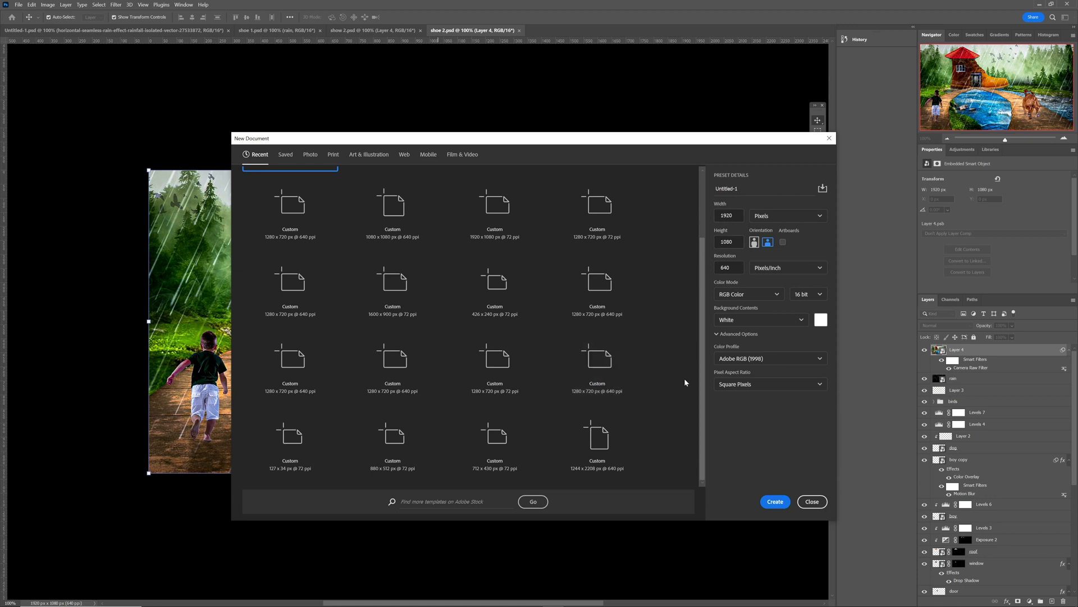
# Create a 1920 × 1080 px document and place the Rivers-of-the-World-Cover image, enlarged proportionally to span the full canvas width.
pyautogui.click(775, 501)
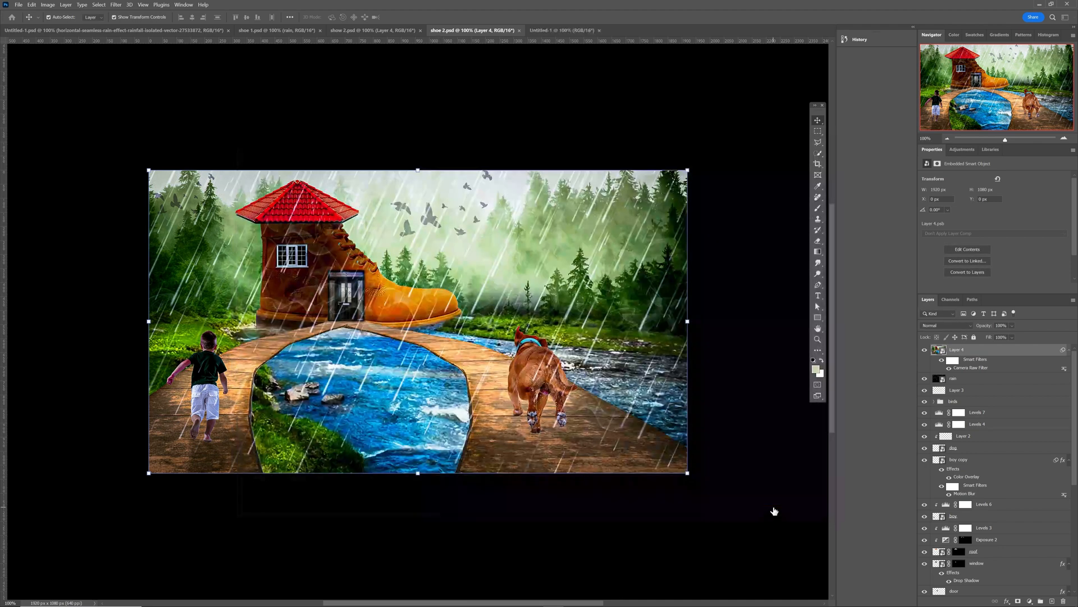
pyautogui.moveTo(3, 334); pyautogui.dragTo(272, 356)
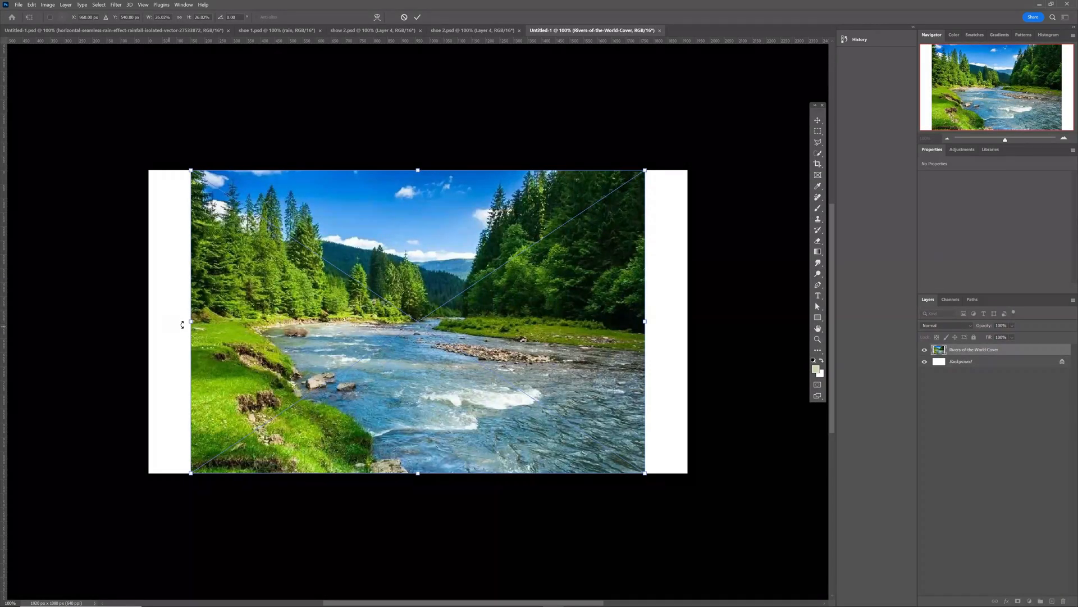
pyautogui.moveTo(191, 322); pyautogui.dragTo(150, 328)
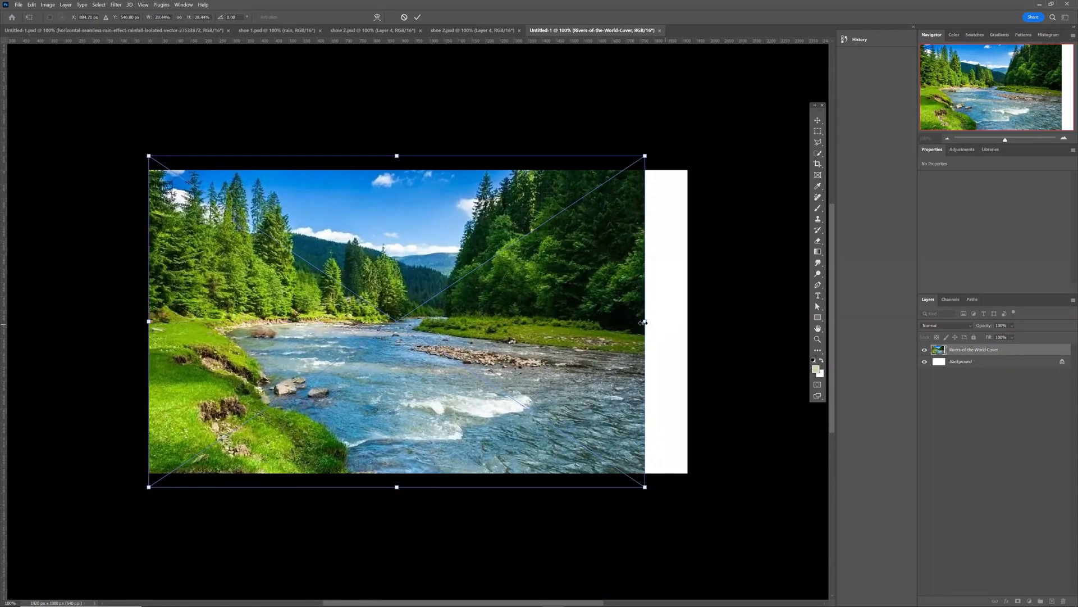
pyautogui.moveTo(645, 321); pyautogui.dragTo(687, 321)
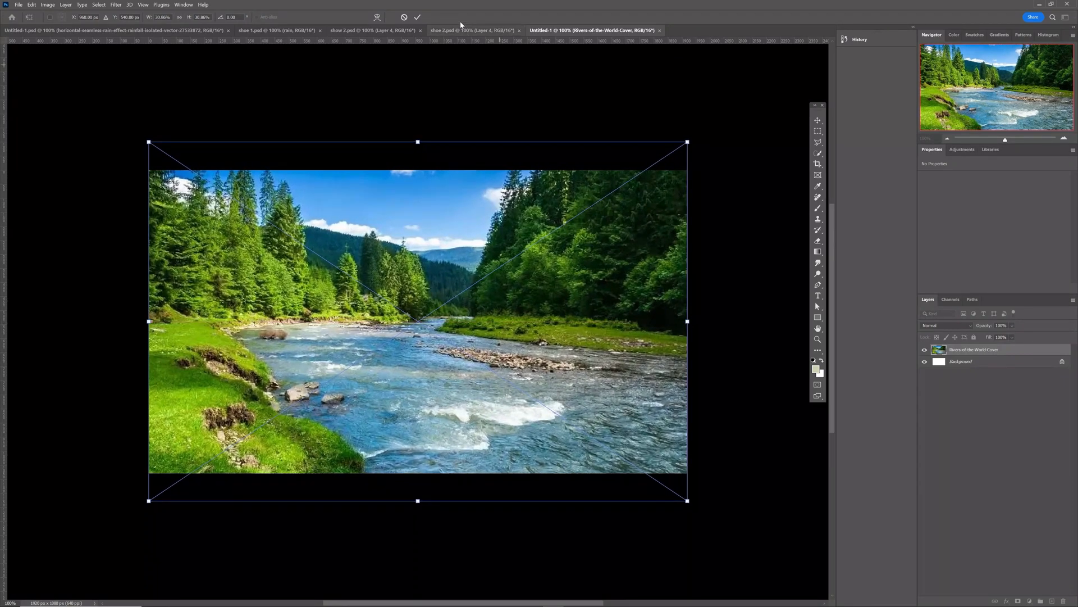
pyautogui.click(419, 17)
# Rename the placed river image's layer to "river".
pyautogui.doubleClick(968, 351)
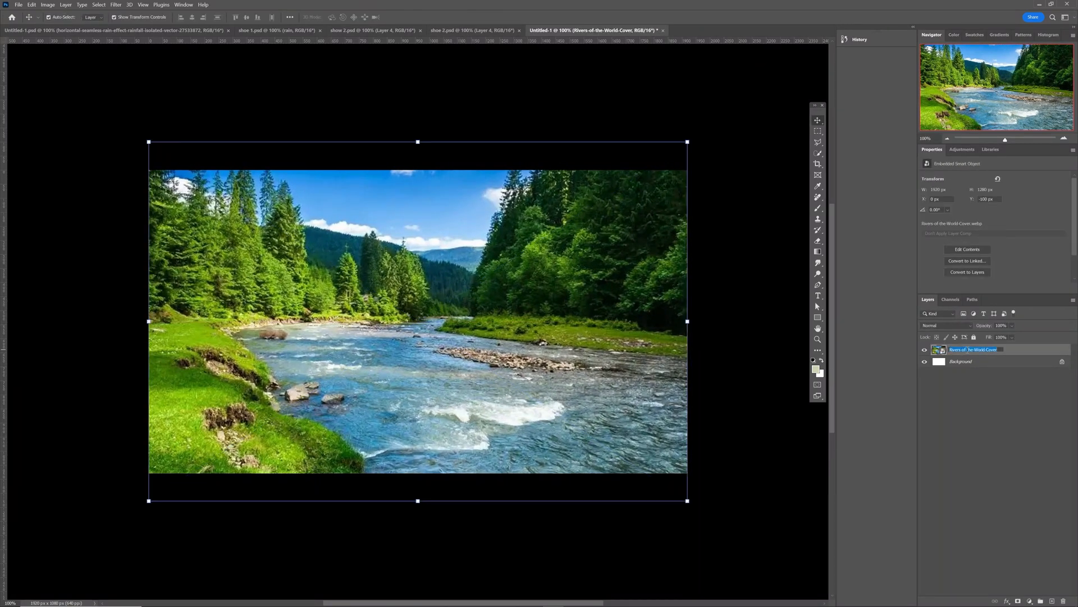
pyautogui.write('river')
pyautogui.press('Return')
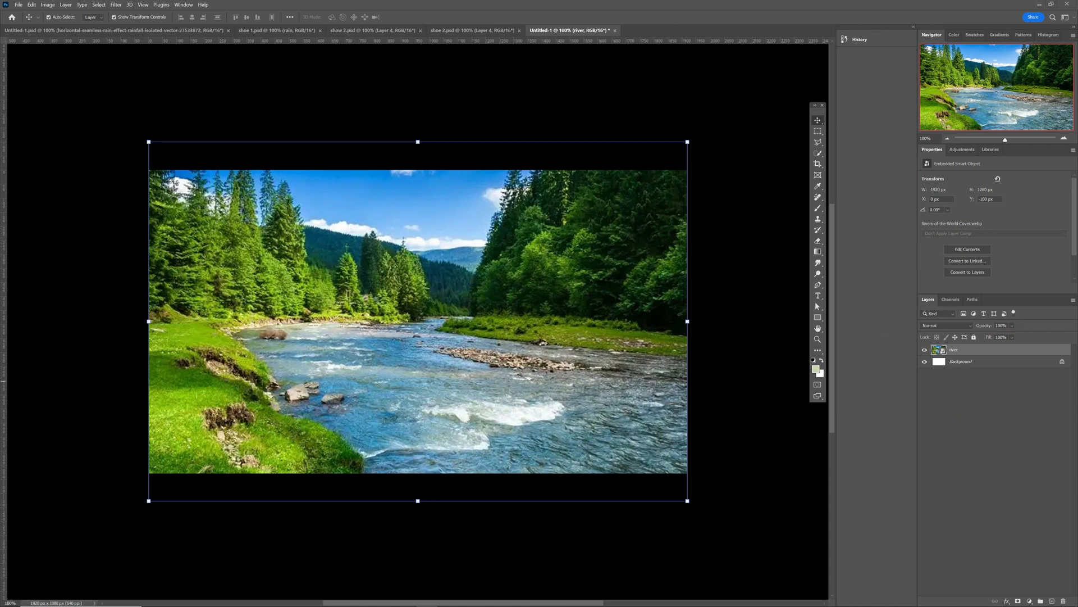
# Place the foggy-forest-4 image above the river layer and enlarge it proportionally to span the full canvas width.
pyautogui.moveTo(3, 259); pyautogui.dragTo(299, 273)
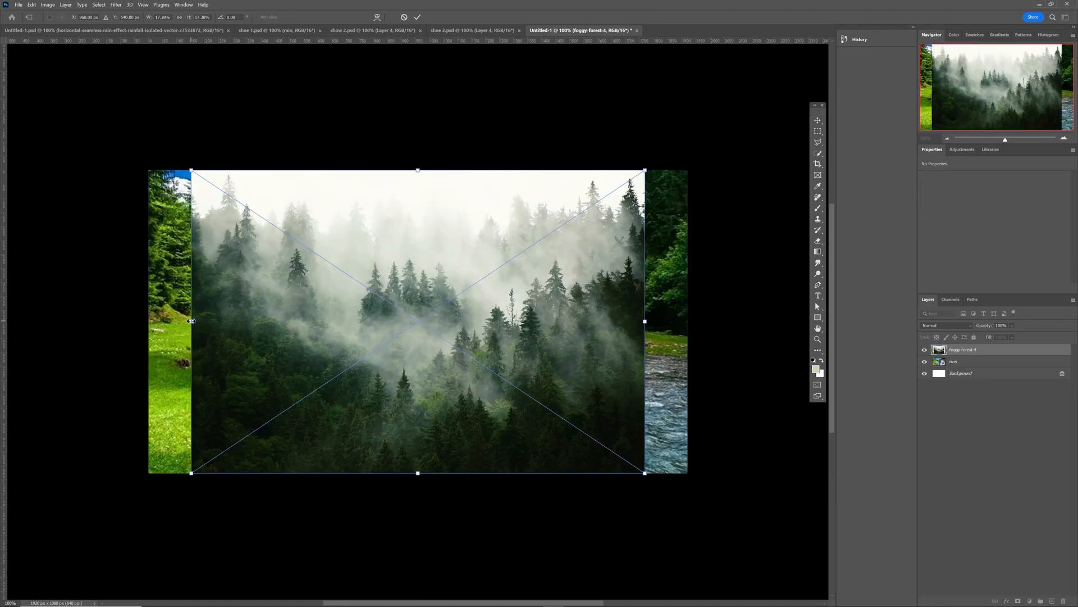
pyautogui.moveTo(191, 321); pyautogui.dragTo(148, 321)
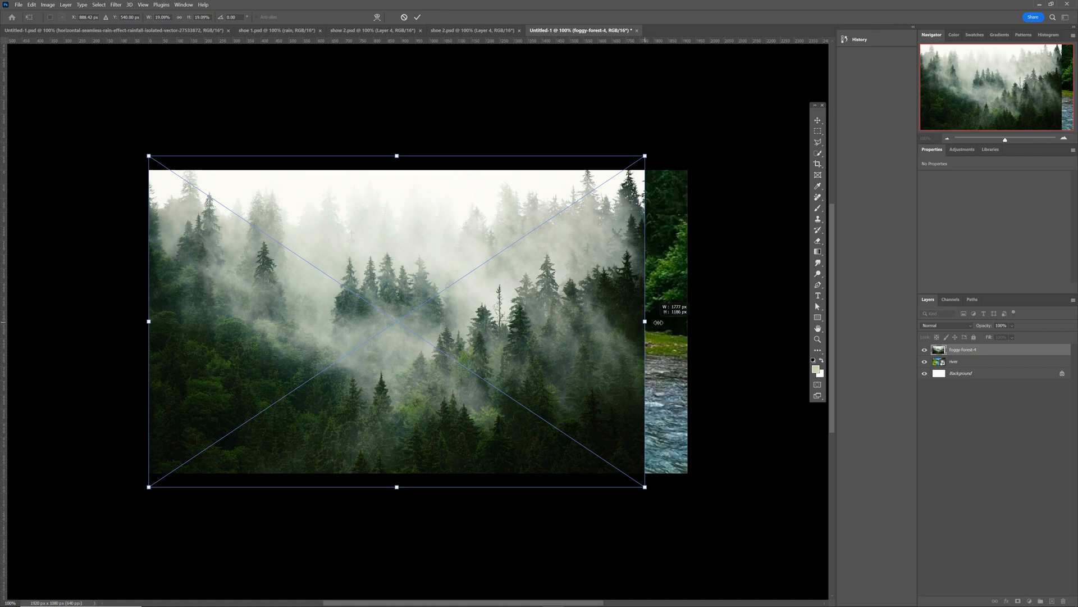
pyautogui.moveTo(644, 322); pyautogui.dragTo(690, 329)
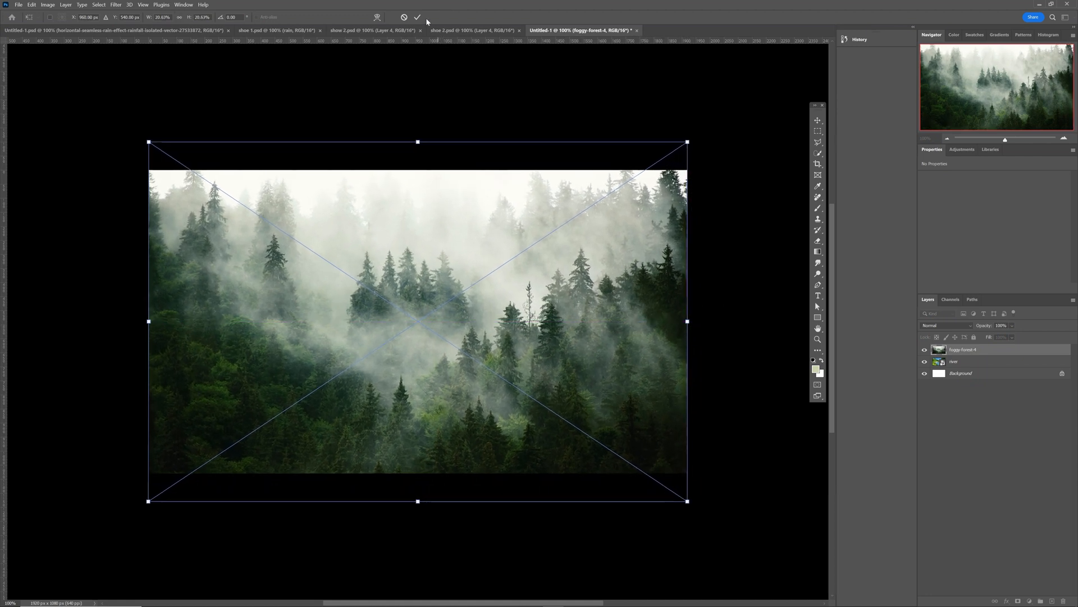
pyautogui.press('Return')
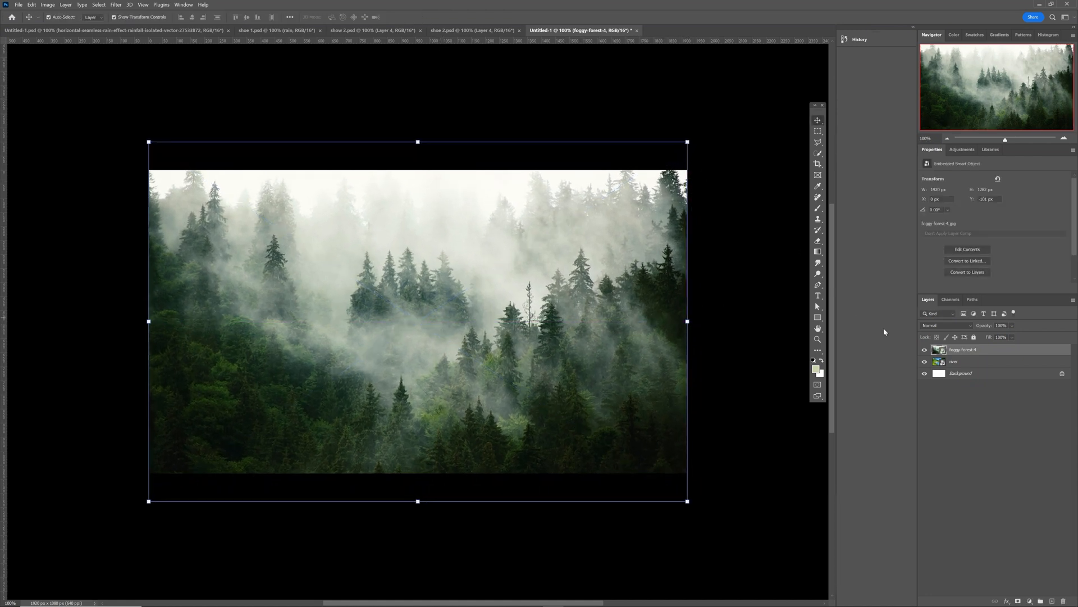
# Rename the foggy forest layer to "forst".
pyautogui.doubleClick(964, 349)
pyautogui.write('forst')
pyautogui.press('Return')
pyautogui.click(543, 121)
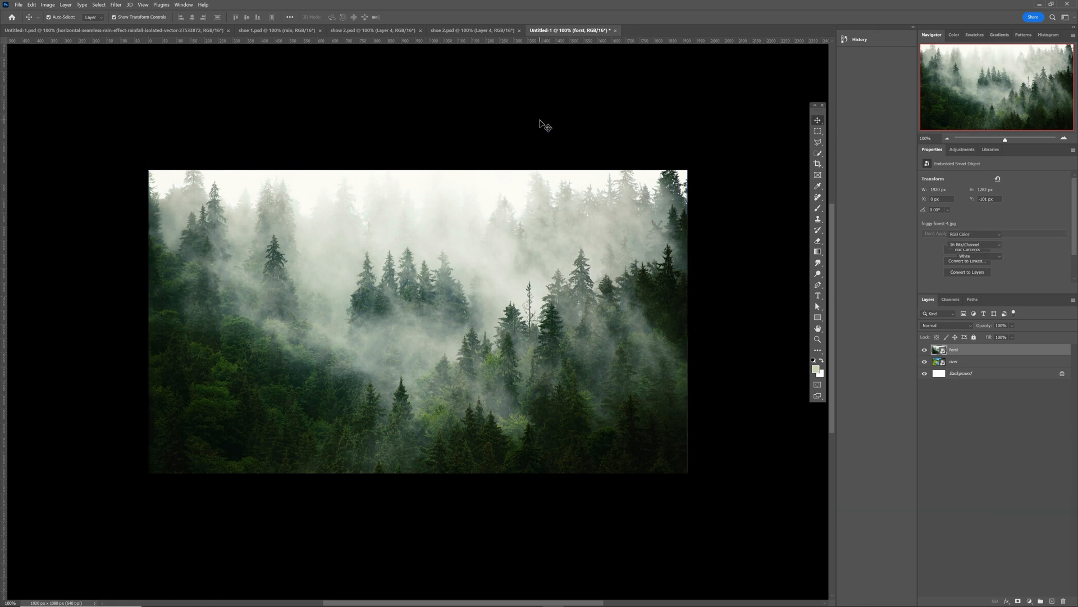
# Add a layer mask to the forst layer and set up a smaller Soft Round brush with black as foreground color.
pyautogui.click(988, 352)
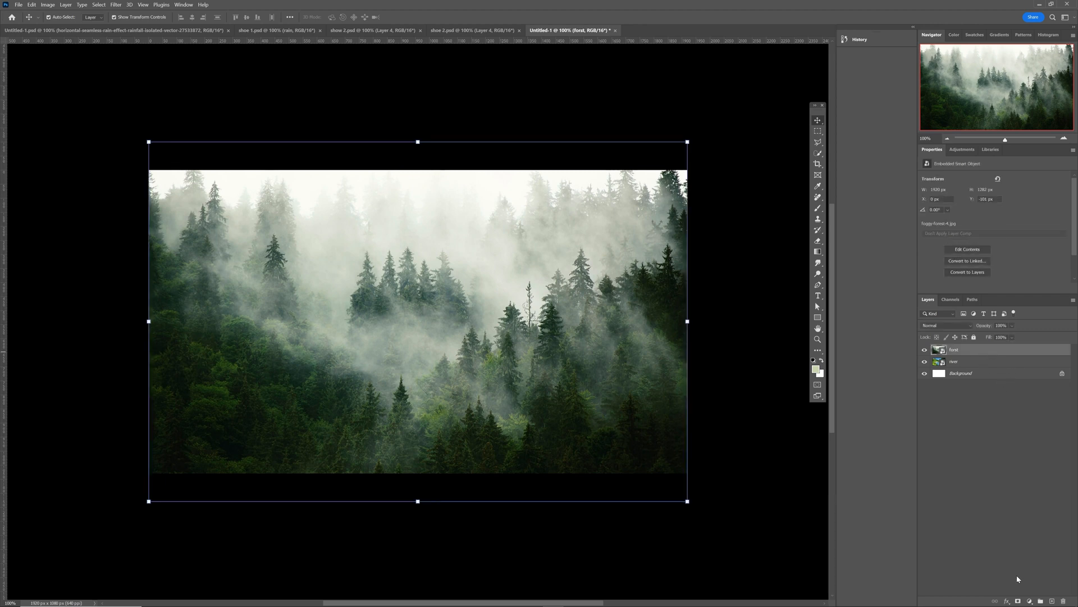
pyautogui.click(1019, 601)
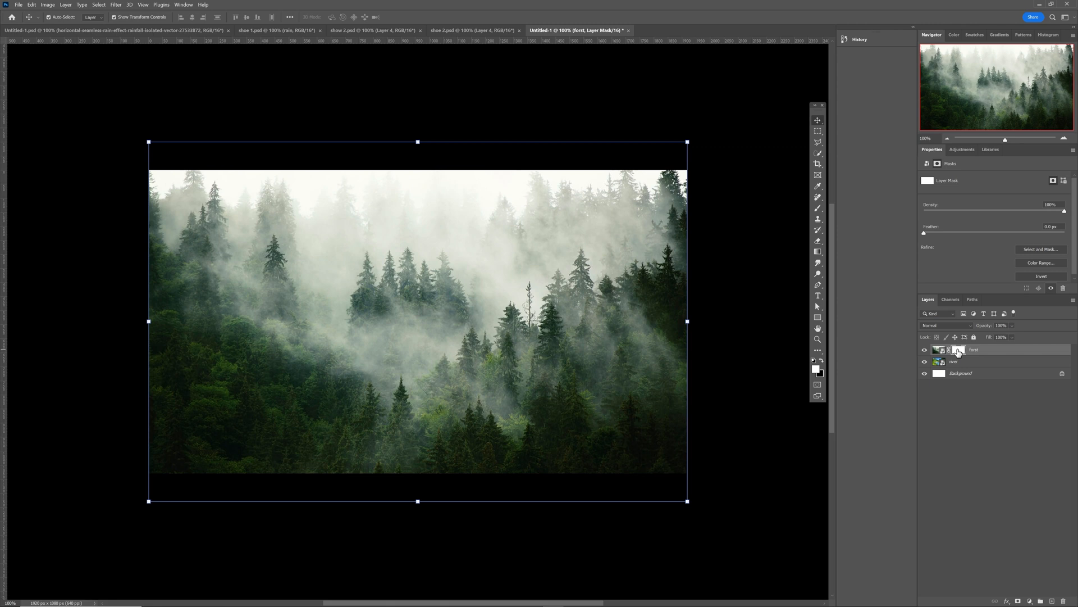
pyautogui.press('b')
pyautogui.rightClick(518, 292)
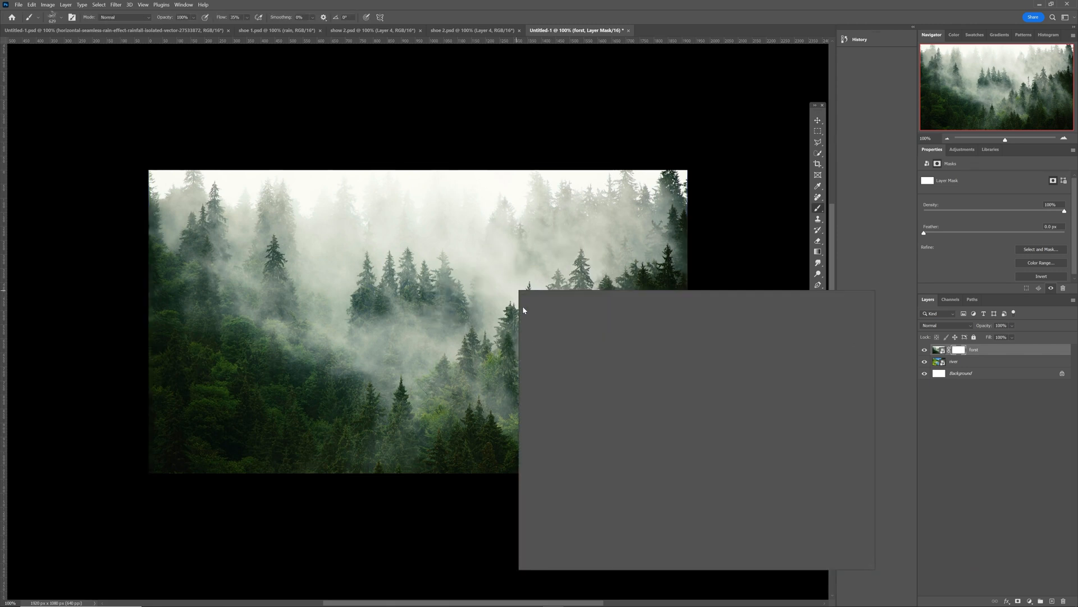
pyautogui.click(572, 398)
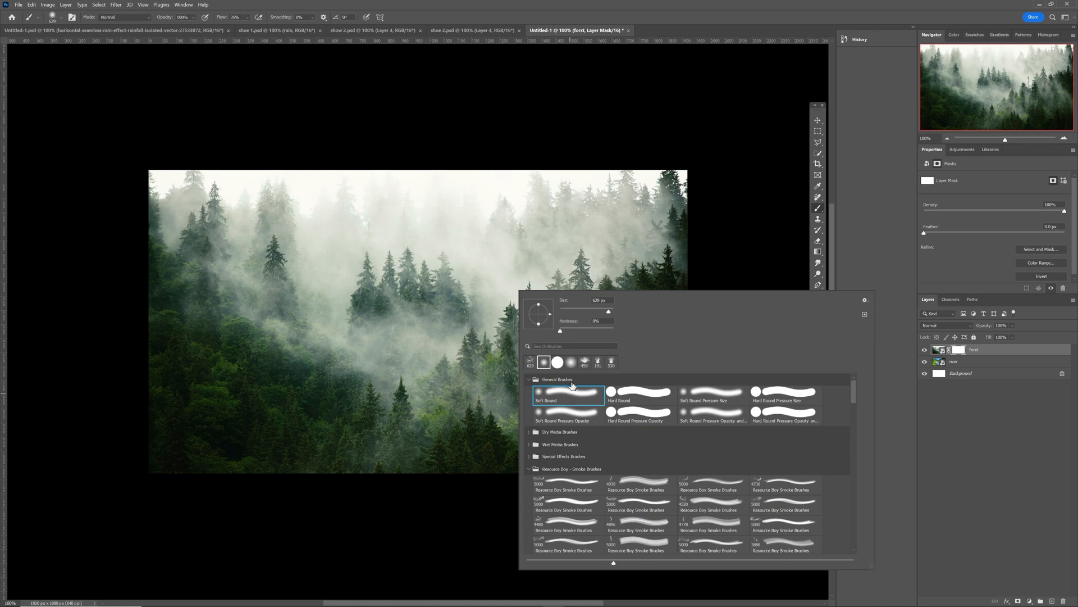
pyautogui.keyDown('alt'); pyautogui.rightClick(511, 188); pyautogui.keyUp('alt')
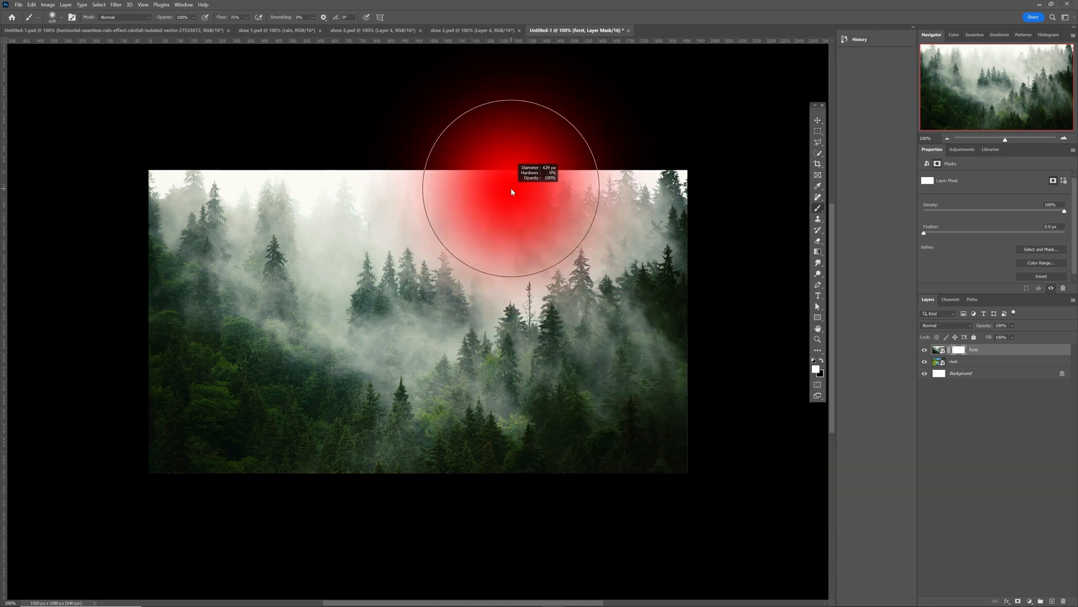
pyautogui.moveTo(511, 192); pyautogui.dragTo(436, 203)
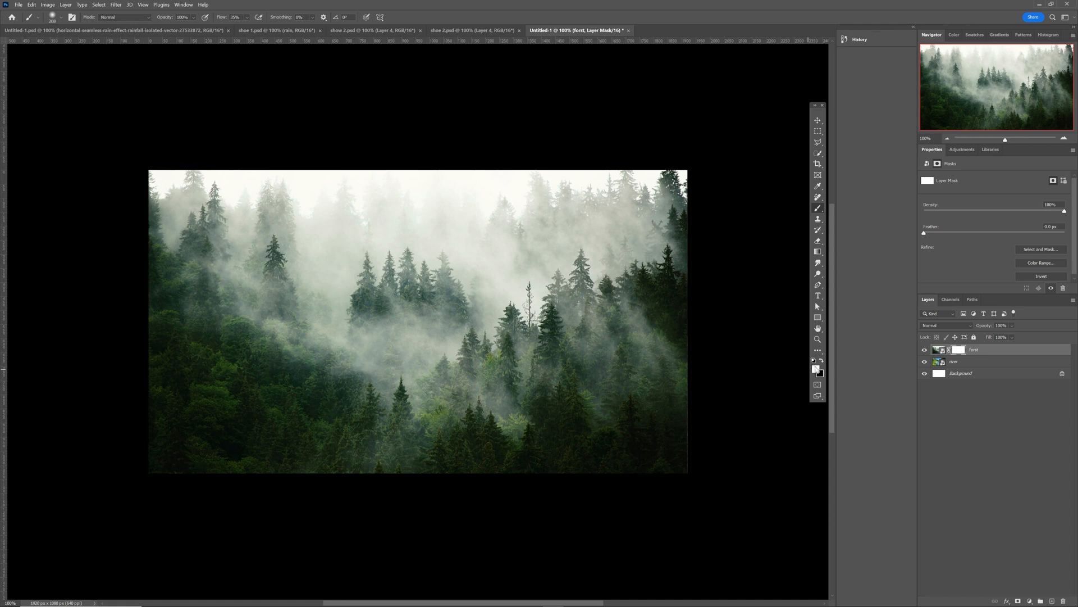
pyautogui.press('x')
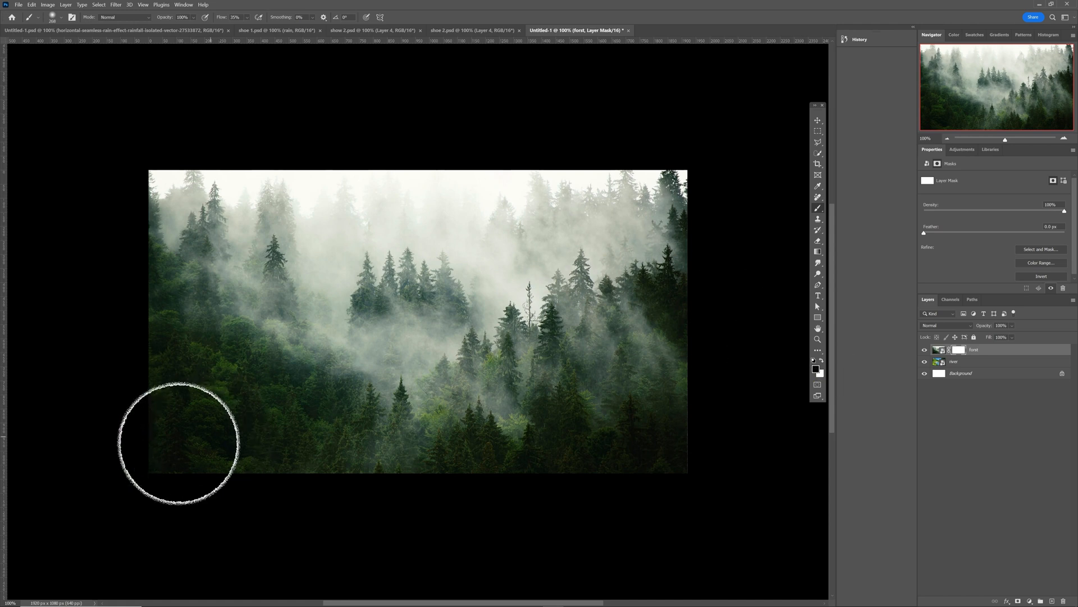
# Paint black on the forst mask across the lower half, raising brush flow to 100%, to reveal the river and its grassy banks.
pyautogui.moveTo(179, 441)
pyautogui.mouseDown()
pyautogui.moveTo(341, 442)
pyautogui.moveTo(141, 457)
pyautogui.moveTo(496, 448)
pyautogui.mouseUp()
pyautogui.click(245, 17)
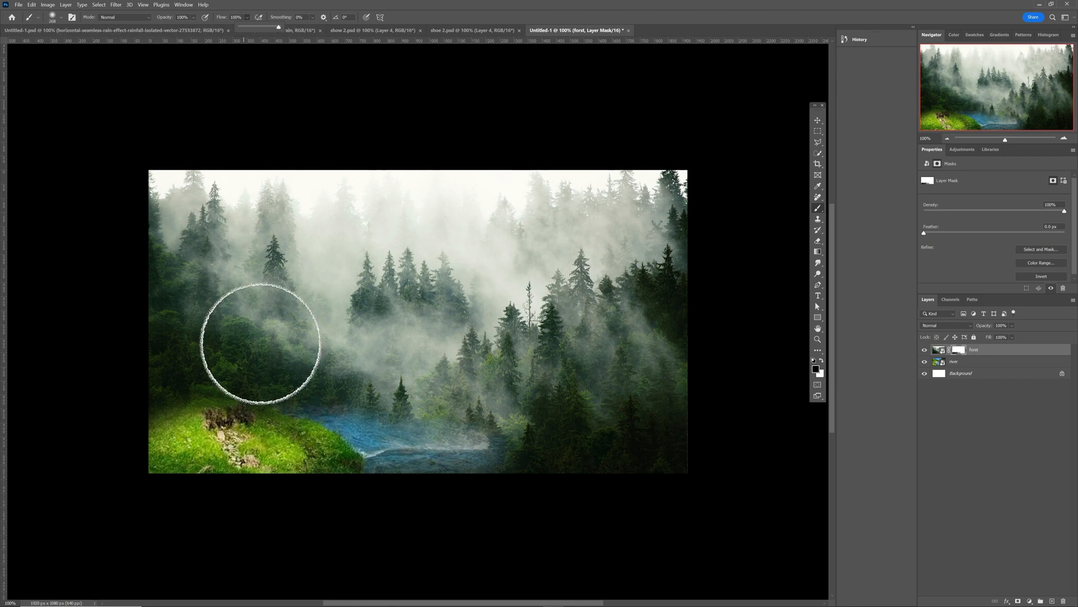
pyautogui.moveTo(242, 444); pyautogui.dragTo(266, 456)
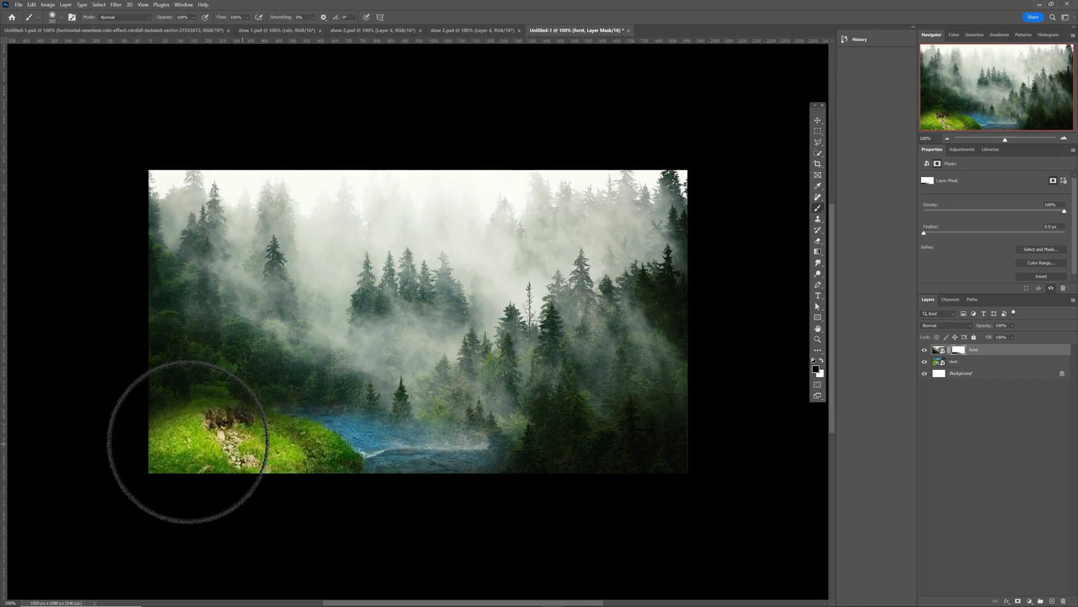
pyautogui.moveTo(187, 442)
pyautogui.mouseDown()
pyautogui.moveTo(538, 425)
pyautogui.moveTo(659, 401)
pyautogui.moveTo(593, 488)
pyautogui.moveTo(177, 450)
pyautogui.moveTo(156, 411)
pyautogui.moveTo(185, 392)
pyautogui.moveTo(423, 390)
pyautogui.moveTo(685, 347)
pyautogui.moveTo(562, 373)
pyautogui.moveTo(297, 359)
pyautogui.moveTo(495, 358)
pyautogui.mouseUp()
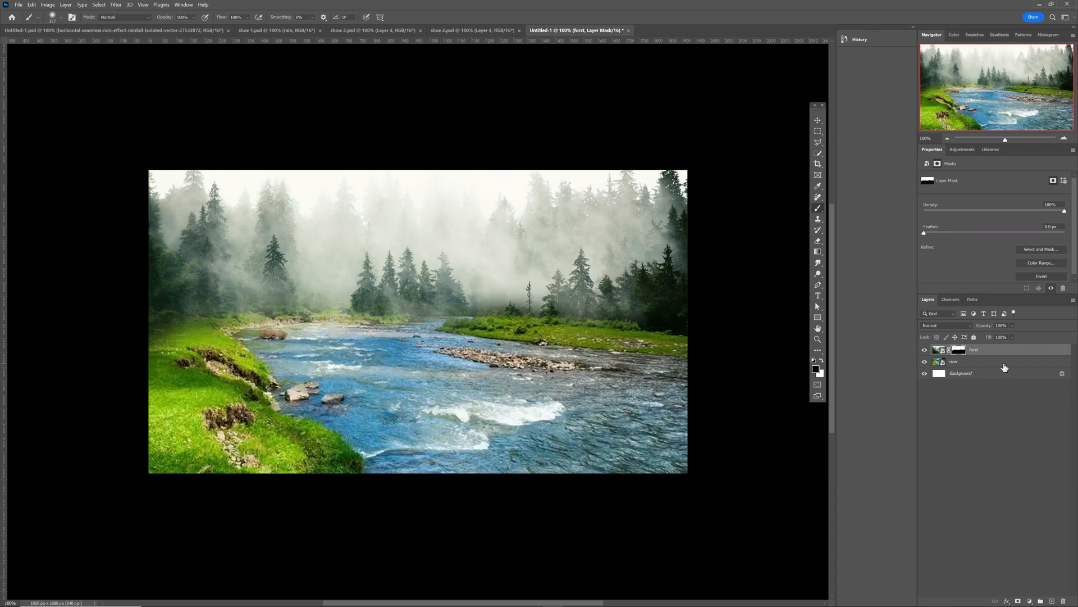
# Add a Color Balance adjustment clipped to the forst layer, setting midtones to +30 green and about -49 toward yellow.
pyautogui.click(1023, 353)
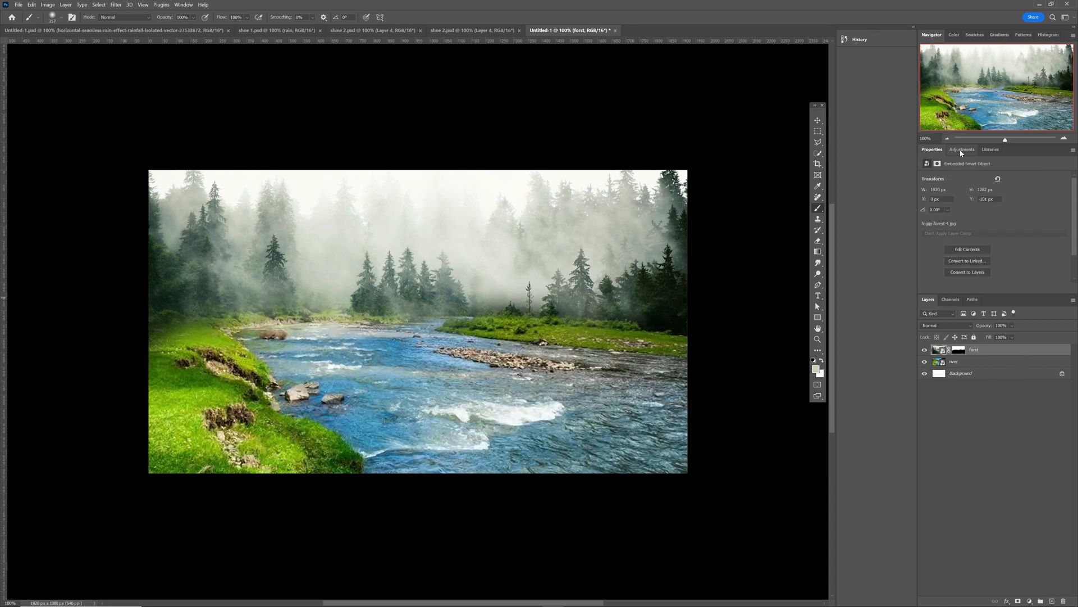
pyautogui.click(961, 151)
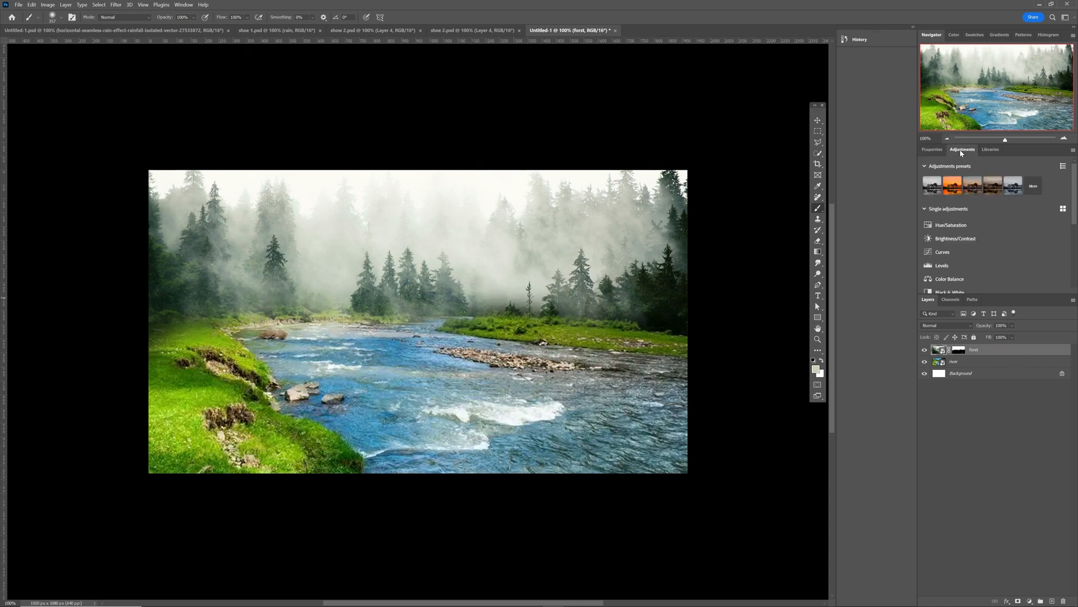
pyautogui.click(951, 279)
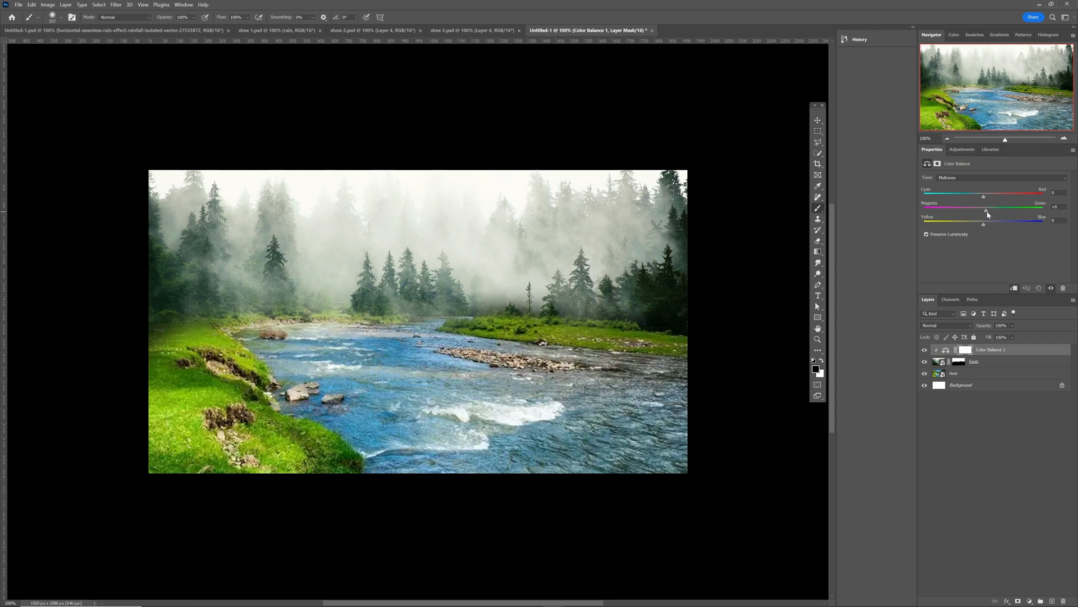
pyautogui.moveTo(987, 212); pyautogui.dragTo(998, 212)
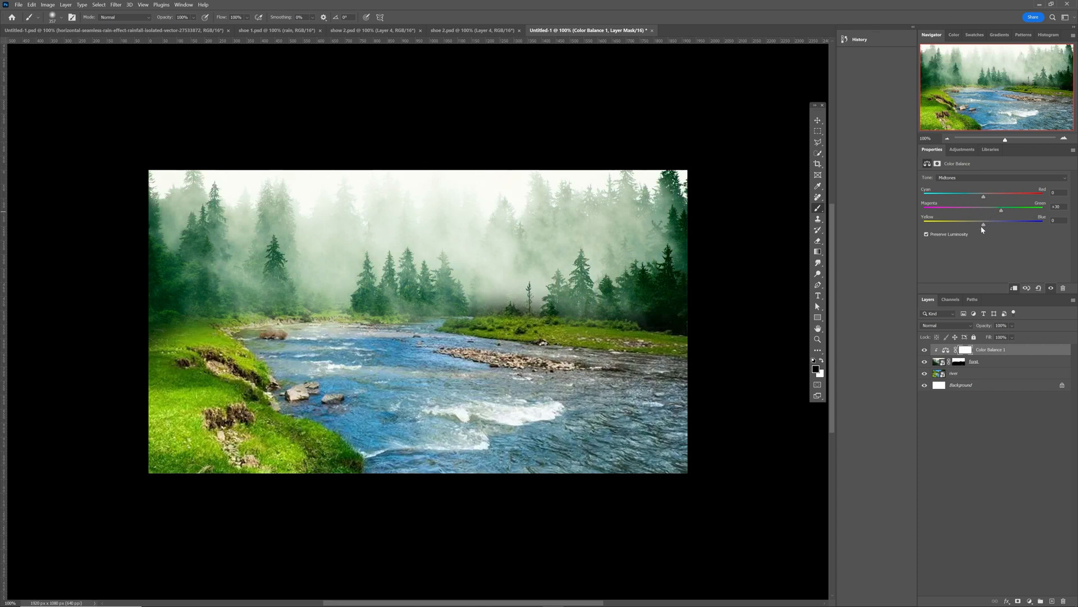
pyautogui.moveTo(978, 226); pyautogui.dragTo(967, 227)
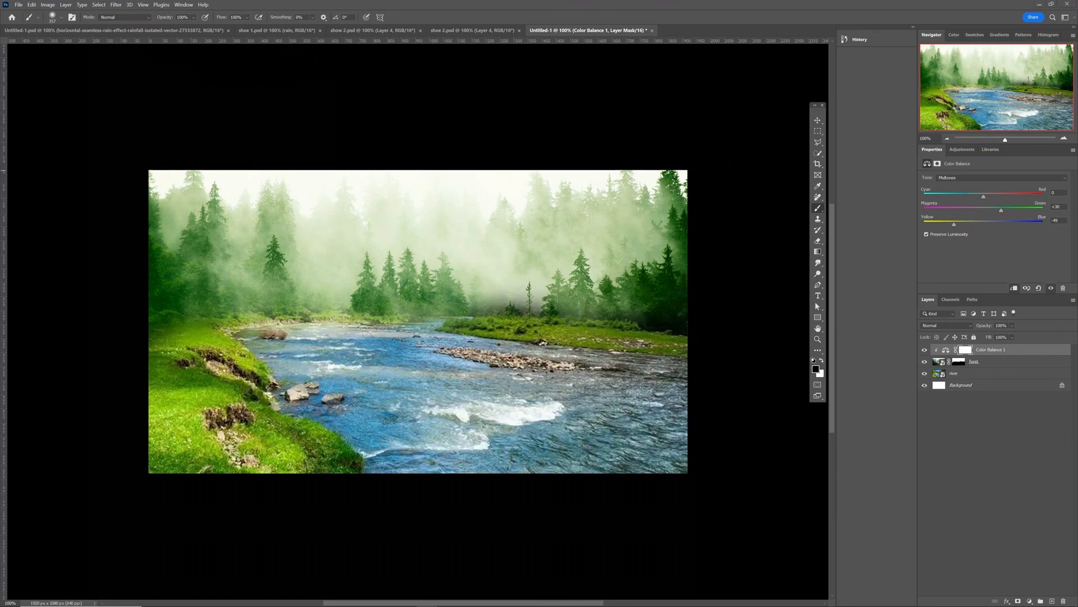
# Place the orange boot image as a new layer above the Color Balance adjustment.
pyautogui.moveTo(100, 241); pyautogui.dragTo(322, 289)
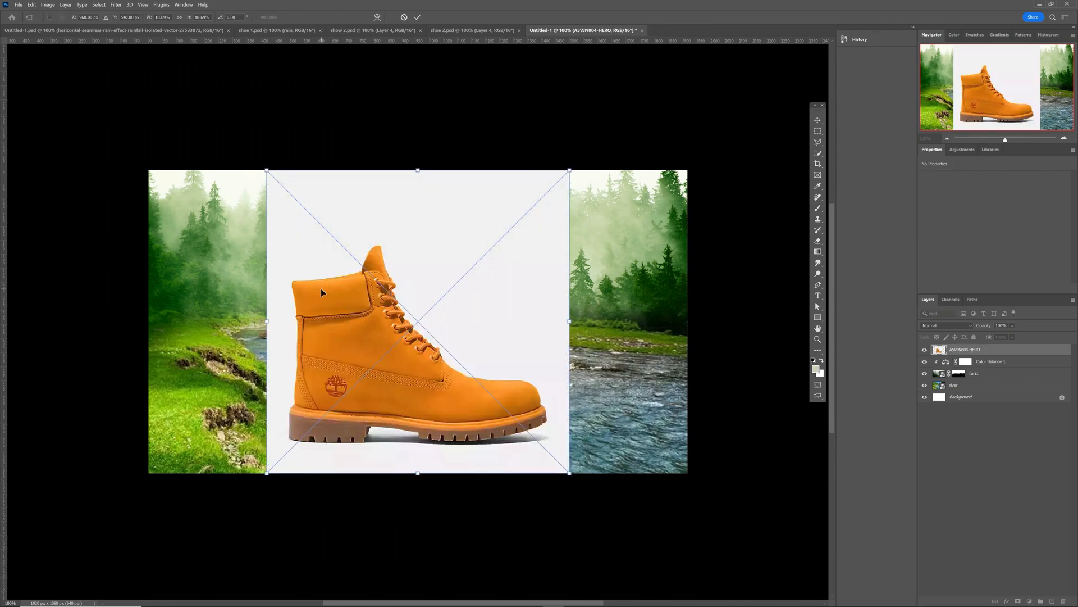
pyautogui.click(417, 17)
pyautogui.hotkey('ctrl', '0')
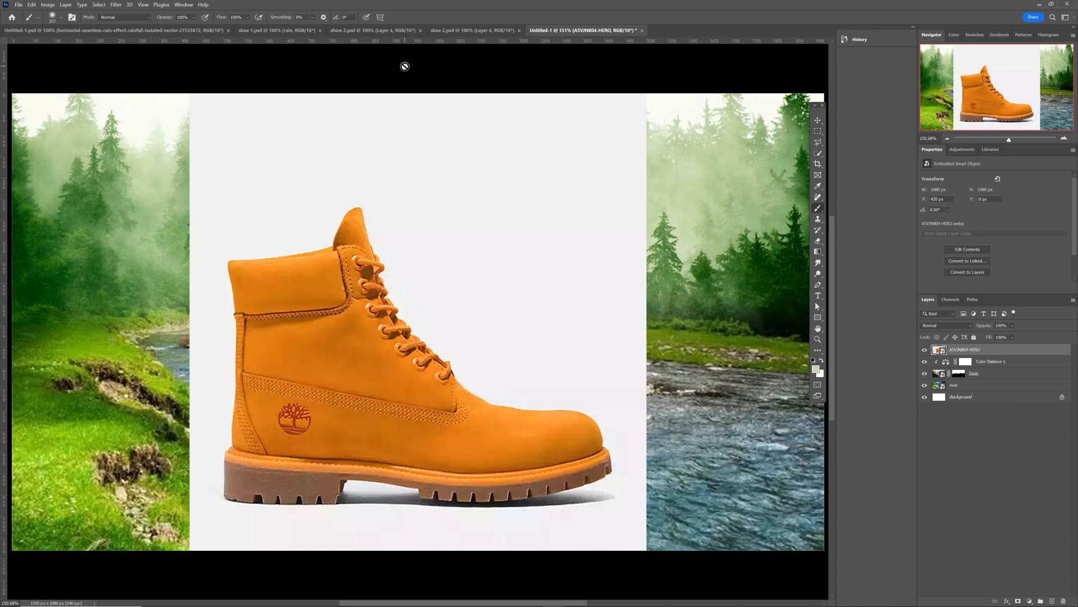
# Select the boot with Select Subject, remove the shadow beneath its sole from the selection, and mask out its background.
pyautogui.press('w')
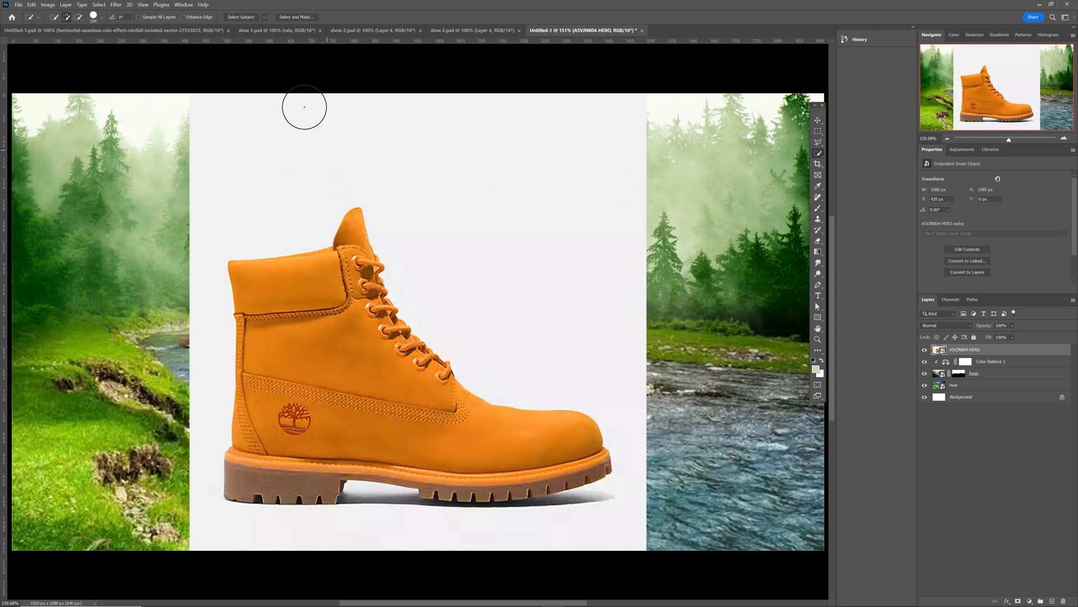
pyautogui.click(246, 19)
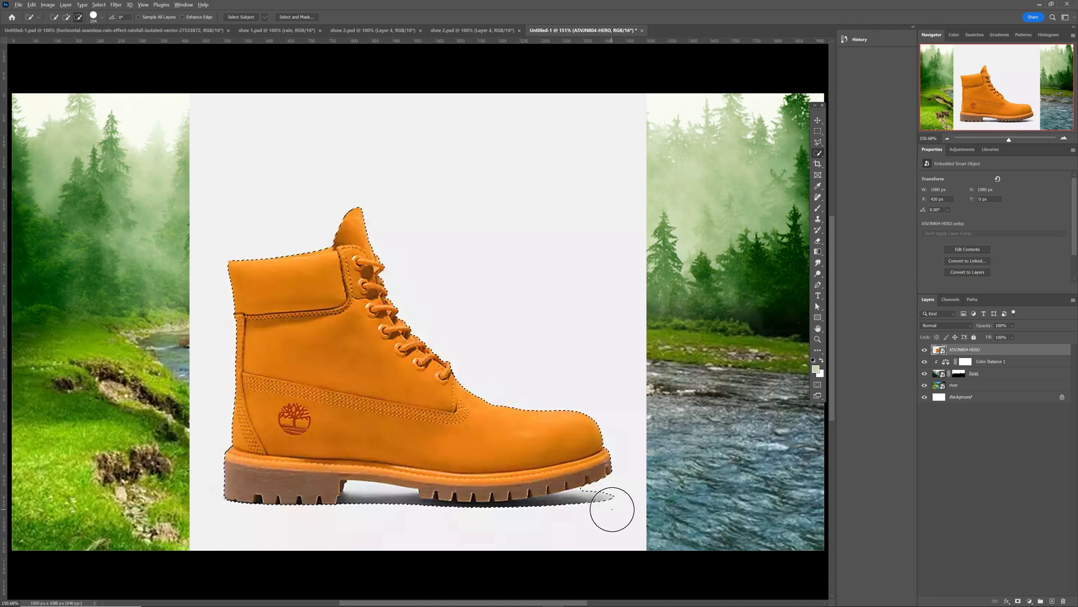
pyautogui.moveTo(612, 510)
pyautogui.mouseDown()
pyautogui.moveTo(525, 525)
pyautogui.moveTo(414, 521)
pyautogui.mouseUp()
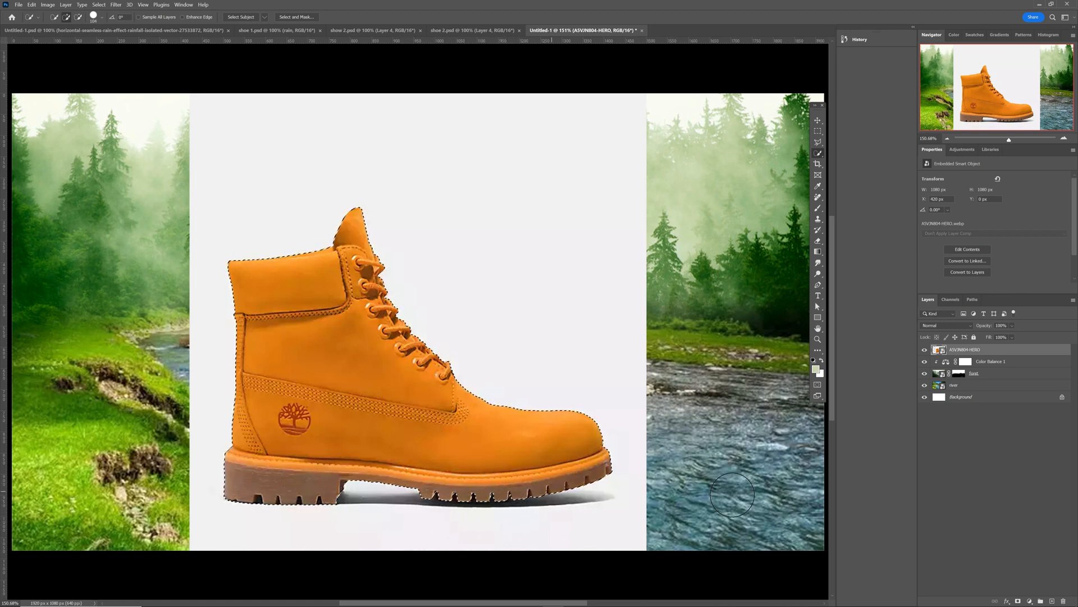
pyautogui.click(1018, 601)
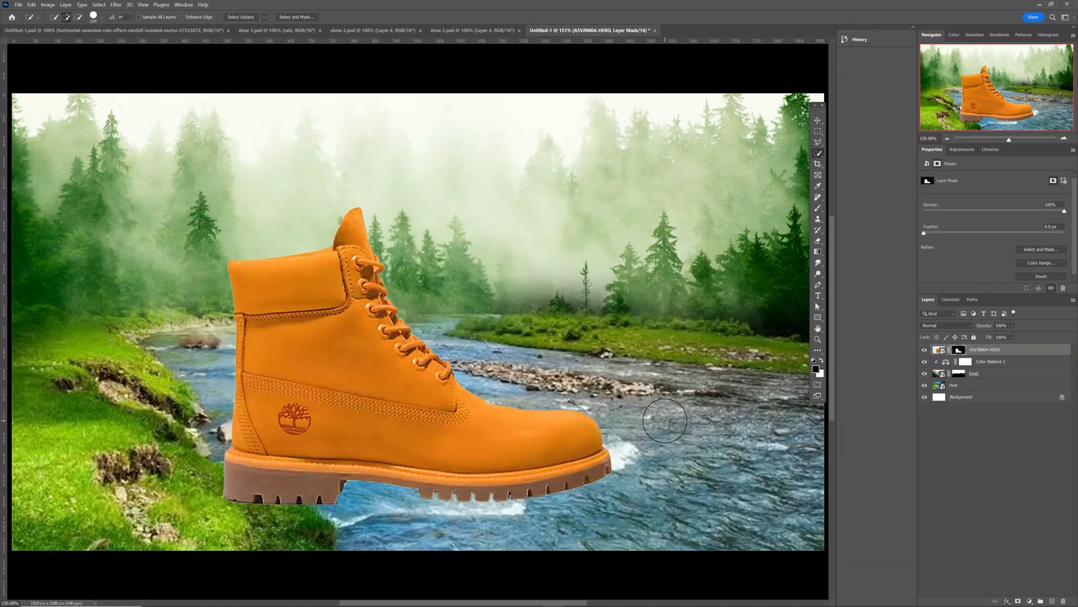
# Scale the boot down to about 73.5% and position it upright across the far end of the river.
pyautogui.press('v')
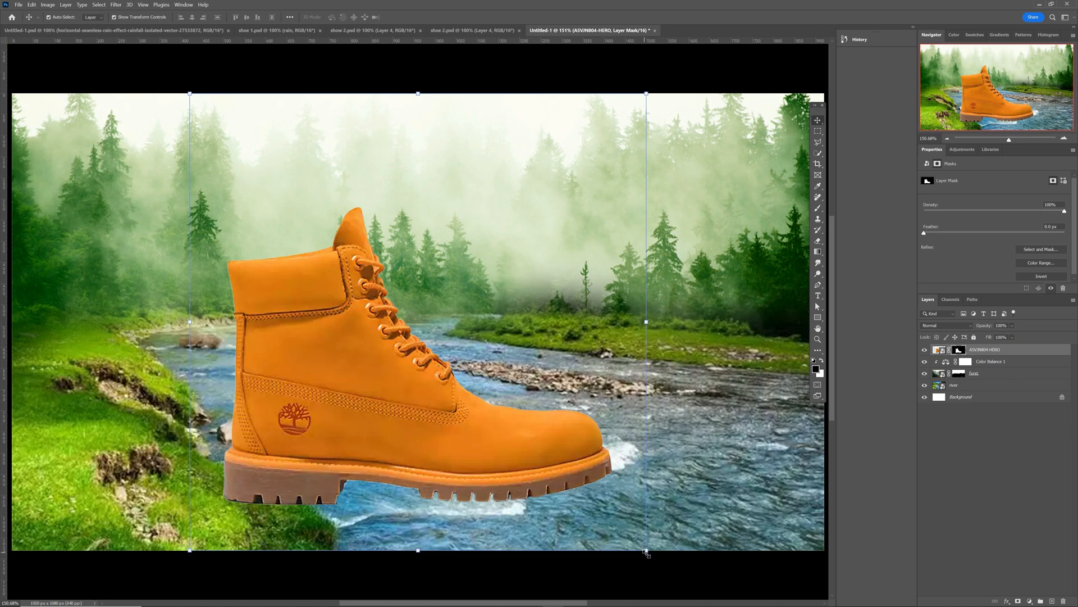
pyautogui.moveTo(645, 550); pyautogui.dragTo(527, 372)
pyautogui.moveTo(392, 352); pyautogui.dragTo(386, 332)
pyautogui.hotkey('ctrl', '-')
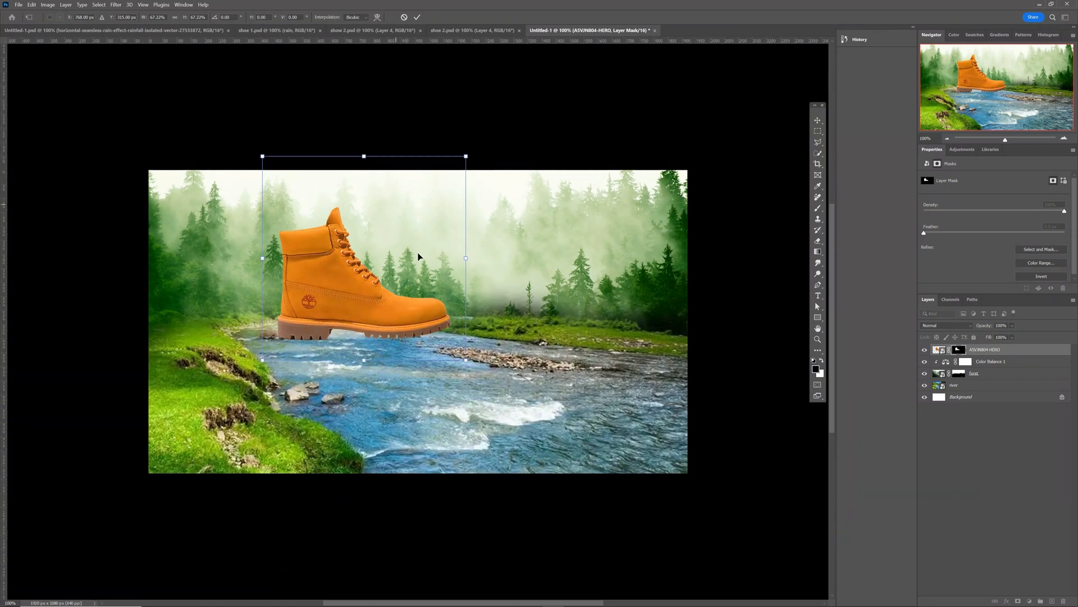
pyautogui.moveTo(467, 258); pyautogui.dragTo(486, 260)
pyautogui.moveTo(373, 305); pyautogui.dragTo(388, 298)
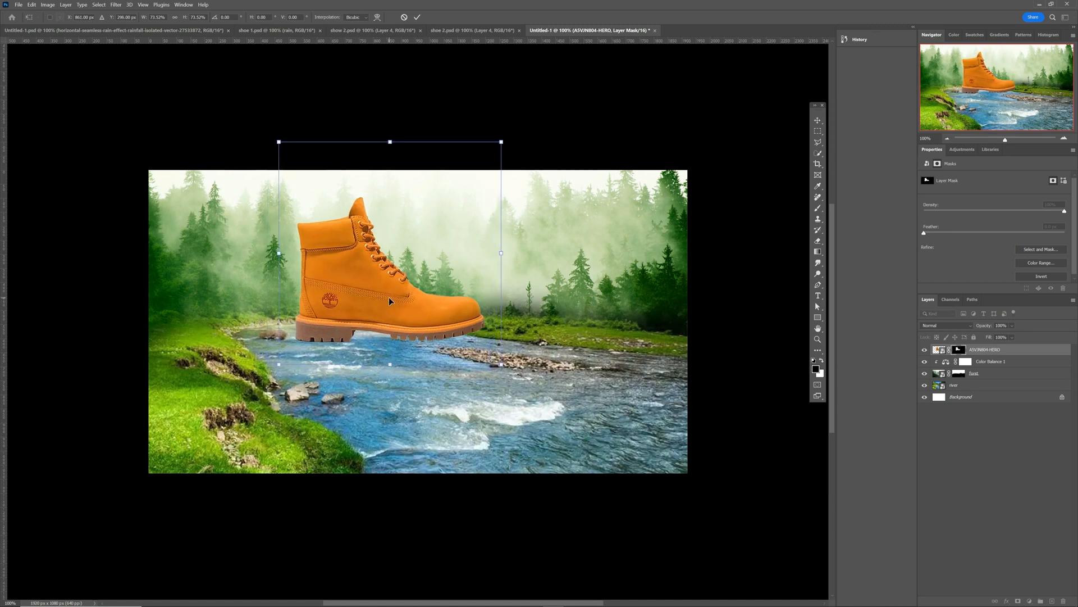
pyautogui.click(417, 17)
pyautogui.click(443, 99)
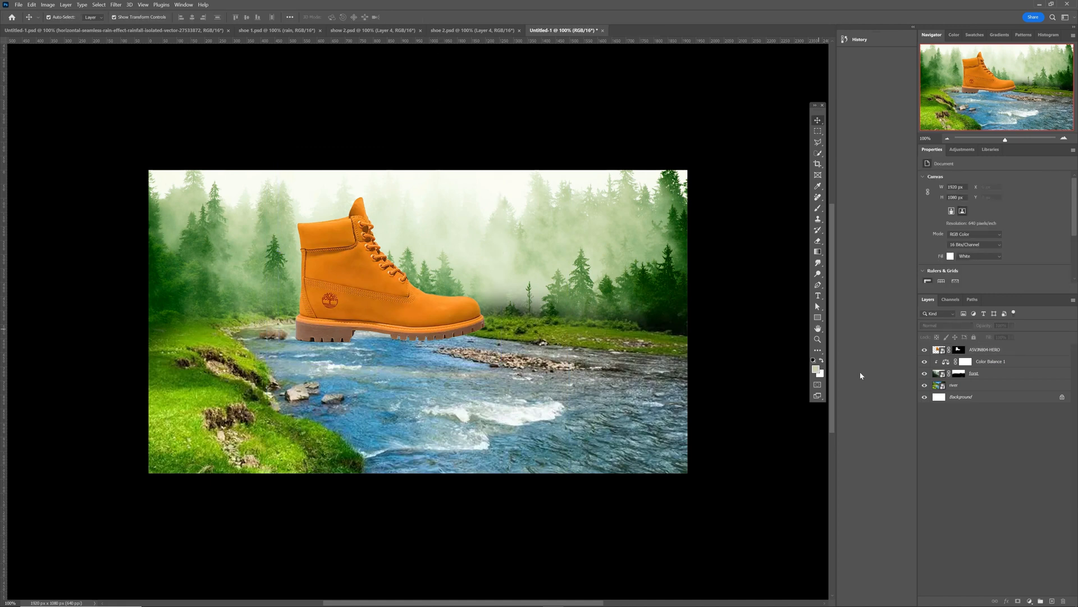
# Rename the boot layer as shoe.
pyautogui.doubleClick(986, 349)
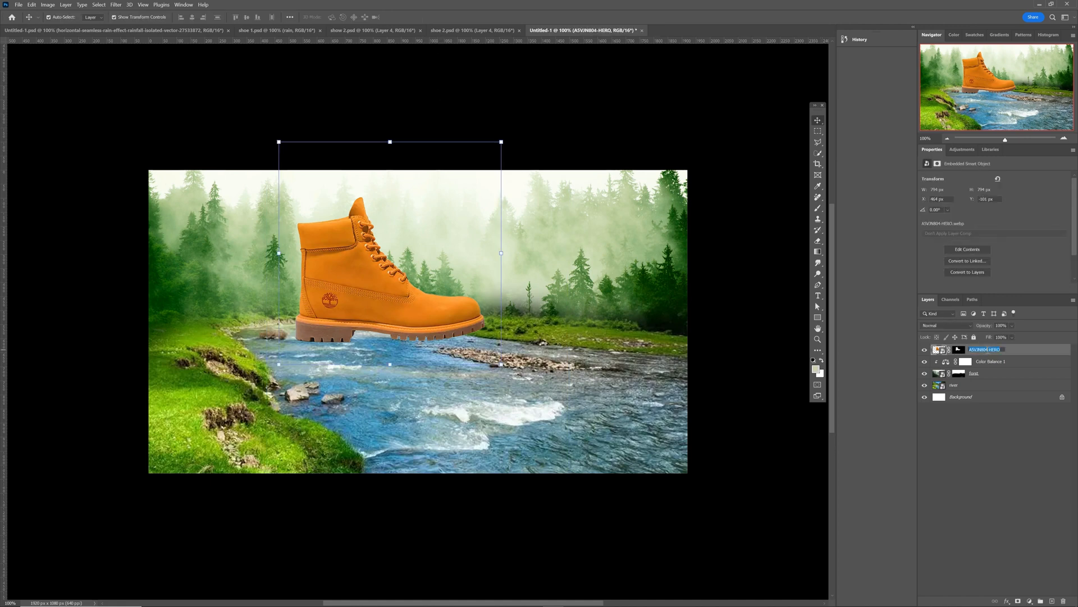
pyautogui.write('shoe')
pyautogui.press('Return')
# Add a Levels adjustment clipped to the shoe layer, darkening it with black input about 30 and white output about 231.
pyautogui.click(962, 149)
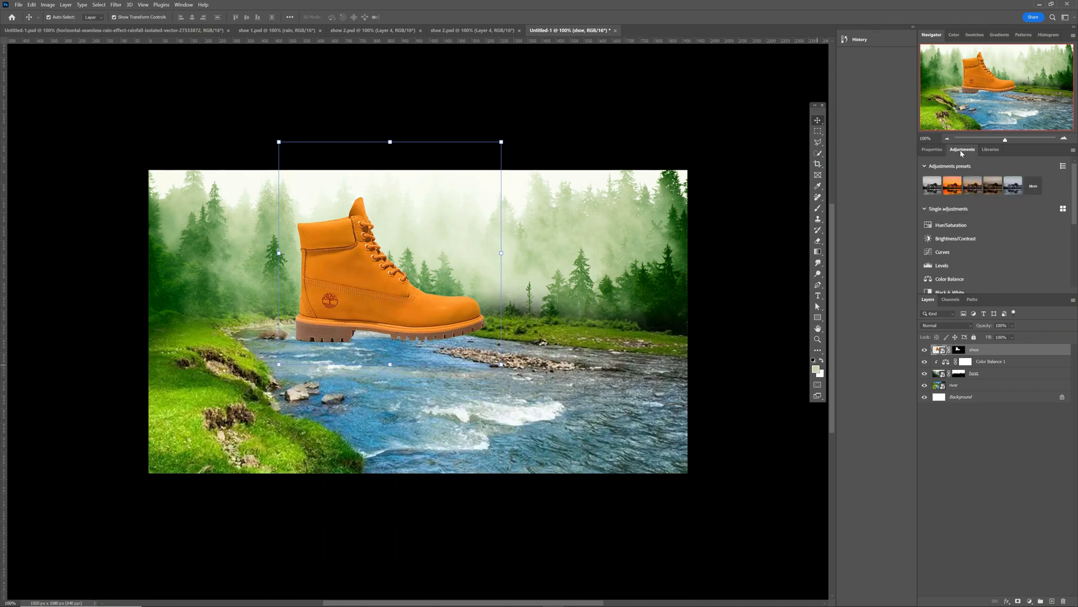
pyautogui.click(954, 265)
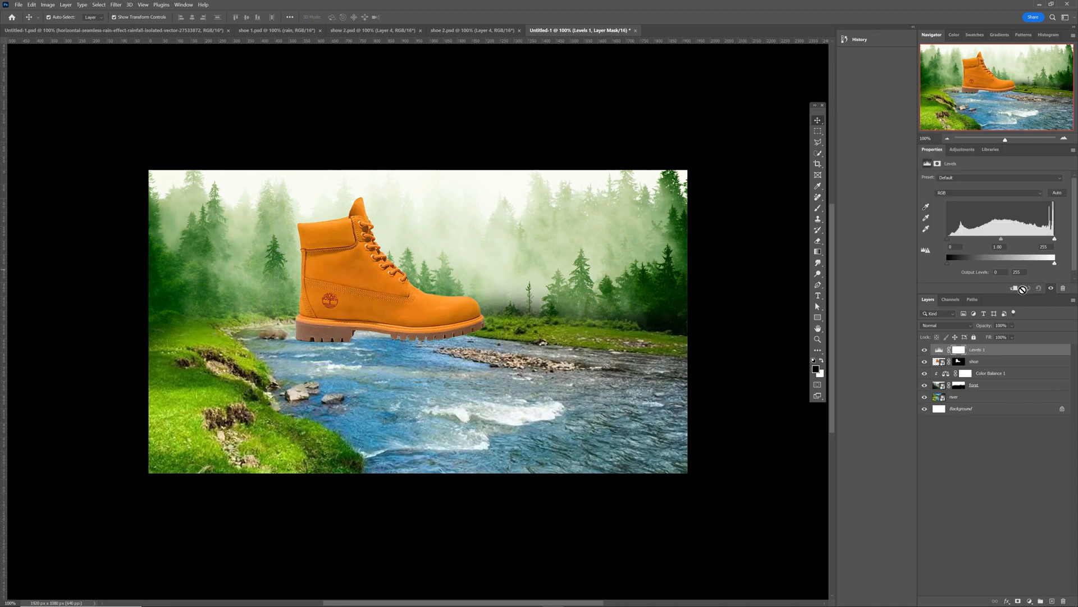
pyautogui.click(1015, 289)
pyautogui.moveTo(948, 243); pyautogui.dragTo(960, 241)
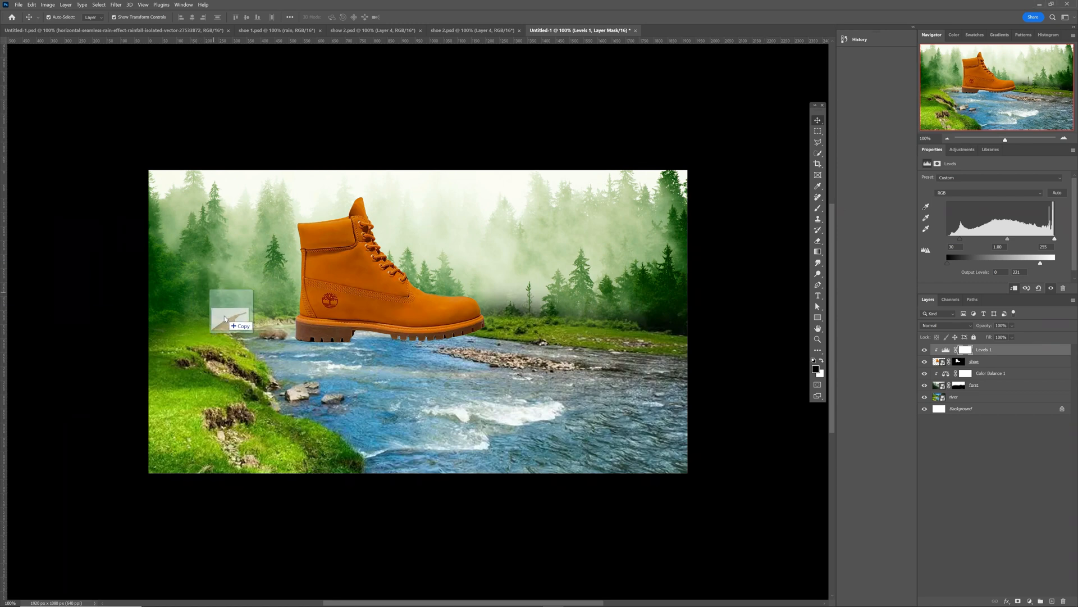
# Place the wooden path image as a new layer and mask out its checkered background using Select Subject.
pyautogui.hotkey('ctrl', 't')
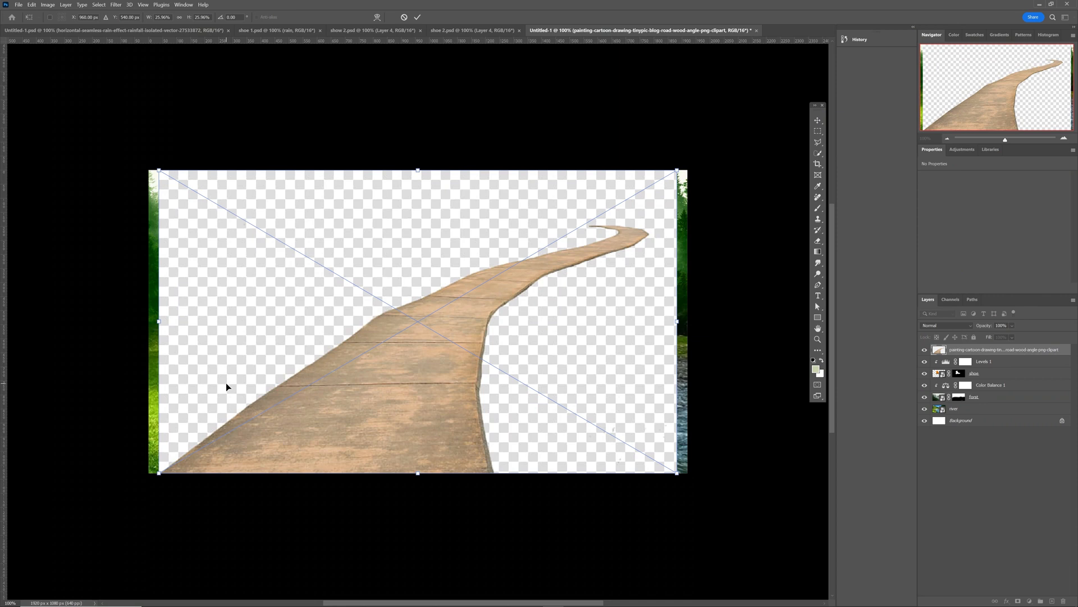
pyautogui.click(418, 17)
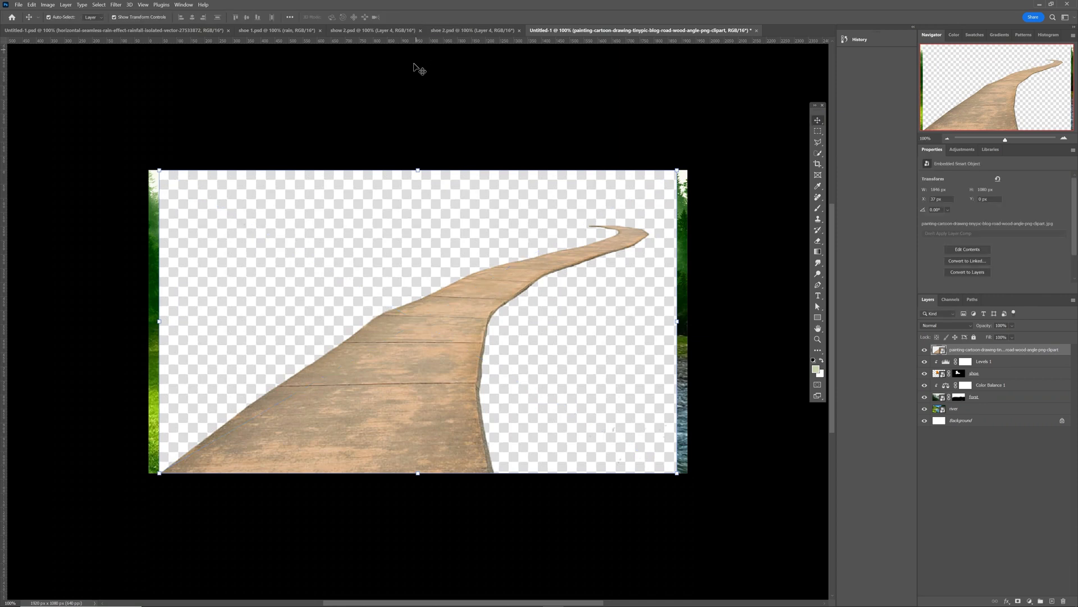
pyautogui.press('w')
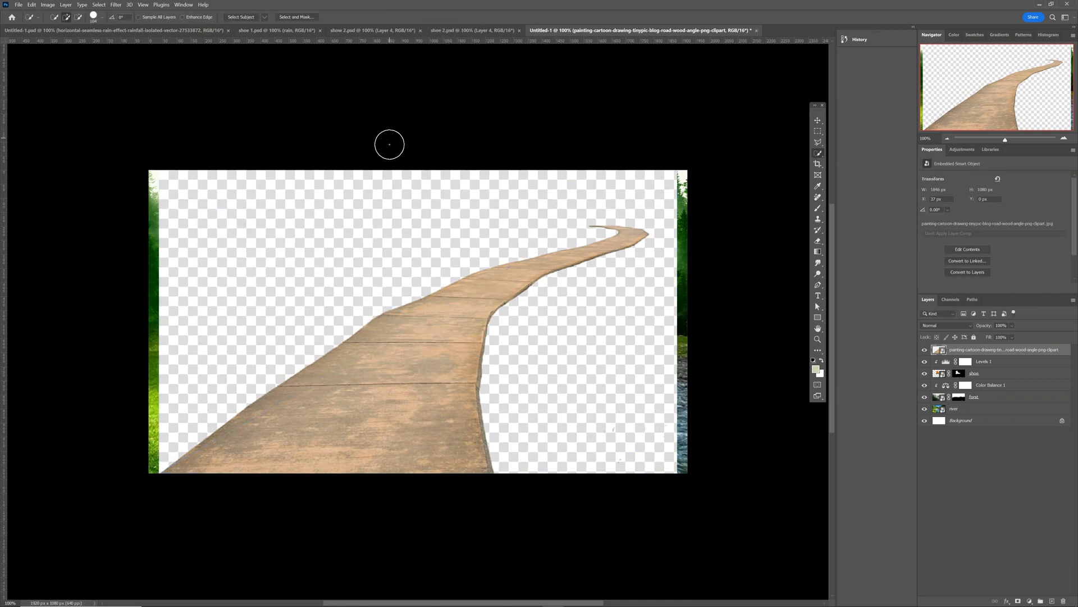
pyautogui.click(246, 17)
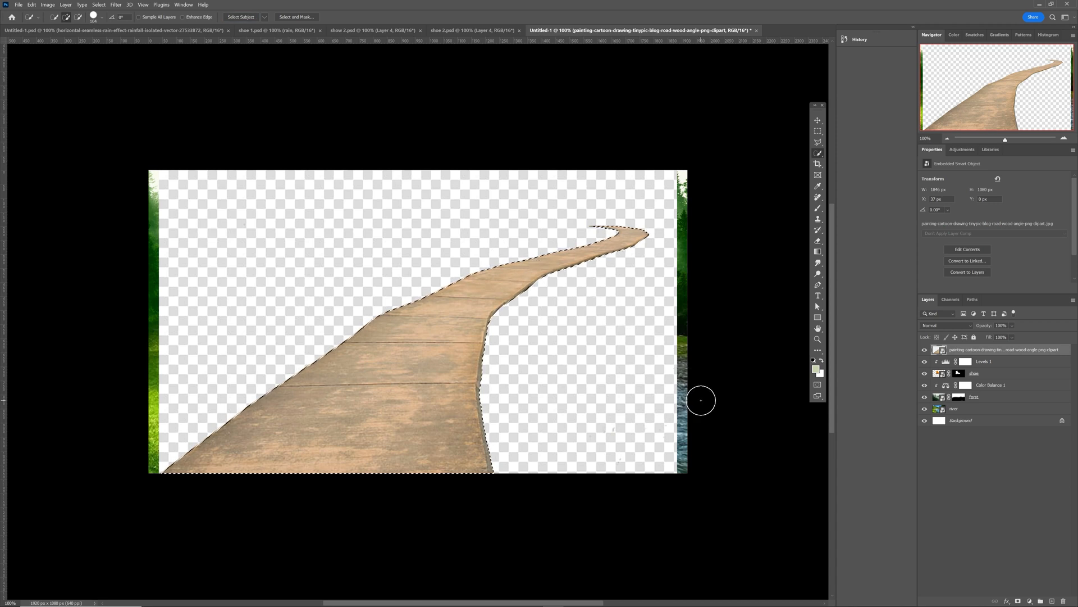
pyautogui.click(1019, 601)
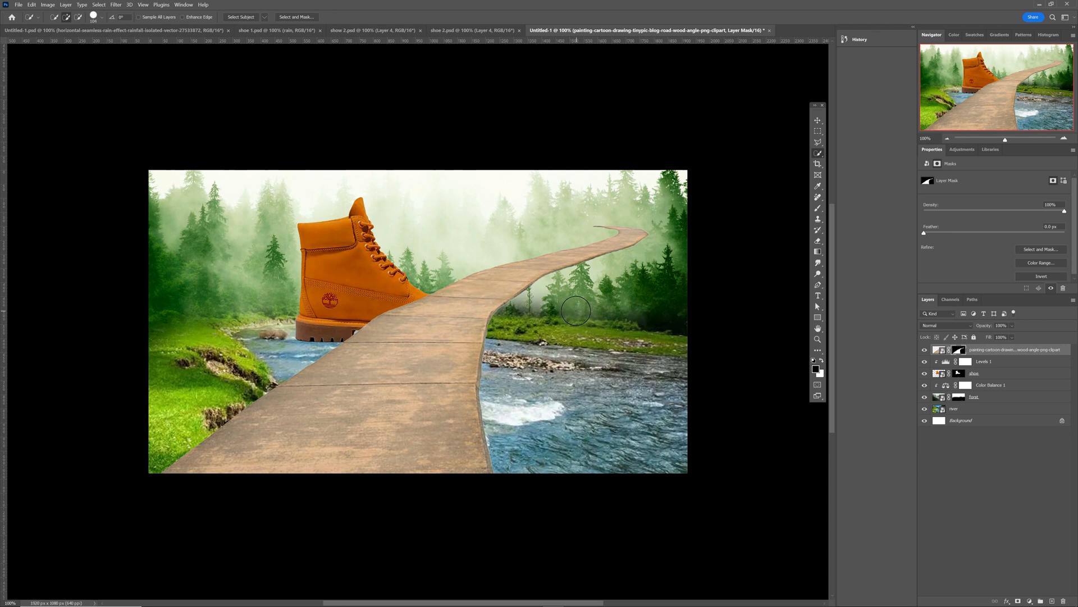
# Squash the wooden path's height to about 65% and shift it over the grassy bank so it leads to the boot.
pyautogui.press('v')
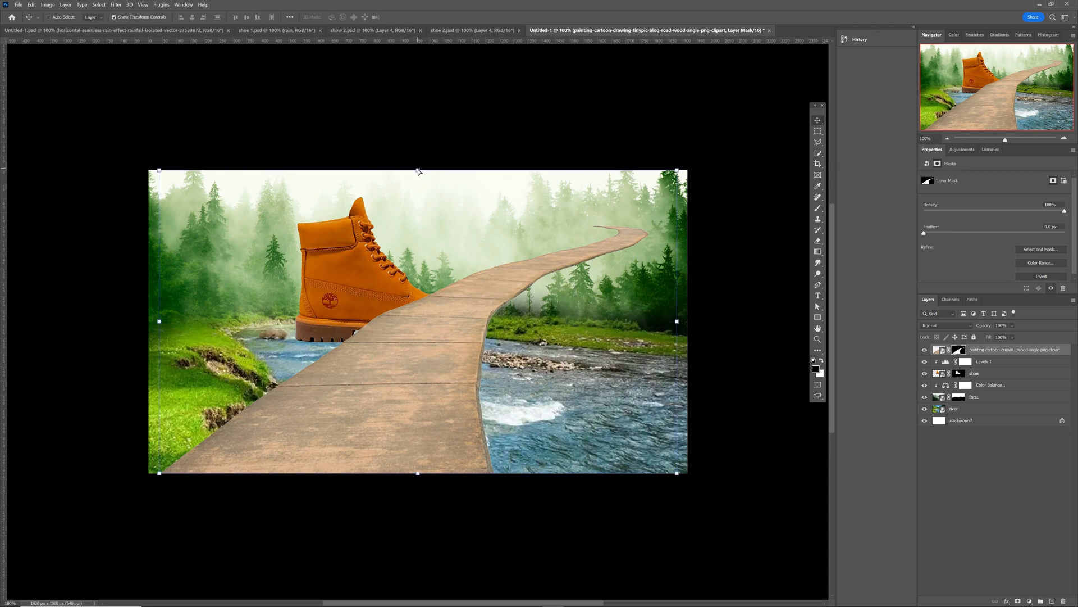
pyautogui.moveTo(418, 171); pyautogui.dragTo(417, 275)
pyautogui.moveTo(469, 360); pyautogui.dragTo(257, 356)
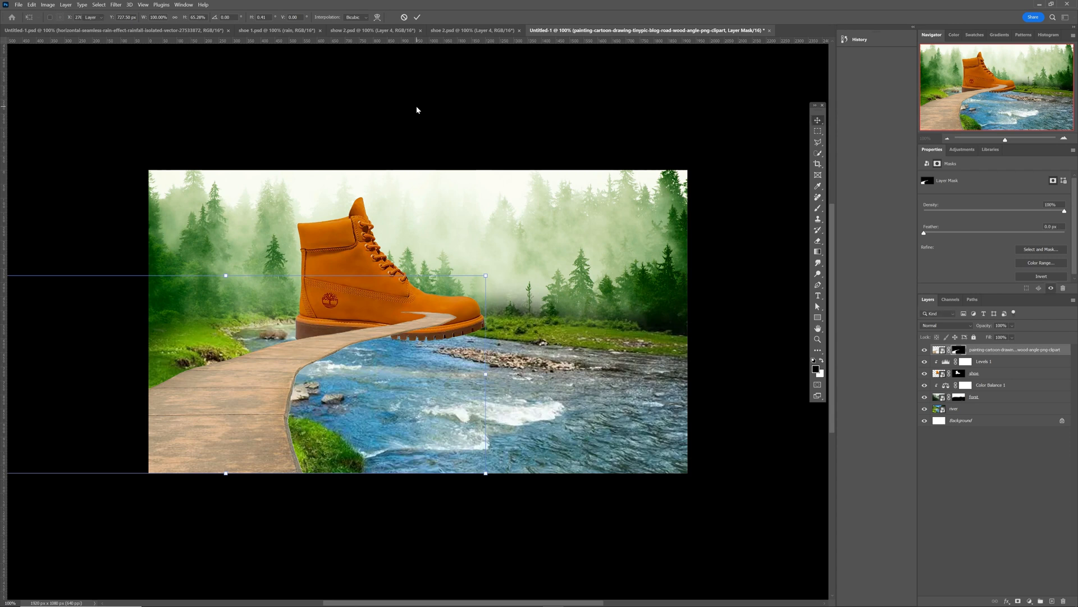
pyautogui.press('Return')
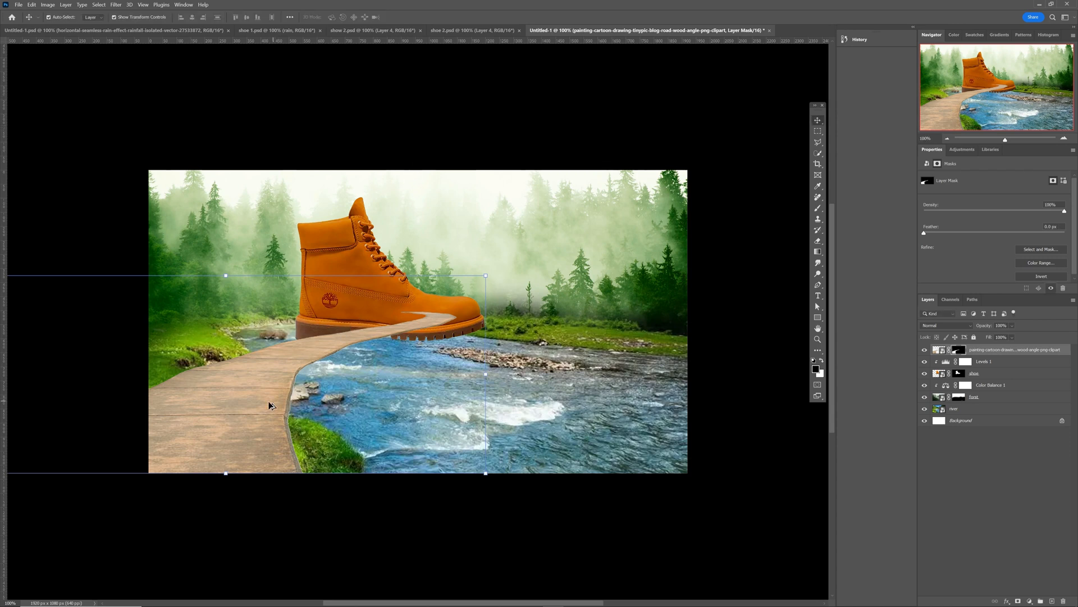
# Duplicate the wooden path, flip the copy horizontally, narrow it to about 95.5% width and place it on the river's opposite side.
pyautogui.moveTo(271, 405); pyautogui.dragTo(381, 406)
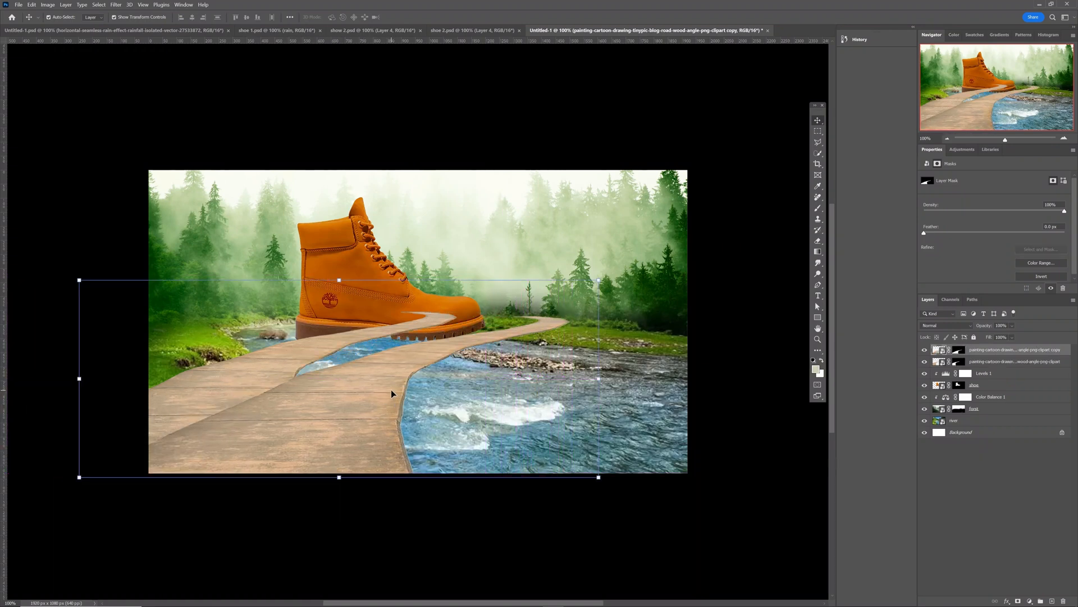
pyautogui.press('ctrl')
pyautogui.hotkey('ctrl', 't')
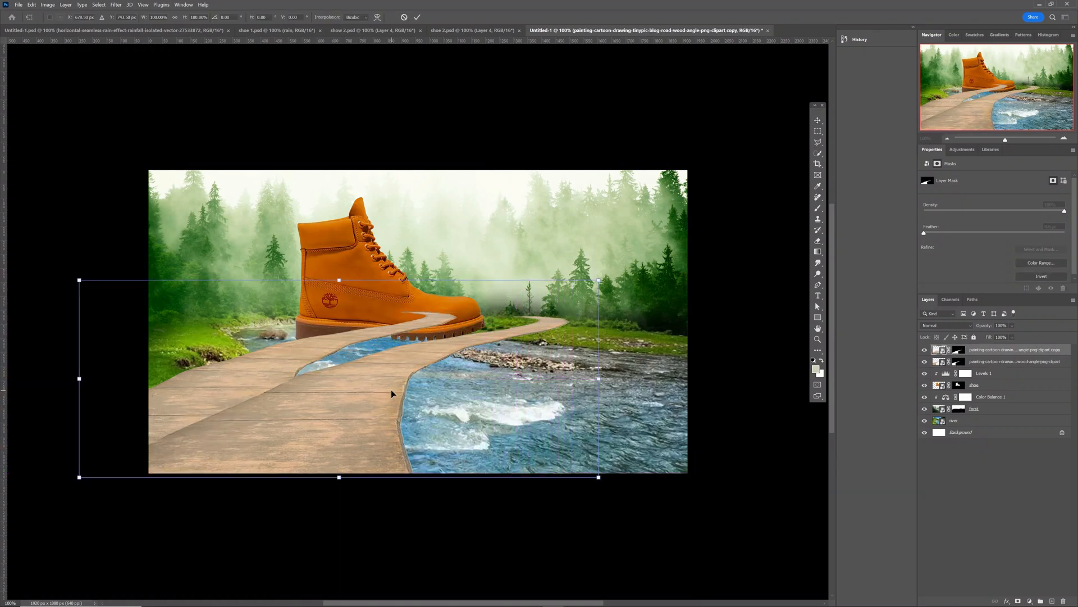
pyautogui.rightClick(392, 392)
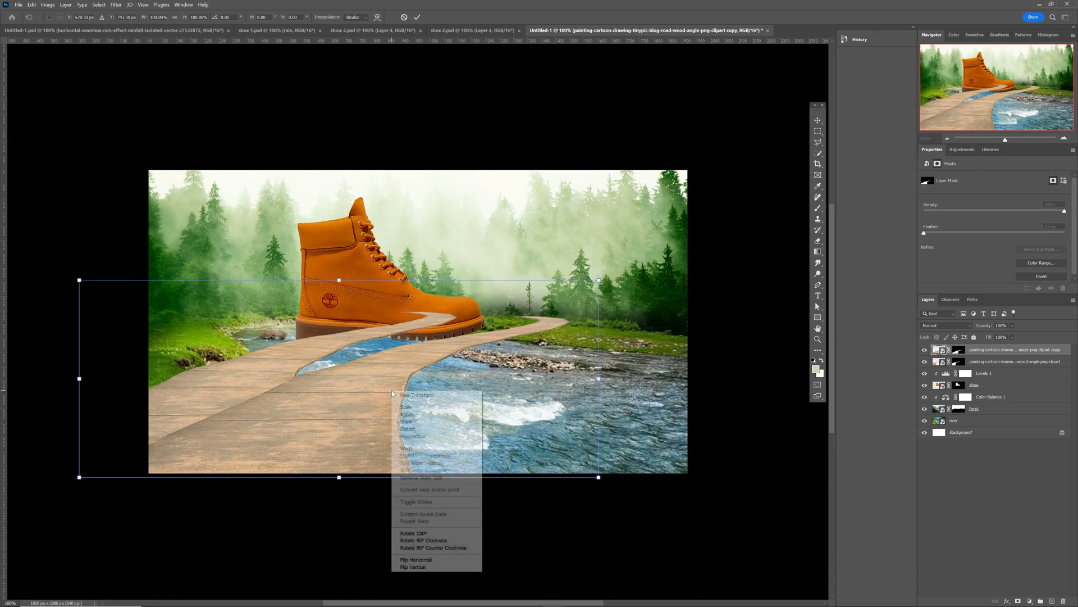
pyautogui.click(416, 559)
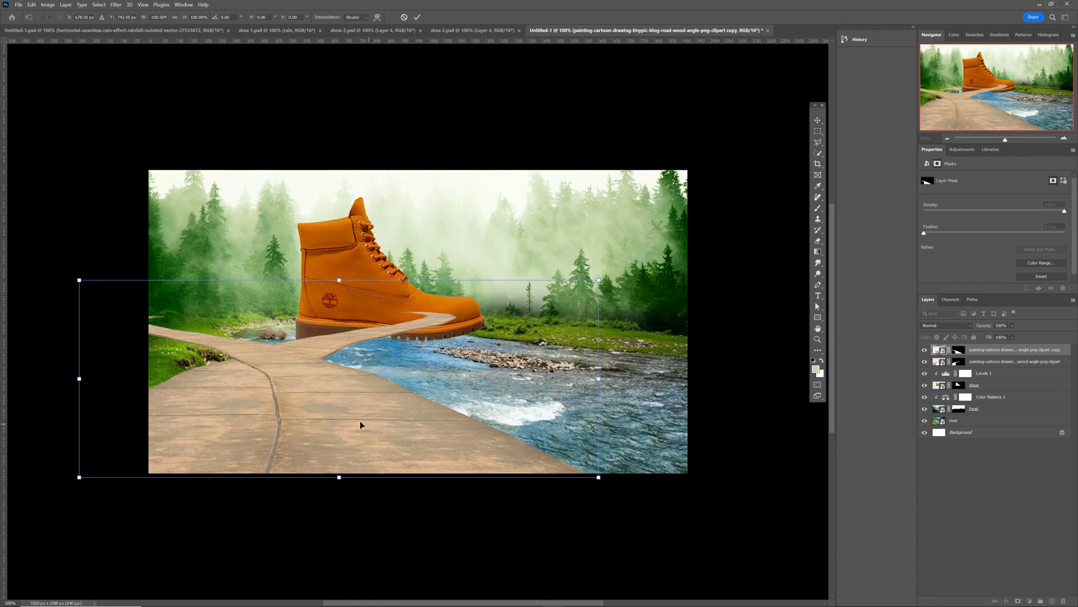
pyautogui.moveTo(364, 423); pyautogui.dragTo(588, 423)
pyautogui.moveTo(307, 382); pyautogui.dragTo(331, 385)
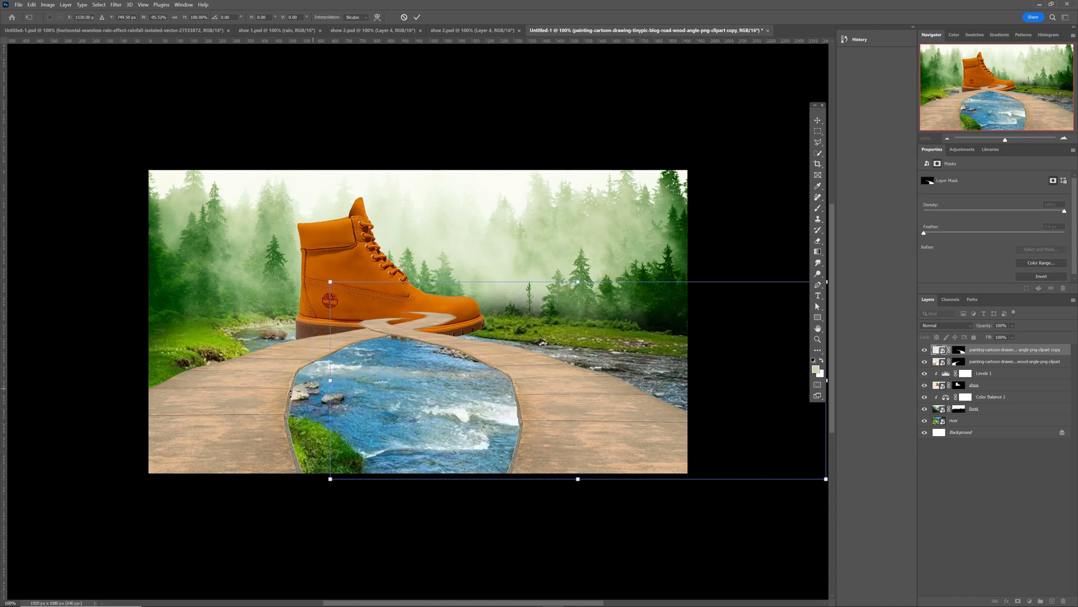
pyautogui.press('Return')
# Narrow the original wooden path to about 94% width so it meets the mirrored copy at the boot.
pyautogui.click(452, 375)
pyautogui.moveTo(486, 374); pyautogui.dragTo(455, 385)
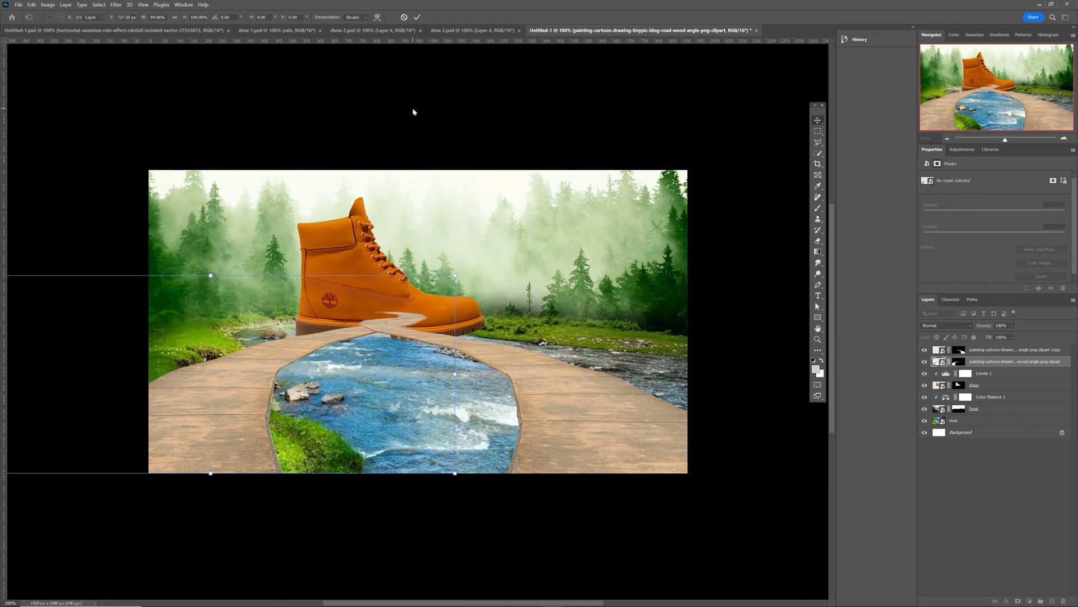
pyautogui.press('Return')
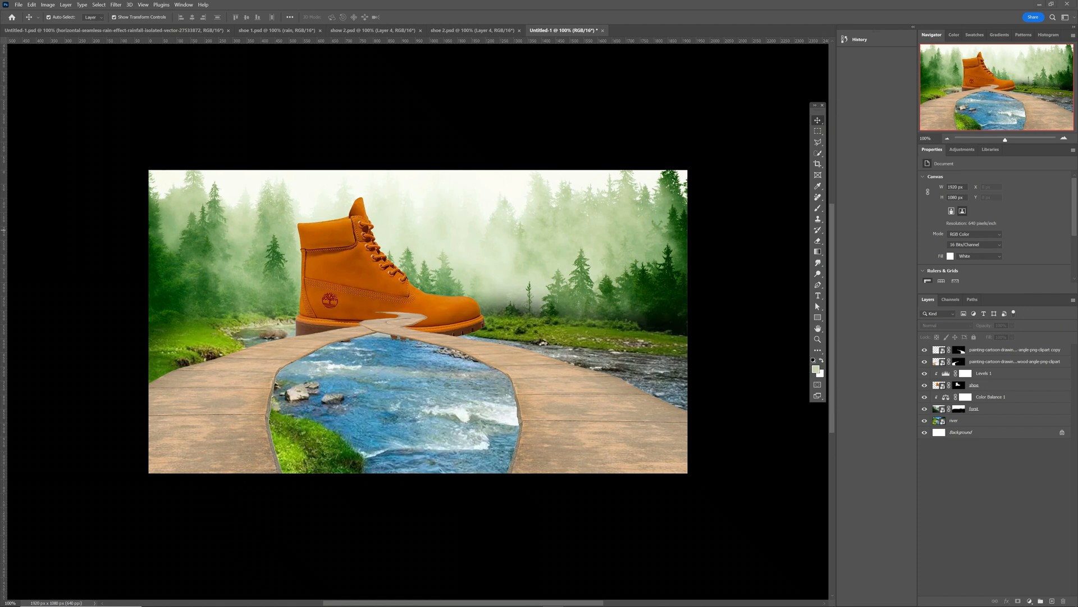
# Place the front door image as a new layer and select the black door with its frame using a rectangular Pen path.
pyautogui.moveTo(15, 303); pyautogui.dragTo(370, 345)
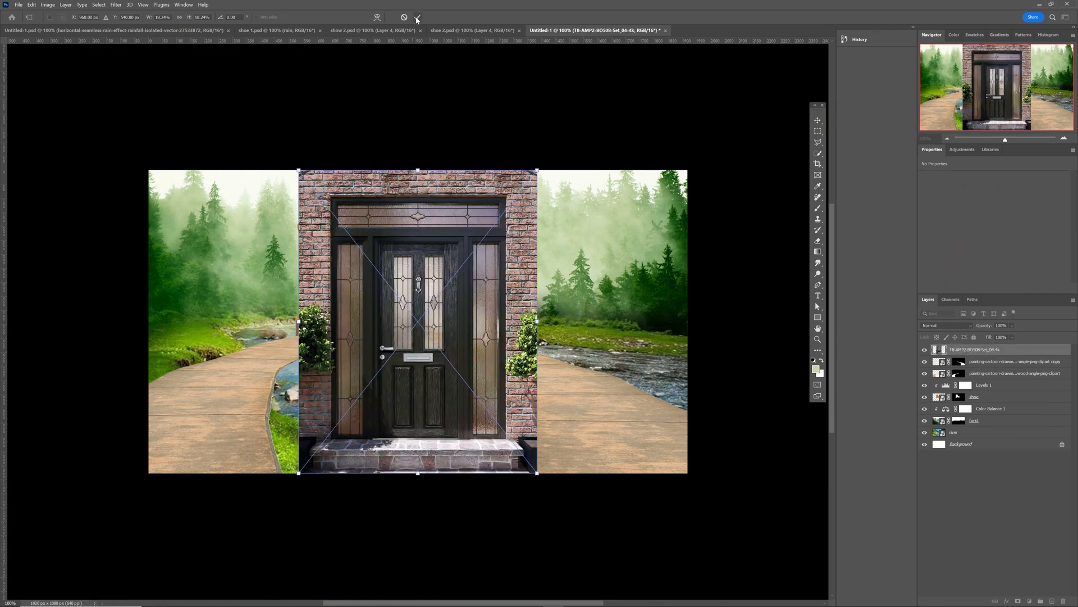
pyautogui.click(413, 525)
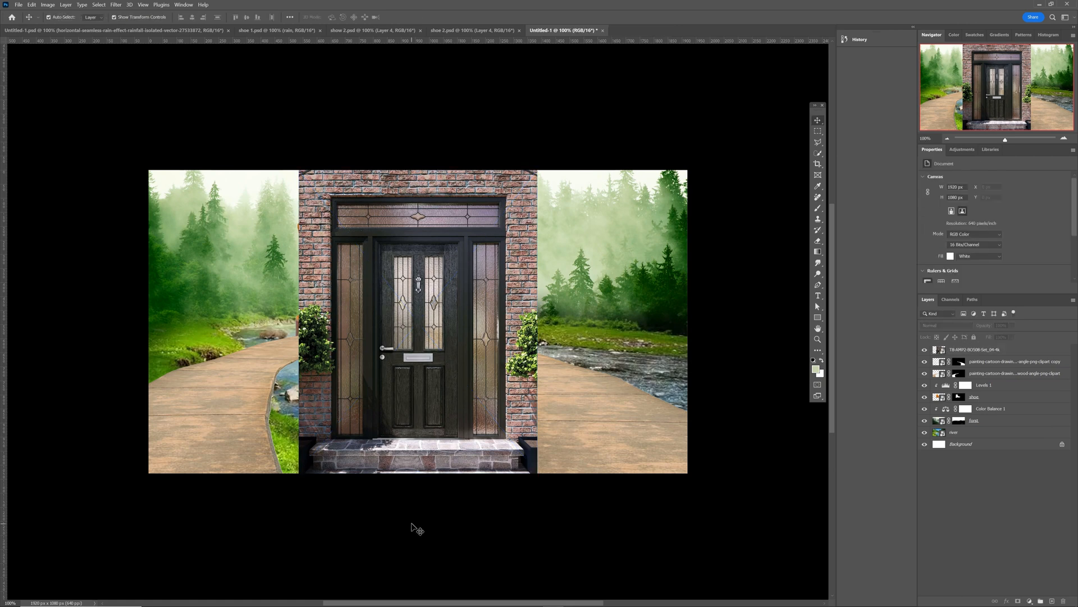
pyautogui.press('p')
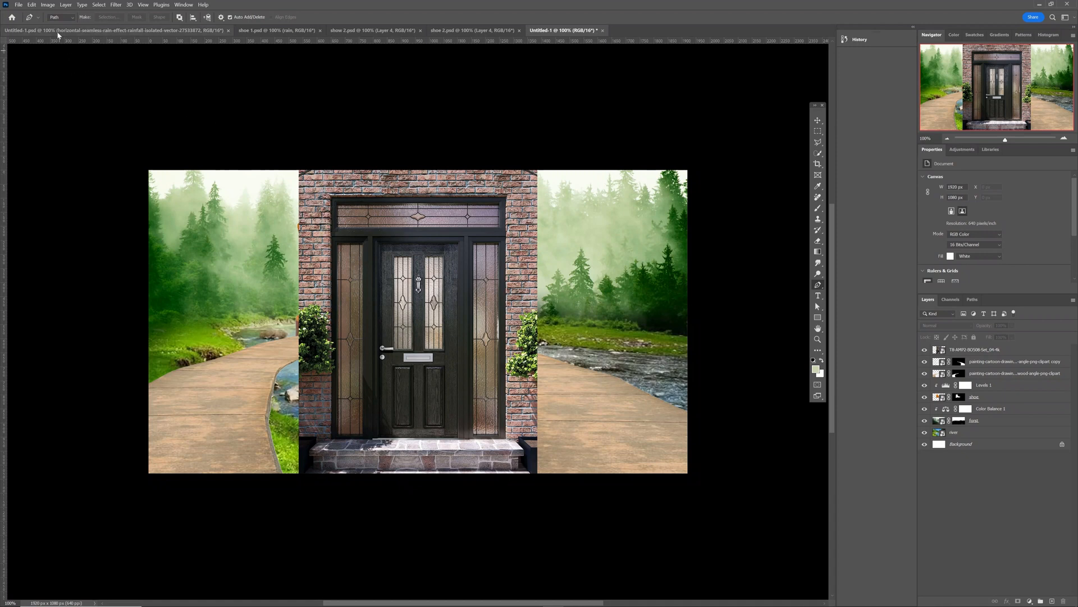
pyautogui.click(332, 199)
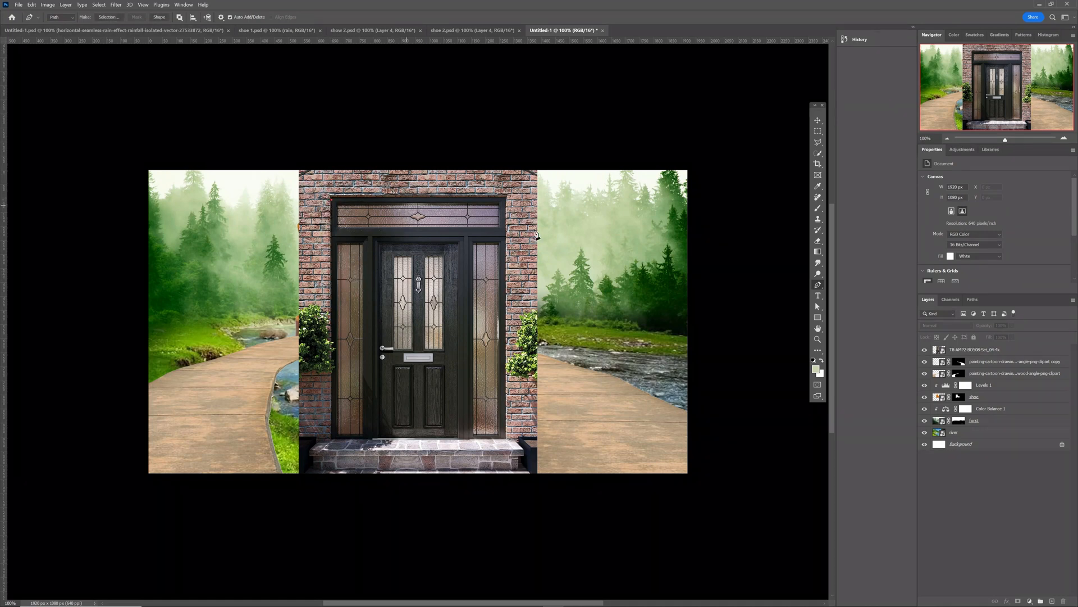
pyautogui.click(504, 199)
pyautogui.click(505, 438)
pyautogui.click(333, 439)
pyautogui.click(332, 201)
pyautogui.rightClick(391, 236)
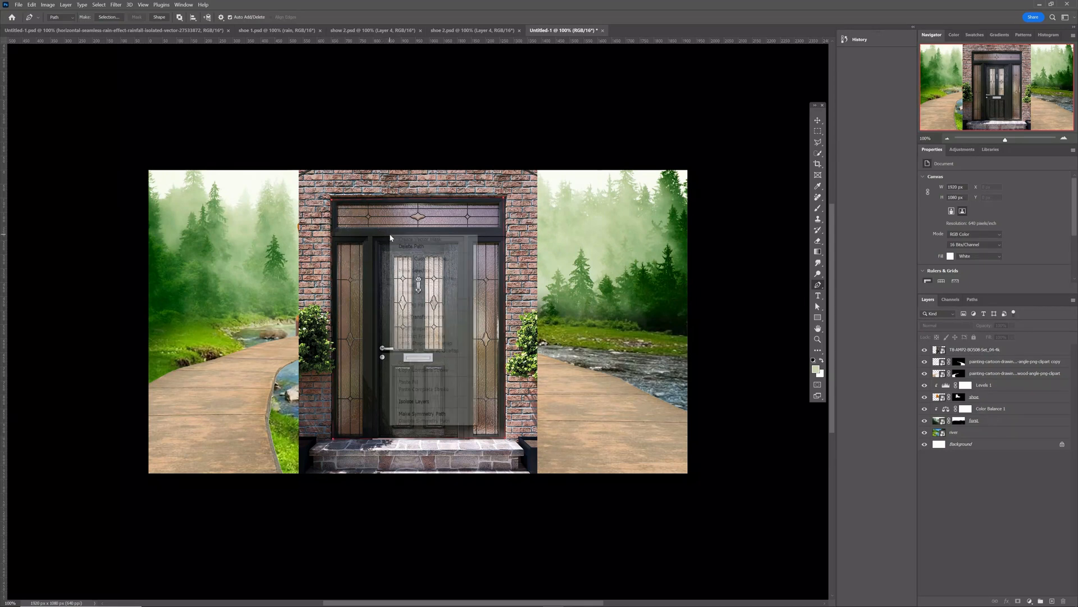
pyautogui.click(417, 270)
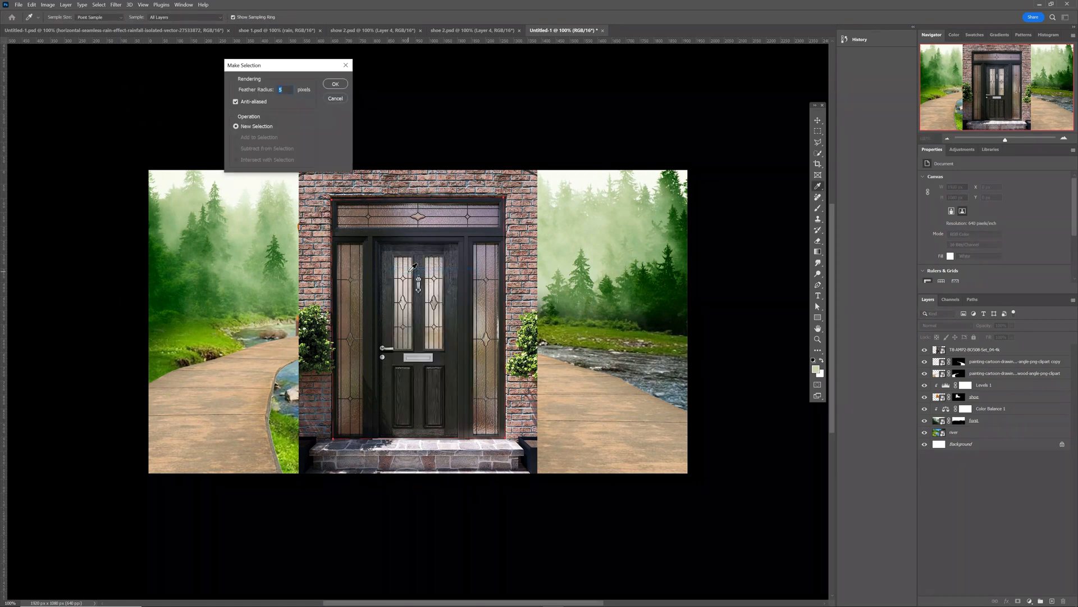
pyautogui.click(340, 86)
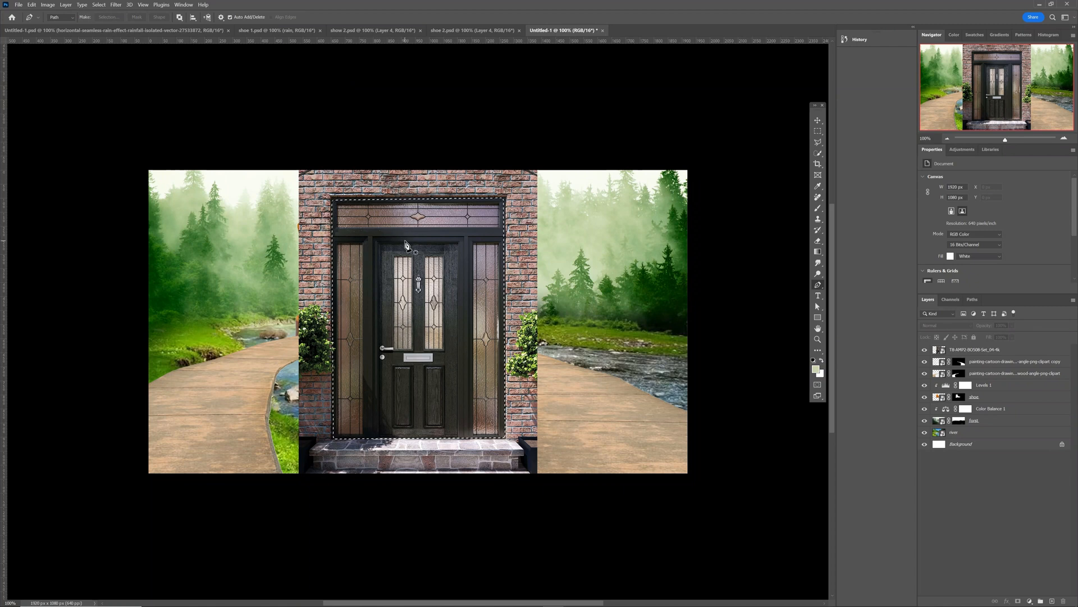
# Copy the selected door and frame to a new layer and delete the original door image layer.
pyautogui.press('w')
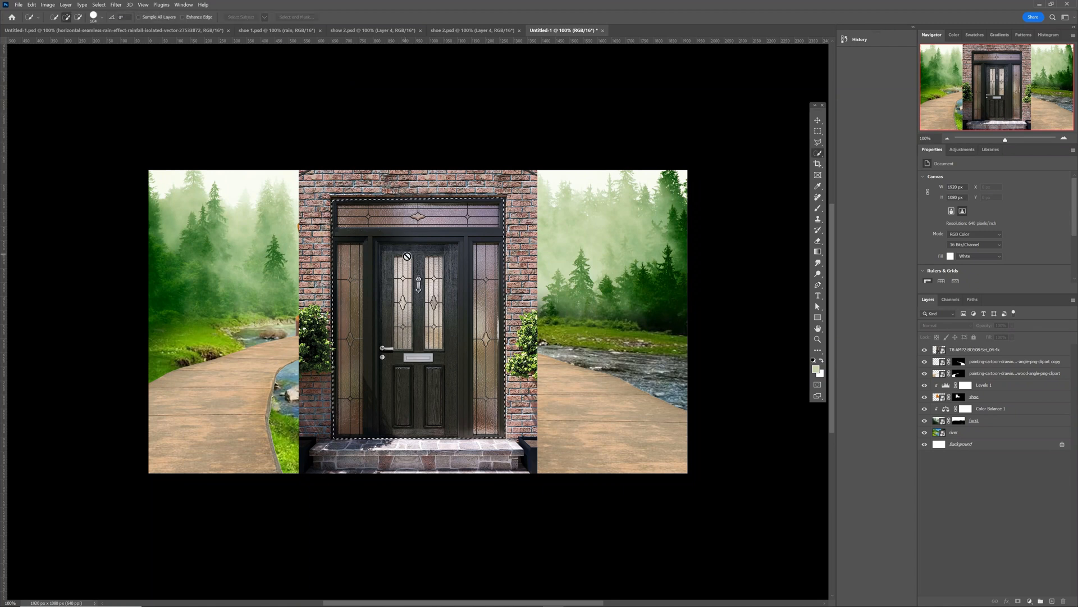
pyautogui.rightClick(425, 336)
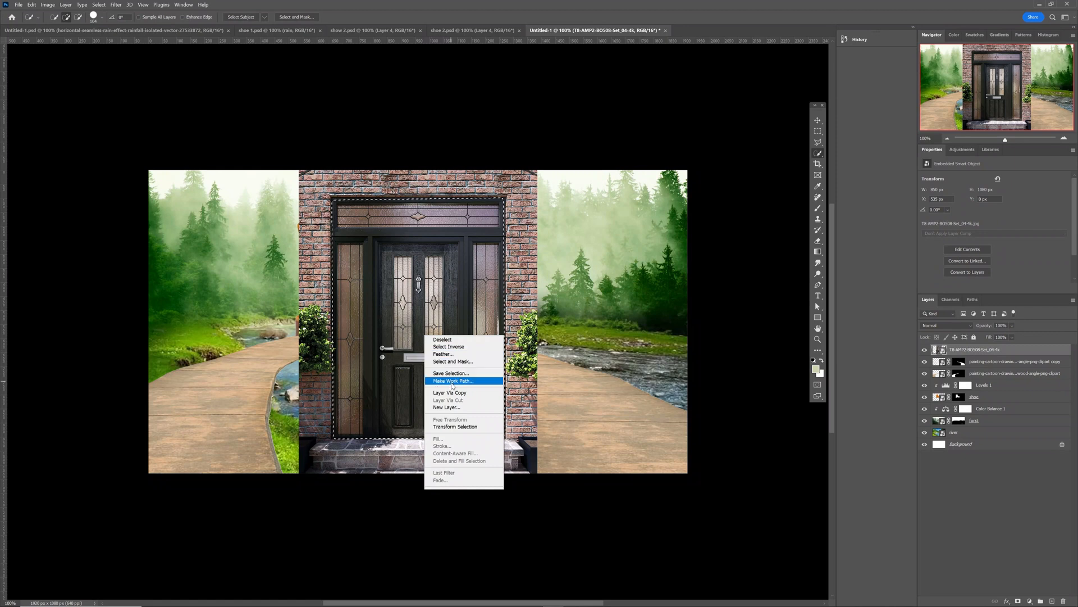
pyautogui.click(454, 393)
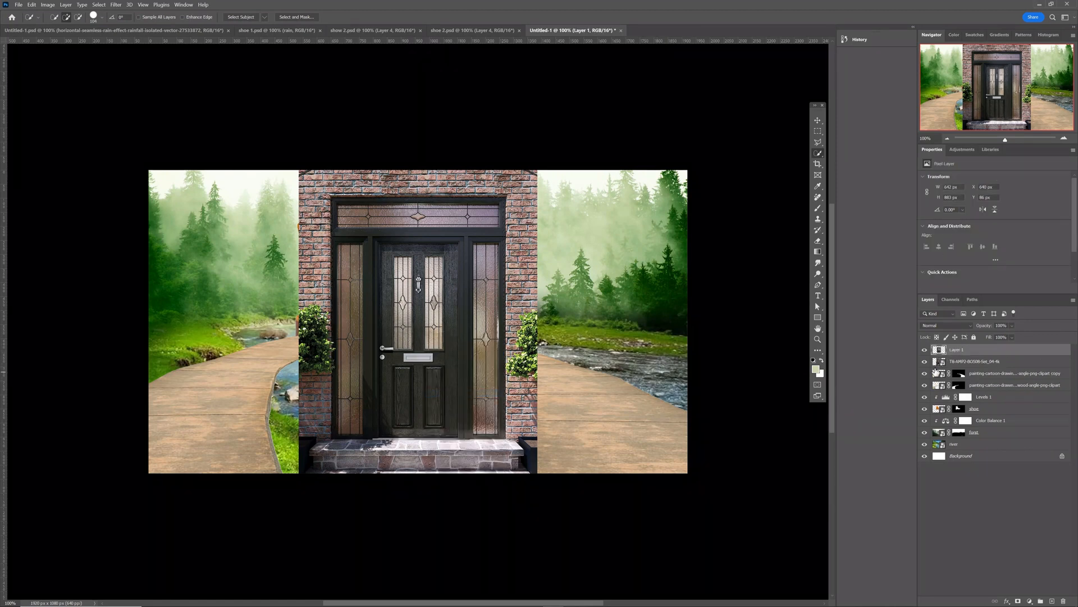
pyautogui.click(979, 363)
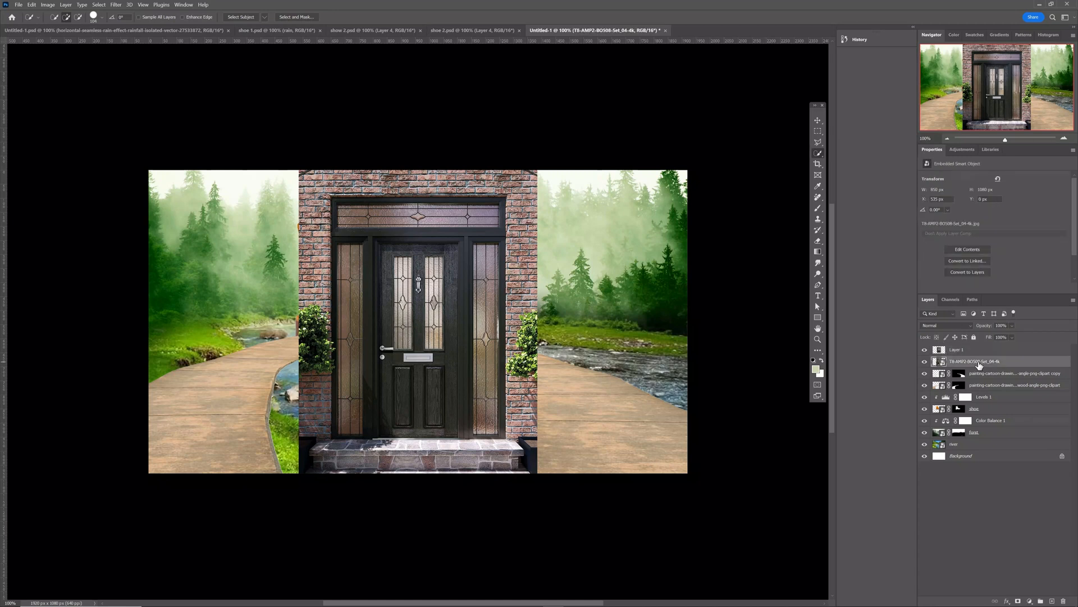
pyautogui.press('Delete')
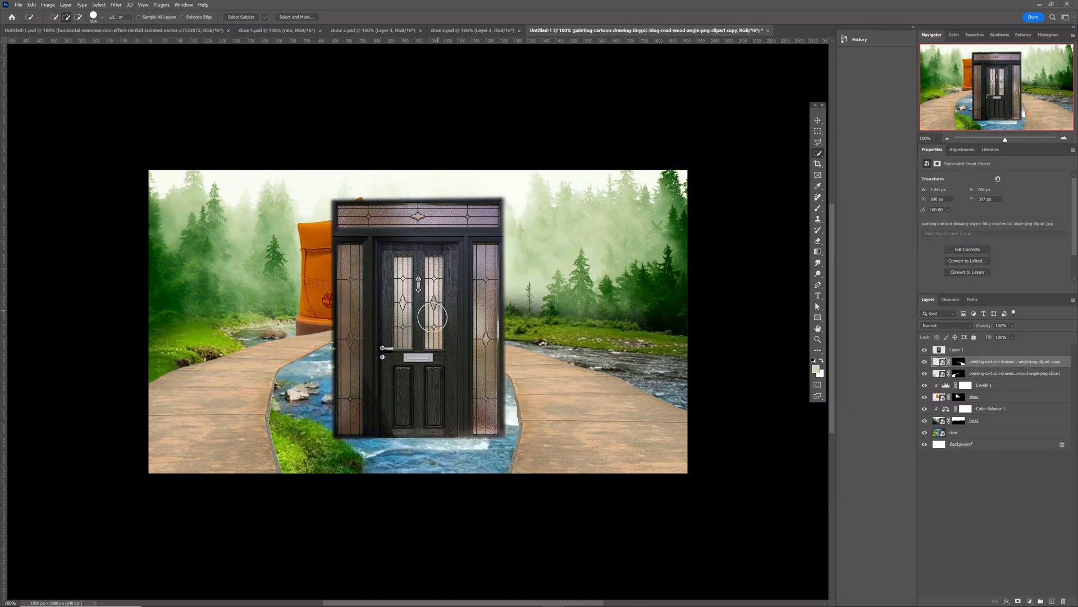
# Scale the front door down to about 130 × 178 px and position it against the boot above the path junction.
pyautogui.press('v')
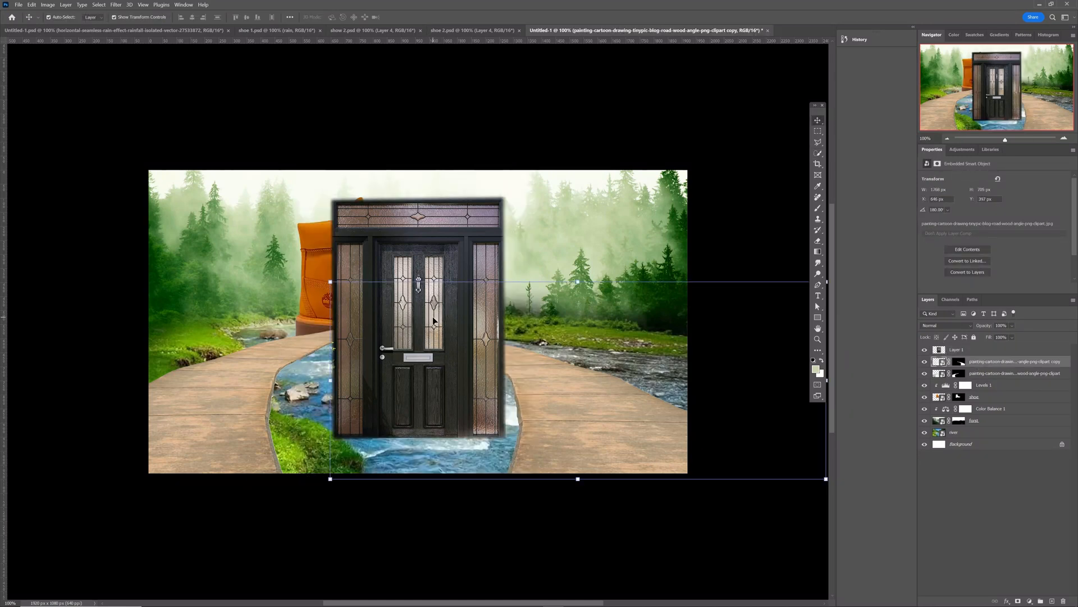
pyautogui.click(414, 245)
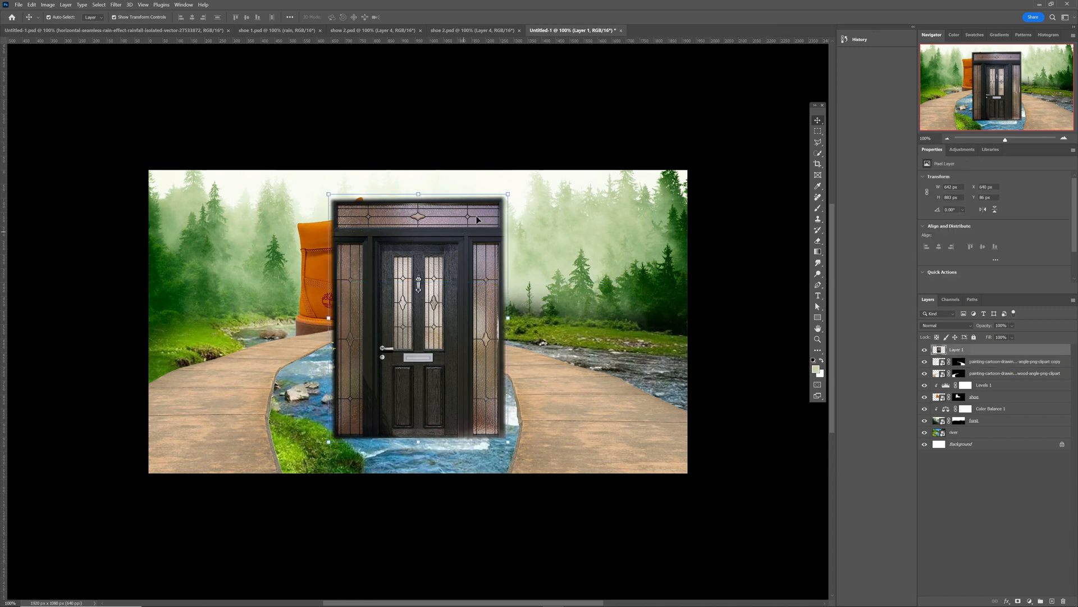
pyautogui.moveTo(510, 195); pyautogui.dragTo(386, 364)
pyautogui.moveTo(360, 416); pyautogui.dragTo(369, 322)
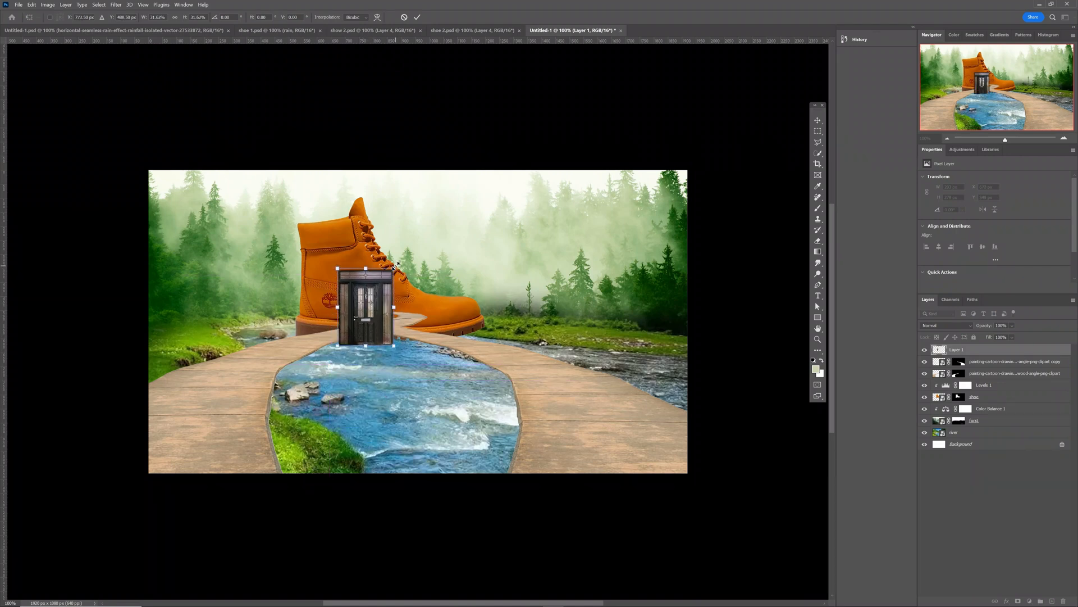
pyautogui.moveTo(395, 264); pyautogui.dragTo(391, 302)
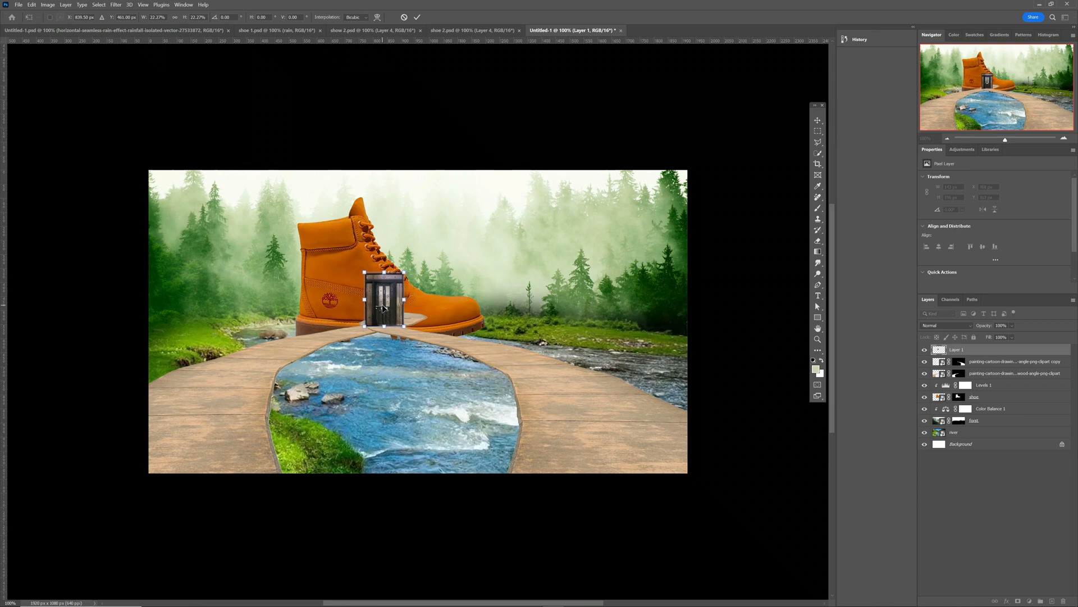
pyautogui.scroll(3, 383, 308)
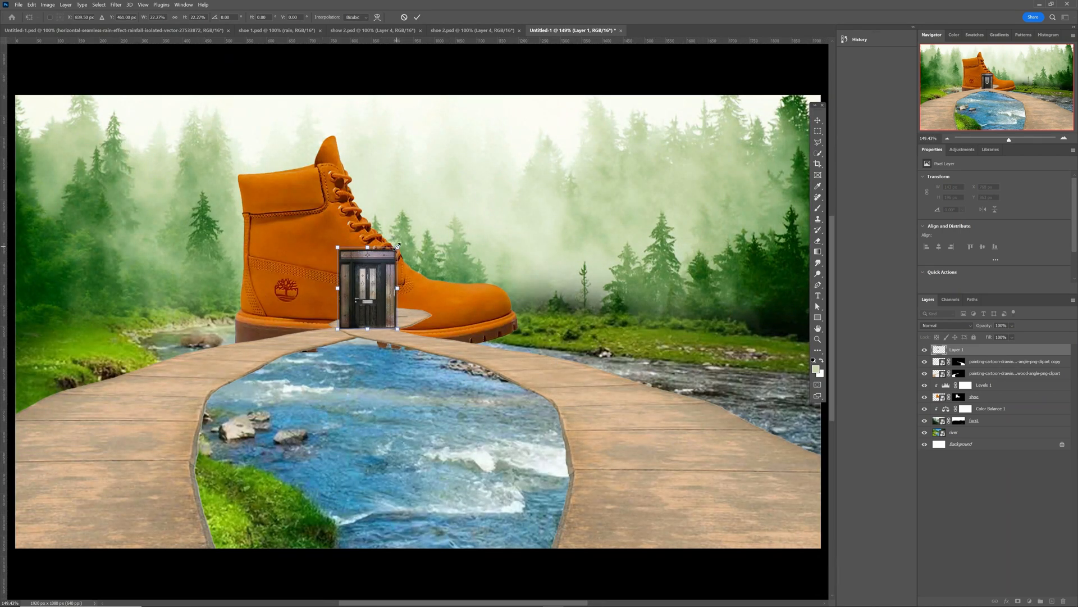
pyautogui.moveTo(397, 246); pyautogui.dragTo(391, 253)
pyautogui.press('Return')
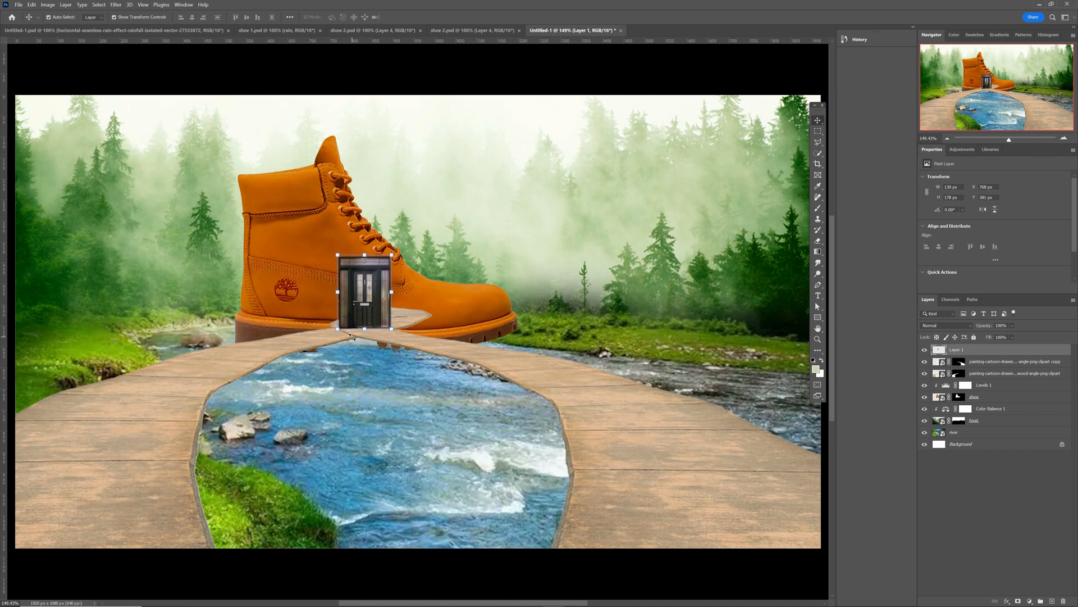
# Move the door about 20 px toward the boot's heel and 4 px down onto the wooden path, then deselect it.
pyautogui.moveTo(360, 323); pyautogui.dragTo(361, 316)
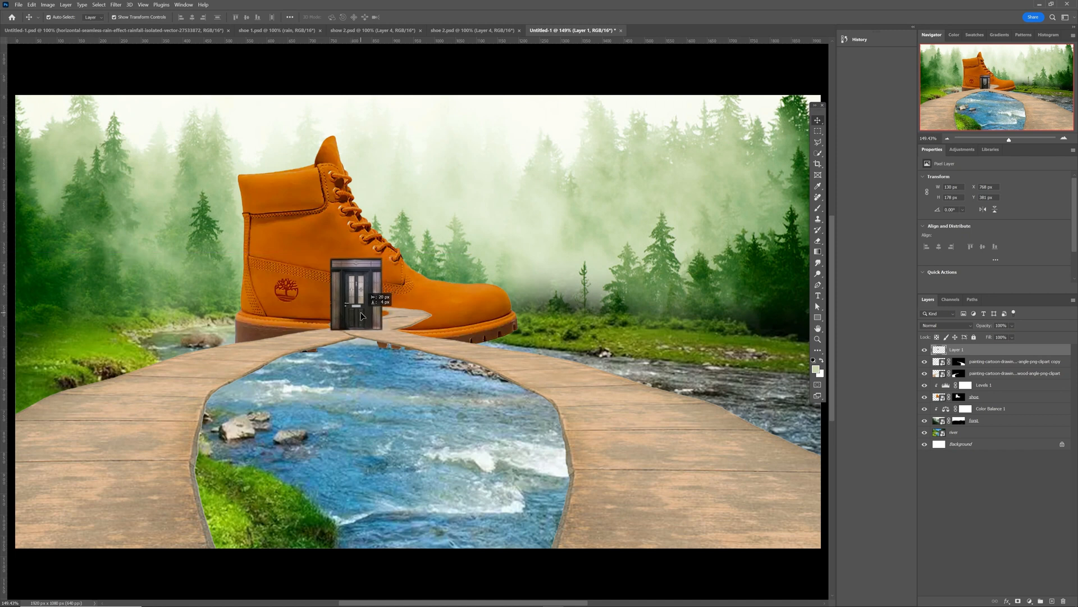
pyautogui.moveTo(359, 311); pyautogui.dragTo(359, 312)
pyautogui.click(378, 65)
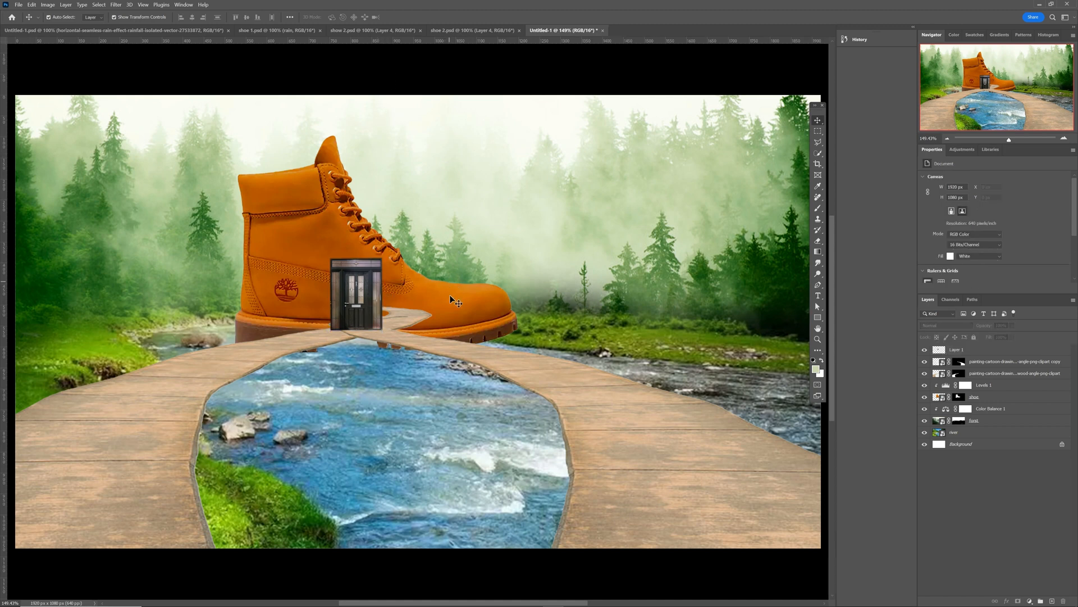
# Paint black with the Brush on the original wooden path's layer mask to hide the planks overlapping the boot beside the door.
pyautogui.click(269, 352)
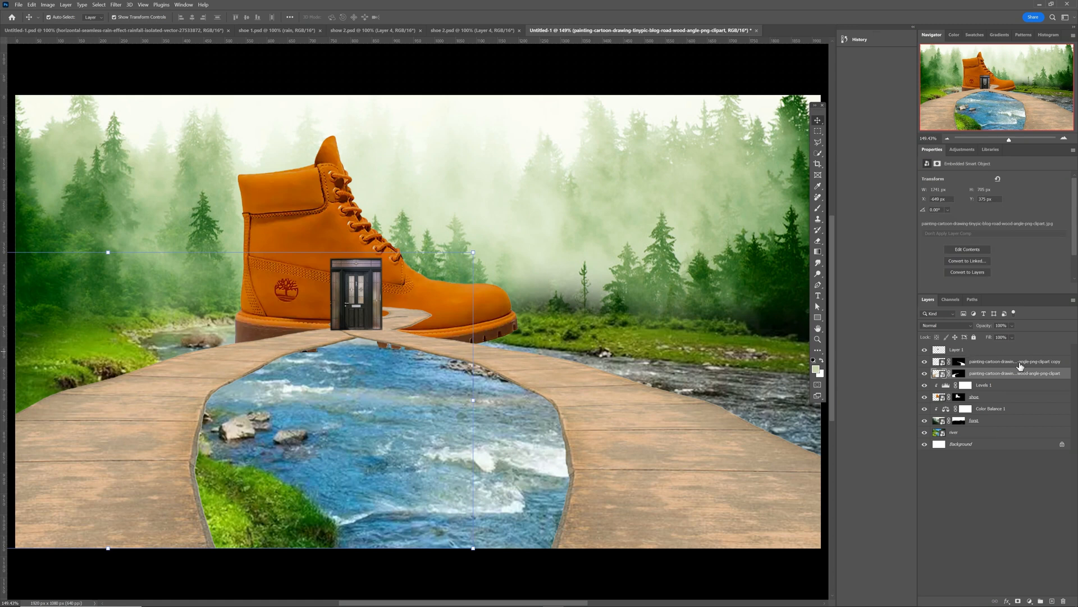
pyautogui.click(959, 373)
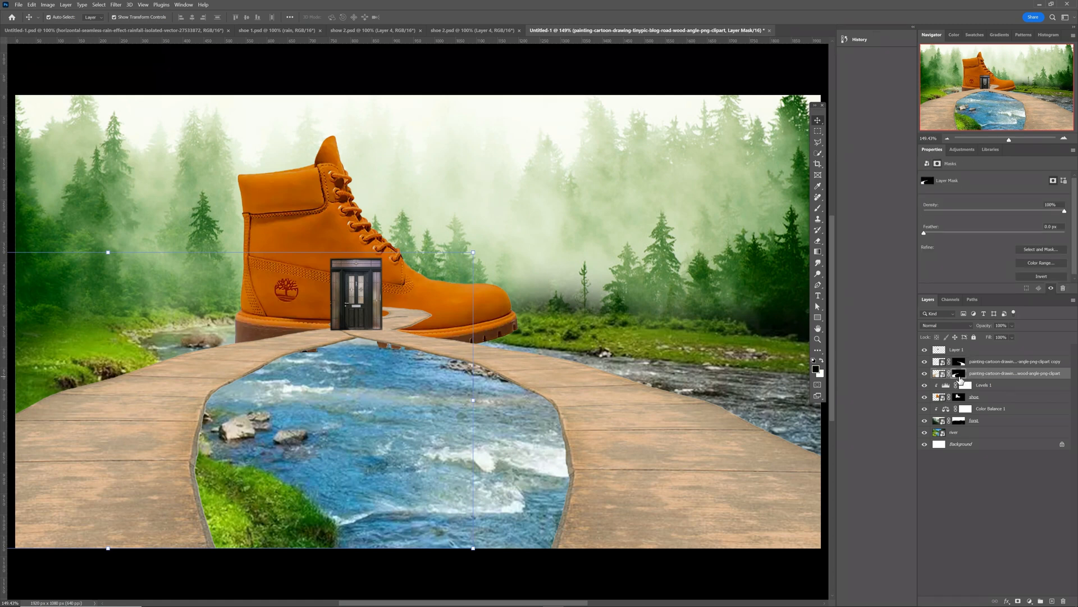
pyautogui.press('b')
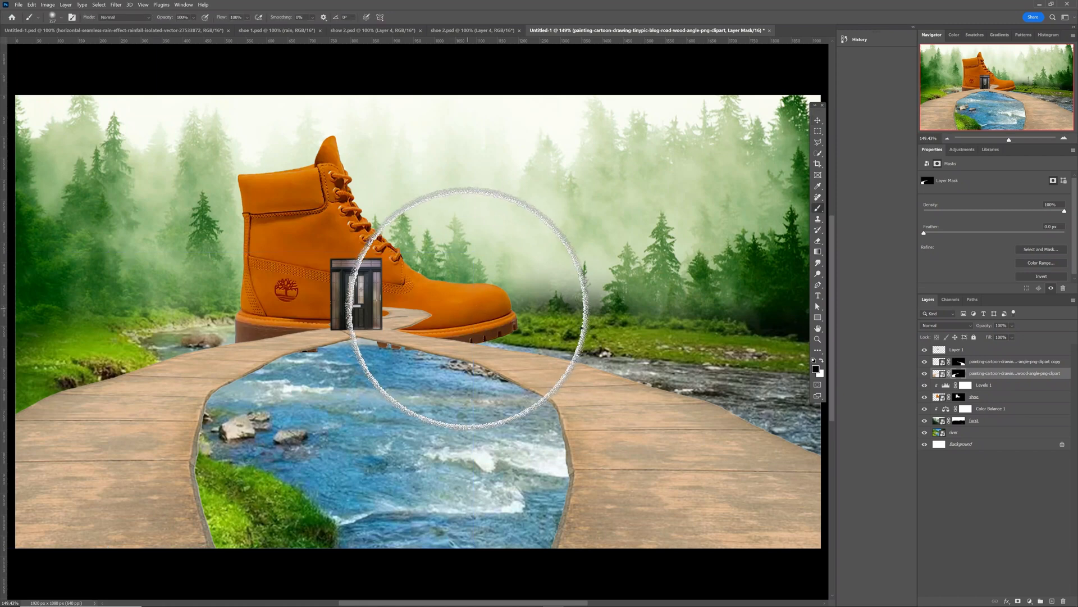
pyautogui.moveTo(466, 308)
pyautogui.mouseDown()
pyautogui.moveTo(378, 317)
pyautogui.moveTo(401, 301)
pyautogui.moveTo(425, 312)
pyautogui.moveTo(385, 315)
pyautogui.moveTo(409, 337)
pyautogui.moveTo(396, 304)
pyautogui.mouseUp()
pyautogui.press('z')
pyautogui.press('b')
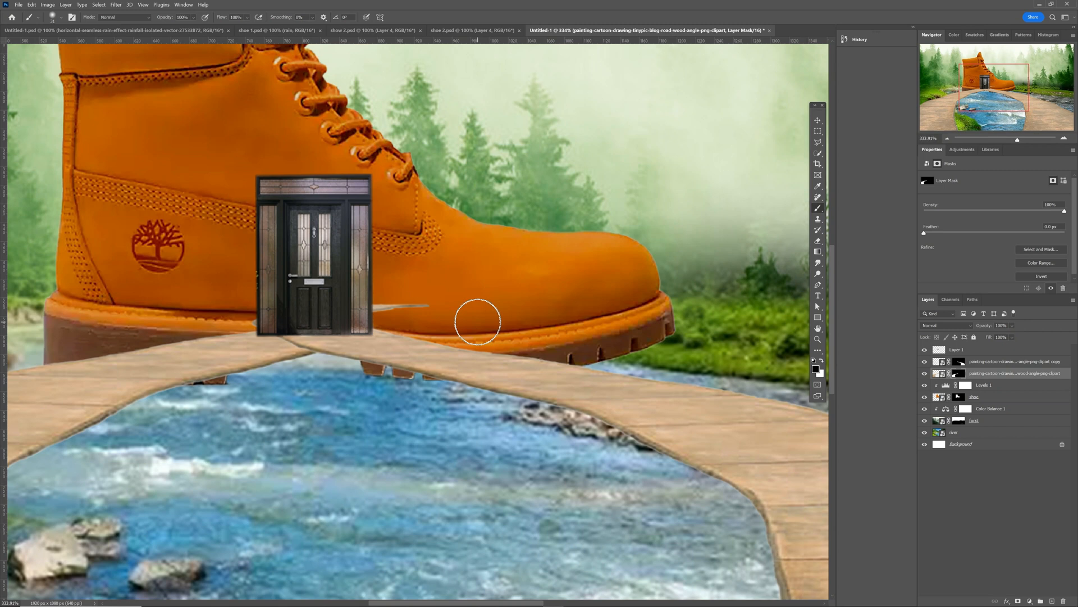
# Paint on the mirrored path copy's layer mask to remove the leftover sliver beside the door and blend the seam below it.
pyautogui.press('v')
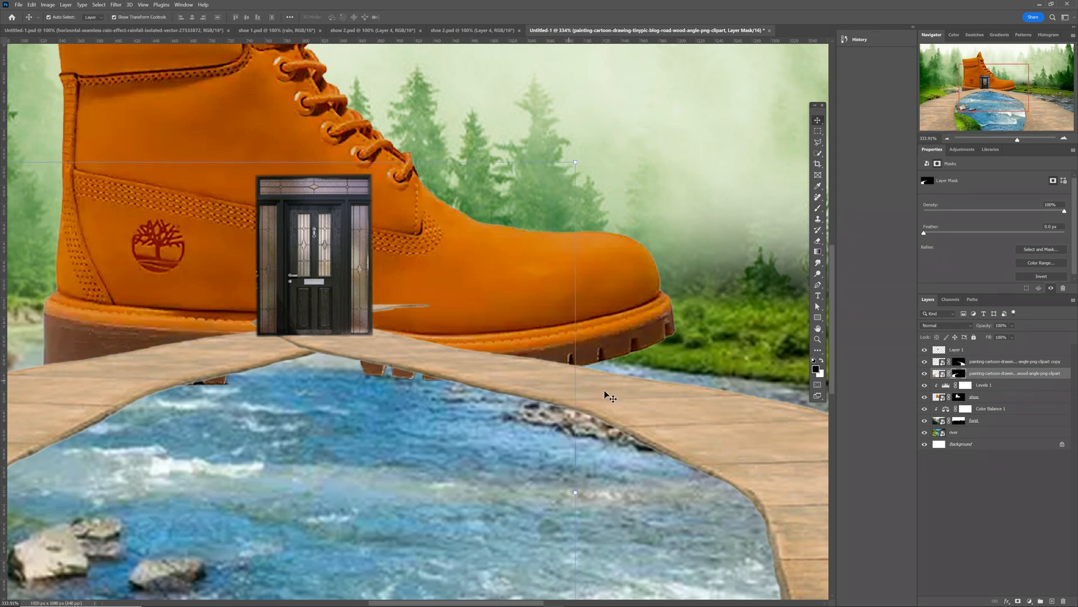
pyautogui.click(627, 406)
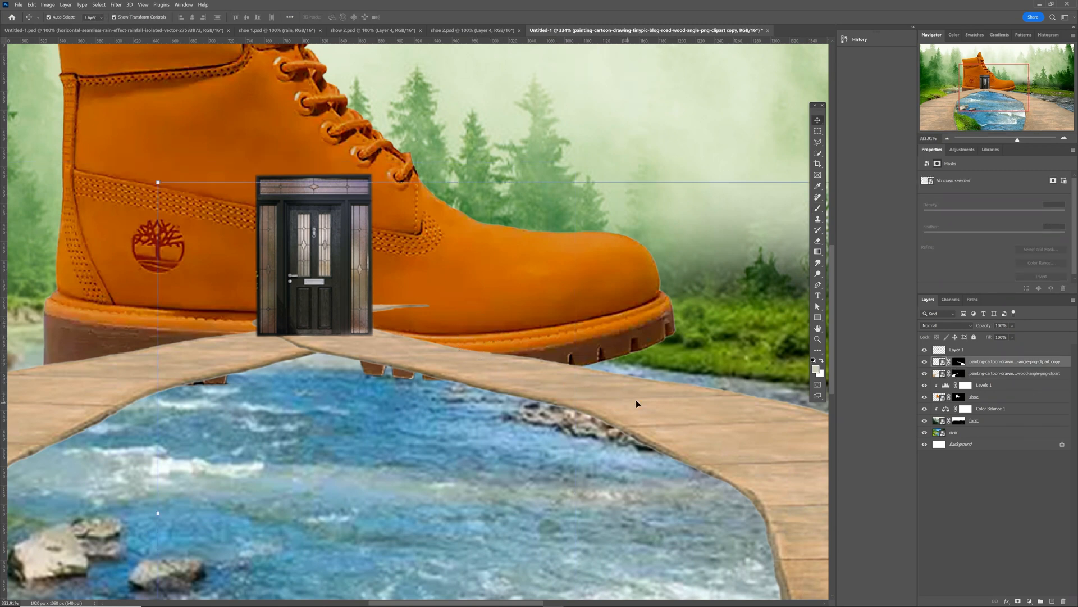
pyautogui.click(962, 364)
pyautogui.press('b')
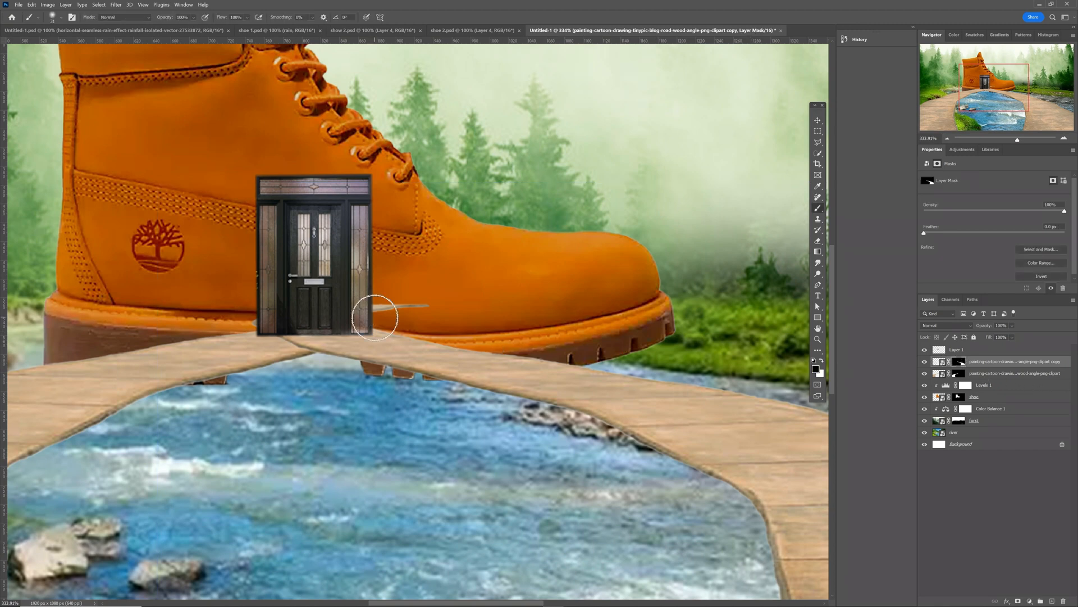
pyautogui.moveTo(399, 309)
pyautogui.mouseDown()
pyautogui.moveTo(434, 292)
pyautogui.moveTo(378, 309)
pyautogui.mouseUp()
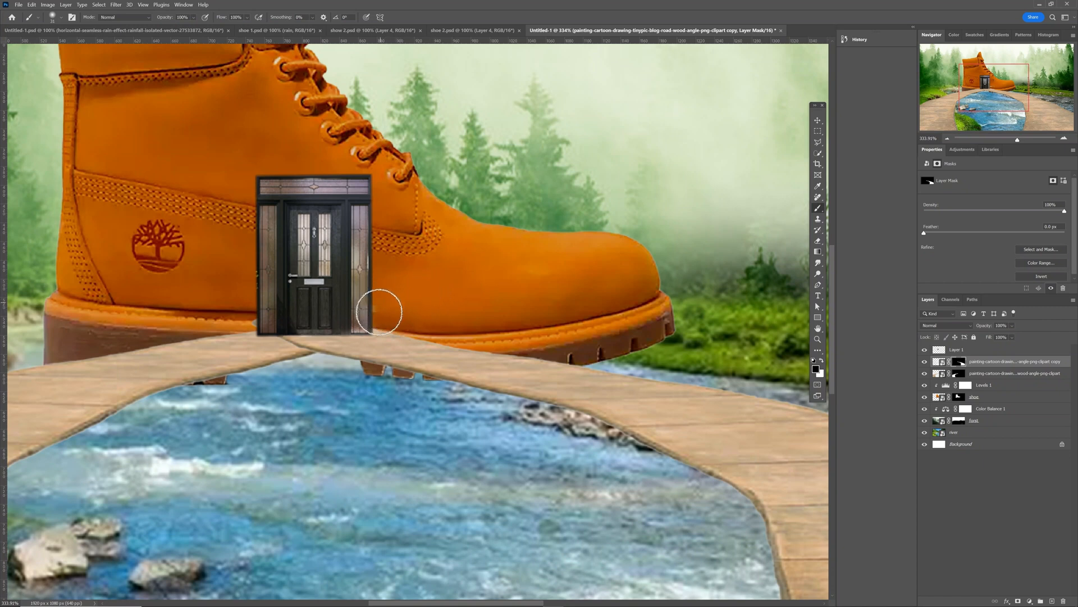
pyautogui.moveTo(247, 315); pyautogui.dragTo(248, 322)
pyautogui.moveTo(298, 350)
pyautogui.mouseDown()
pyautogui.moveTo(286, 340)
pyautogui.moveTo(309, 348)
pyautogui.moveTo(284, 339)
pyautogui.mouseUp()
pyautogui.press('v')
pyautogui.press('b')
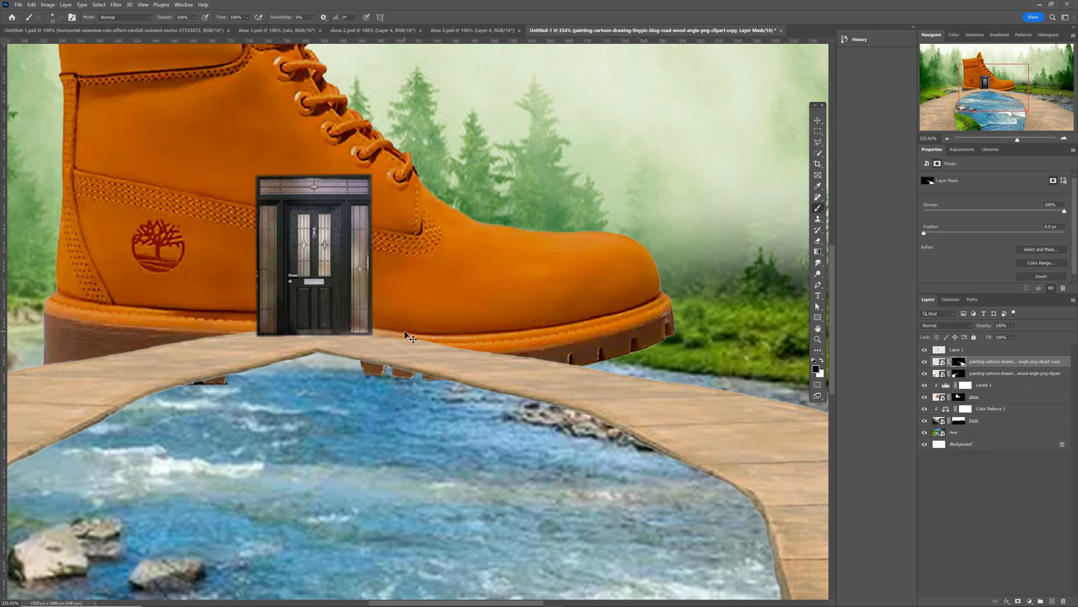
# Group the two wooden path layers and name the group "bride".
pyautogui.hotkey('ctrl', '1')
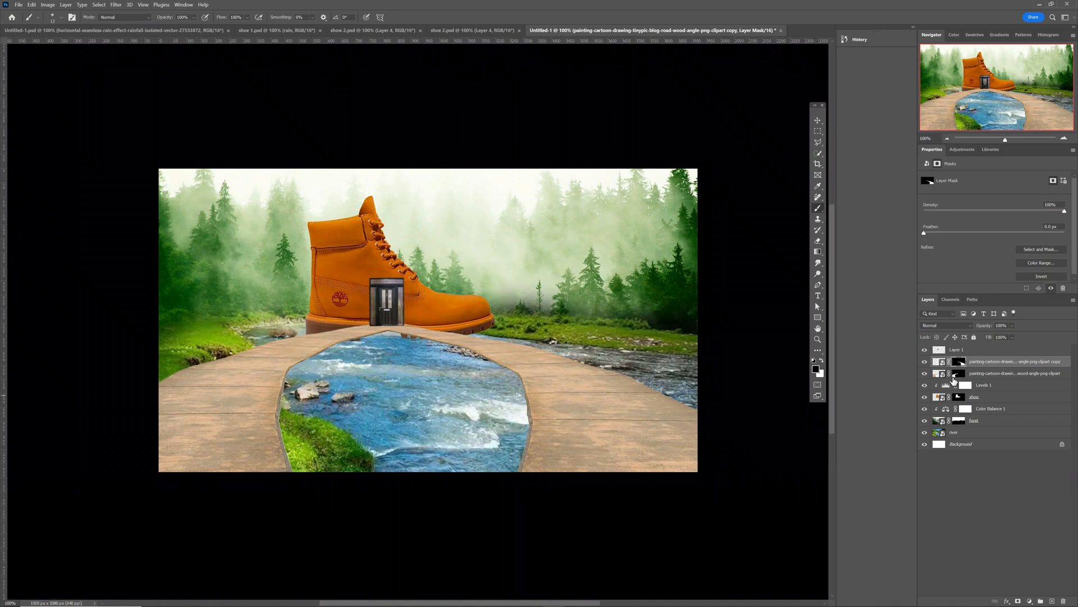
pyautogui.keyDown('shift'); pyautogui.click(988, 380); pyautogui.keyUp('shift')
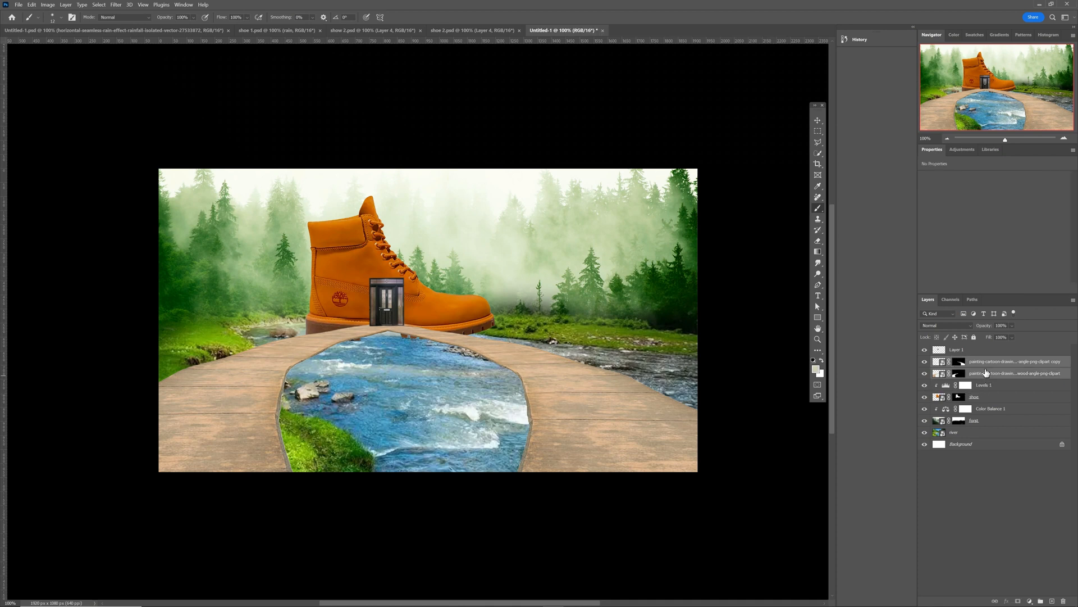
pyautogui.hotkey('ctrl', 'g')
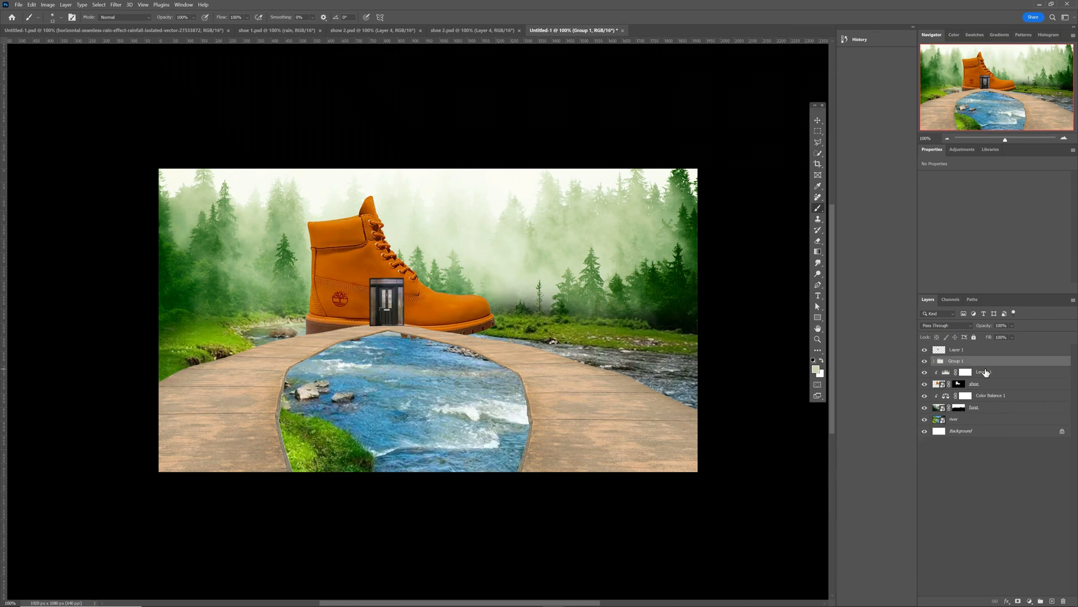
pyautogui.doubleClick(954, 360)
pyautogui.write('bride')
pyautogui.press('Return')
# Place the casement-window-2 image, select its white window with the Object Selection tool and mask away the brick wall.
pyautogui.moveTo(199, 255); pyautogui.dragTo(296, 341)
pyautogui.press('Return')
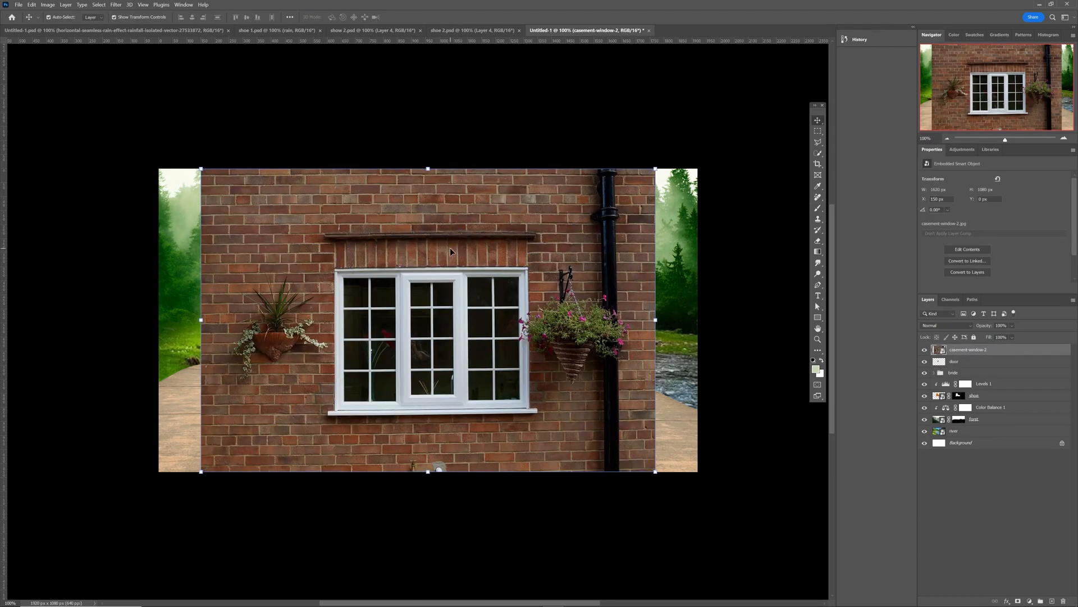
pyautogui.press('w')
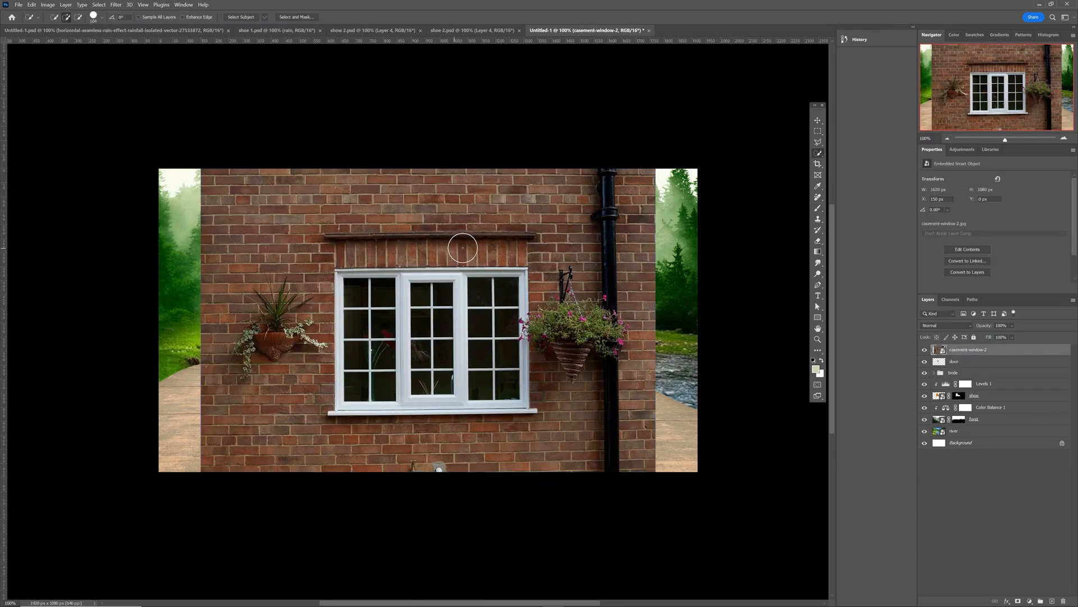
pyautogui.rightClick(824, 156)
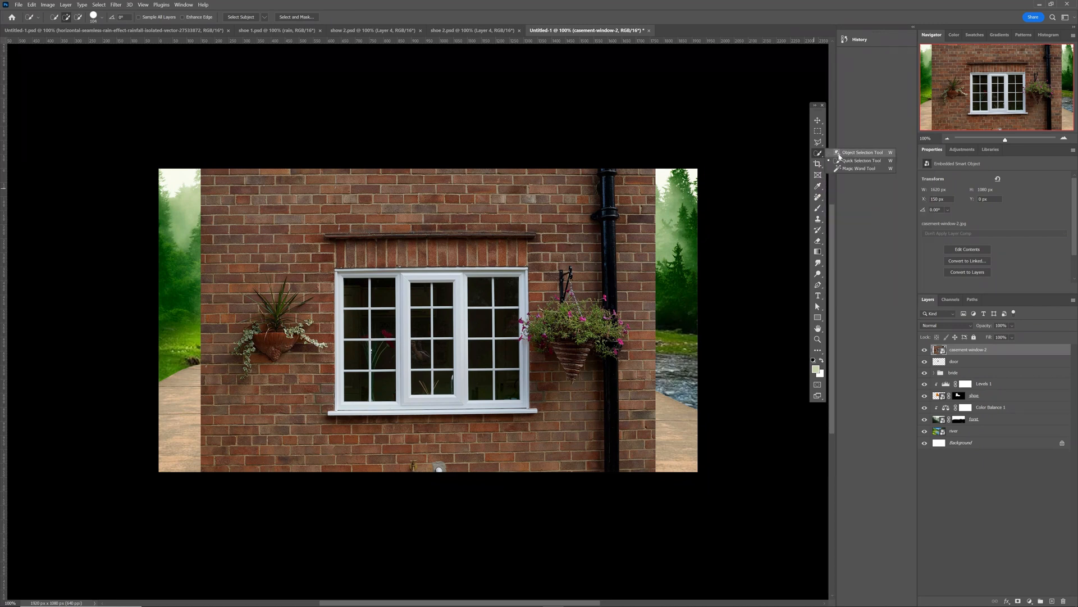
pyautogui.click(863, 152)
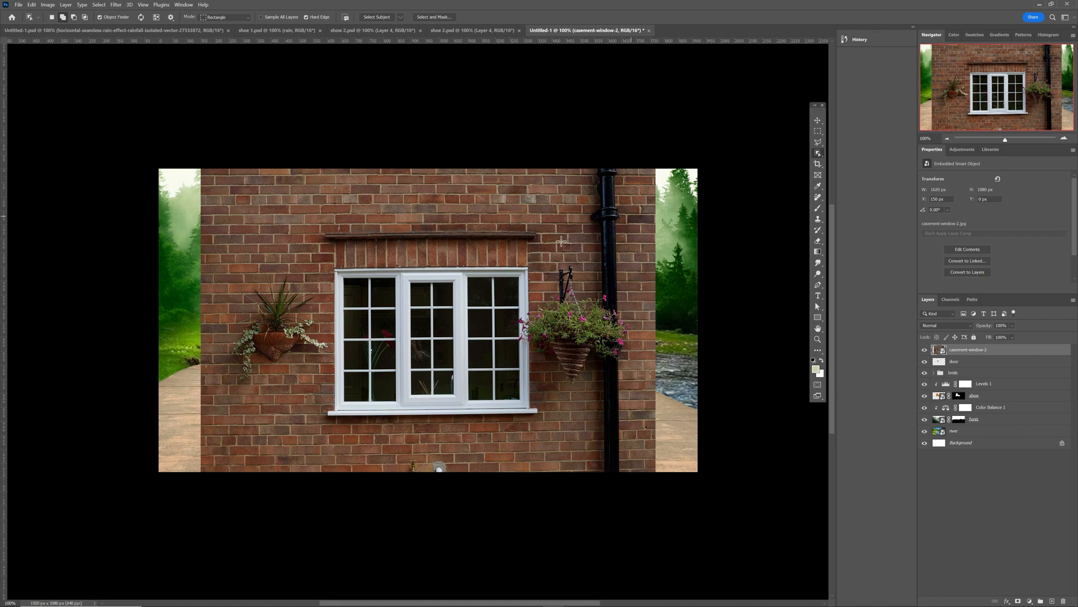
pyautogui.moveTo(328, 261); pyautogui.dragTo(541, 421)
pyautogui.click(1019, 601)
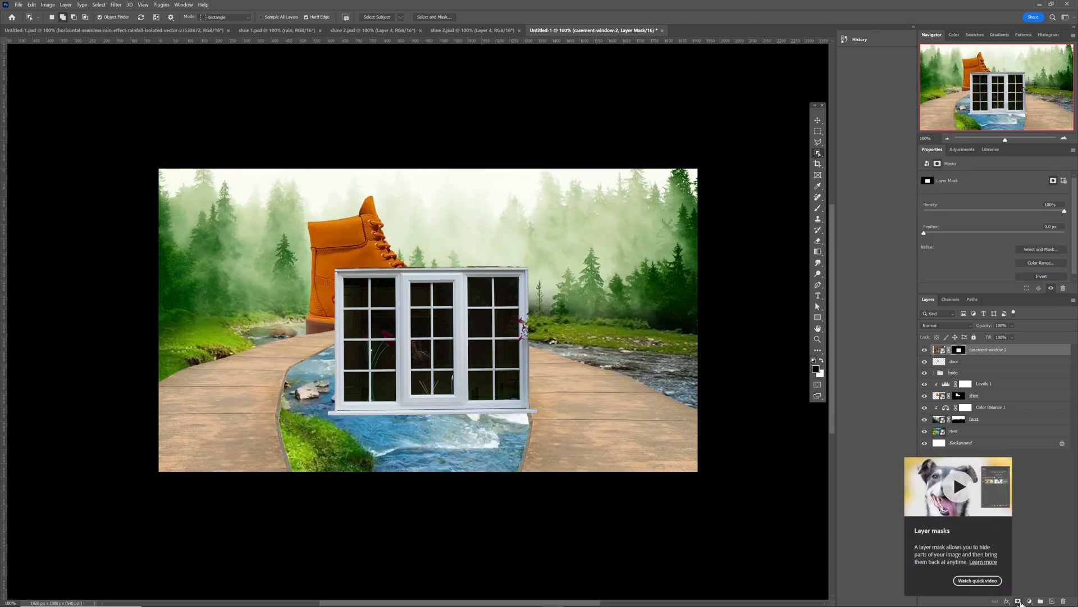
# Scale the masked window image to about 15.56% and place it on the boot's ankle above the logo.
pyautogui.press('v')
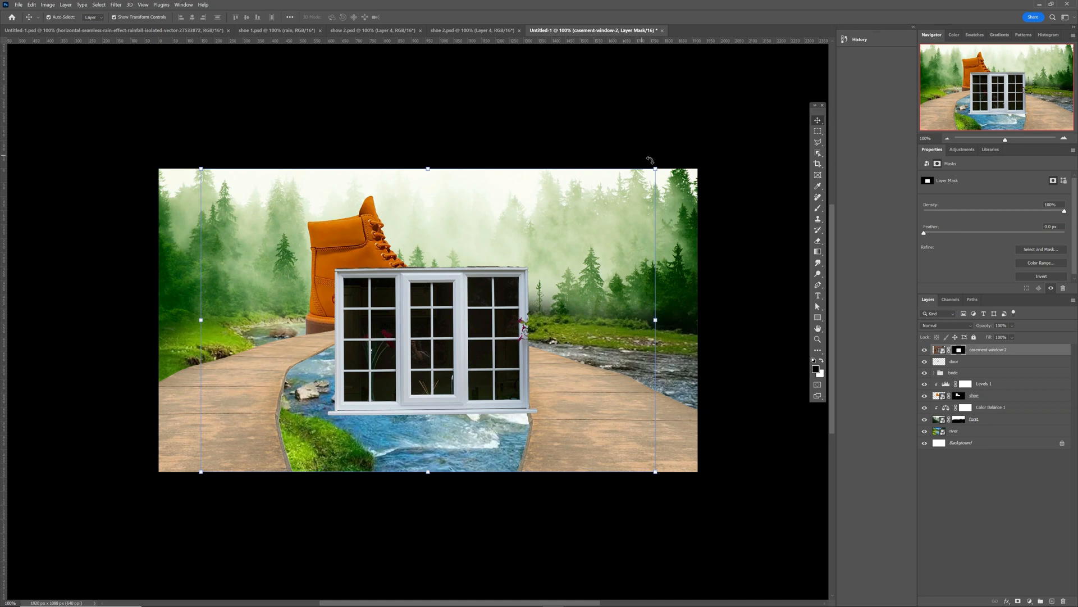
pyautogui.moveTo(657, 170); pyautogui.dragTo(358, 289)
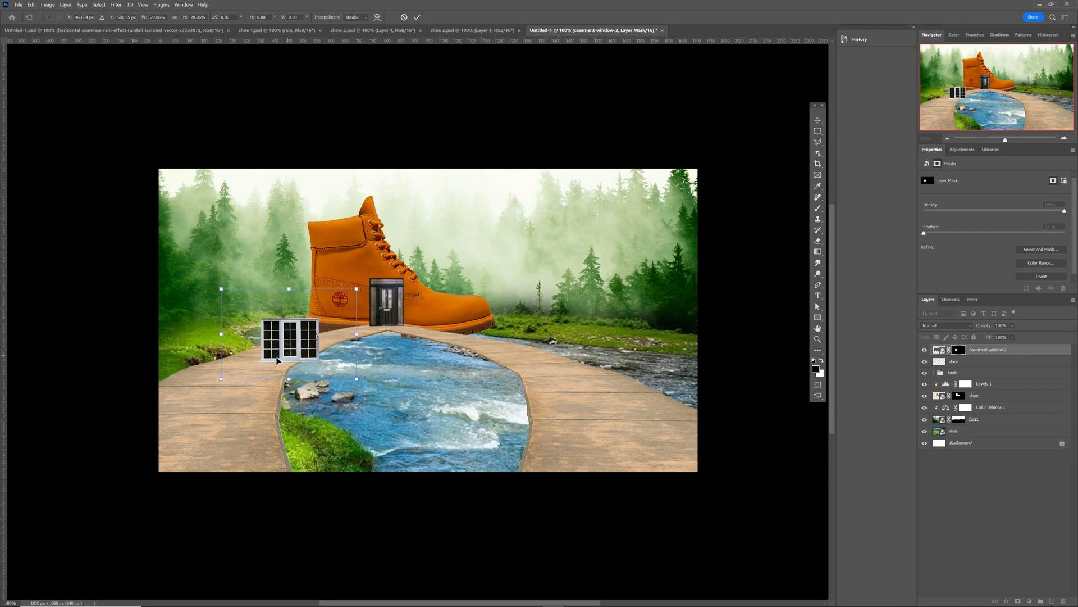
pyautogui.moveTo(277, 360); pyautogui.dragTo(321, 288)
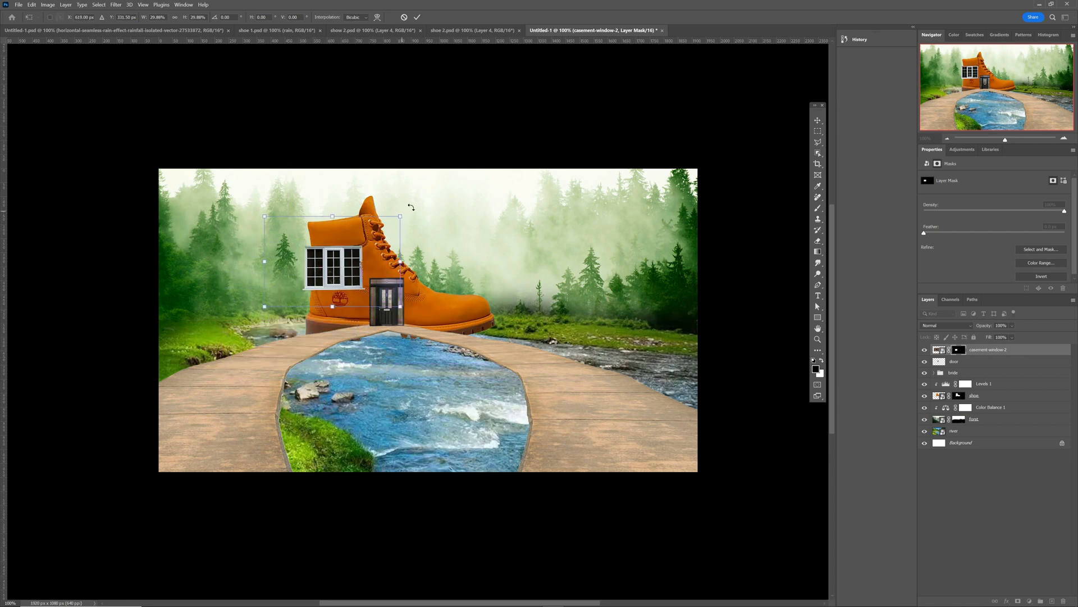
pyautogui.moveTo(395, 225); pyautogui.dragTo(339, 265)
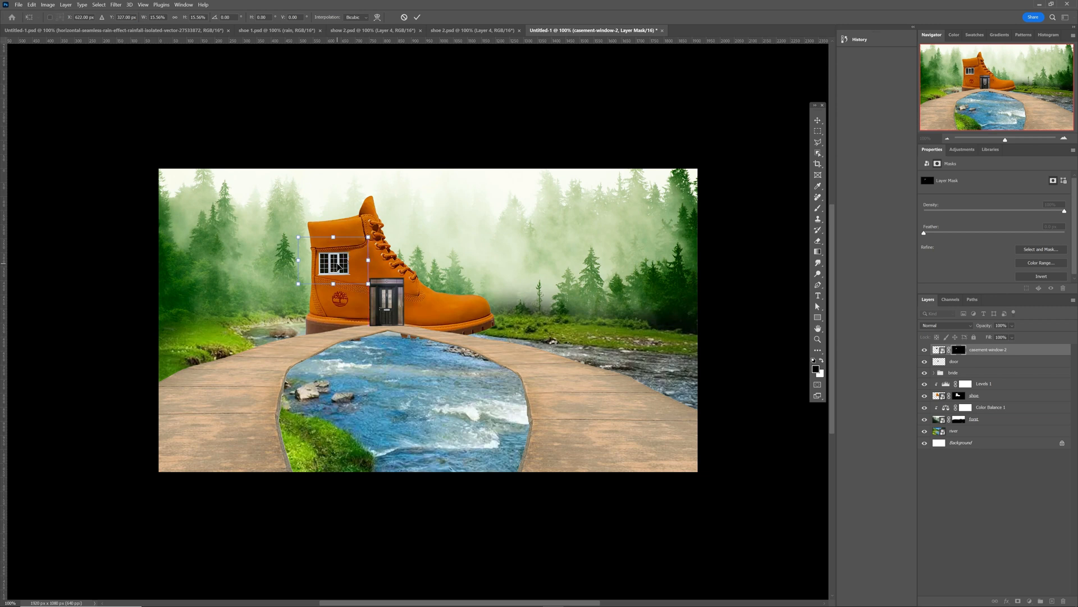
pyautogui.click(416, 18)
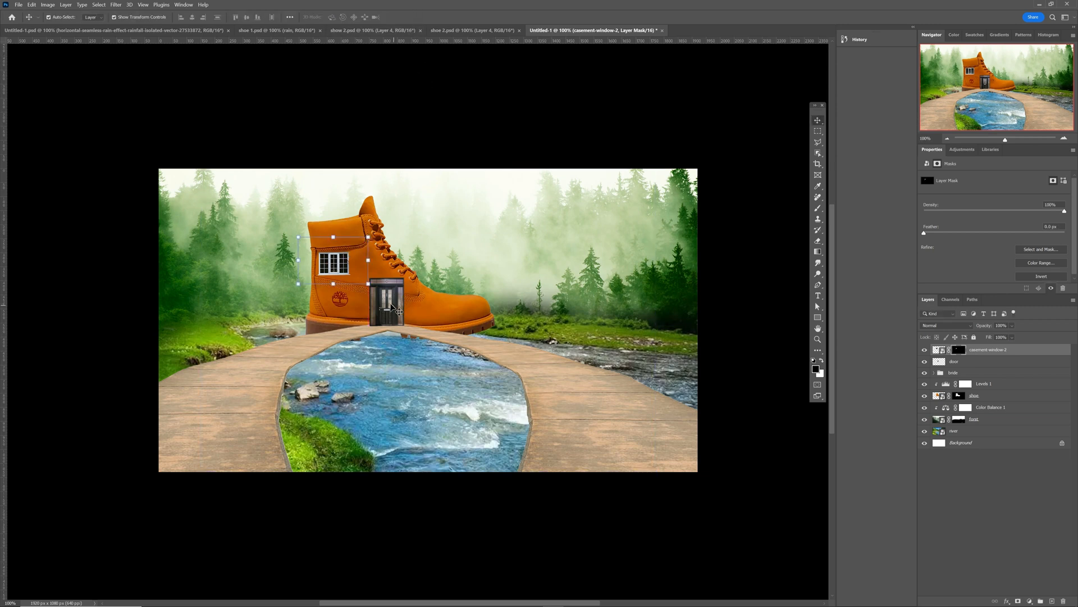
# Rename the casement-window-2 layer as "window".
pyautogui.doubleClick(988, 350)
pyautogui.write('window')
pyautogui.press('Return')
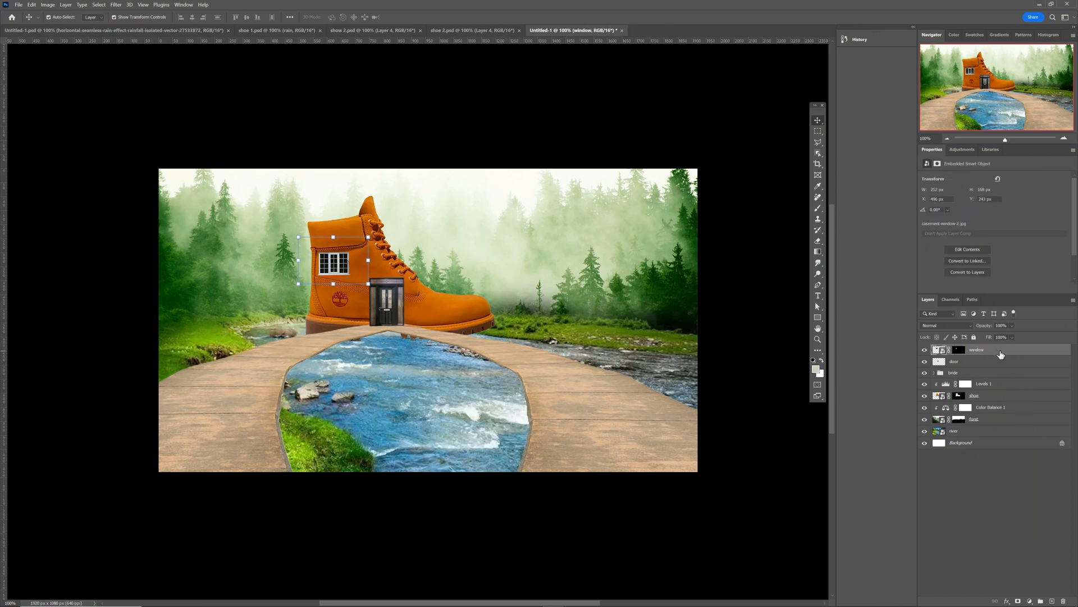
# Add a black Drop Shadow with 100% opacity, 90° angle and 0 px distance to the window layer.
pyautogui.doubleClick(1001, 354)
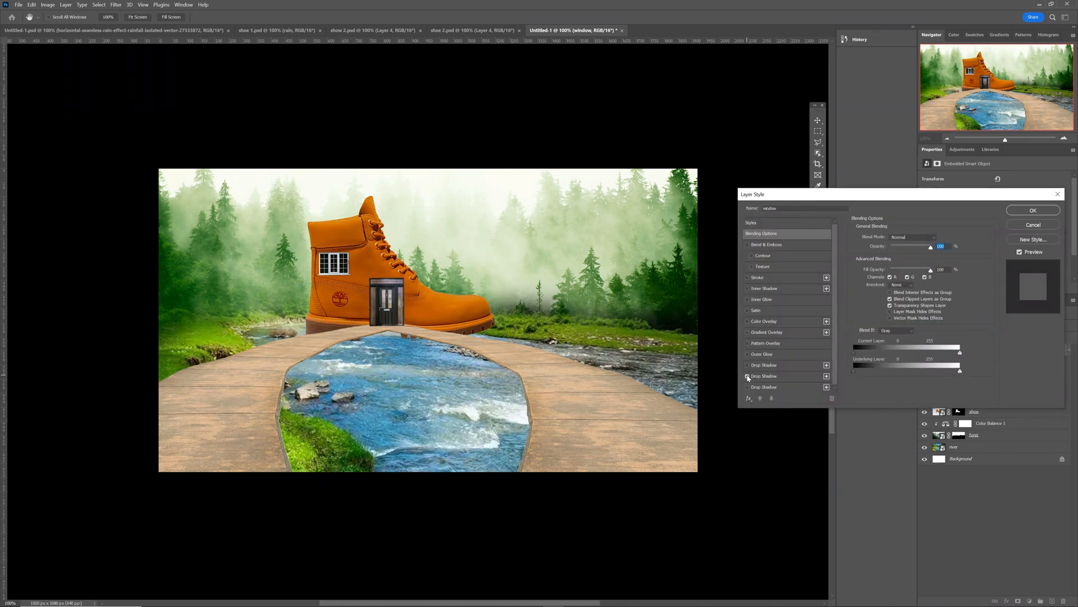
pyautogui.click(772, 377)
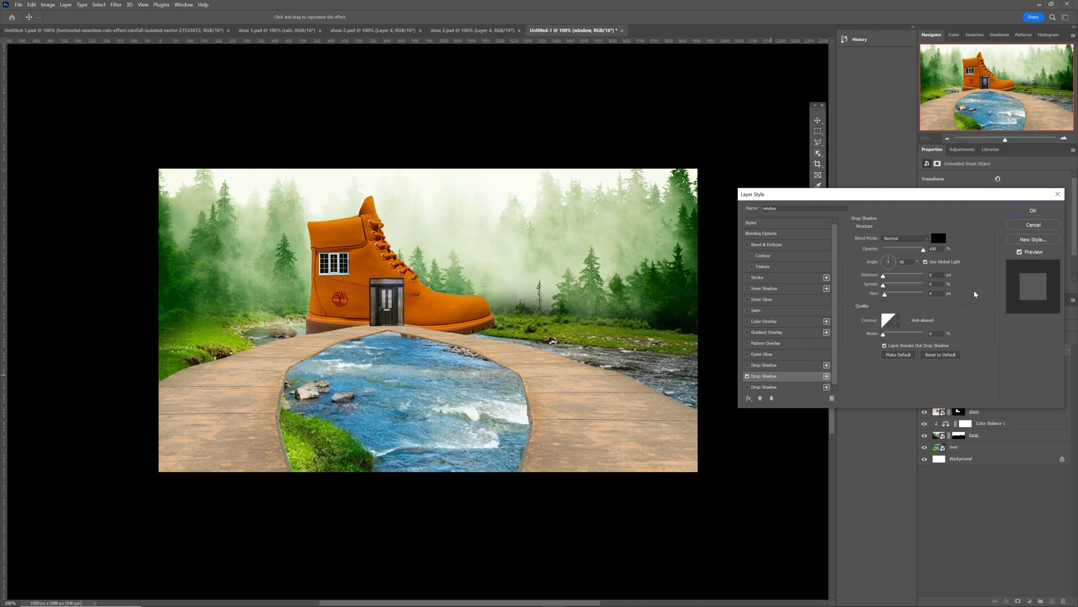
pyautogui.click(1032, 211)
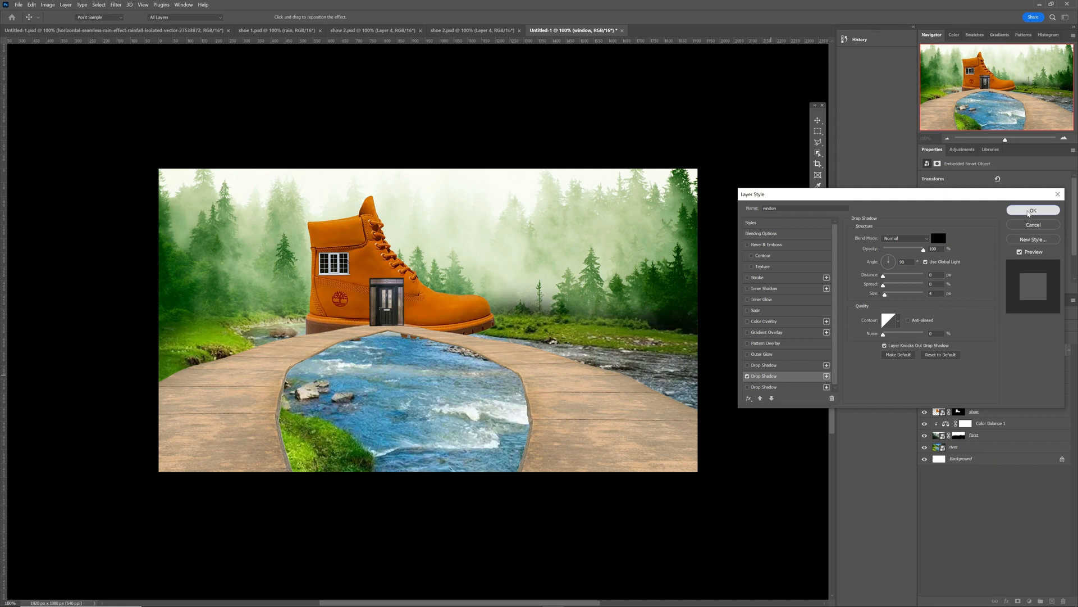
# Add a Drop Shadow effect to the door layer.
pyautogui.click(402, 313)
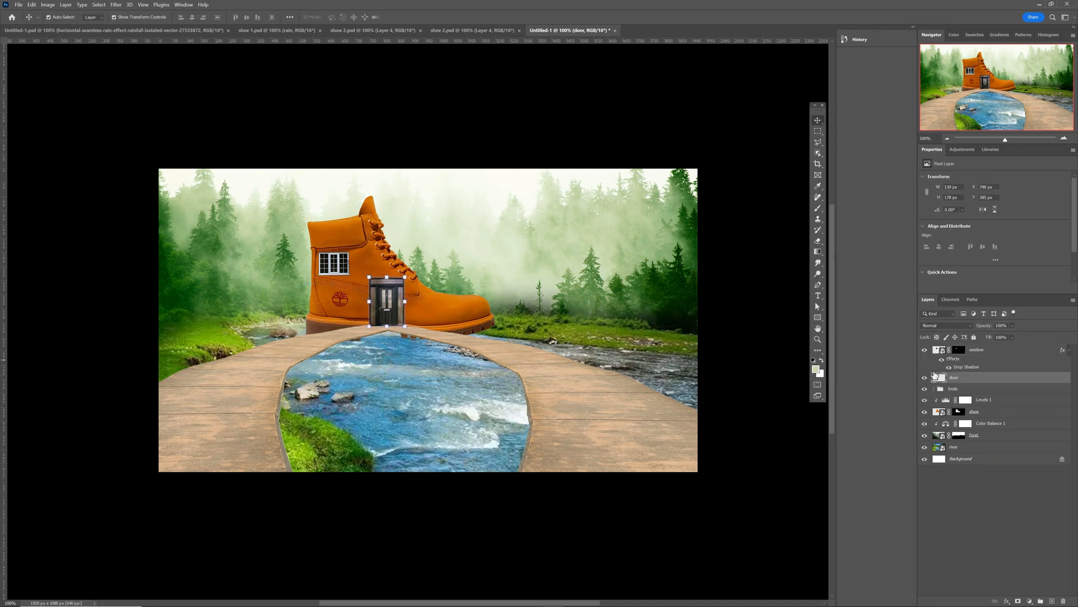
pyautogui.doubleClick(985, 380)
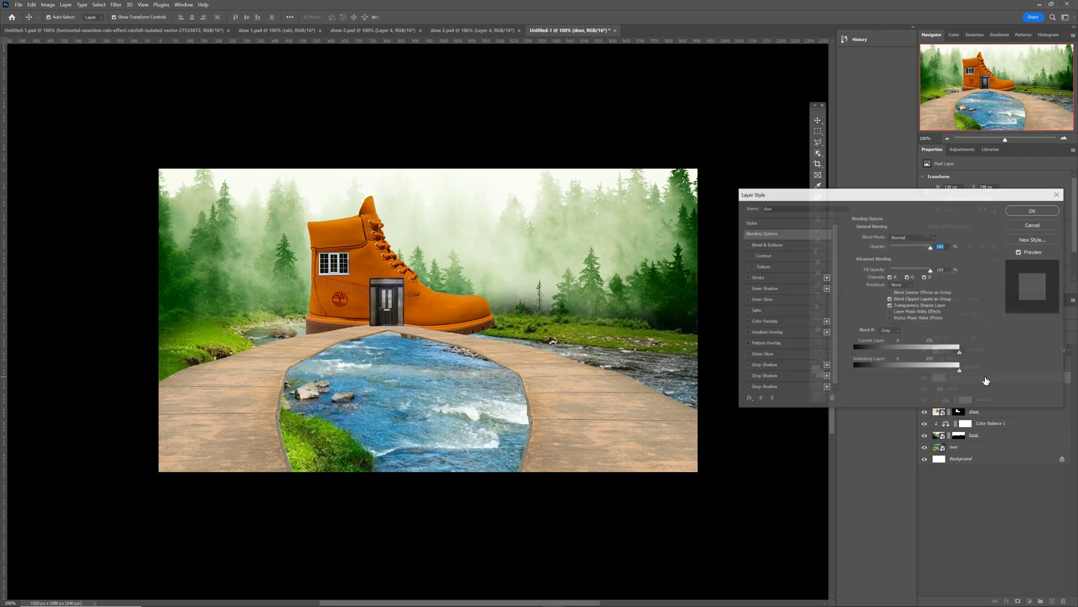
pyautogui.click(748, 366)
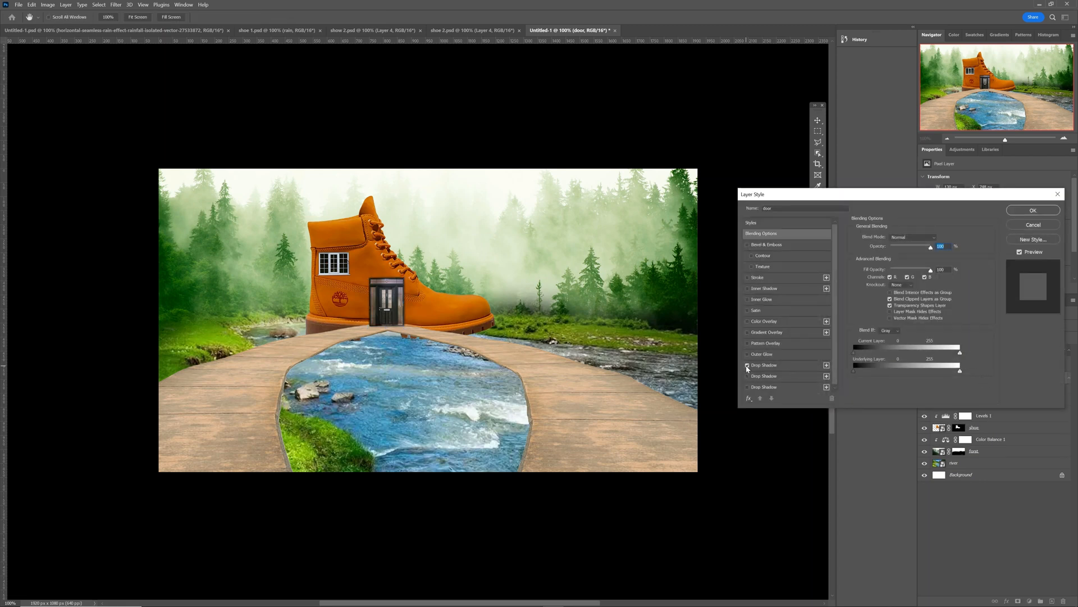
pyautogui.click(1031, 211)
pyautogui.click(741, 410)
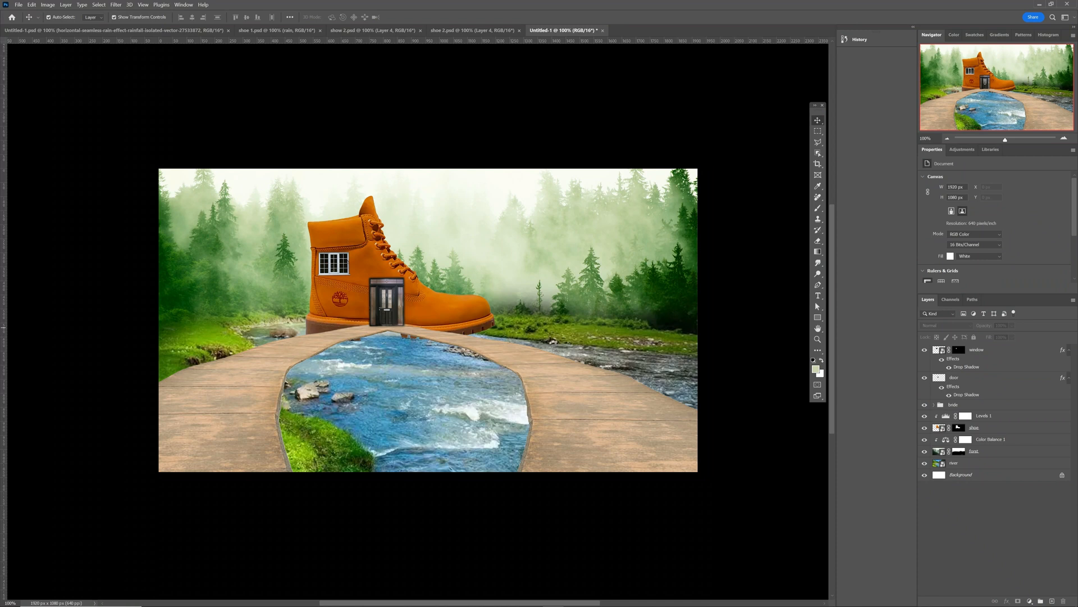
# Place the 3d-roof-on-white-background image, select the tiled roof with the Quick Selection tool and mask away its white background.
pyautogui.moveTo(5, 237); pyautogui.dragTo(413, 319)
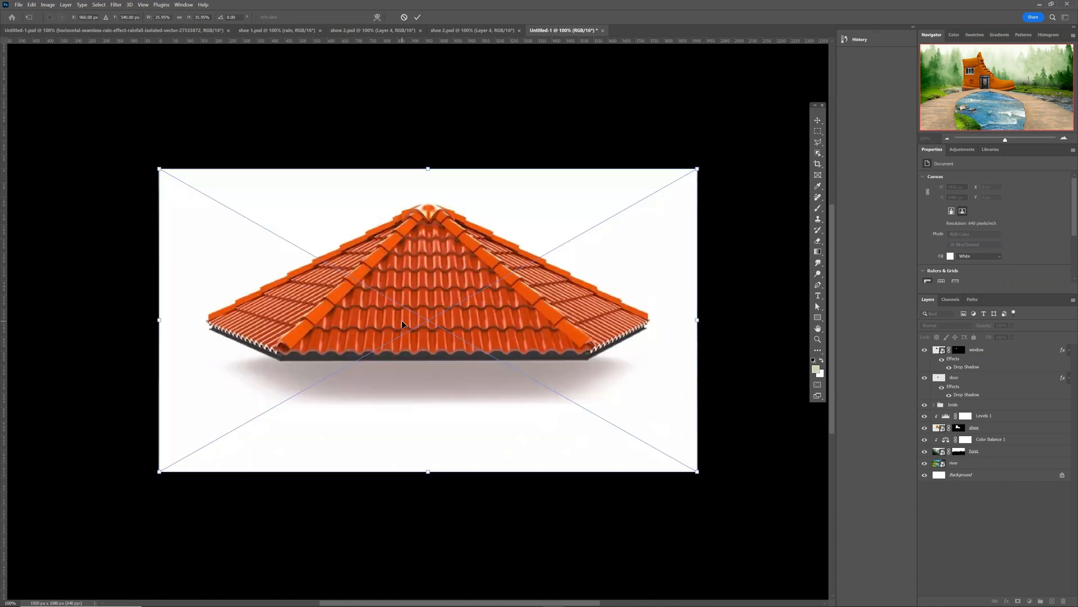
pyautogui.click(417, 18)
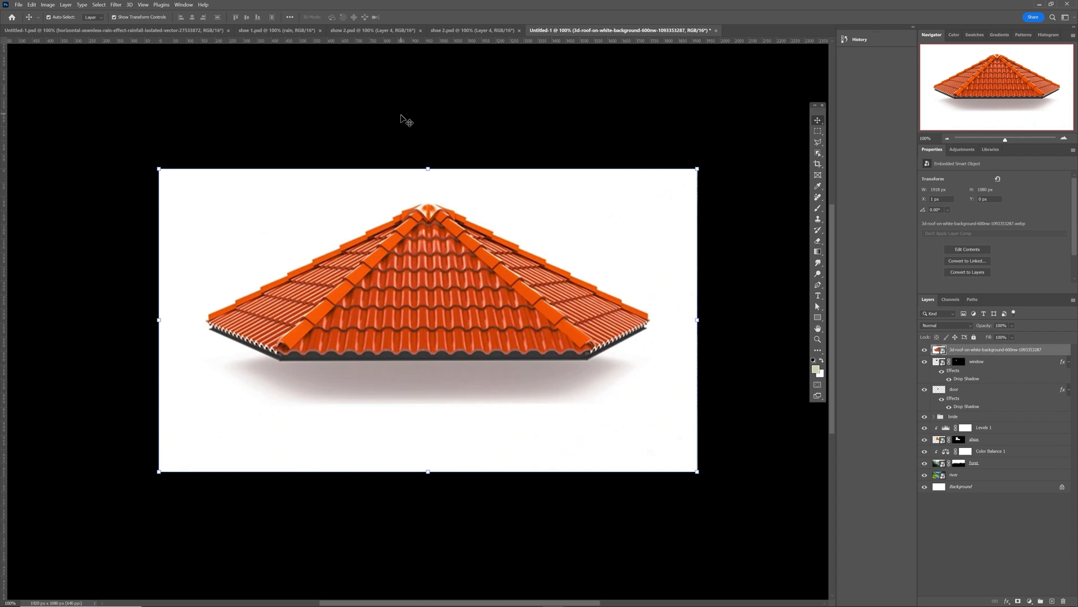
pyautogui.press('w')
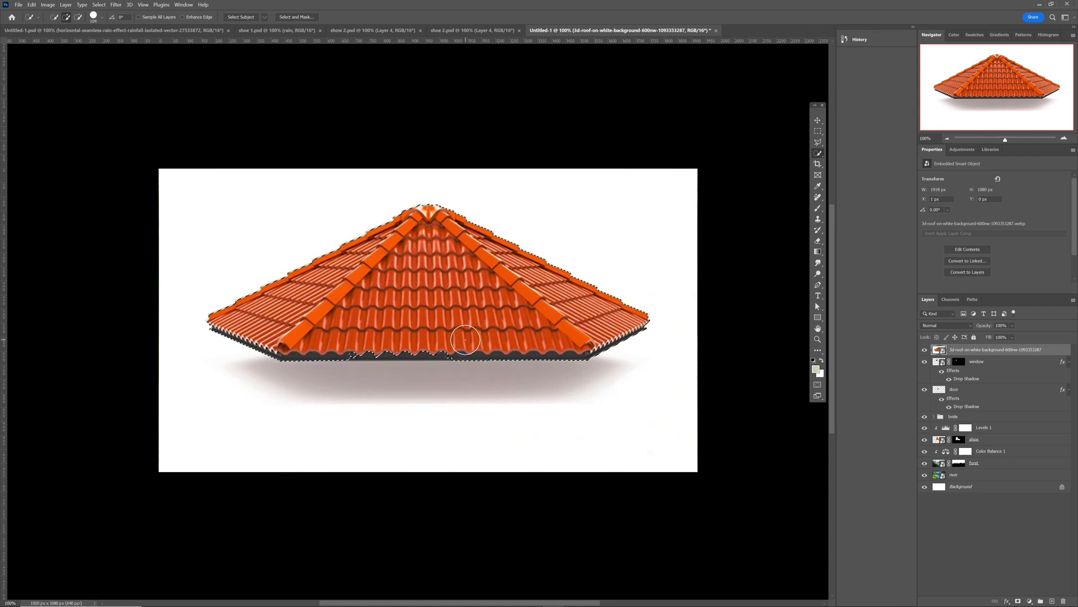
pyautogui.moveTo(465, 340); pyautogui.dragTo(358, 340)
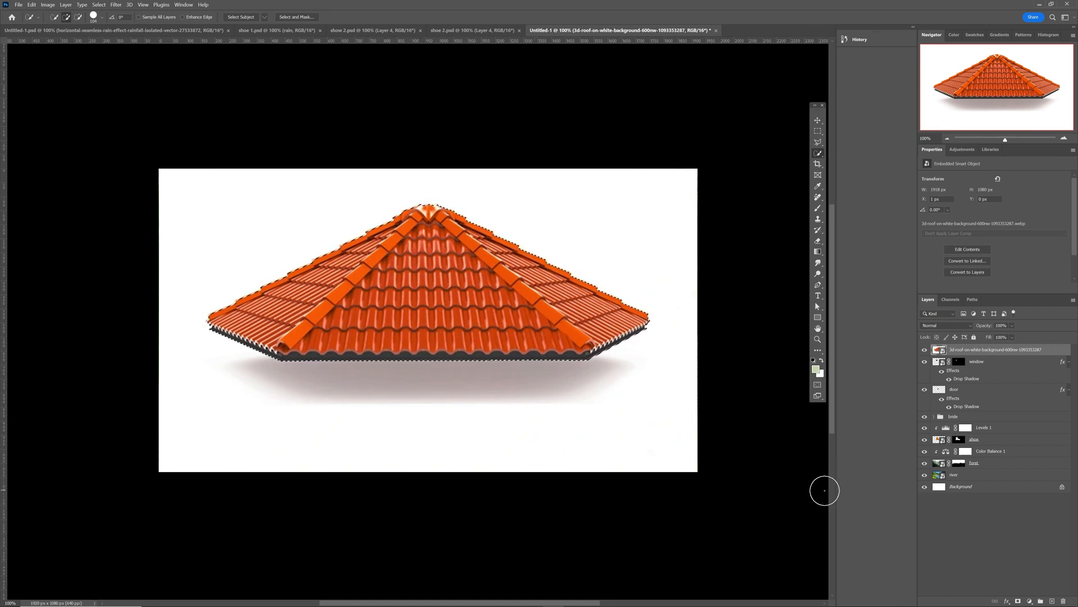
pyautogui.click(1018, 602)
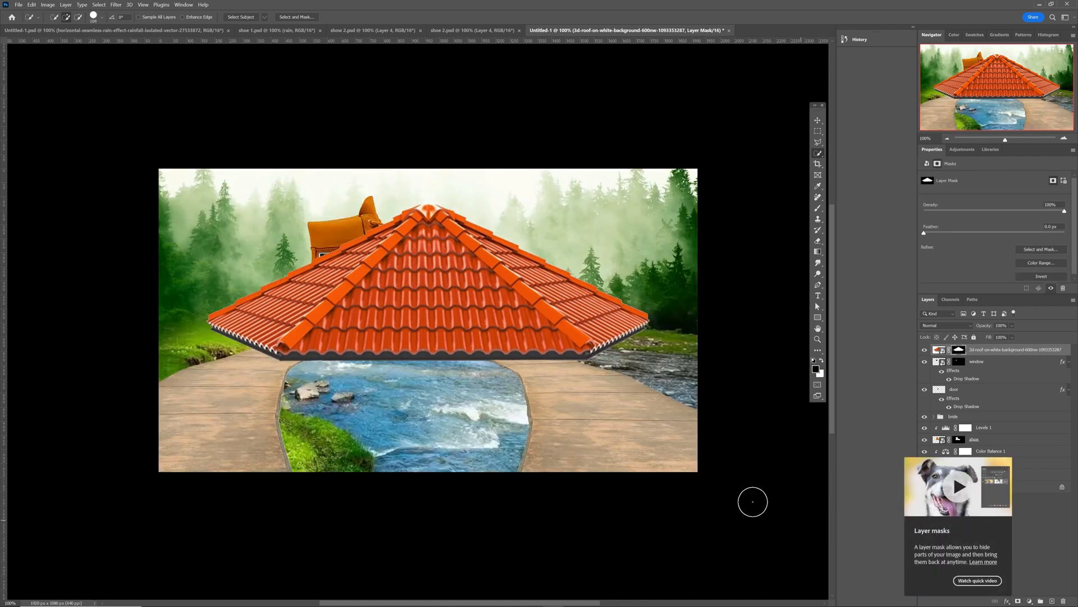
# Scale the masked roof to about 32.12% and position it over the boot's upper opening.
pyautogui.press('v')
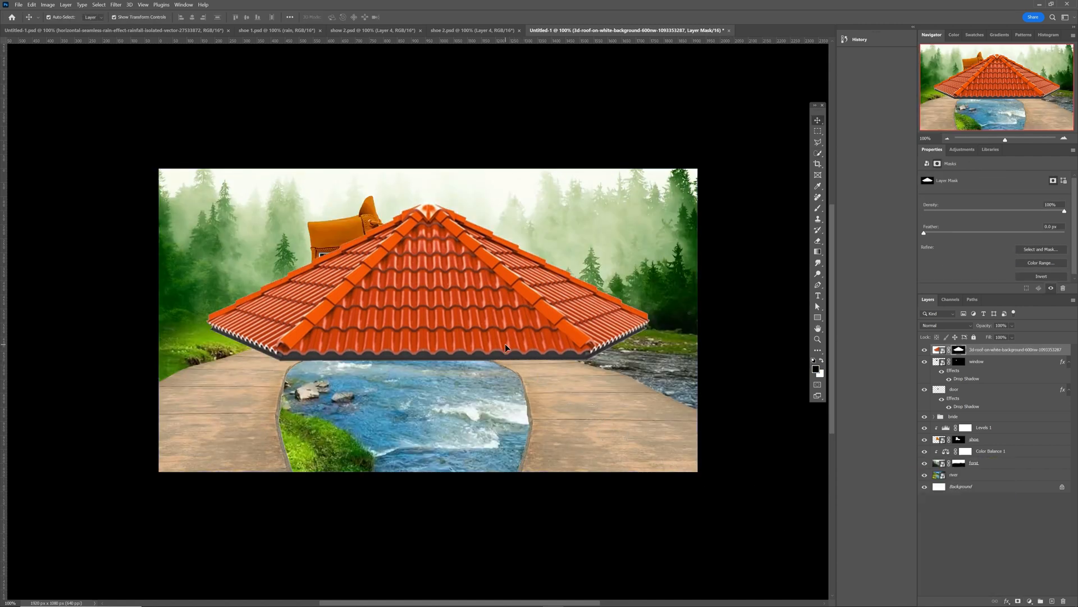
pyautogui.hotkey('ctrl', 't')
pyautogui.moveTo(698, 471); pyautogui.dragTo(335, 265)
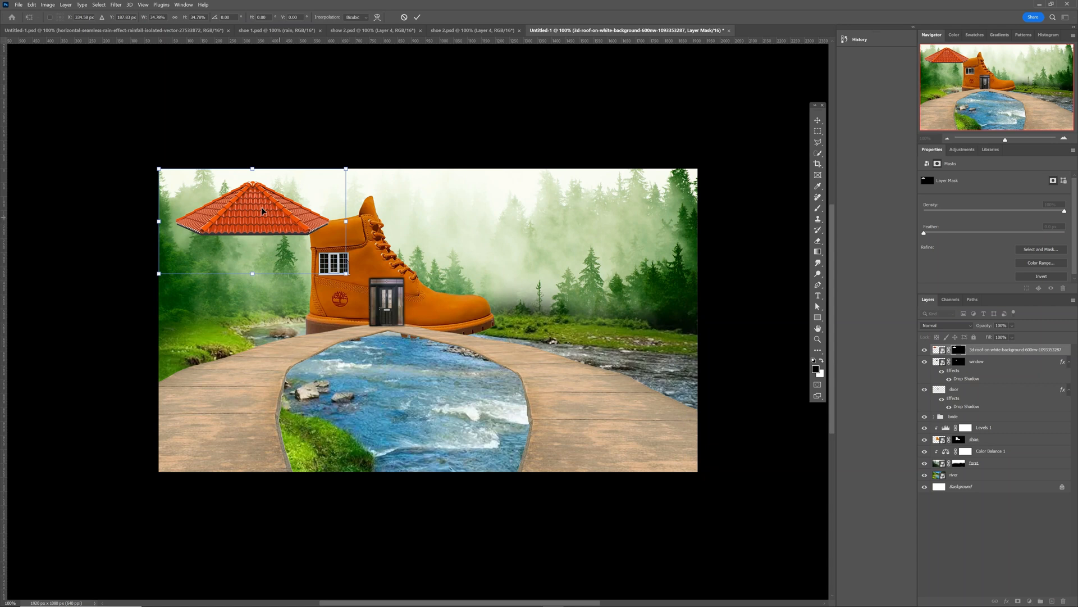
pyautogui.moveTo(261, 211); pyautogui.dragTo(355, 206)
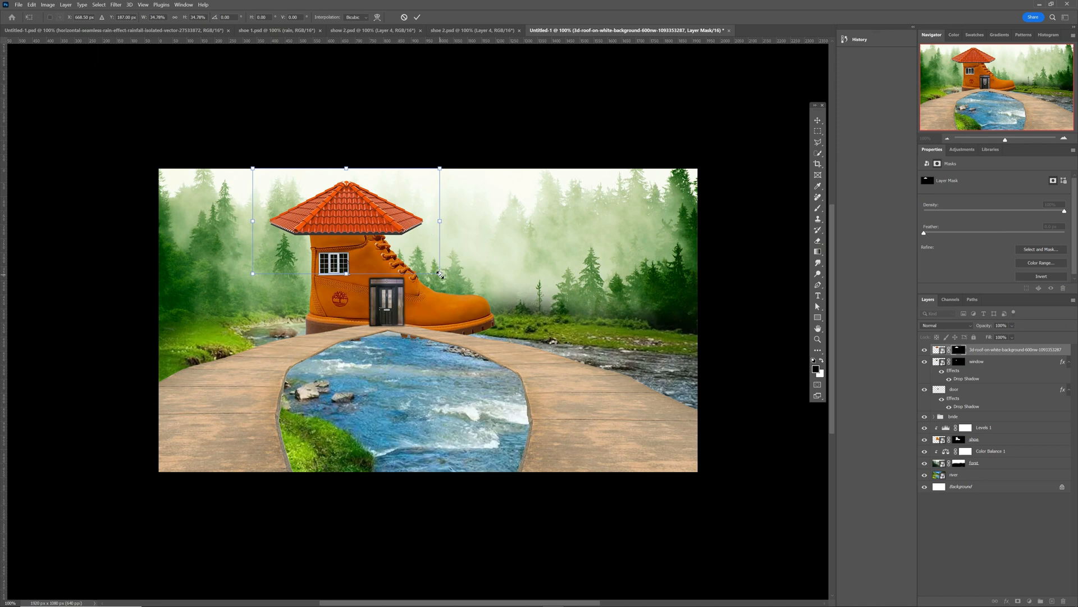
pyautogui.moveTo(441, 275); pyautogui.dragTo(426, 265)
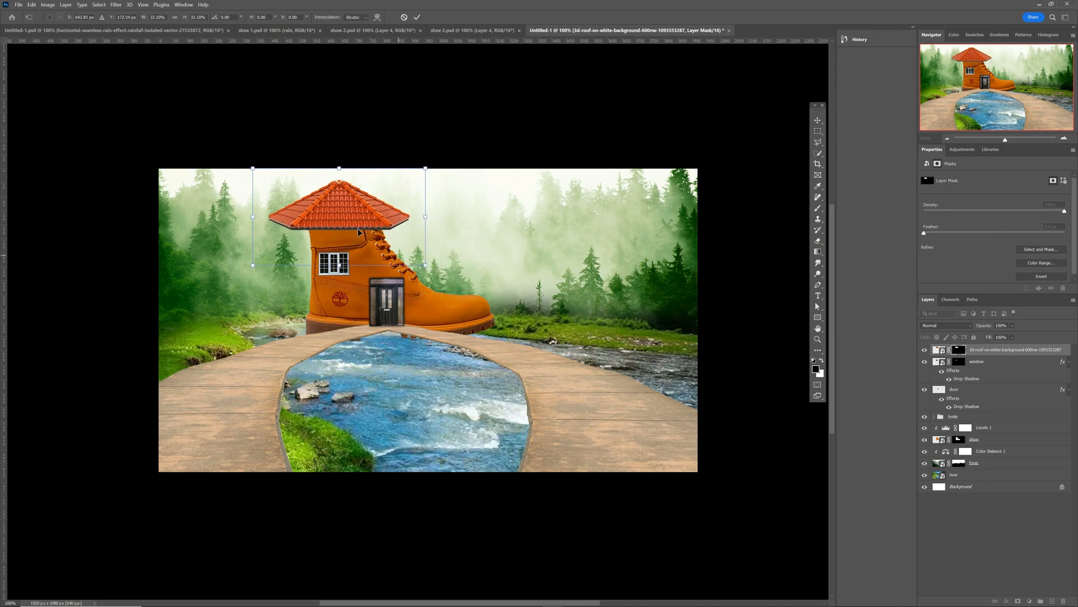
pyautogui.moveTo(341, 214); pyautogui.dragTo(346, 224)
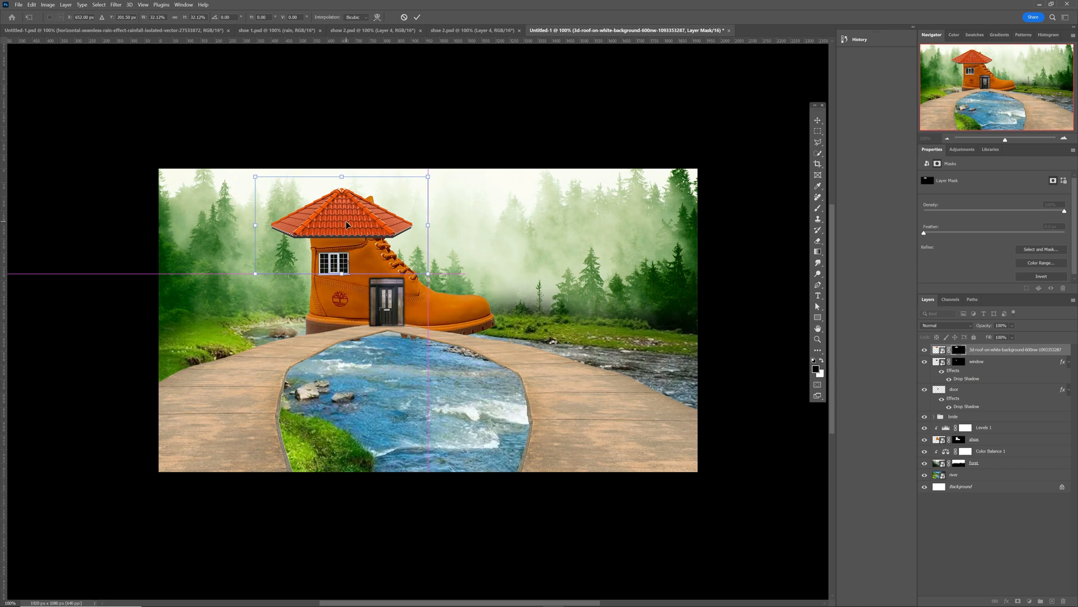
pyautogui.click(418, 19)
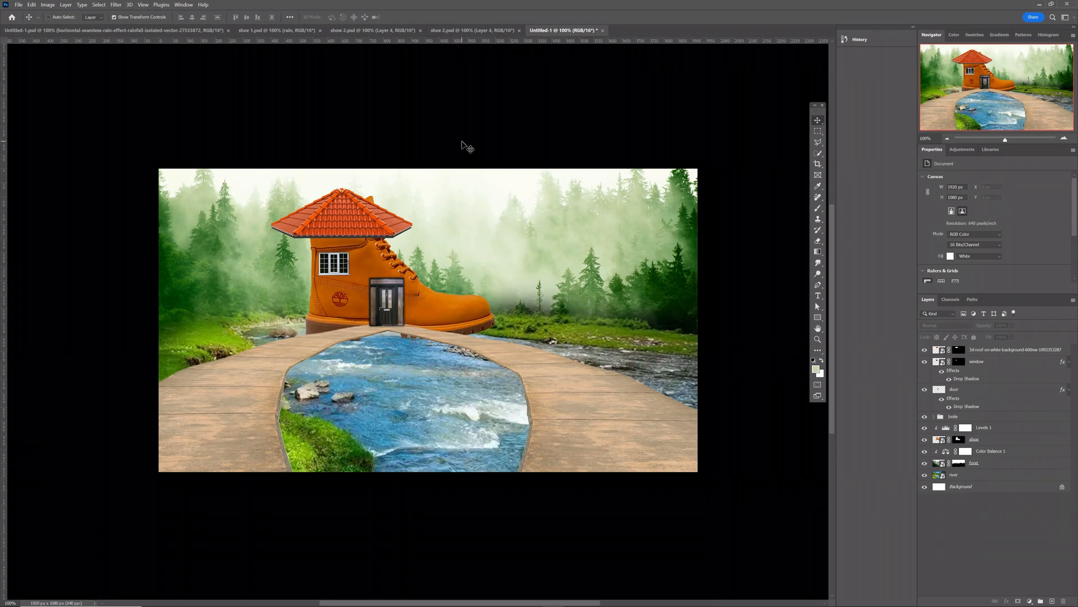
# Paint black on the shoe layer's mask to hide the boot tongue protruding beside the roof peak.
pyautogui.hotkey('ctrl', '+')
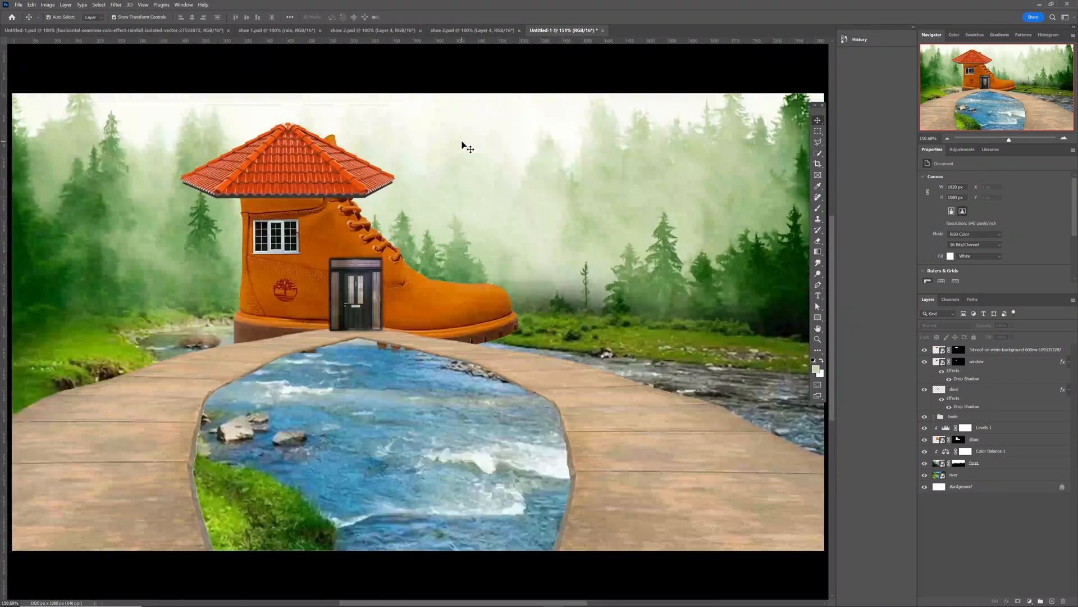
pyautogui.click(462, 317)
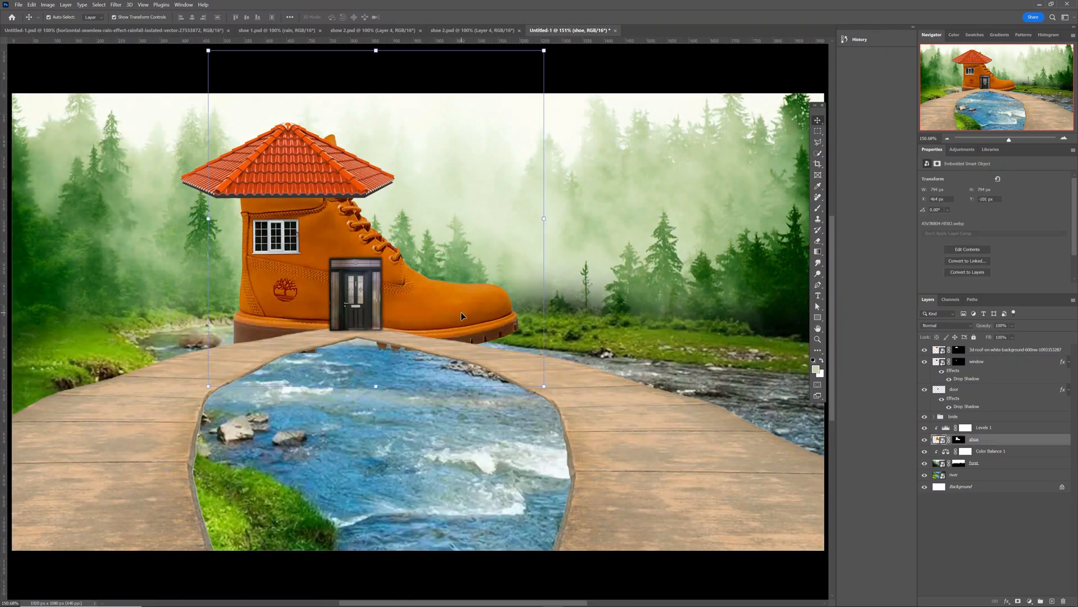
pyautogui.click(959, 439)
pyautogui.press('b')
pyautogui.press('d')
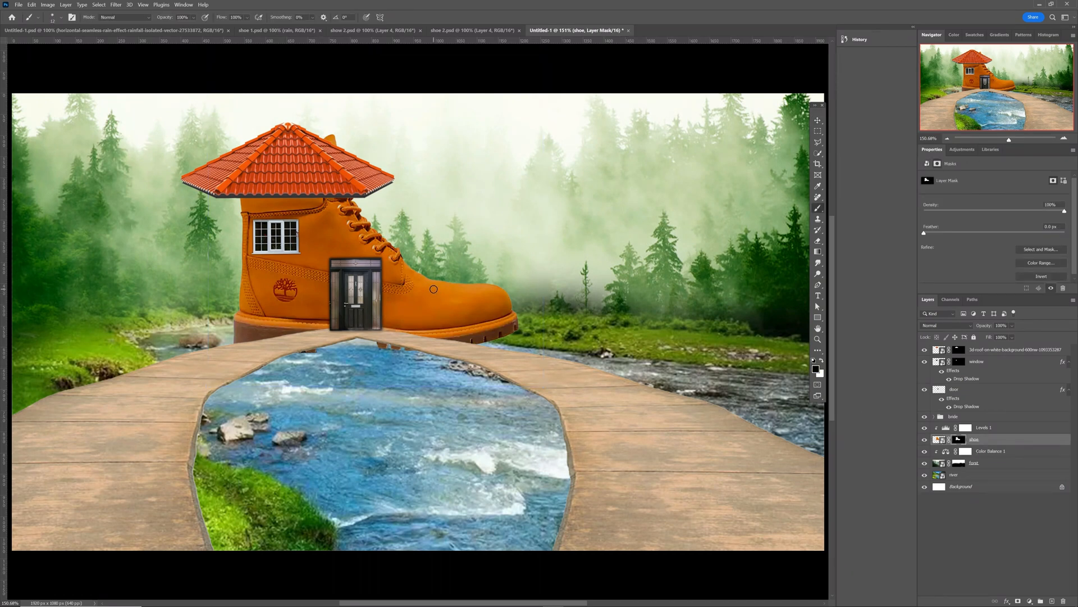
pyautogui.moveTo(434, 290); pyautogui.dragTo(449, 295)
pyautogui.moveTo(325, 132)
pyautogui.mouseDown()
pyautogui.moveTo(315, 120)
pyautogui.moveTo(350, 137)
pyautogui.mouseUp()
# Hide the roof, window and door layers and the wooden path group to expose the whole boot.
pyautogui.click(925, 350)
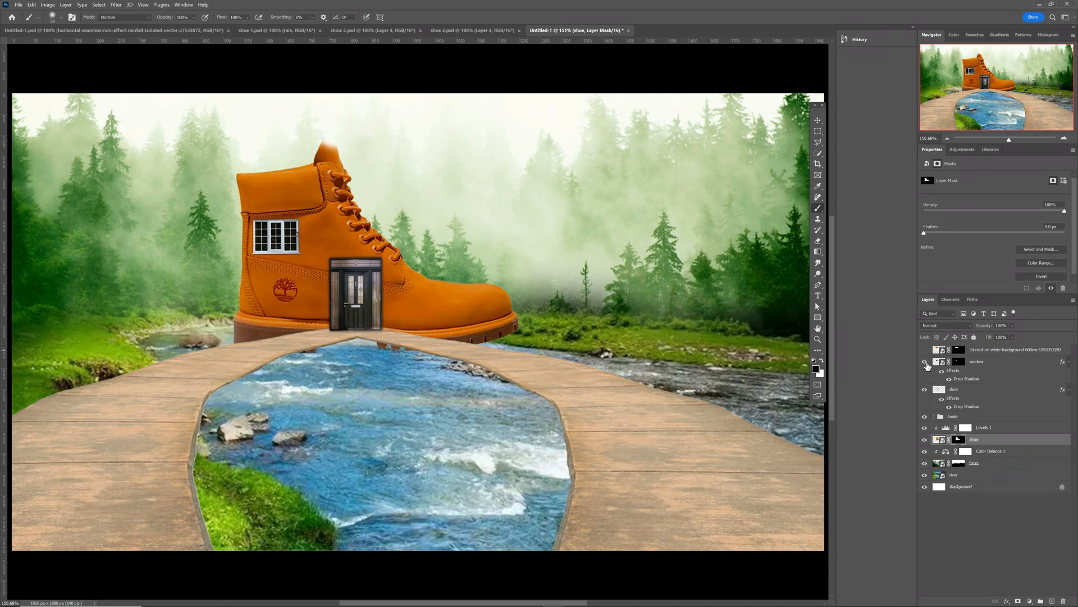
pyautogui.click(925, 362)
pyautogui.click(925, 390)
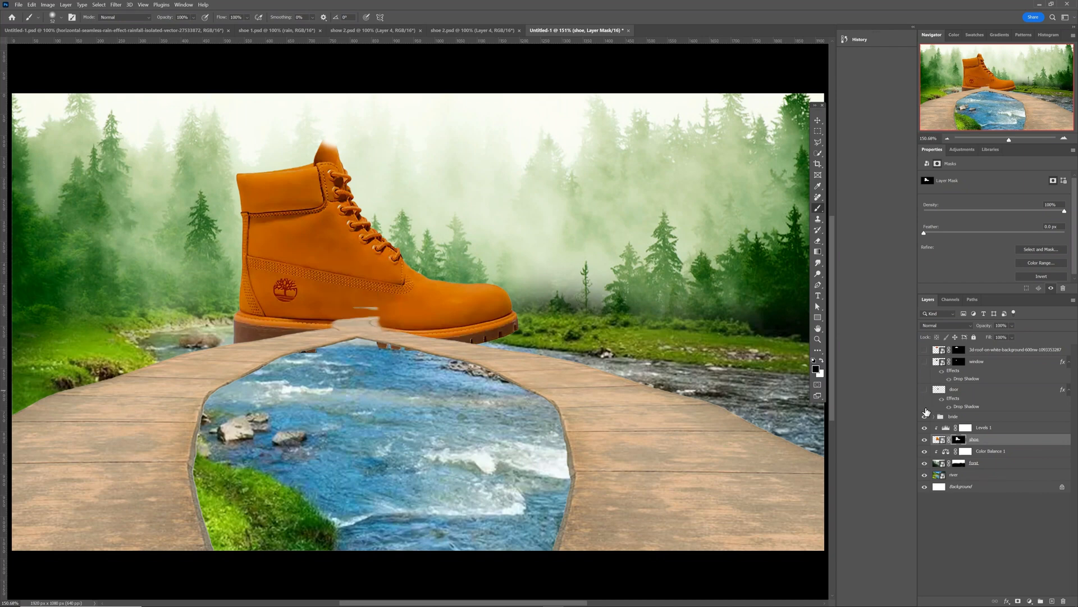
pyautogui.click(925, 416)
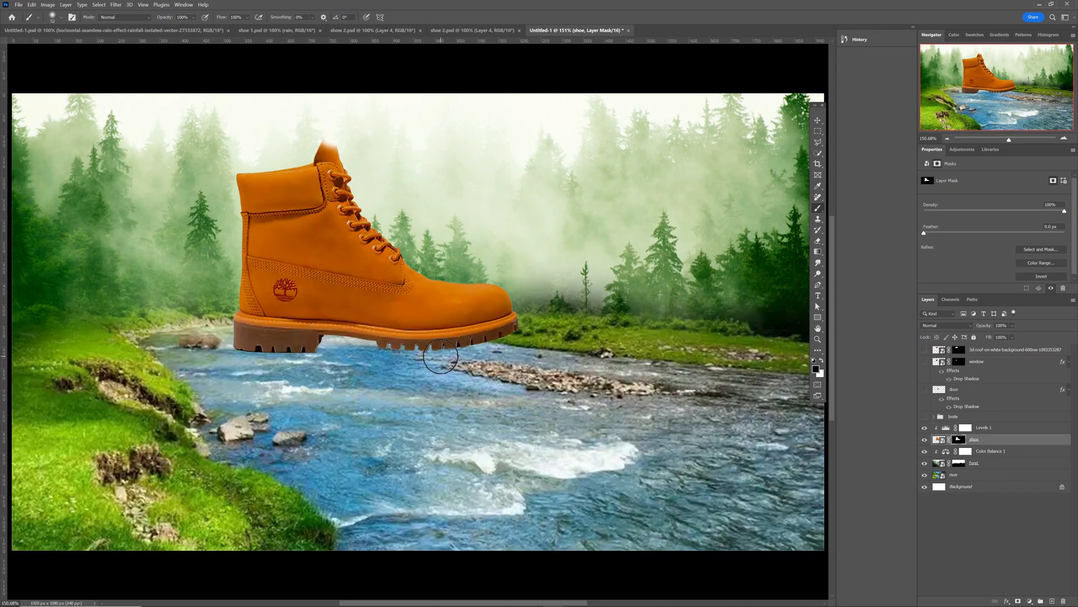
# Mask the lower edge of the boot's sole with a soft black brush at 47% opacity and 43% flow.
pyautogui.press('v')
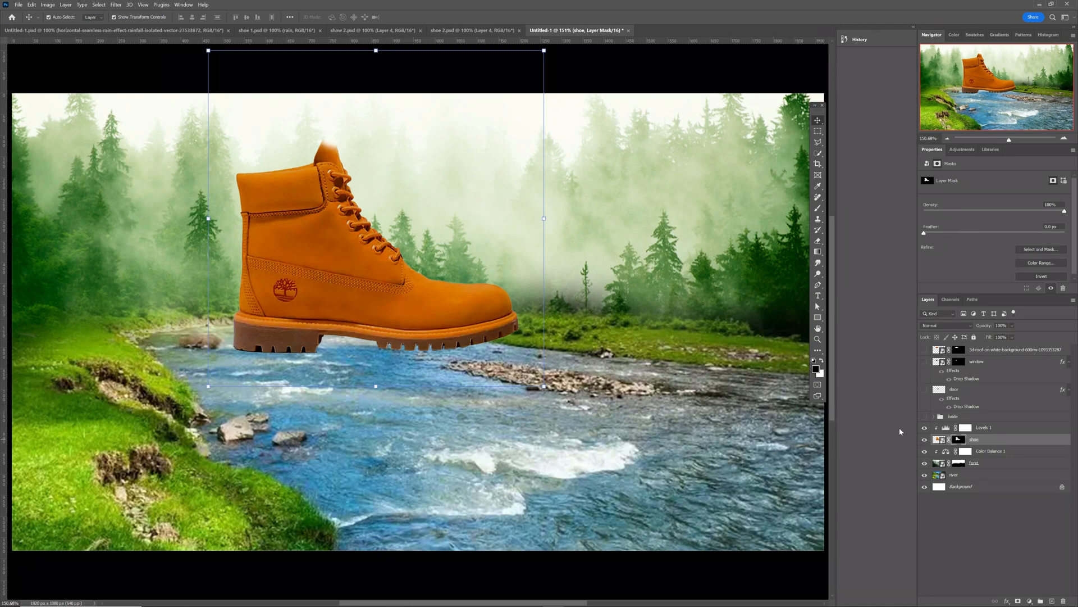
pyautogui.press('b')
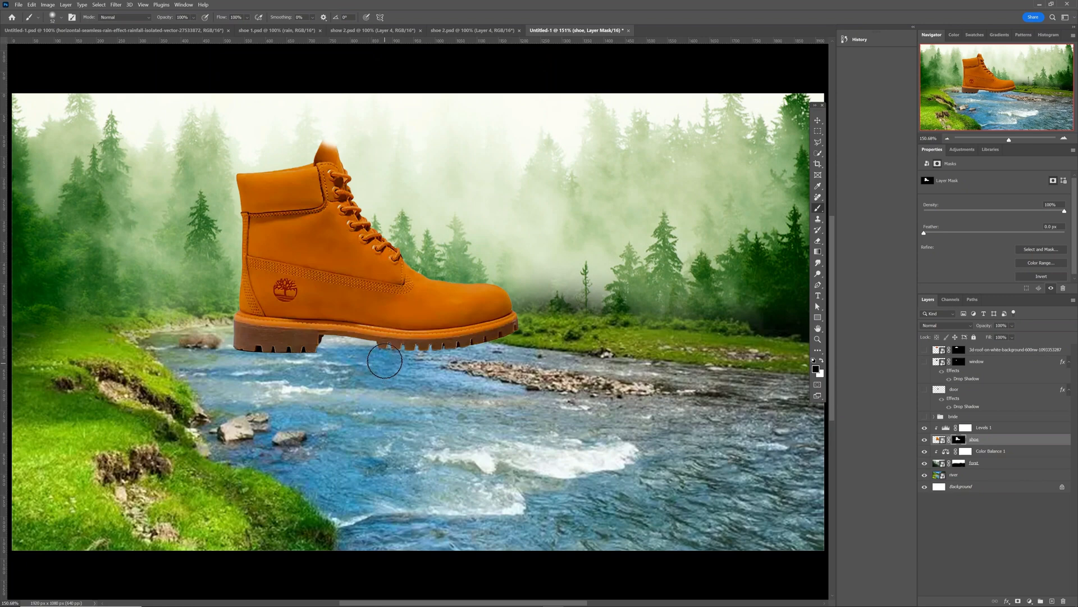
pyautogui.click(193, 17)
pyautogui.click(246, 16)
pyautogui.moveTo(266, 355)
pyautogui.mouseDown()
pyautogui.moveTo(237, 352)
pyautogui.moveTo(382, 344)
pyautogui.moveTo(303, 358)
pyautogui.moveTo(410, 355)
pyautogui.moveTo(524, 325)
pyautogui.moveTo(449, 354)
pyautogui.moveTo(422, 353)
pyautogui.moveTo(499, 344)
pyautogui.moveTo(517, 329)
pyautogui.moveTo(417, 354)
pyautogui.moveTo(256, 358)
pyautogui.moveTo(214, 346)
pyautogui.moveTo(333, 357)
pyautogui.moveTo(252, 348)
pyautogui.moveTo(405, 350)
pyautogui.moveTo(521, 330)
pyautogui.moveTo(447, 352)
pyautogui.moveTo(307, 342)
pyautogui.moveTo(364, 337)
pyautogui.moveTo(207, 341)
pyautogui.moveTo(248, 348)
pyautogui.mouseUp()
pyautogui.hotkey('ctrl', 'z')
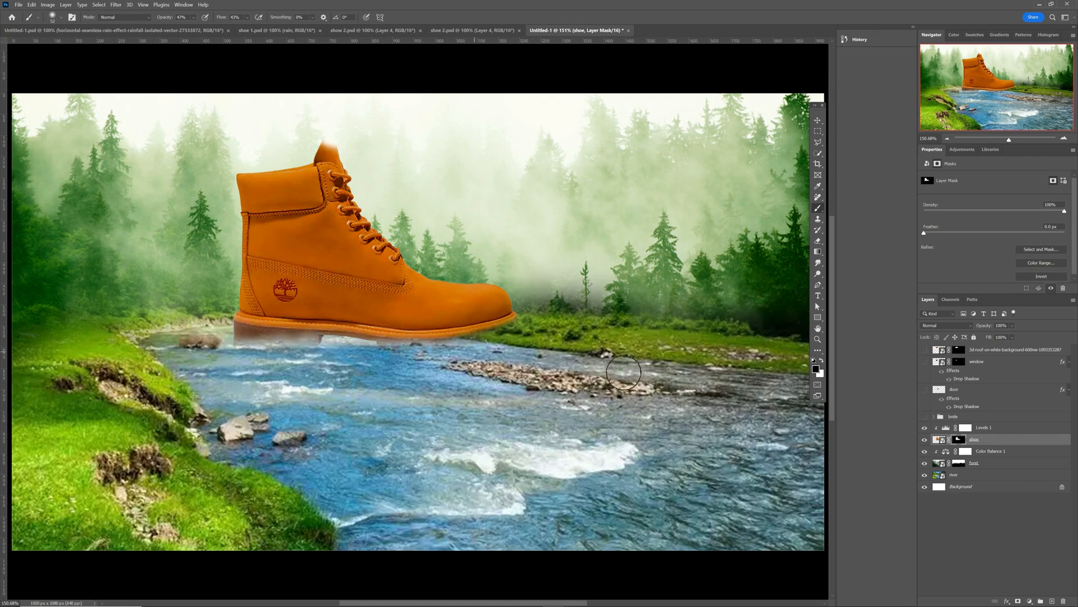
# Show the wooden path group and the door, window and roof layers again.
pyautogui.click(925, 417)
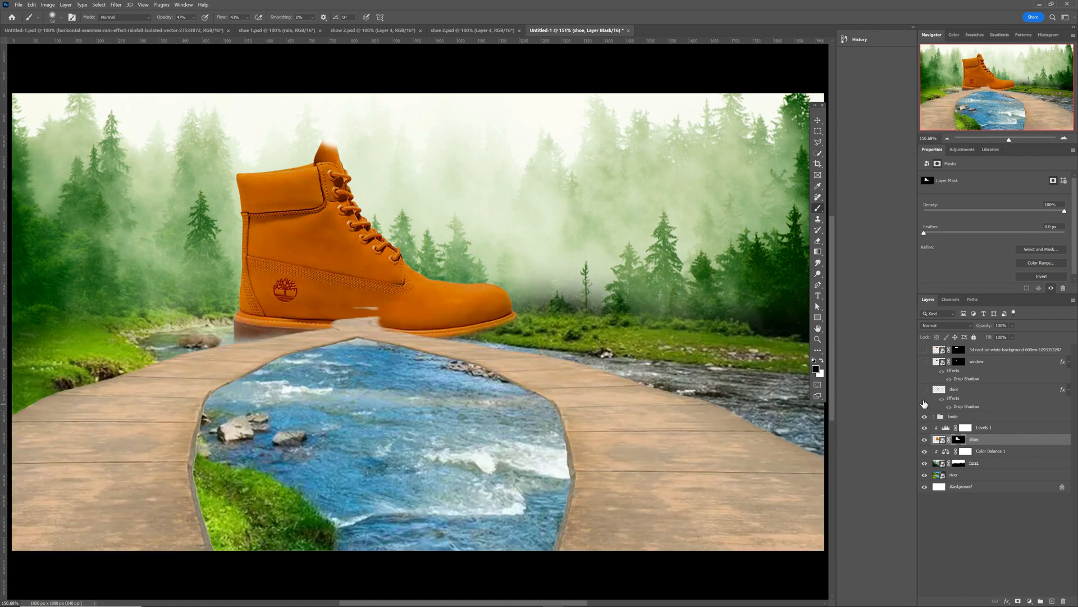
pyautogui.click(924, 390)
pyautogui.click(924, 361)
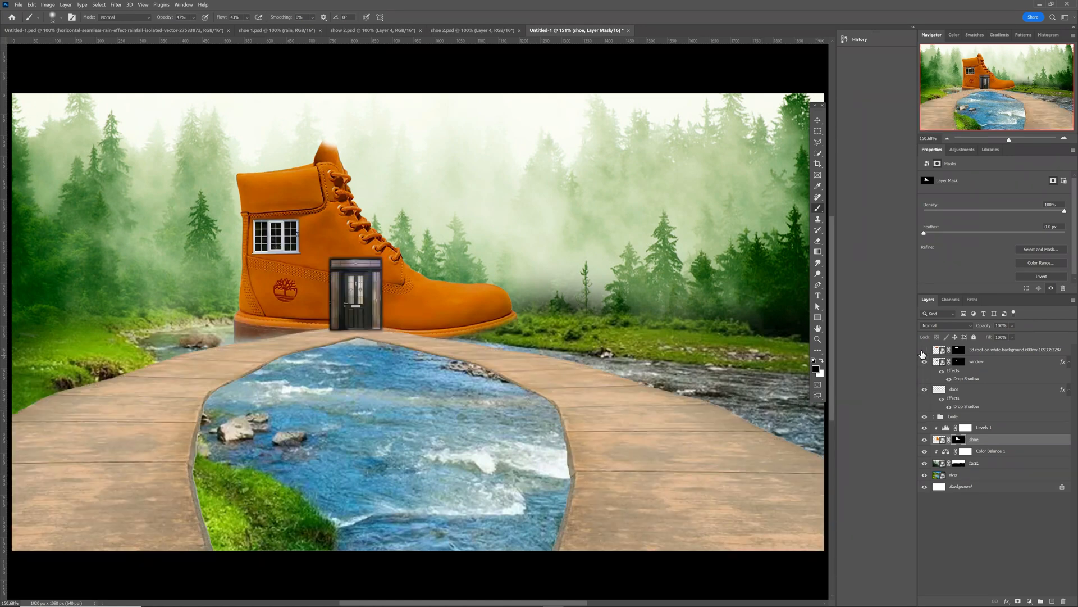
pyautogui.click(924, 349)
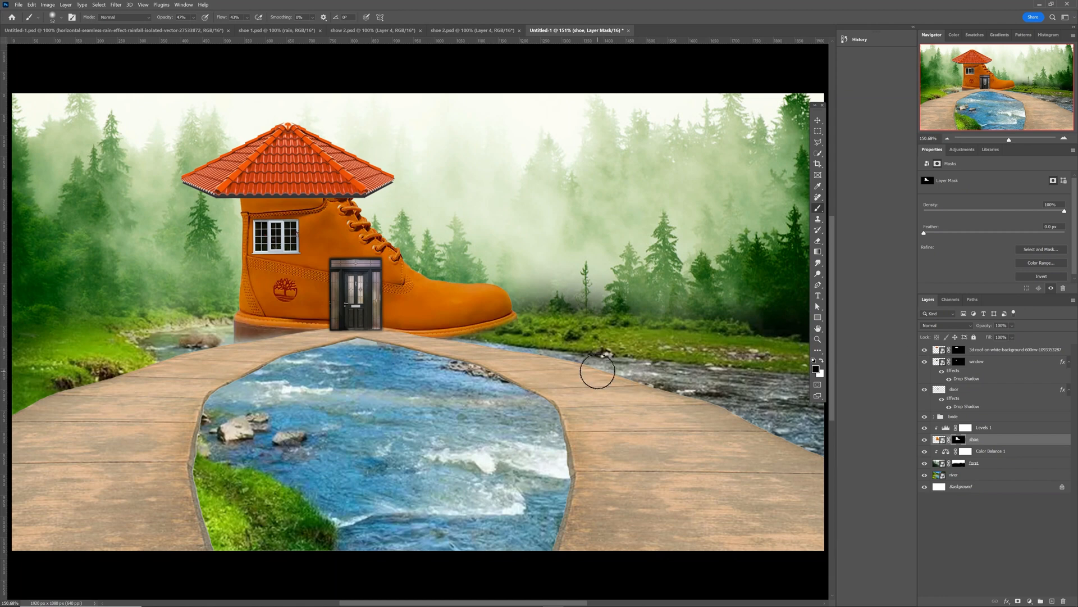
# Add a new layer above the shoe layer, clipped to the boot, for brush shading.
pyautogui.press('v')
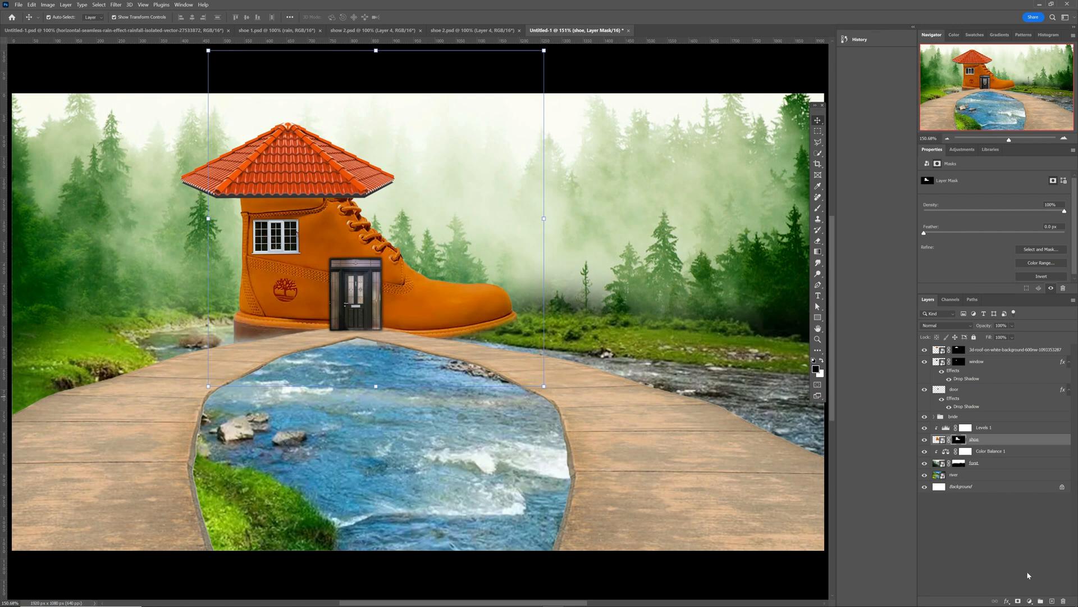
pyautogui.click(1052, 601)
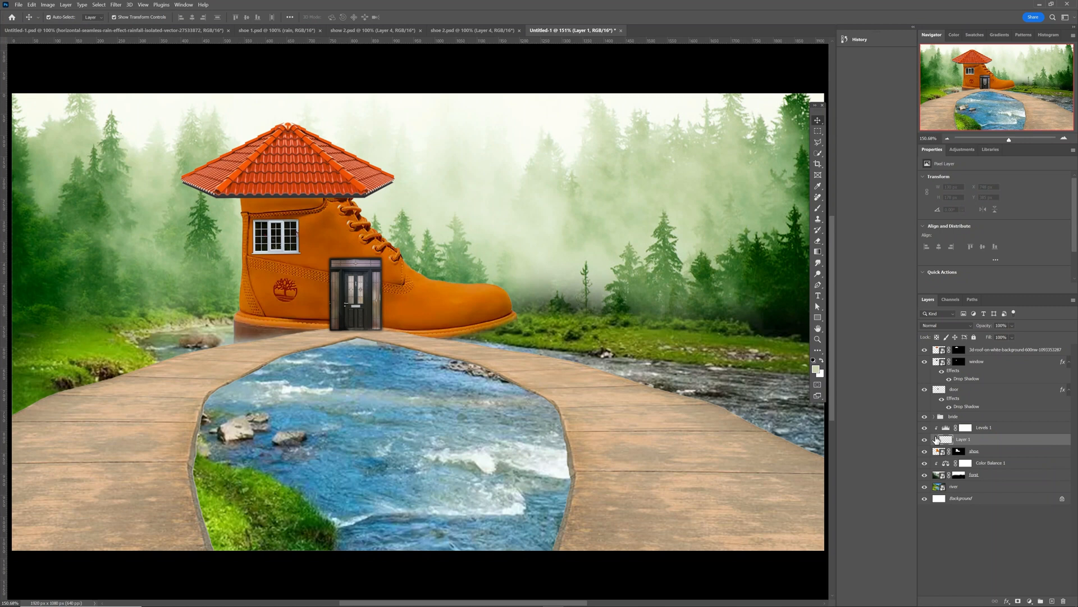
pyautogui.press('b')
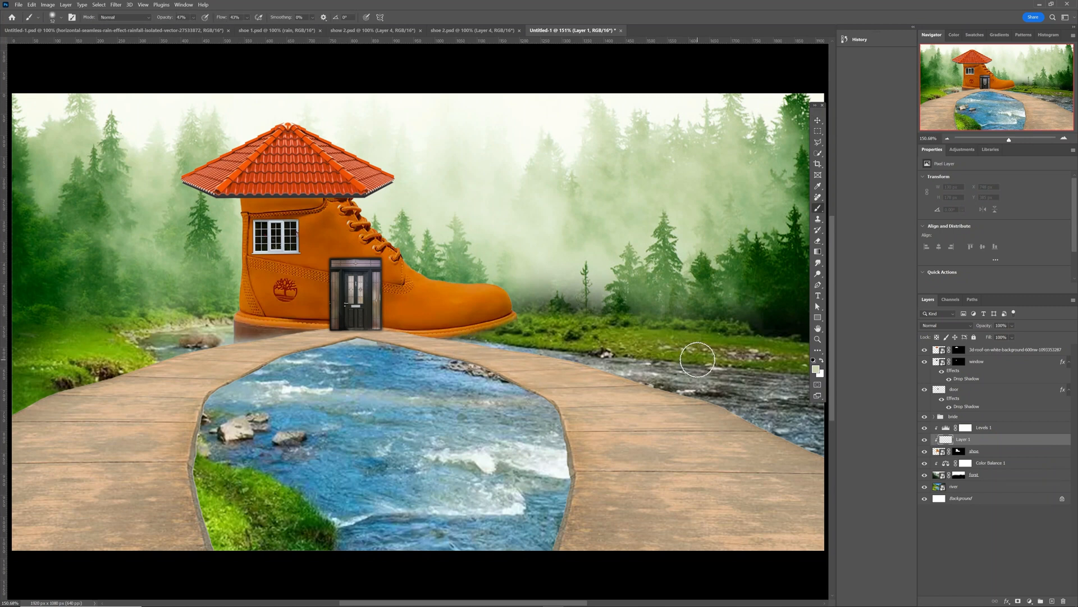
# Shade the upper boot on the clipped layer with a large soft black brush at 17% opacity and 43% flow.
pyautogui.press('d')
pyautogui.keyDown('alt'); pyautogui.rightClick(392, 314); pyautogui.keyUp('alt')
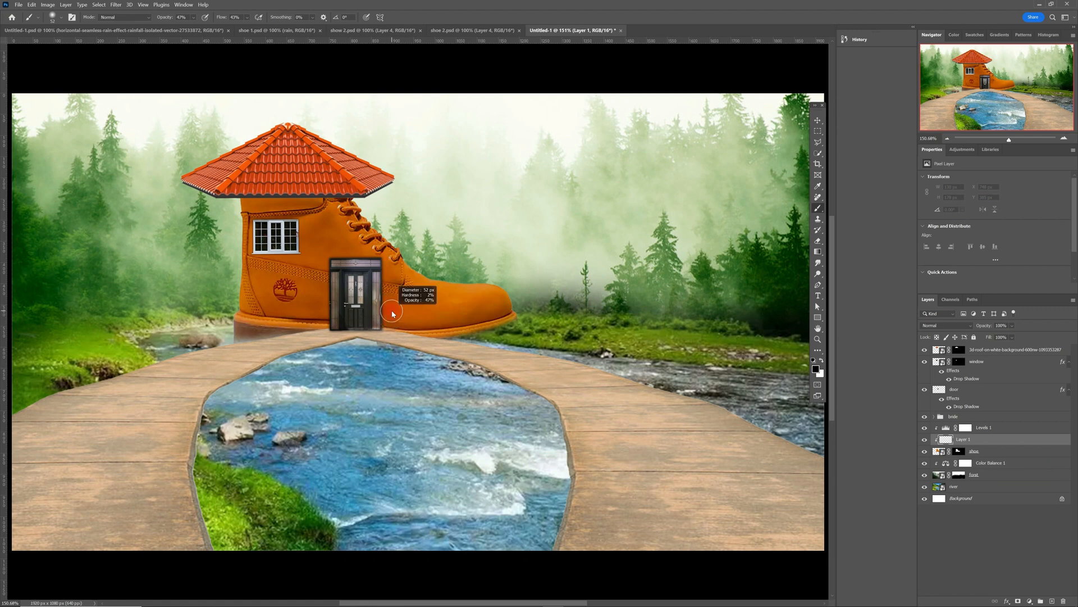
pyautogui.moveTo(392, 313); pyautogui.dragTo(405, 315)
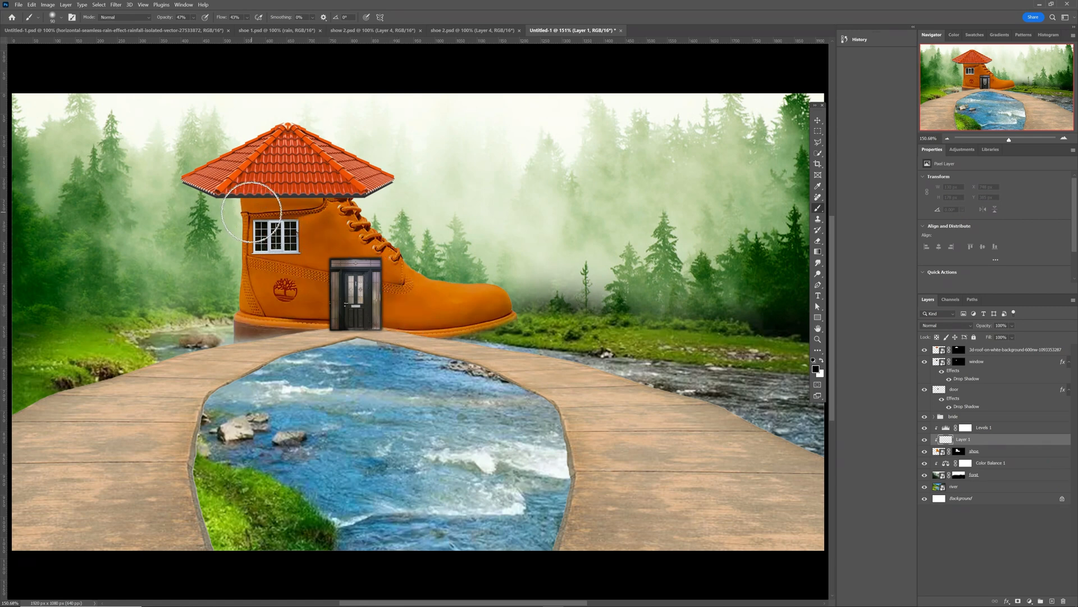
pyautogui.moveTo(252, 213)
pyautogui.mouseDown()
pyautogui.moveTo(320, 204)
pyautogui.moveTo(351, 214)
pyautogui.mouseUp()
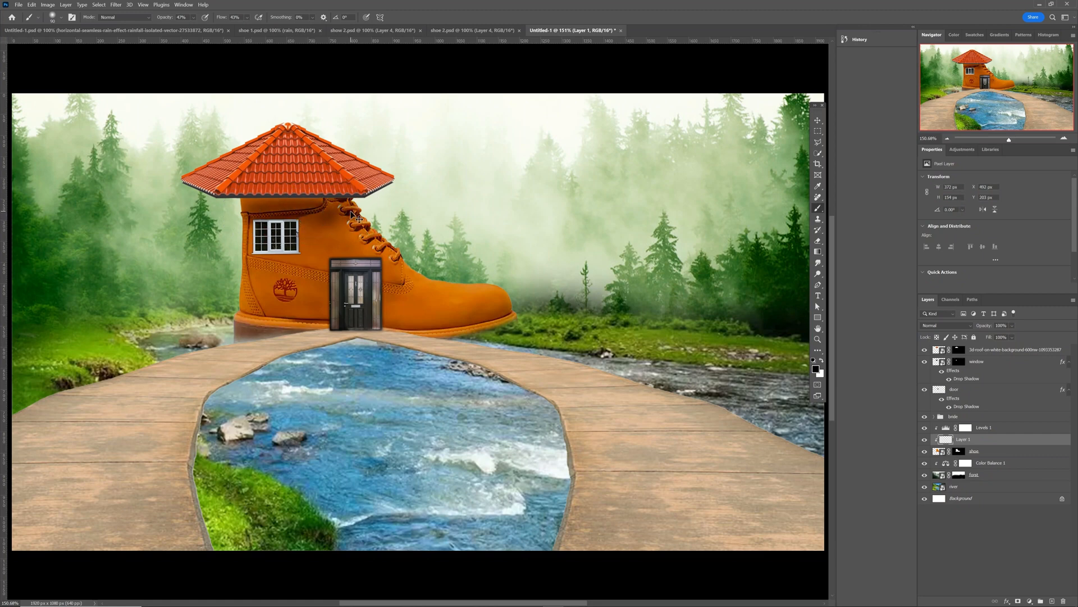
pyautogui.hotkey('ctrl', 'z')
pyautogui.click(192, 17)
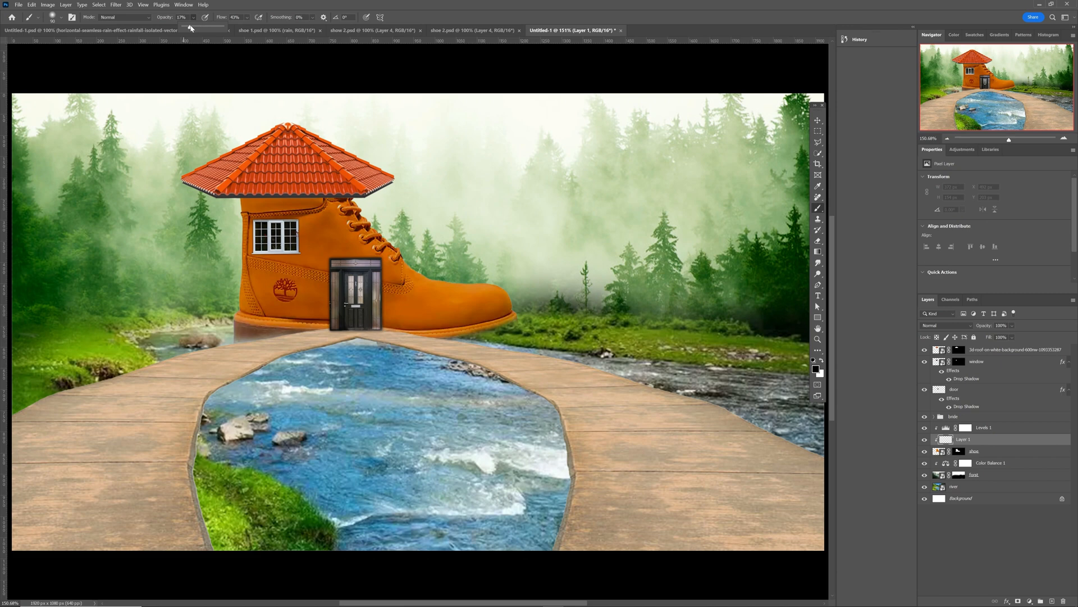
pyautogui.click(253, 231)
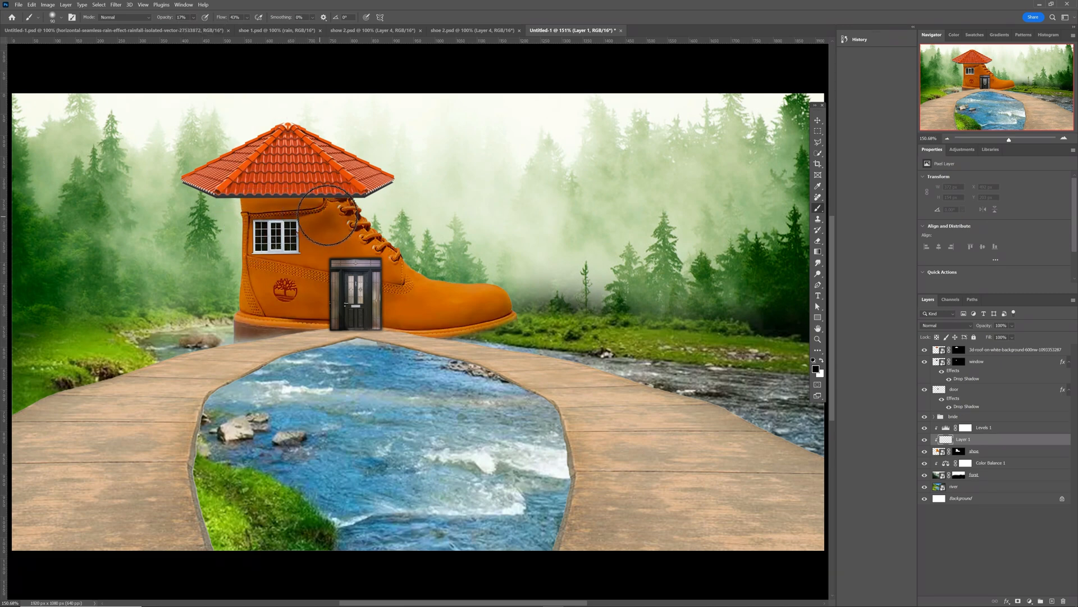
pyautogui.moveTo(326, 215)
pyautogui.mouseDown()
pyautogui.moveTo(250, 205)
pyautogui.moveTo(346, 201)
pyautogui.moveTo(372, 251)
pyautogui.moveTo(345, 244)
pyautogui.moveTo(283, 273)
pyautogui.moveTo(261, 225)
pyautogui.moveTo(285, 207)
pyautogui.moveTo(333, 214)
pyautogui.moveTo(249, 202)
pyautogui.moveTo(336, 196)
pyautogui.moveTo(355, 239)
pyautogui.moveTo(262, 279)
pyautogui.moveTo(261, 318)
pyautogui.moveTo(295, 321)
pyautogui.moveTo(256, 284)
pyautogui.moveTo(281, 289)
pyautogui.moveTo(311, 248)
pyautogui.moveTo(297, 303)
pyautogui.moveTo(307, 281)
pyautogui.moveTo(320, 291)
pyautogui.moveTo(298, 309)
pyautogui.moveTo(240, 299)
pyautogui.moveTo(248, 241)
pyautogui.mouseUp()
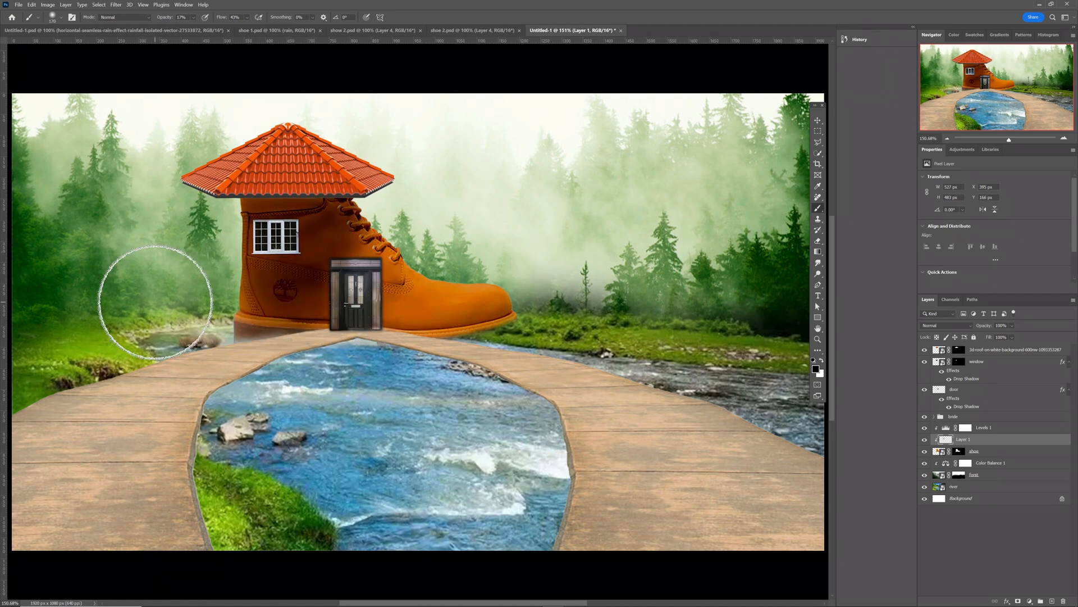
pyautogui.moveTo(155, 302)
pyautogui.mouseDown()
pyautogui.moveTo(318, 337)
pyautogui.moveTo(332, 286)
pyautogui.moveTo(354, 265)
pyautogui.moveTo(361, 284)
pyautogui.moveTo(260, 221)
pyautogui.moveTo(240, 233)
pyautogui.mouseUp()
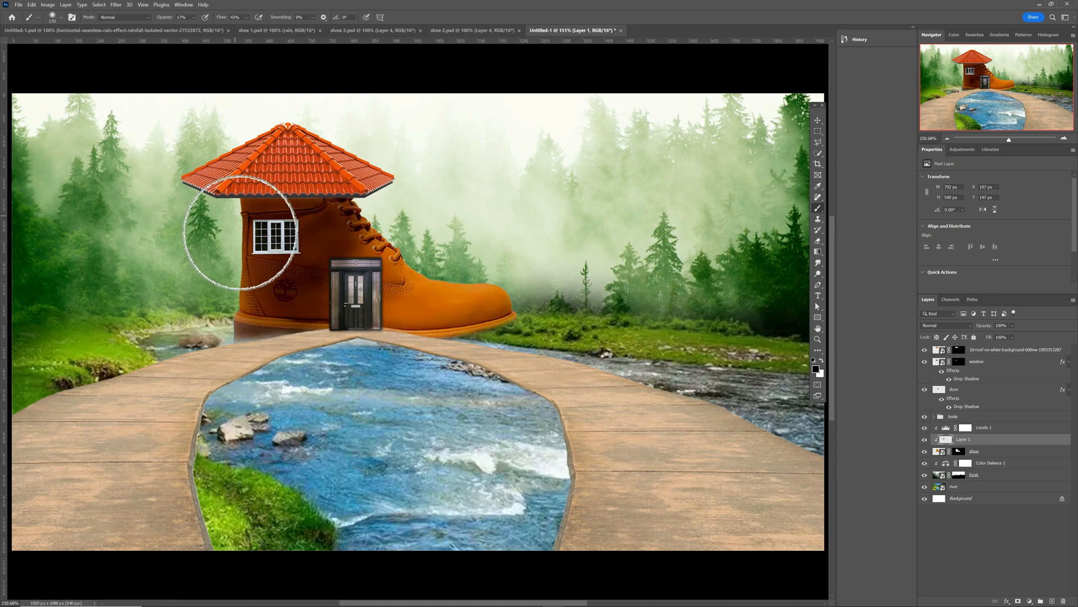
# Rename the tiled roof's layer as roof.
pyautogui.press('v')
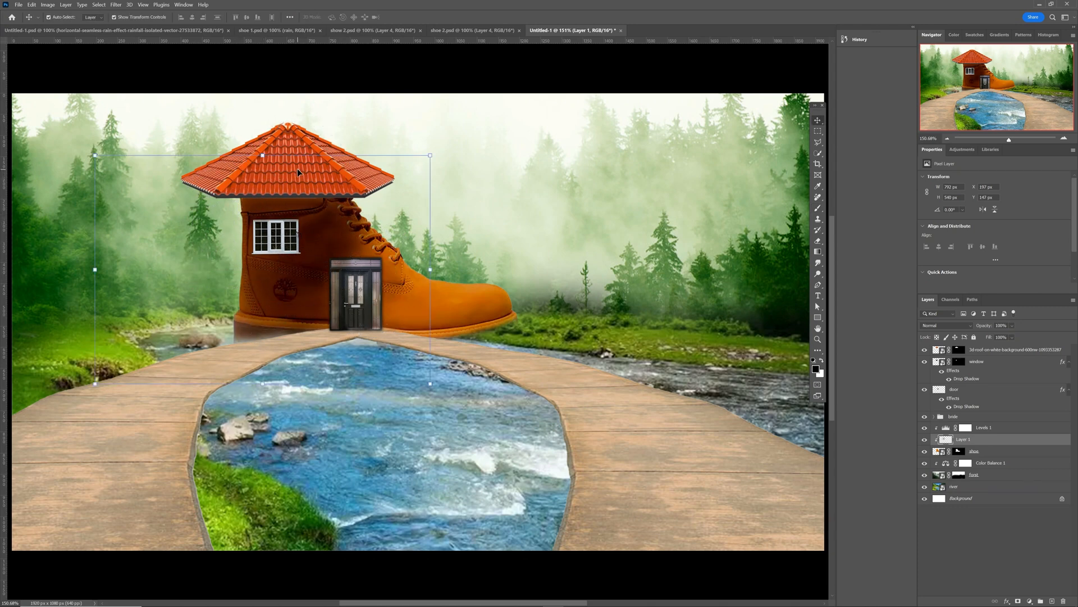
pyautogui.click(300, 135)
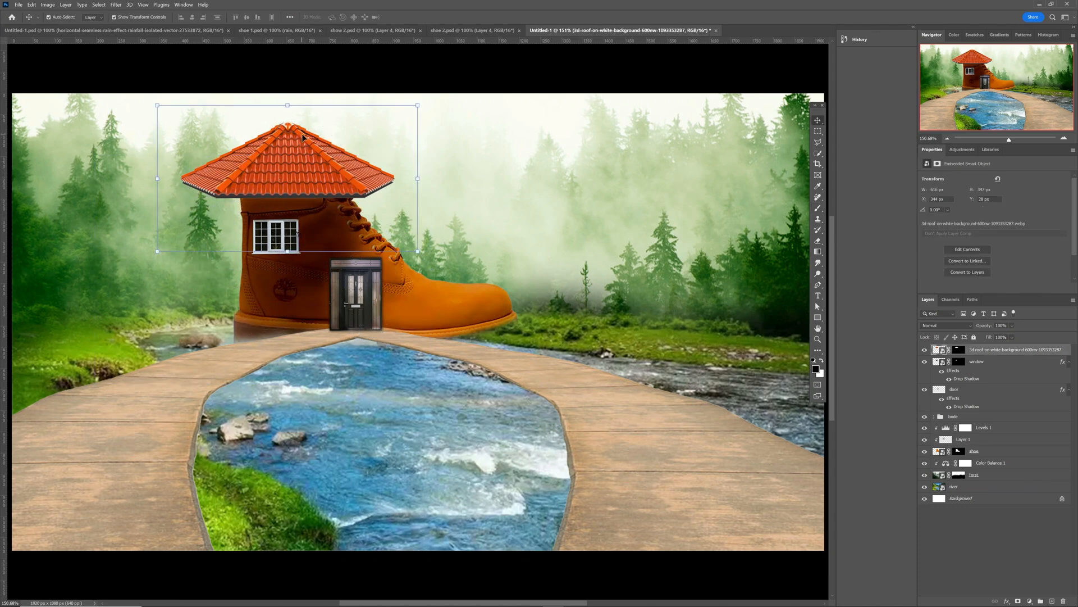
pyautogui.doubleClick(1000, 350)
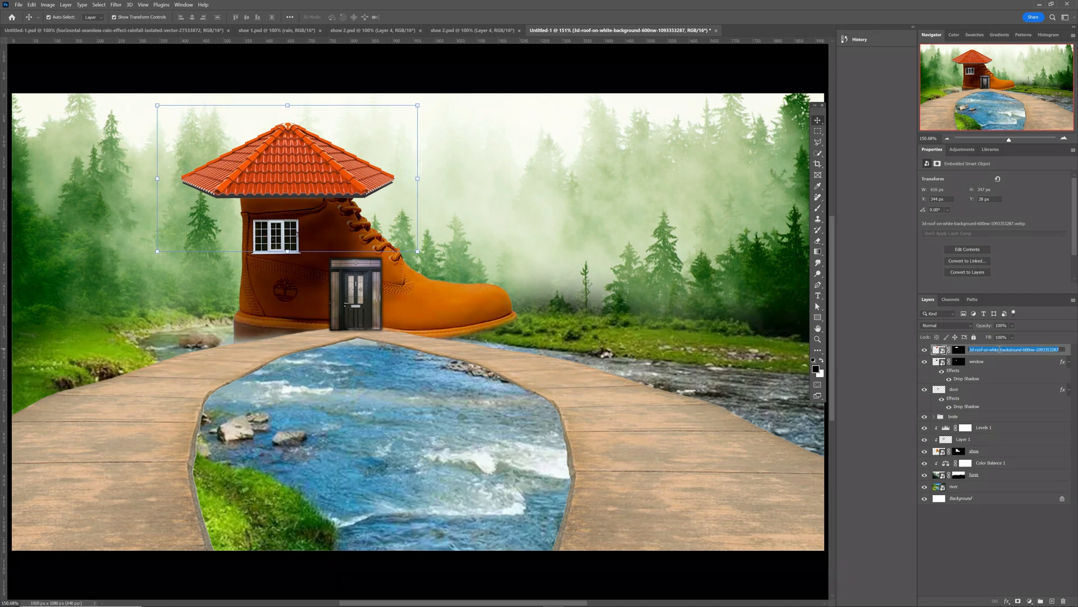
pyautogui.write('roof')
pyautogui.press('Return')
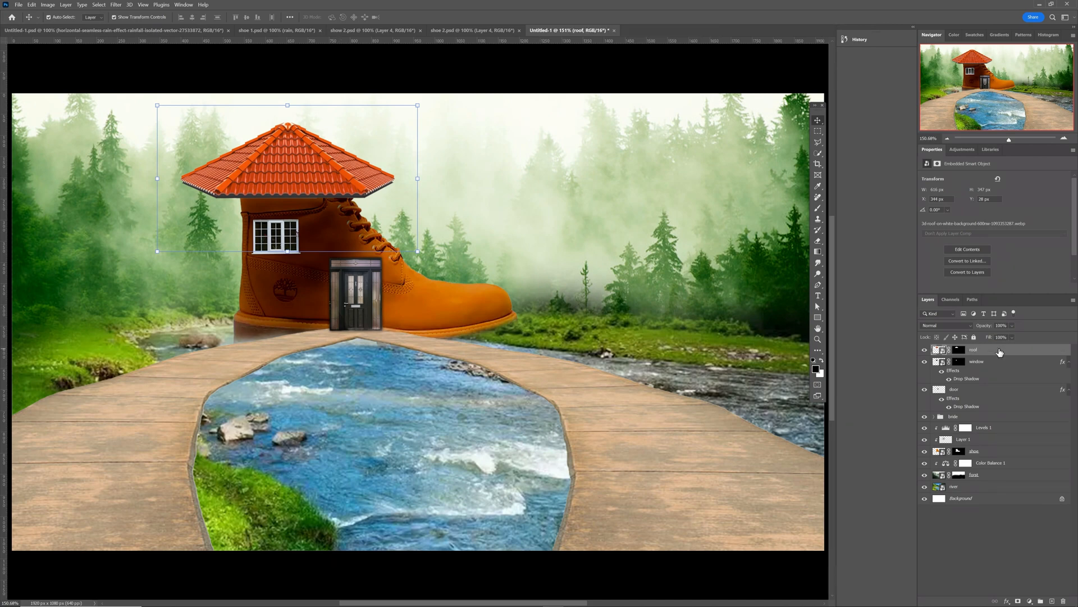
# Add a Levels adjustment clipped to the roof and raise its black input level to darken the tiles.
pyautogui.click(963, 150)
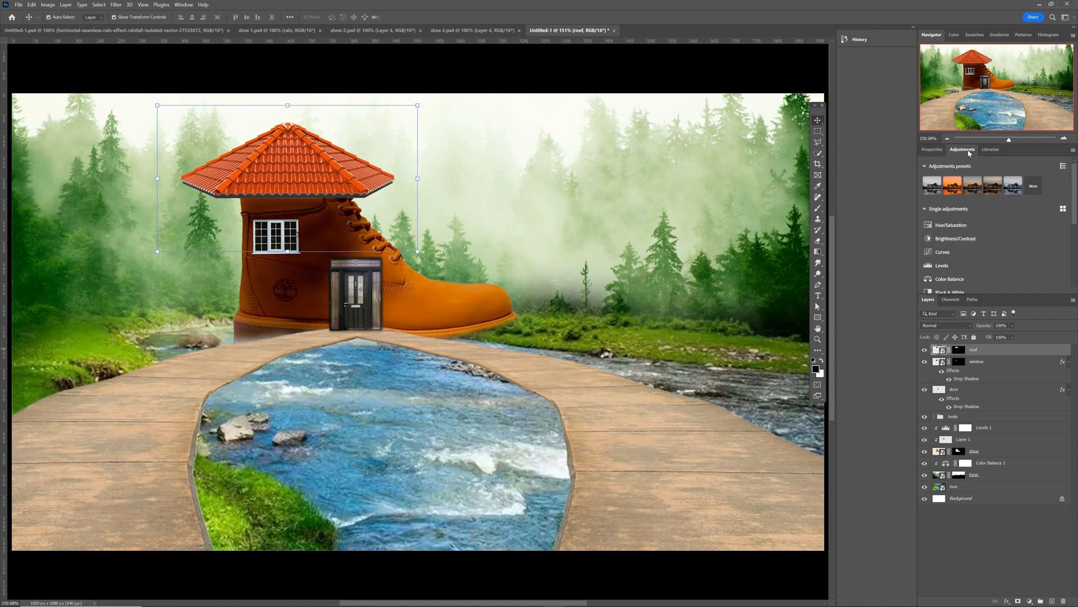
pyautogui.click(958, 264)
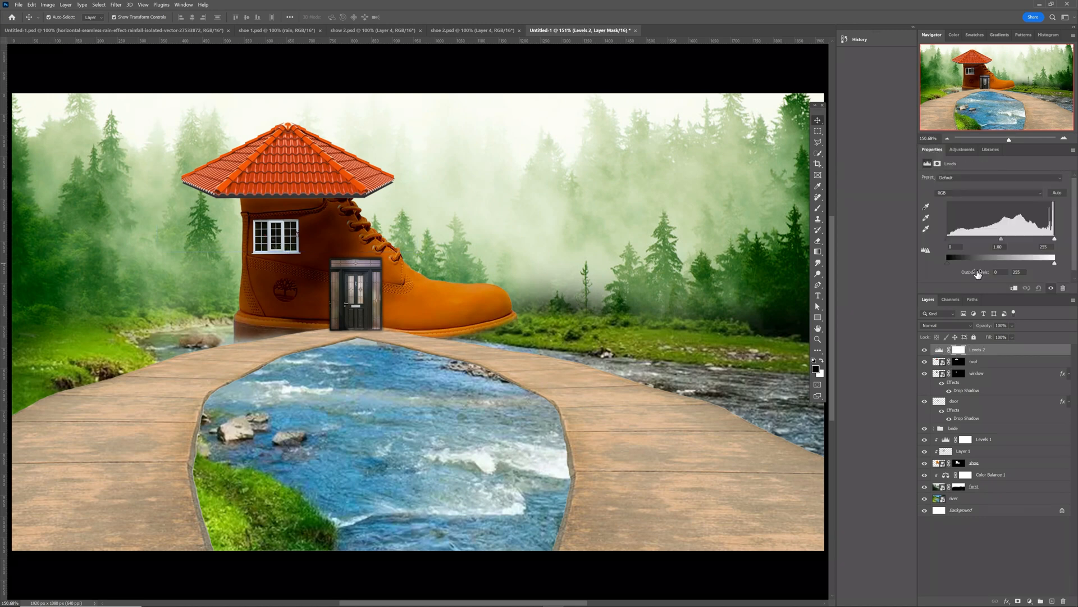
pyautogui.click(1015, 289)
pyautogui.moveTo(953, 242); pyautogui.dragTo(964, 243)
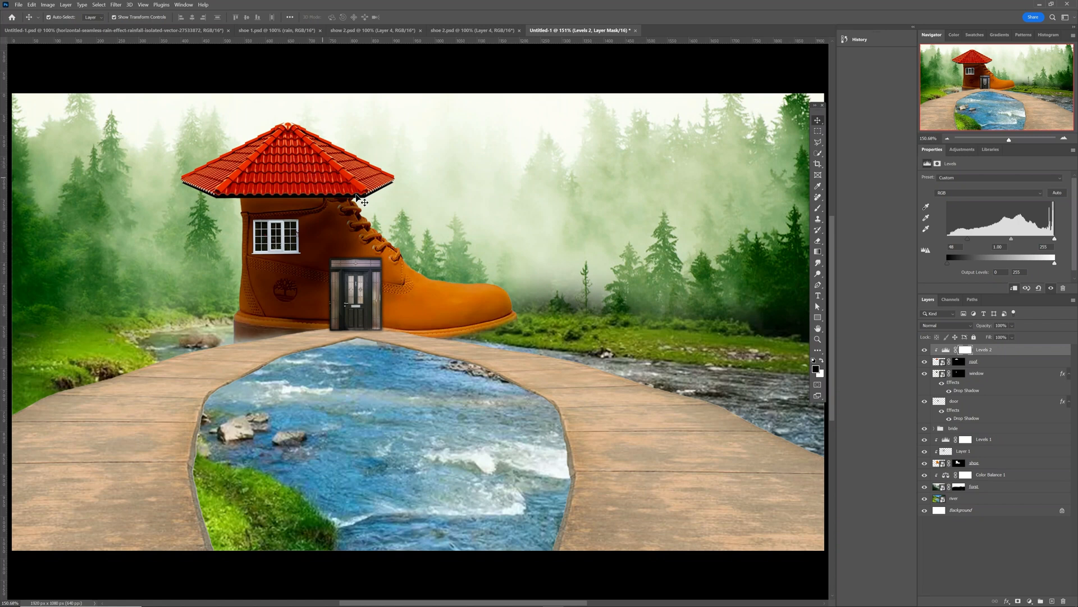
# Add an Exposure adjustment clipped to the roof, raise the exposure to about +1.6 and invert its mask to black.
pyautogui.click(962, 149)
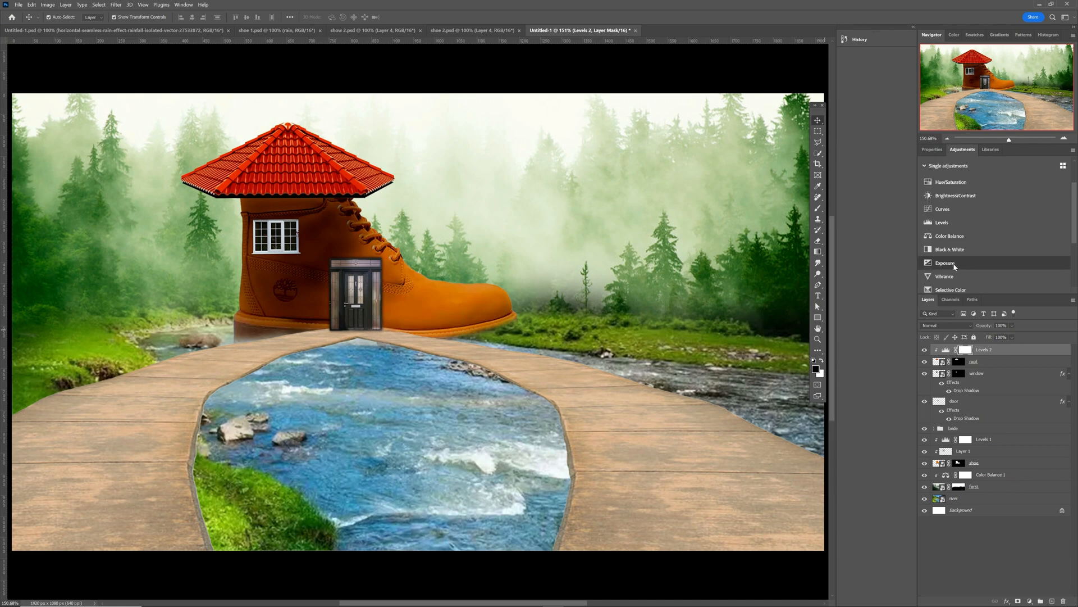
pyautogui.click(947, 262)
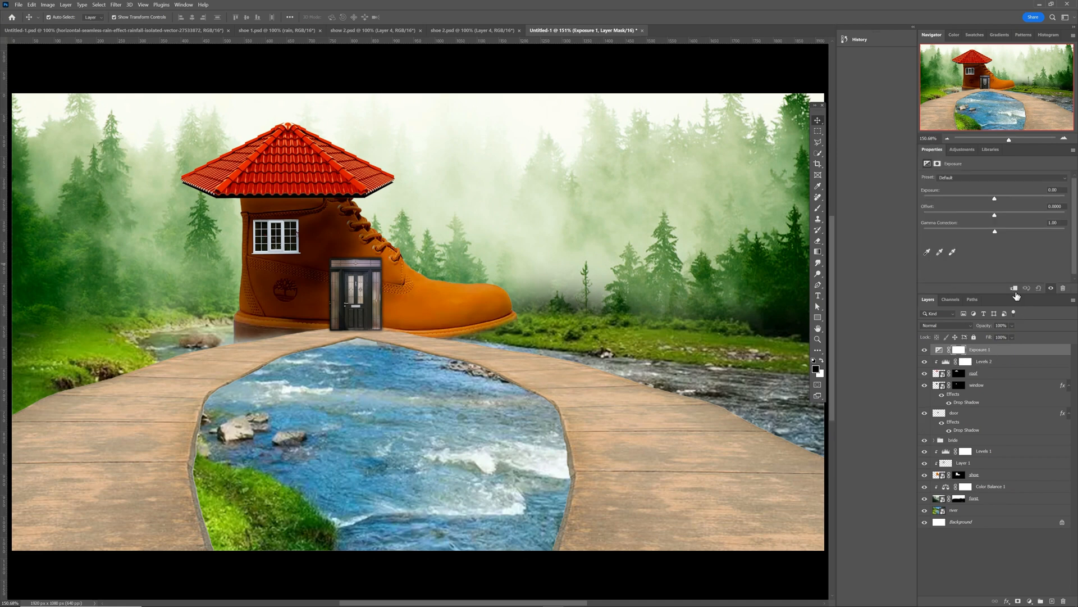
pyautogui.click(1015, 290)
pyautogui.moveTo(995, 199); pyautogui.dragTo(1012, 200)
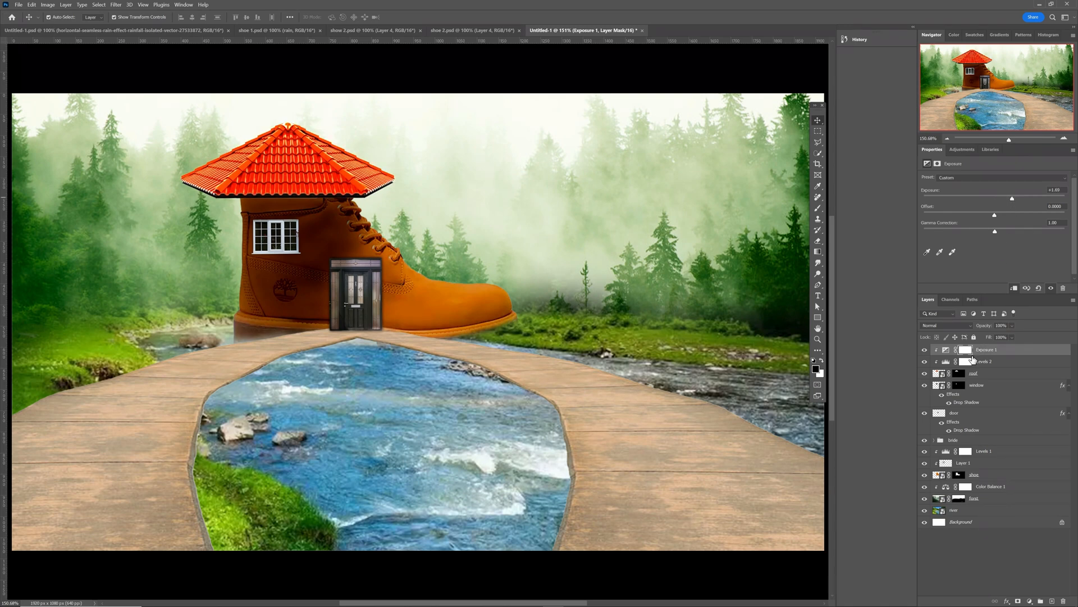
pyautogui.click(967, 350)
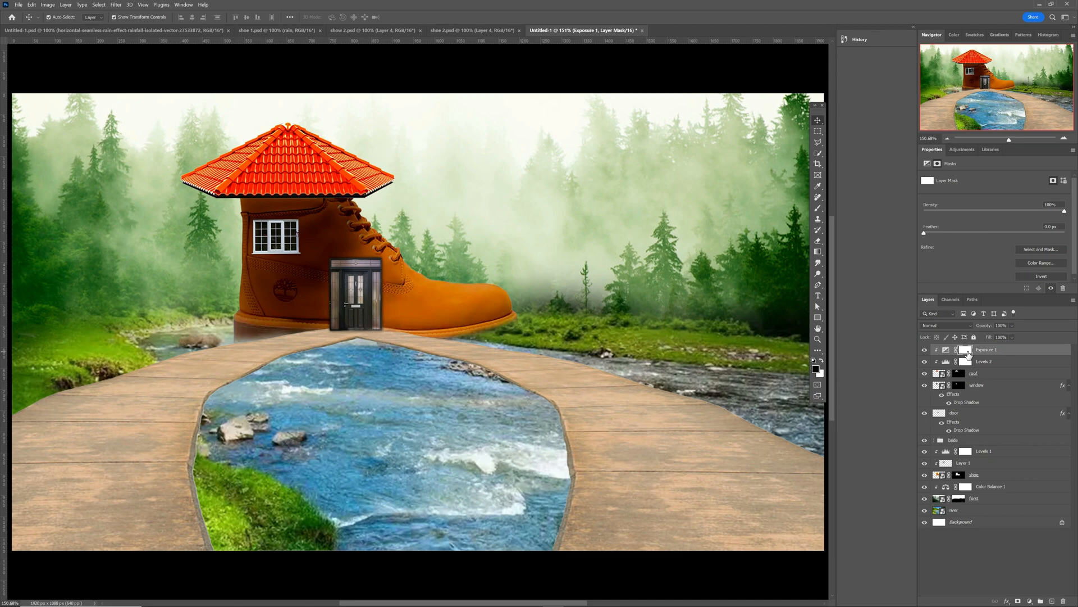
pyautogui.hotkey('ctrl', 'i')
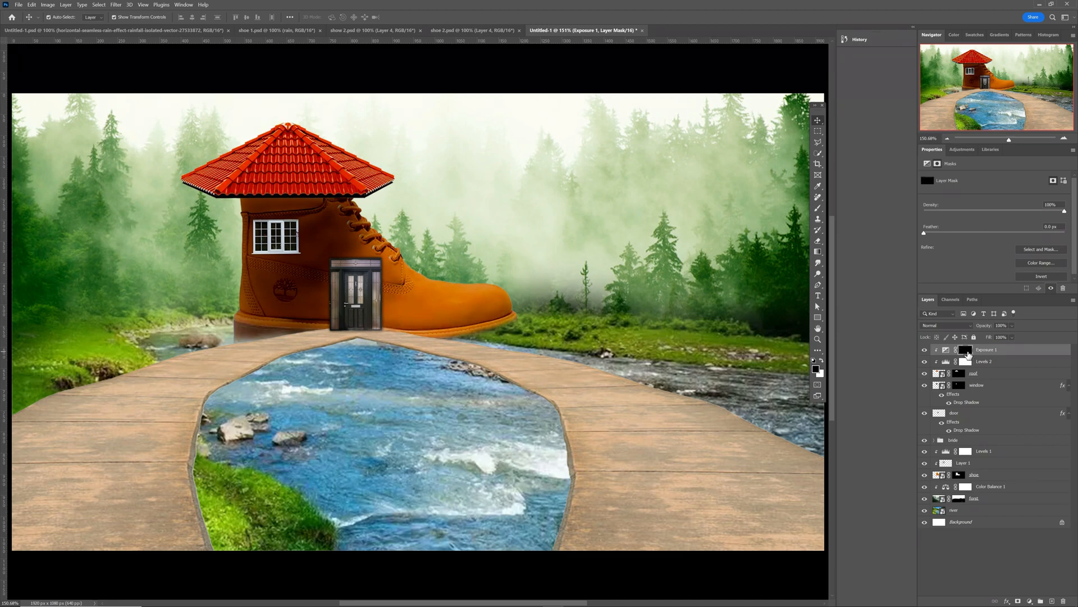
# Paint highlights along the roof's outer edges on the Exposure mask with a soft white brush at 52% opacity.
pyautogui.press('b')
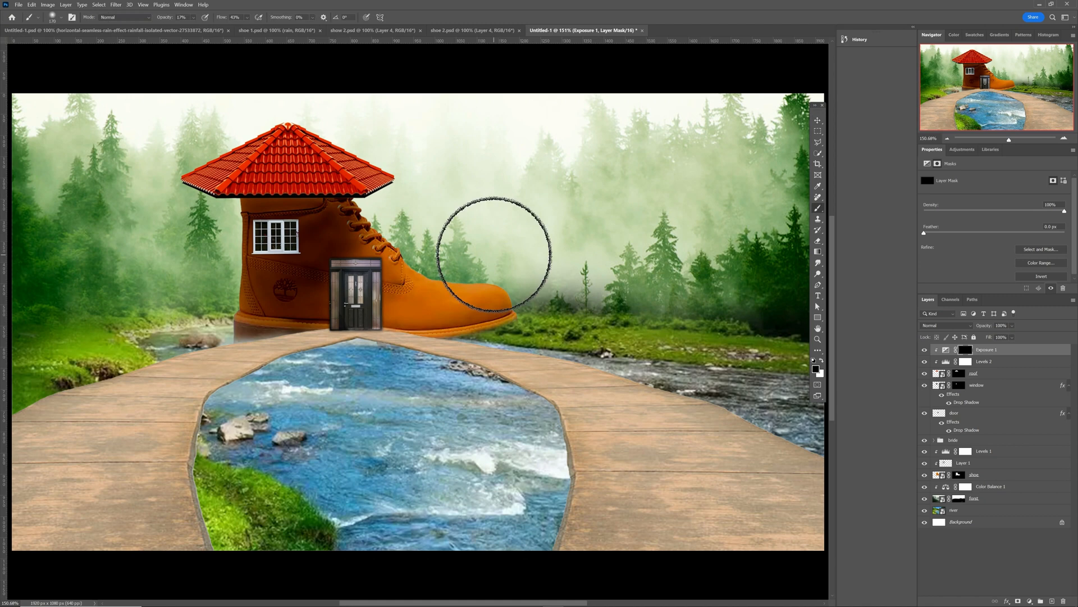
pyautogui.moveTo(495, 255); pyautogui.dragTo(450, 248)
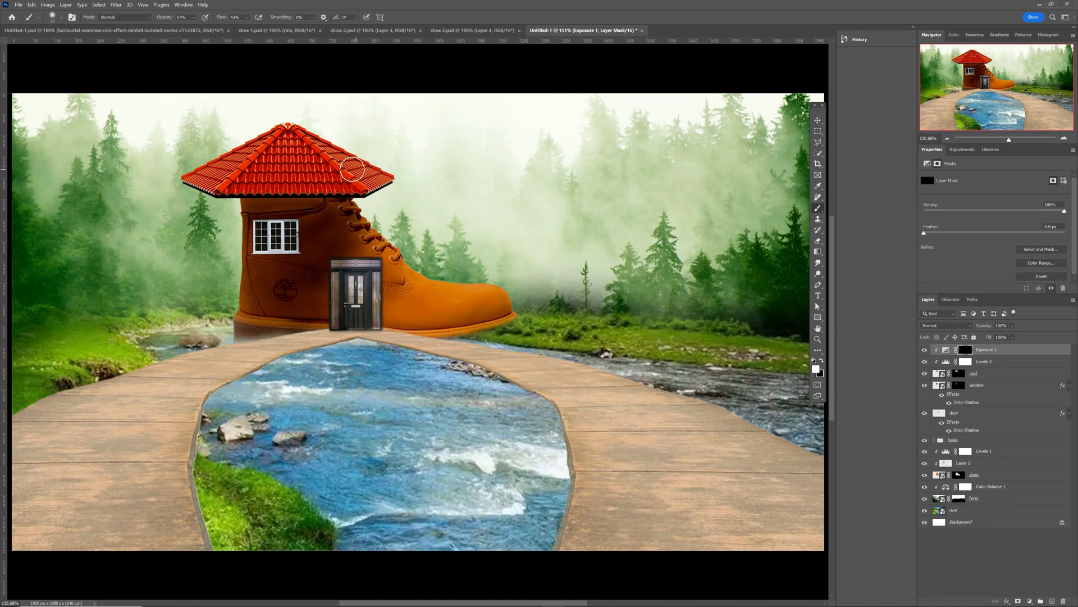
pyautogui.moveTo(353, 171); pyautogui.dragTo(373, 170)
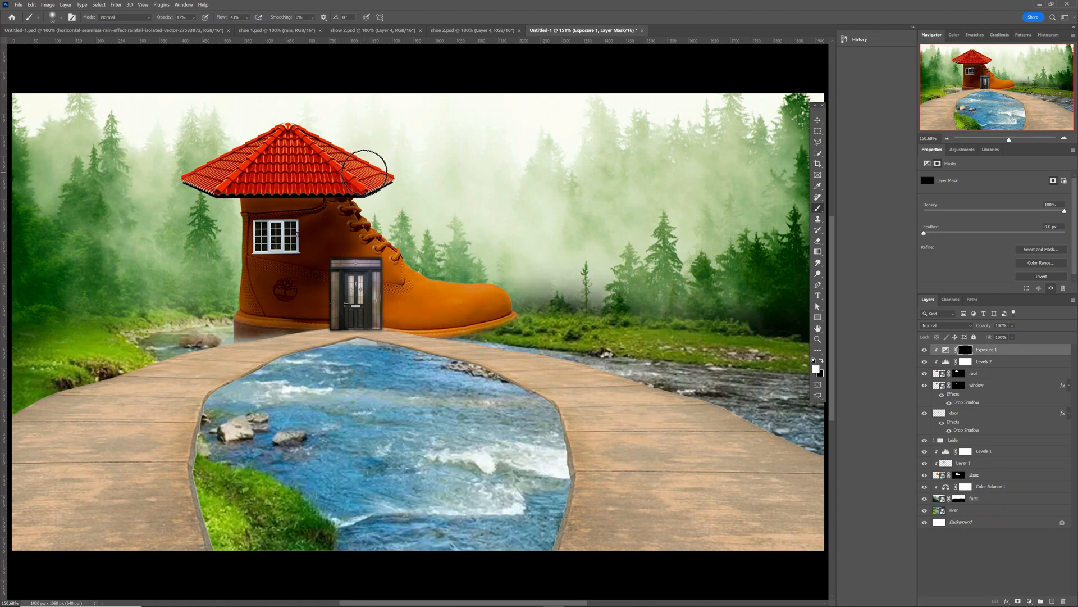
pyautogui.click(194, 18)
pyautogui.moveTo(212, 30); pyautogui.dragTo(212, 29)
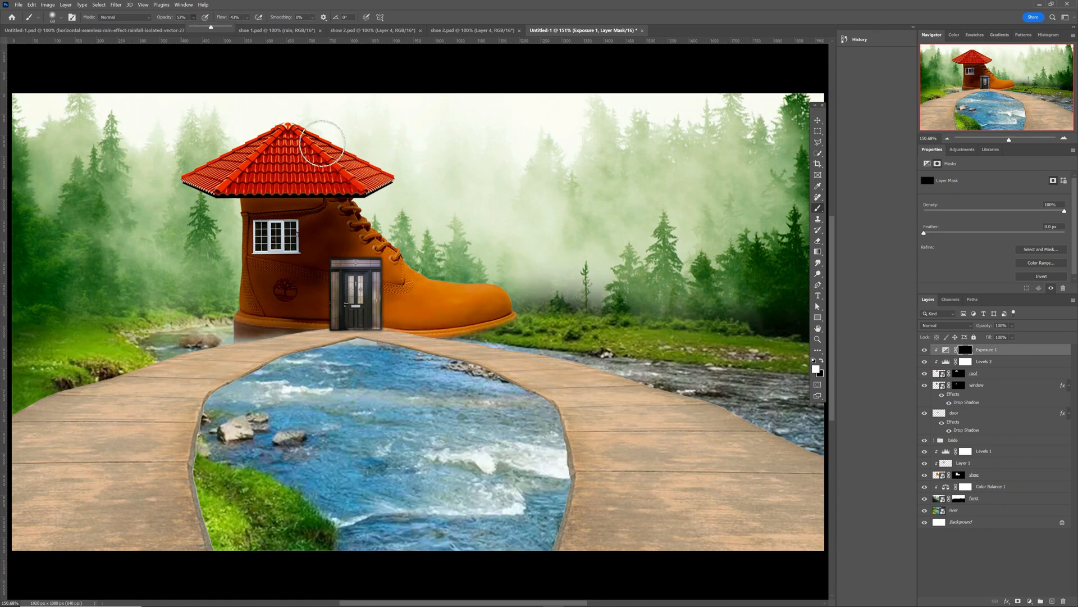
pyautogui.moveTo(346, 164); pyautogui.dragTo(361, 163)
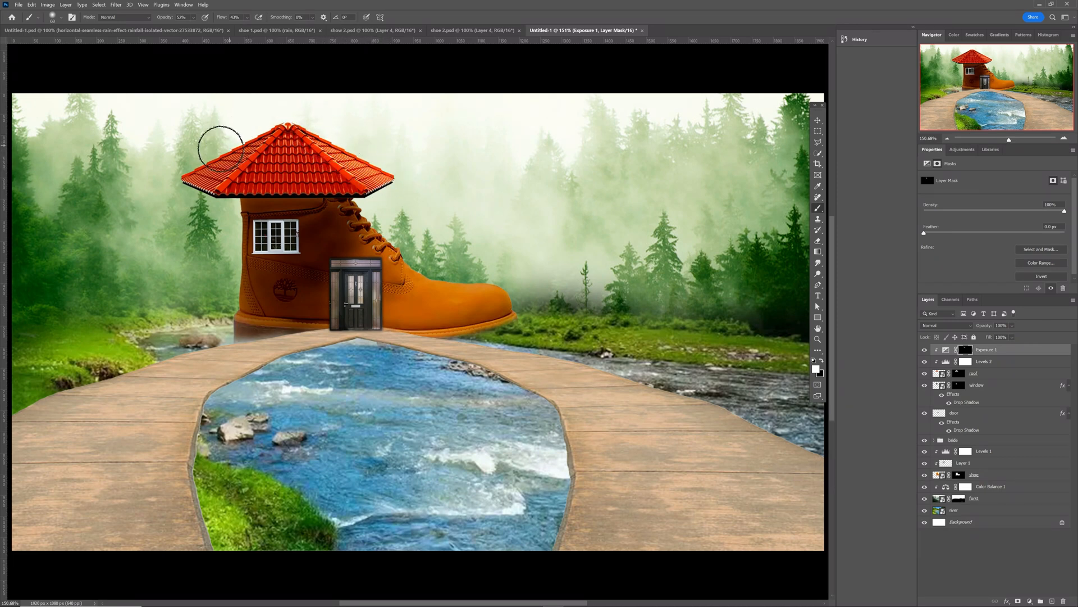
pyautogui.moveTo(220, 148)
pyautogui.mouseDown()
pyautogui.moveTo(188, 176)
pyautogui.moveTo(234, 157)
pyautogui.moveTo(265, 127)
pyautogui.mouseUp()
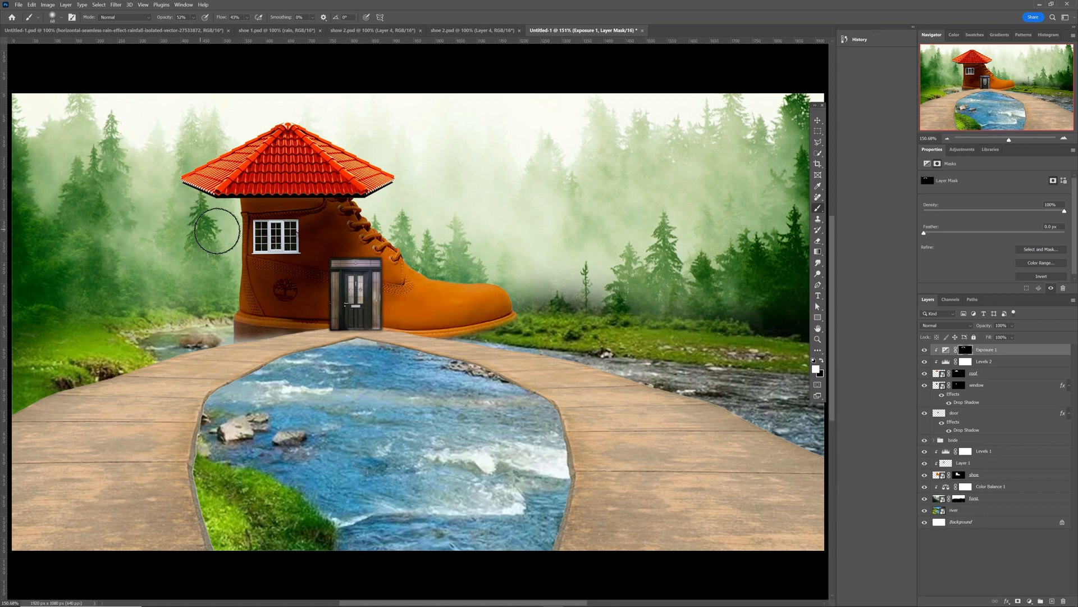
# Add an Exposure adjustment of about +1 clipped to the shoe layer and invert its mask to black.
pyautogui.press('v')
pyautogui.click(466, 302)
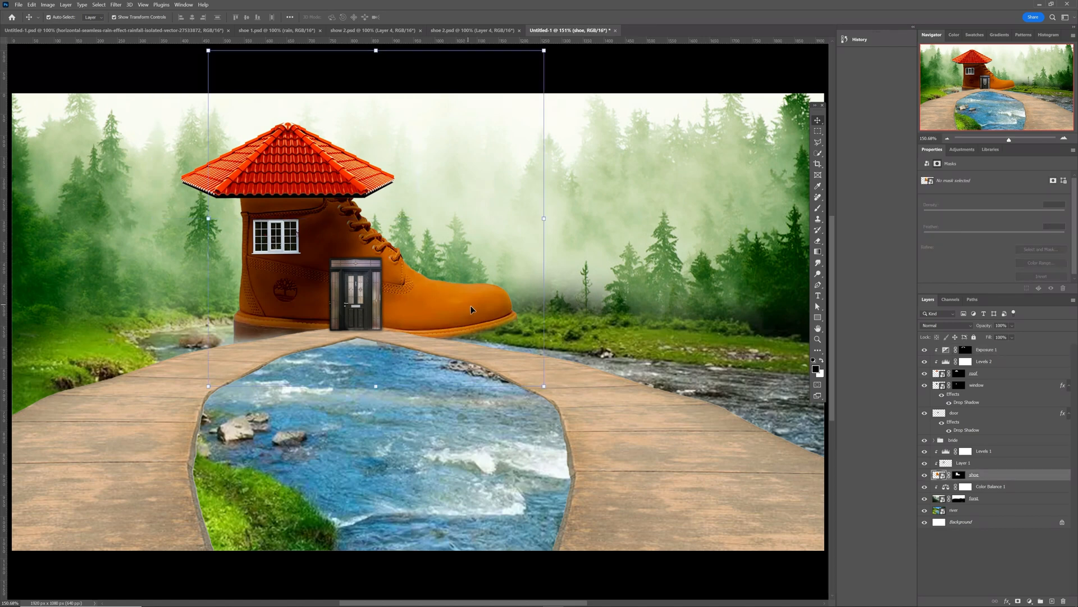
pyautogui.click(963, 151)
pyautogui.click(958, 264)
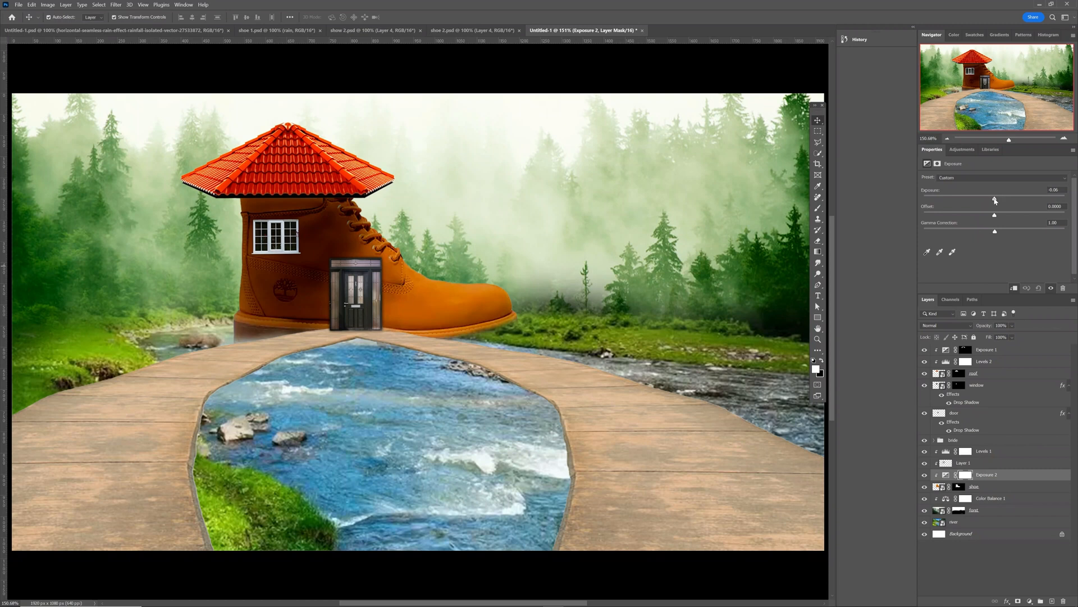
pyautogui.moveTo(995, 200); pyautogui.dragTo(1006, 200)
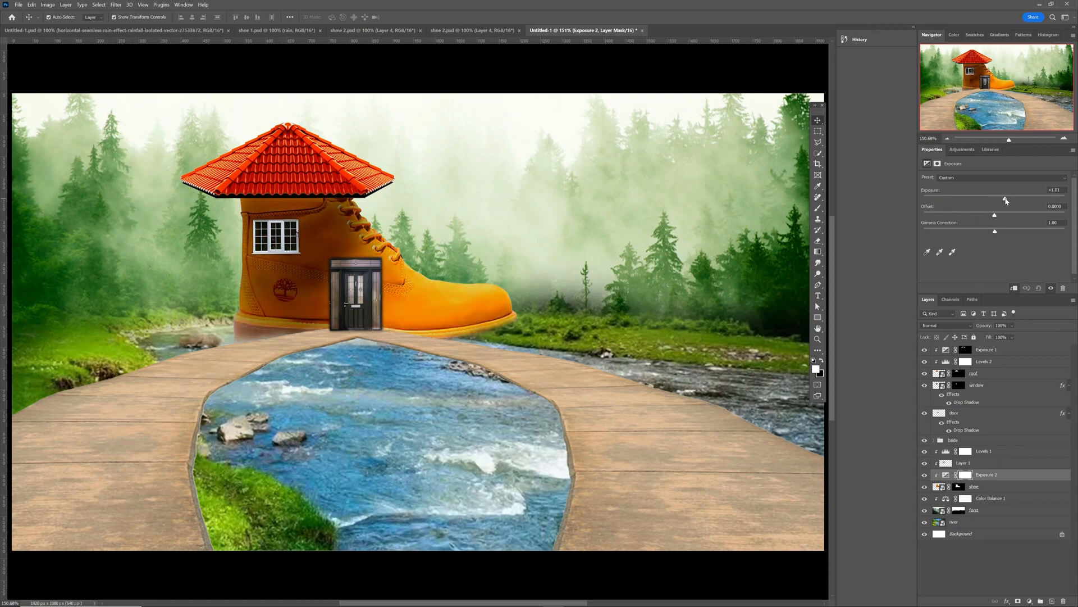
pyautogui.click(964, 476)
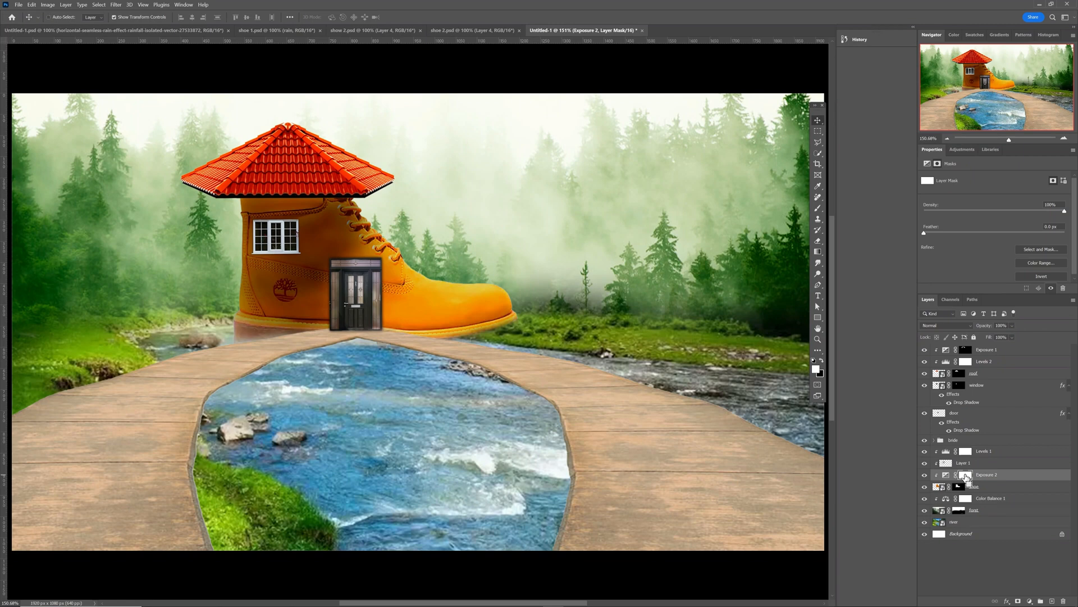
pyautogui.hotkey('ctrl', 'i')
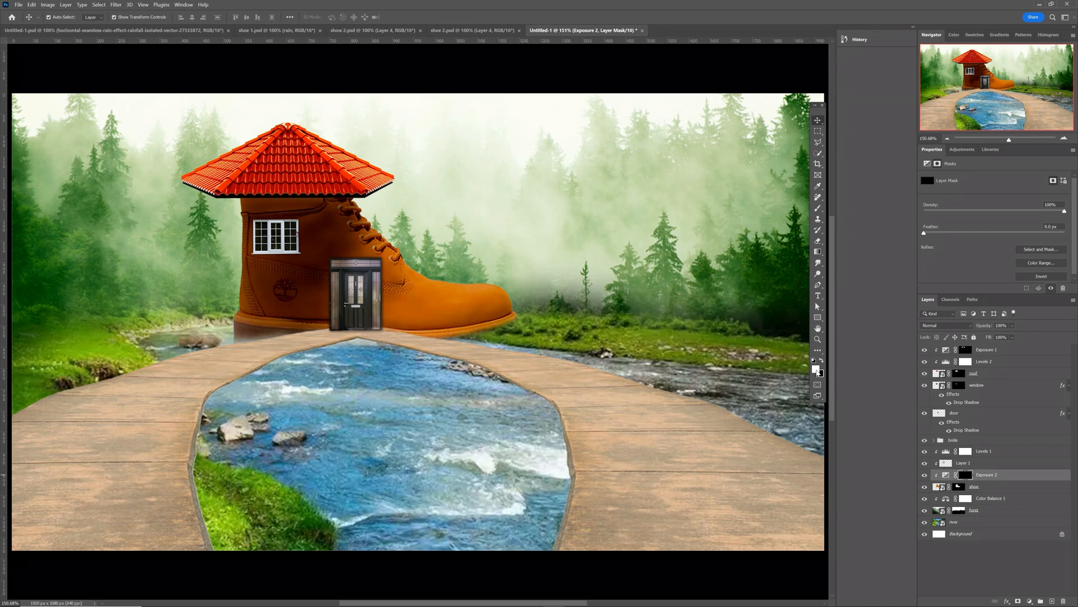
# Brighten the boot's toe and front sole by painting the Exposure mask with a soft white brush at 52% opacity.
pyautogui.press('b')
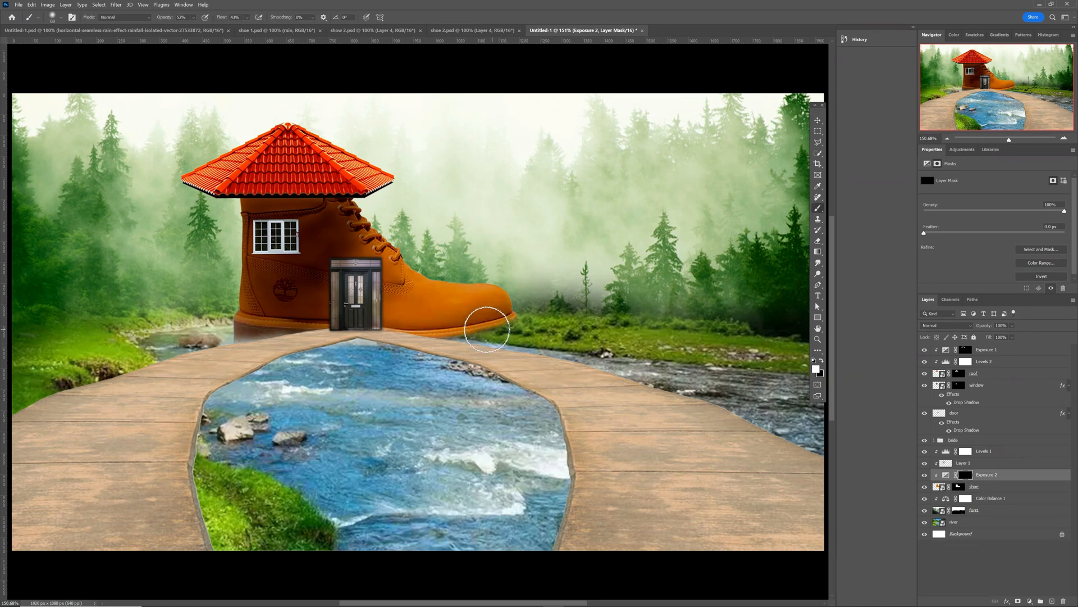
pyautogui.moveTo(475, 334); pyautogui.dragTo(490, 334)
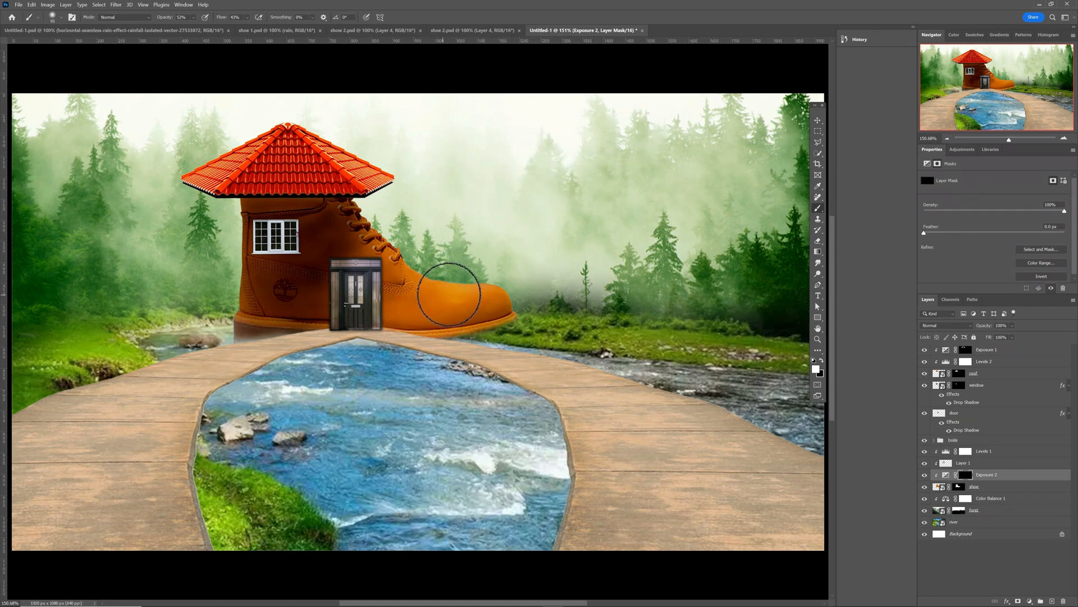
pyautogui.moveTo(450, 295)
pyautogui.mouseDown()
pyautogui.moveTo(480, 301)
pyautogui.moveTo(497, 285)
pyautogui.moveTo(506, 305)
pyautogui.moveTo(427, 317)
pyautogui.moveTo(420, 280)
pyautogui.moveTo(508, 285)
pyautogui.moveTo(522, 301)
pyautogui.moveTo(509, 319)
pyautogui.moveTo(404, 311)
pyautogui.moveTo(398, 301)
pyautogui.moveTo(445, 316)
pyautogui.mouseUp()
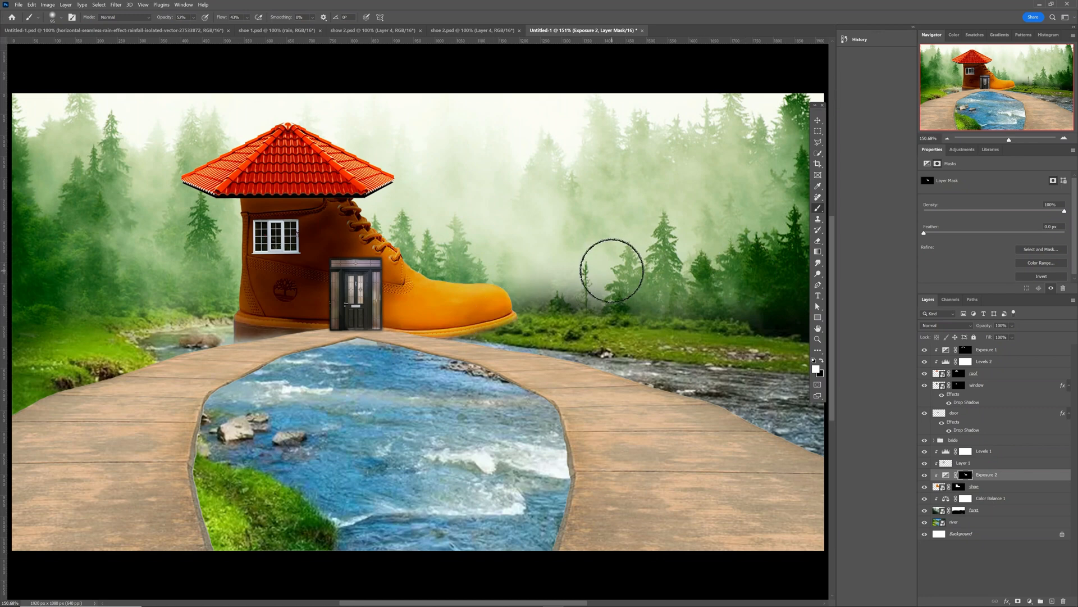
# Place the boy image above the roof's Exposure adjustment, scale it to about 62%, and position him running on the wooden path beside the house.
pyautogui.click(1001, 354)
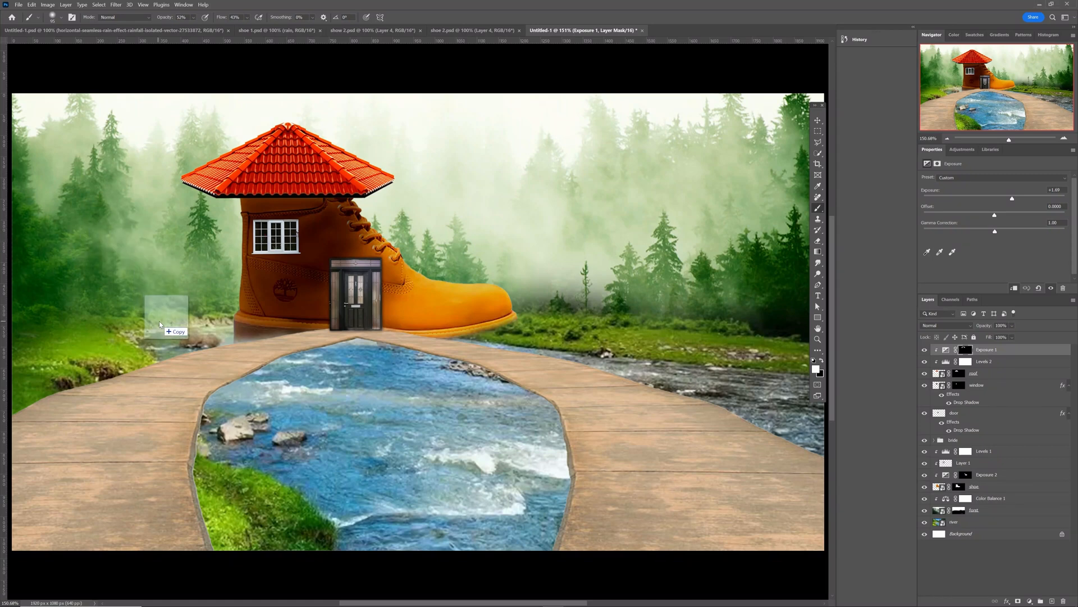
pyautogui.moveTo(159, 322); pyautogui.dragTo(154, 314)
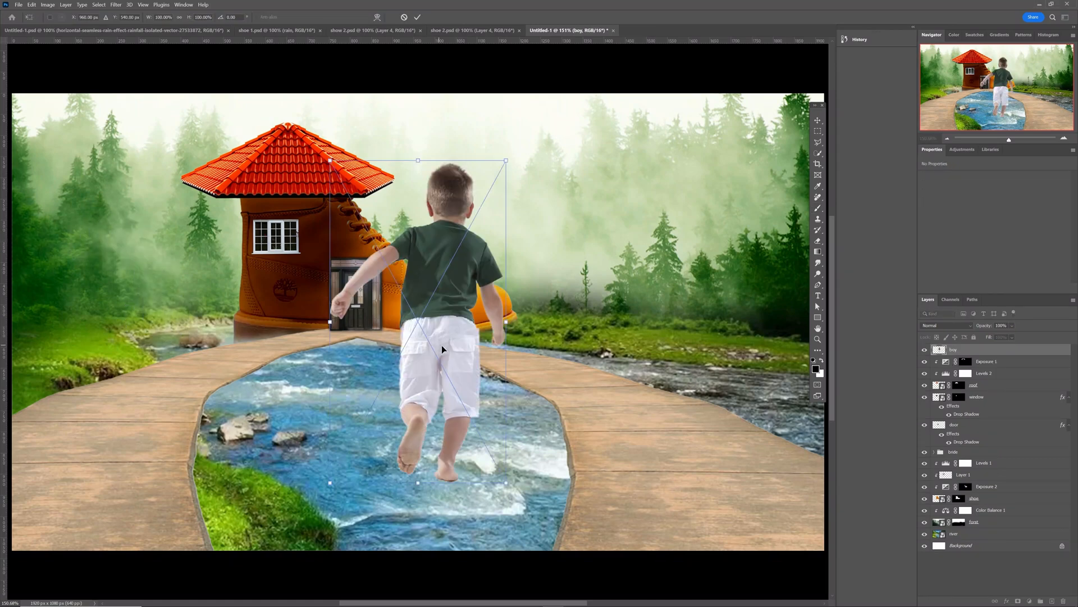
pyautogui.moveTo(442, 345); pyautogui.dragTo(199, 335)
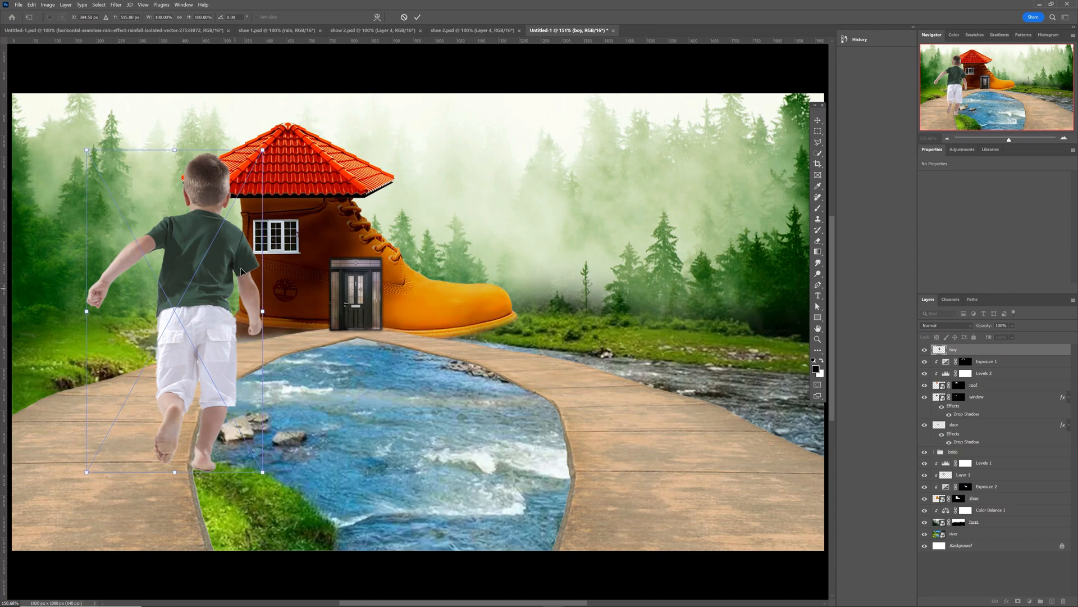
pyautogui.moveTo(263, 150); pyautogui.dragTo(205, 276)
pyautogui.moveTo(167, 368); pyautogui.dragTo(132, 372)
pyautogui.press('Return')
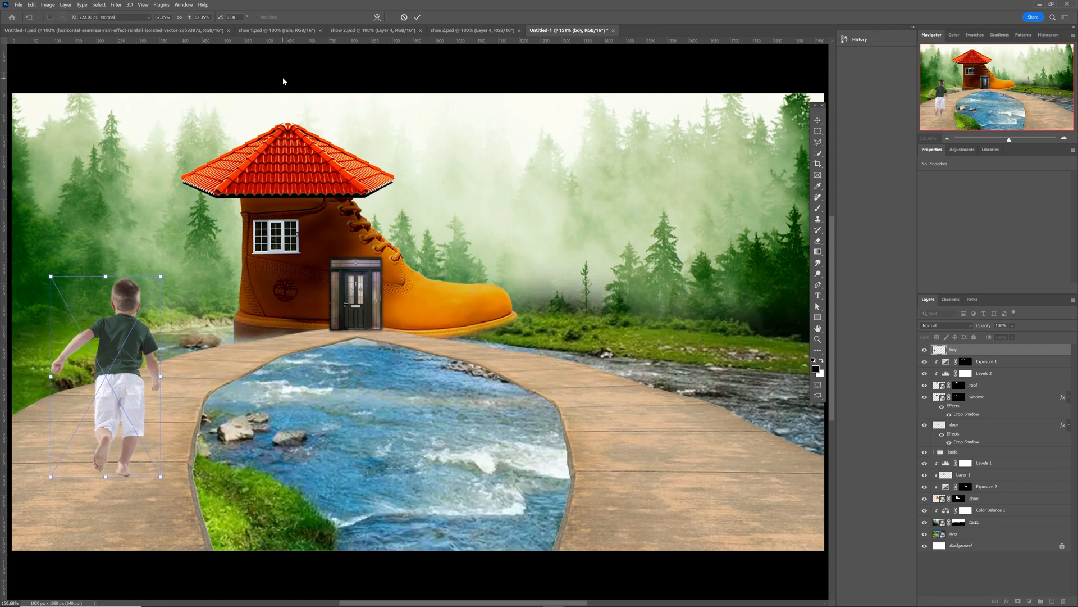
# Add a Levels adjustment clipped to the wooden path group and raise its black input level to about 50.
pyautogui.press('b')
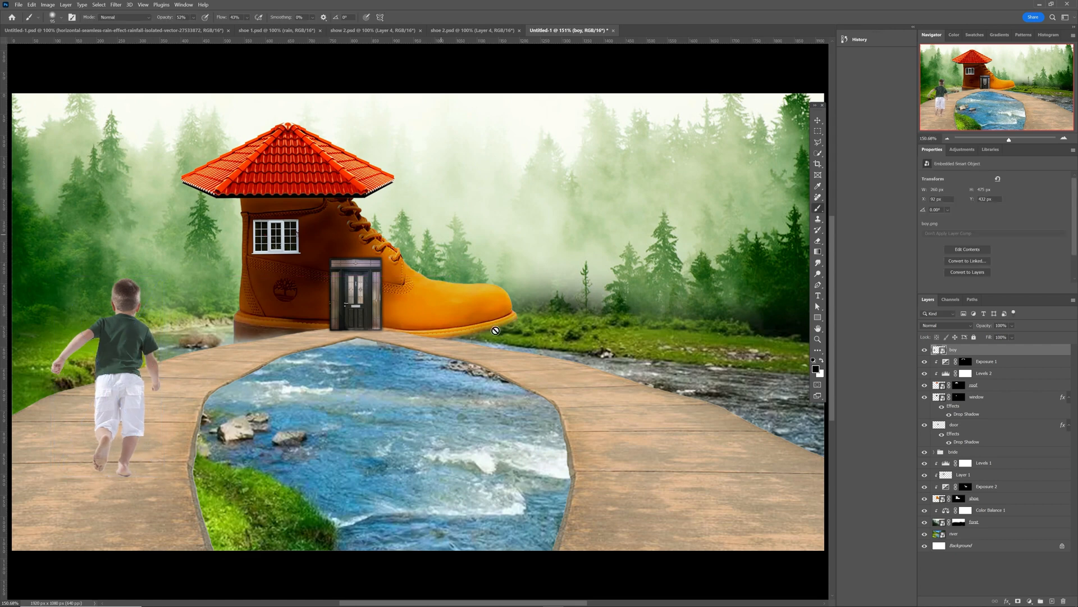
pyautogui.press('v')
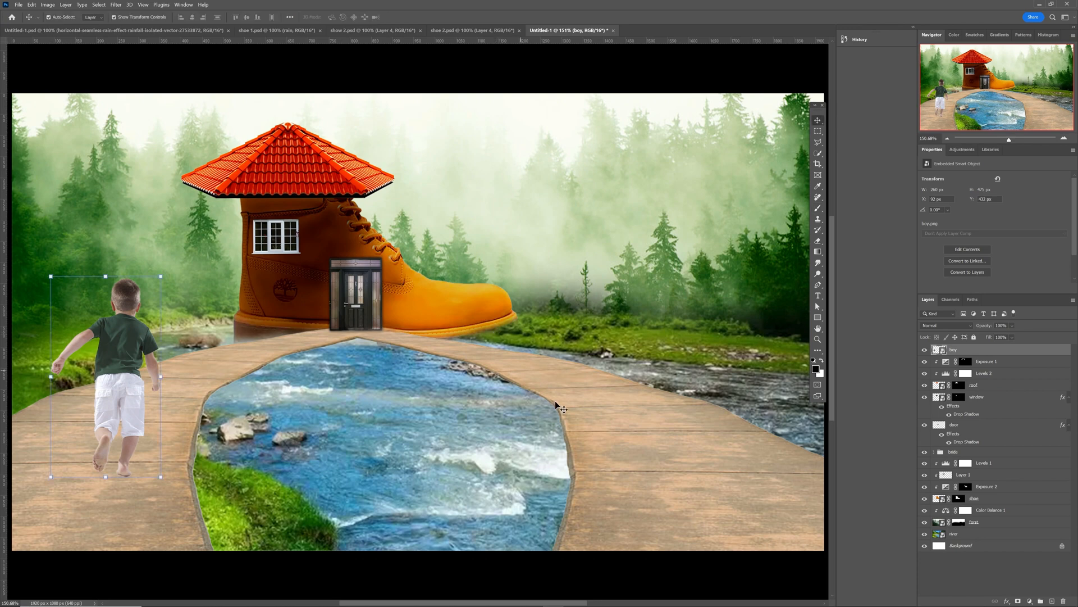
pyautogui.click(581, 411)
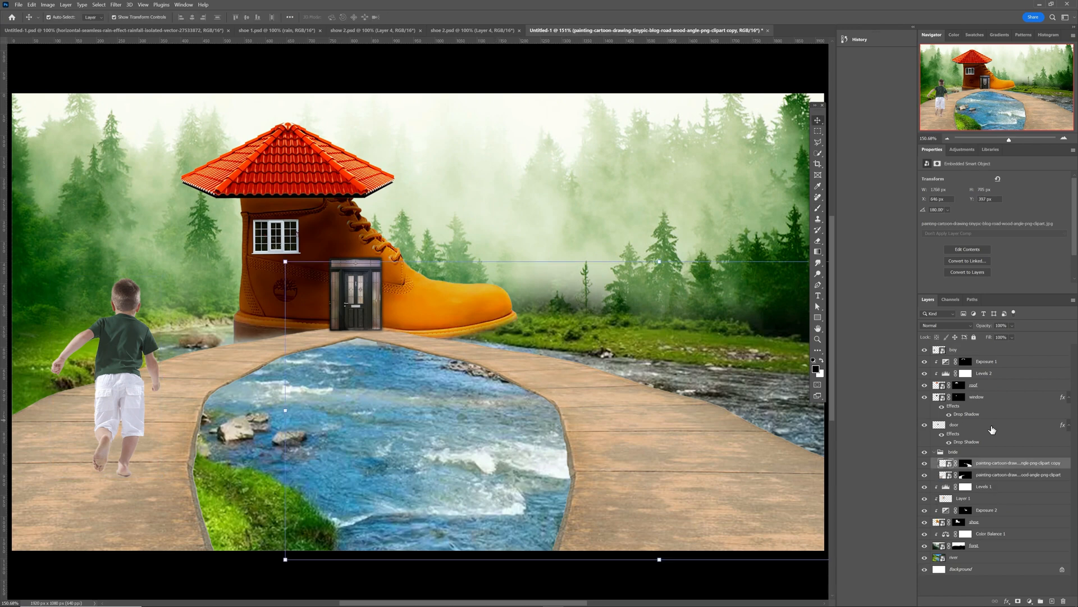
pyautogui.click(935, 452)
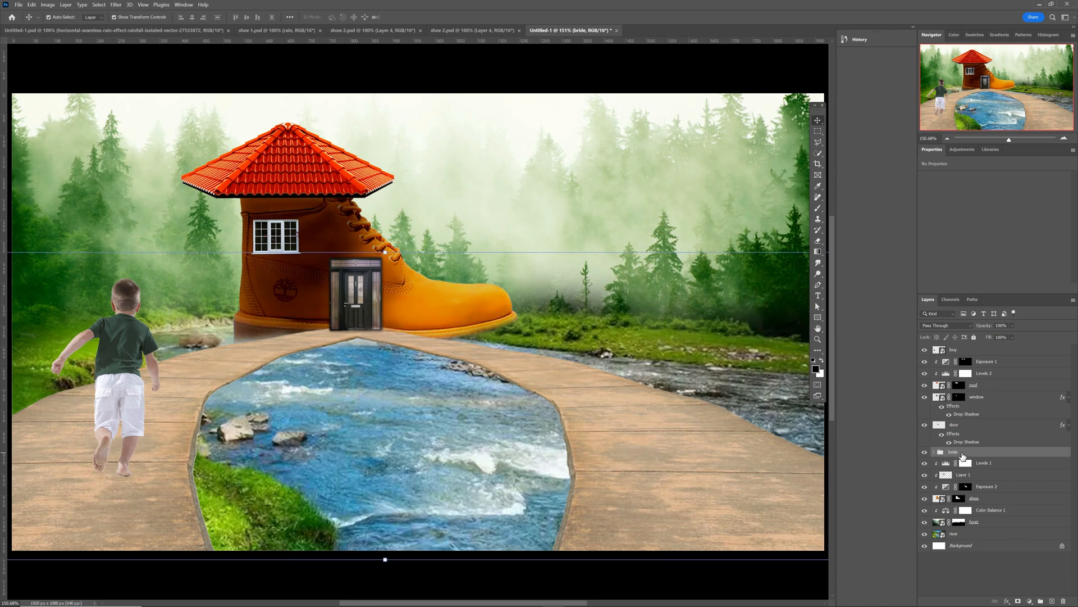
pyautogui.click(962, 149)
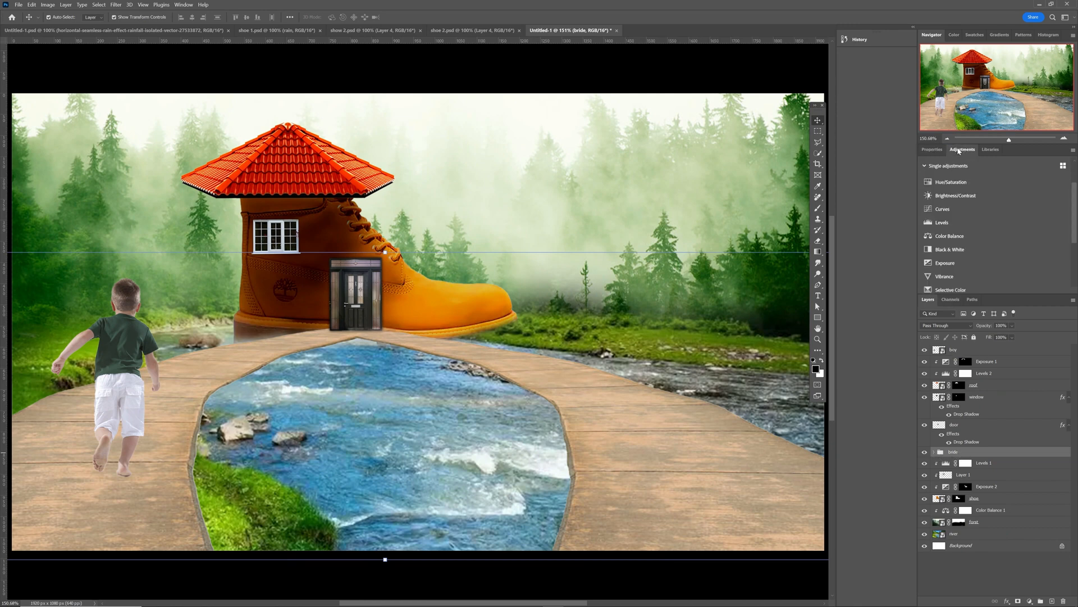
pyautogui.click(956, 220)
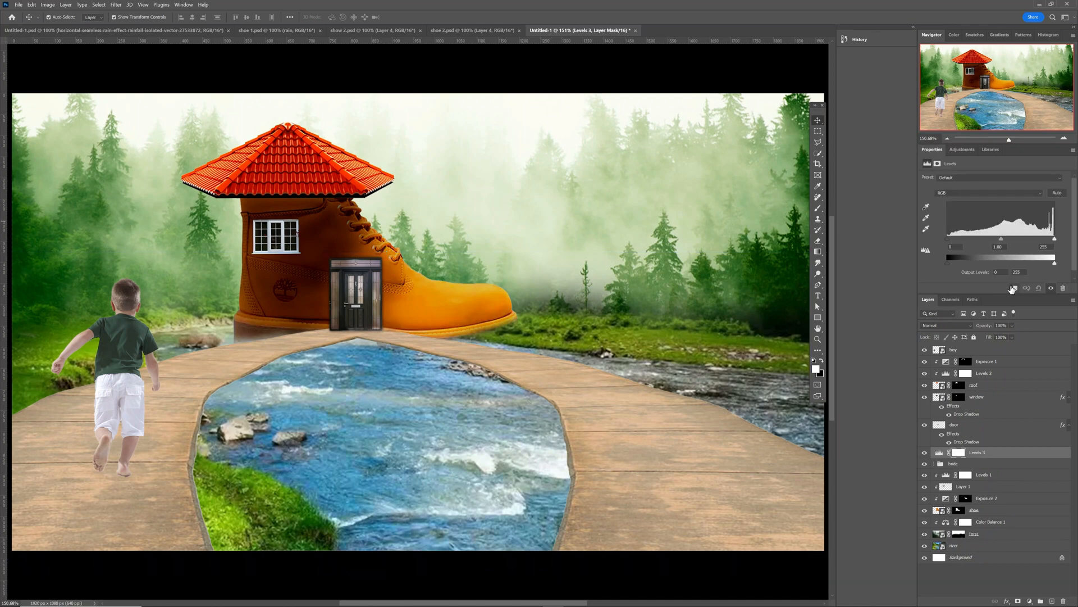
pyautogui.click(1014, 288)
pyautogui.moveTo(950, 239); pyautogui.dragTo(958, 242)
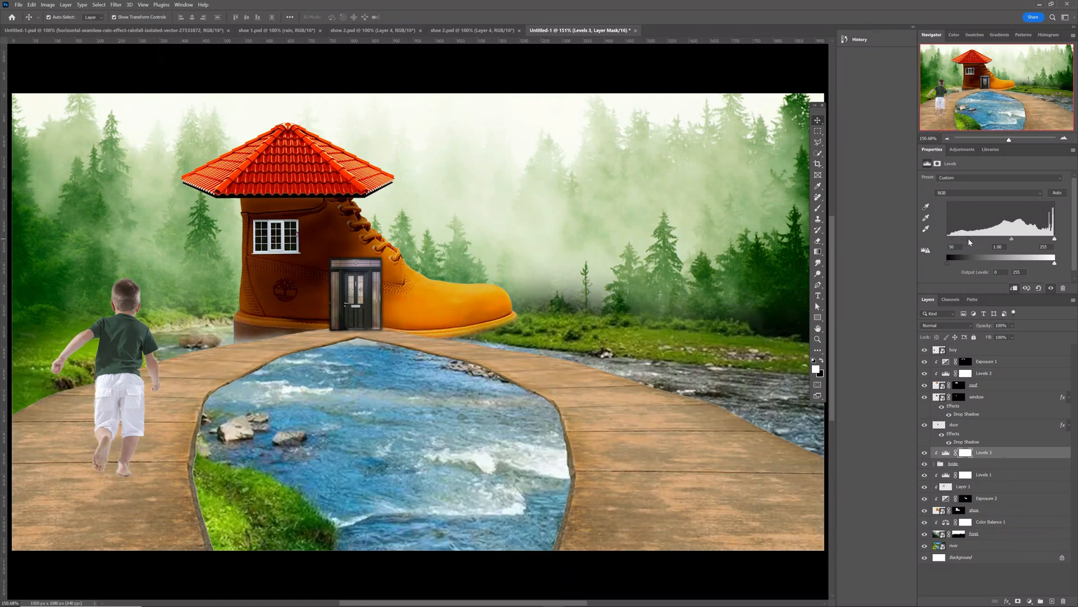
# Duplicate the boy layer and flip the copy downward into a flattened shadow shape beneath his feet.
pyautogui.click(126, 339)
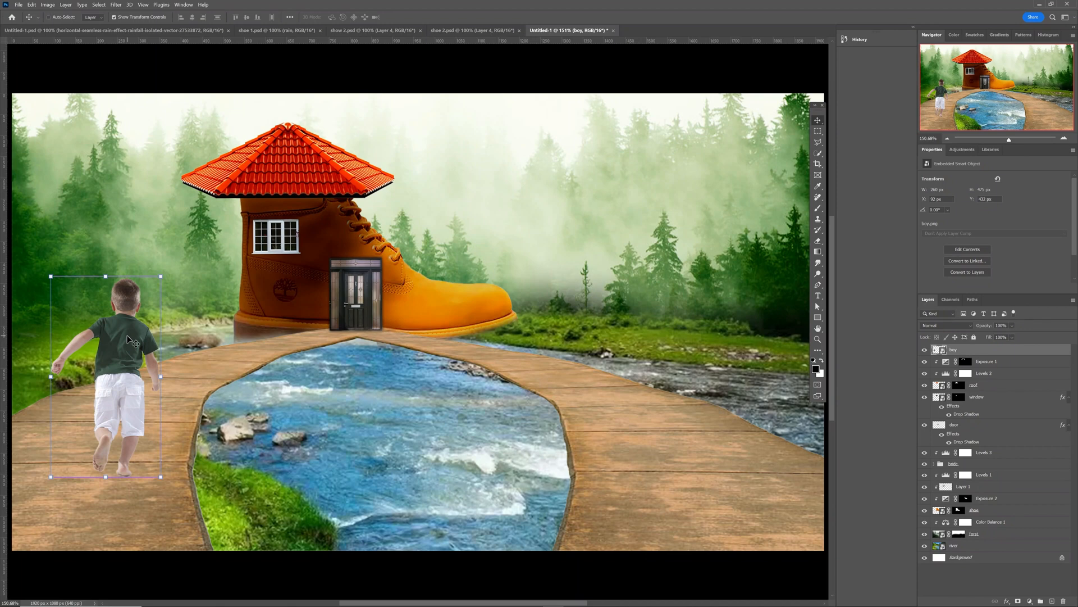
pyautogui.hotkey('ctrl', 'j')
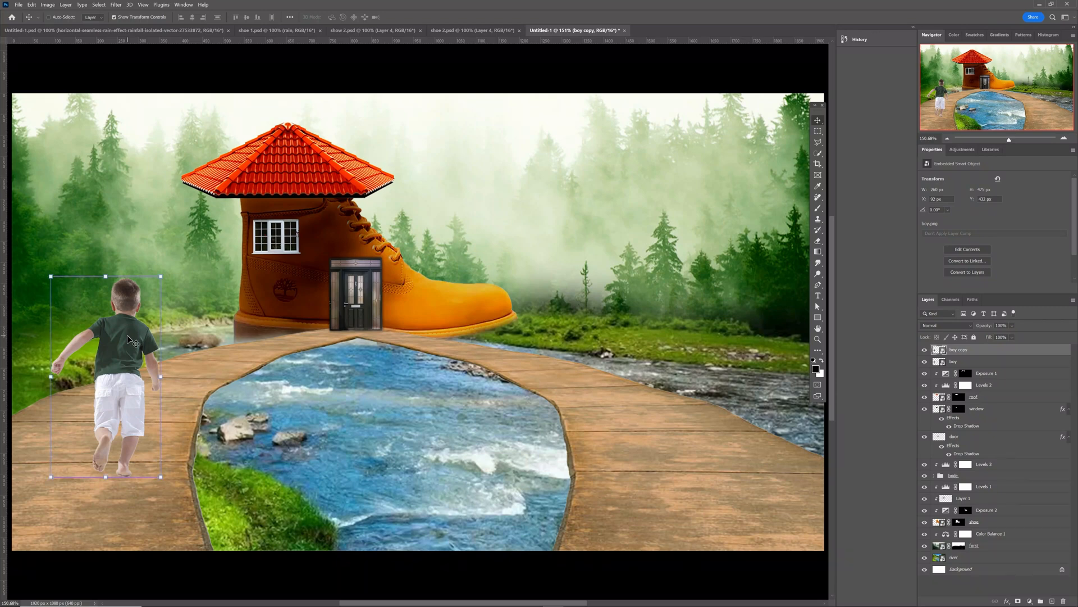
pyautogui.press('ctrl')
pyautogui.moveTo(106, 279); pyautogui.dragTo(102, 528)
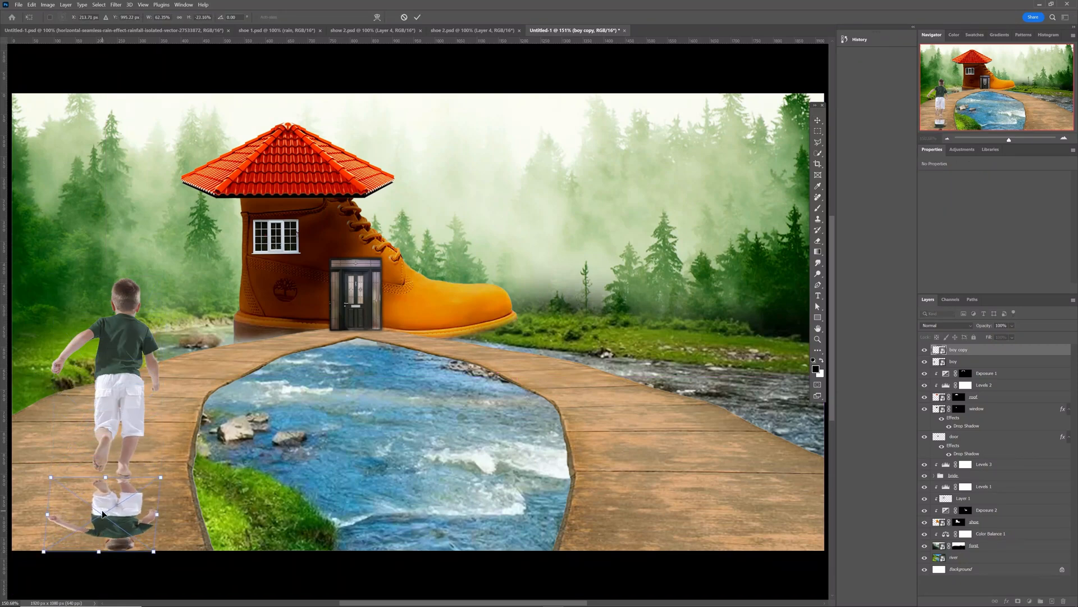
# Warp the flipped copy so its foot stretches up to meet the boy's raised foot.
pyautogui.rightClick(101, 512)
pyautogui.click(117, 433)
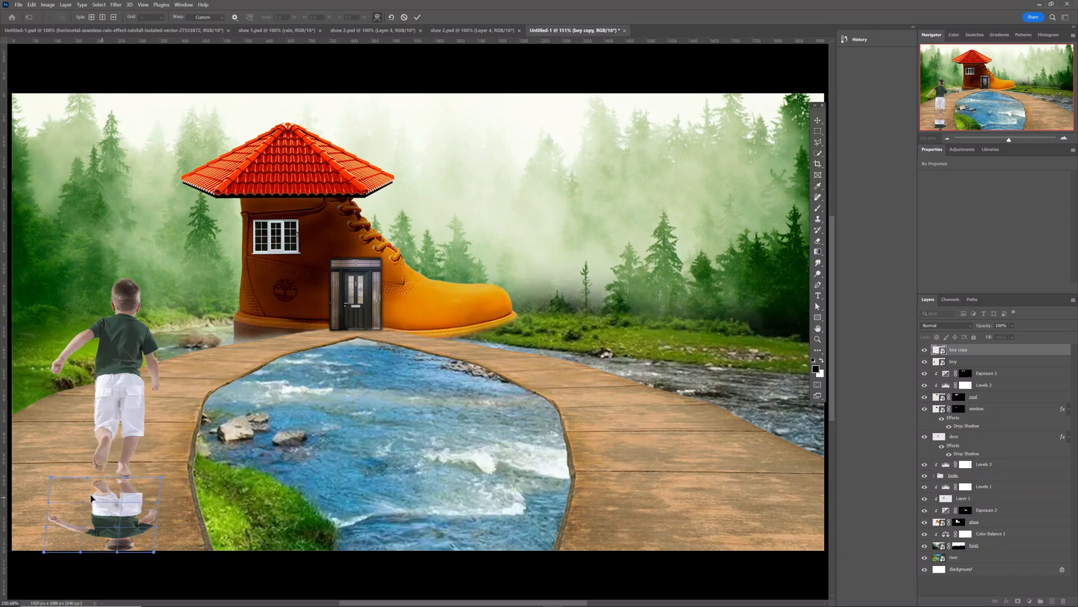
pyautogui.moveTo(88, 481); pyautogui.dragTo(90, 464)
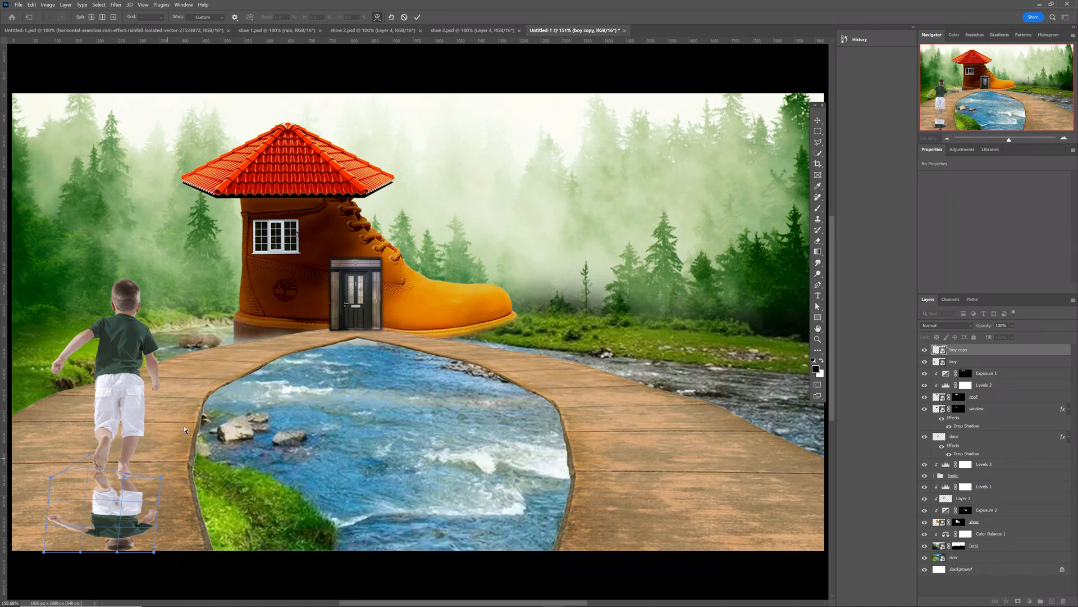
pyautogui.press('Return')
# Apply a black Color Overlay to the flipped boy copy and lower the layer's opacity to make a faint shadow.
pyautogui.doubleClick(980, 351)
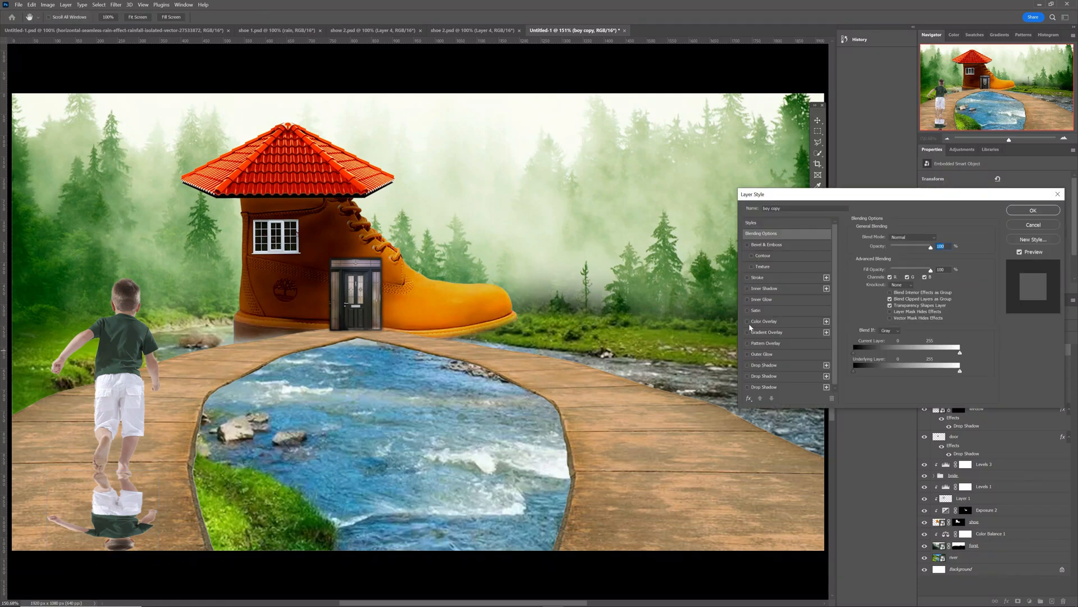
pyautogui.click(750, 323)
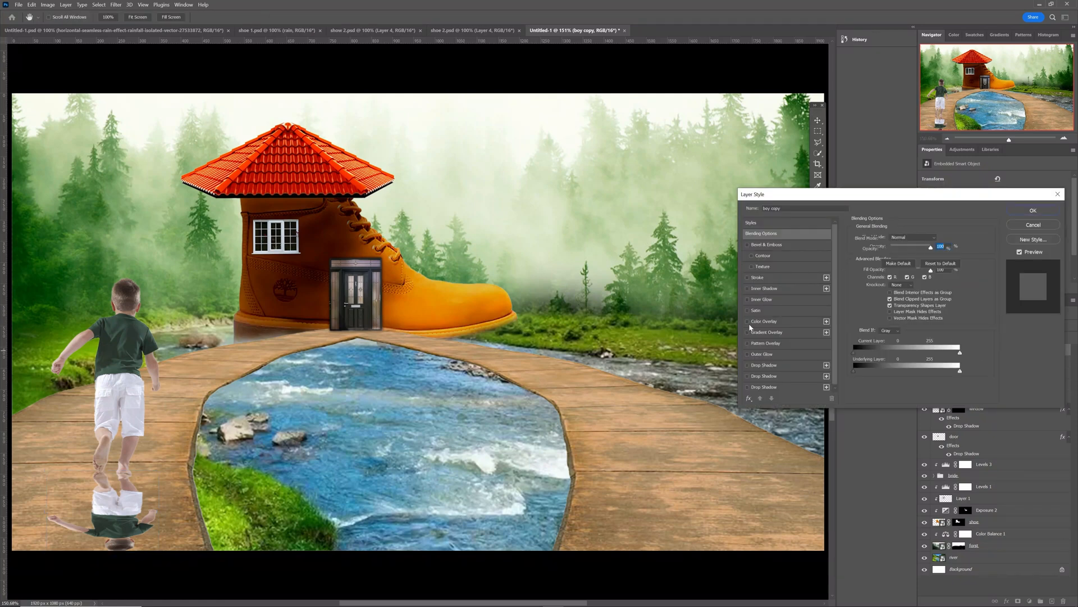
pyautogui.click(1023, 213)
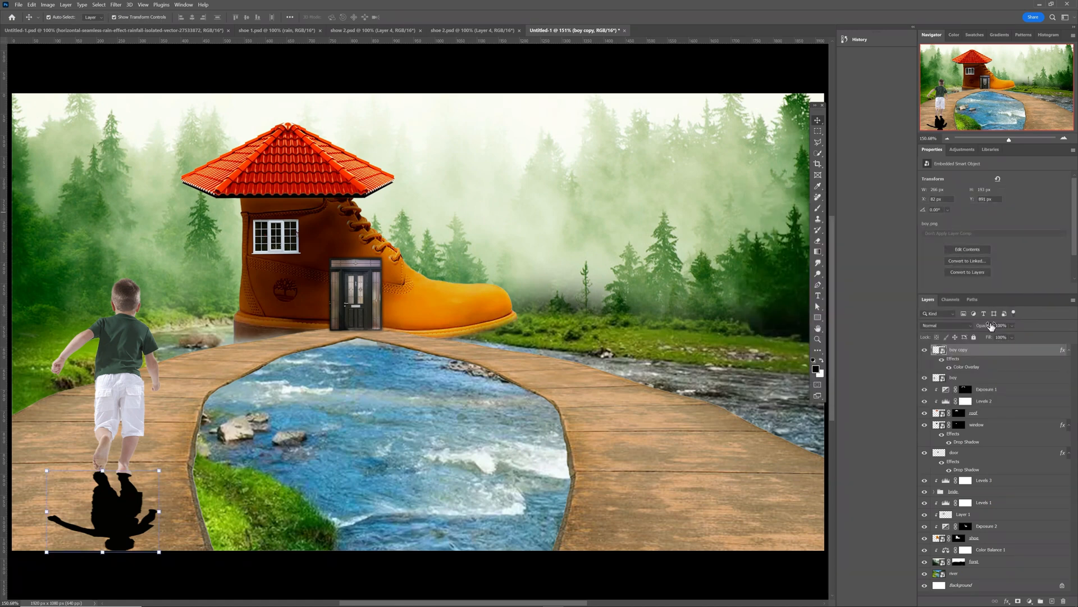
pyautogui.moveTo(990, 327)
pyautogui.mouseDown()
pyautogui.moveTo(964, 331)
pyautogui.moveTo(980, 328)
pyautogui.mouseUp()
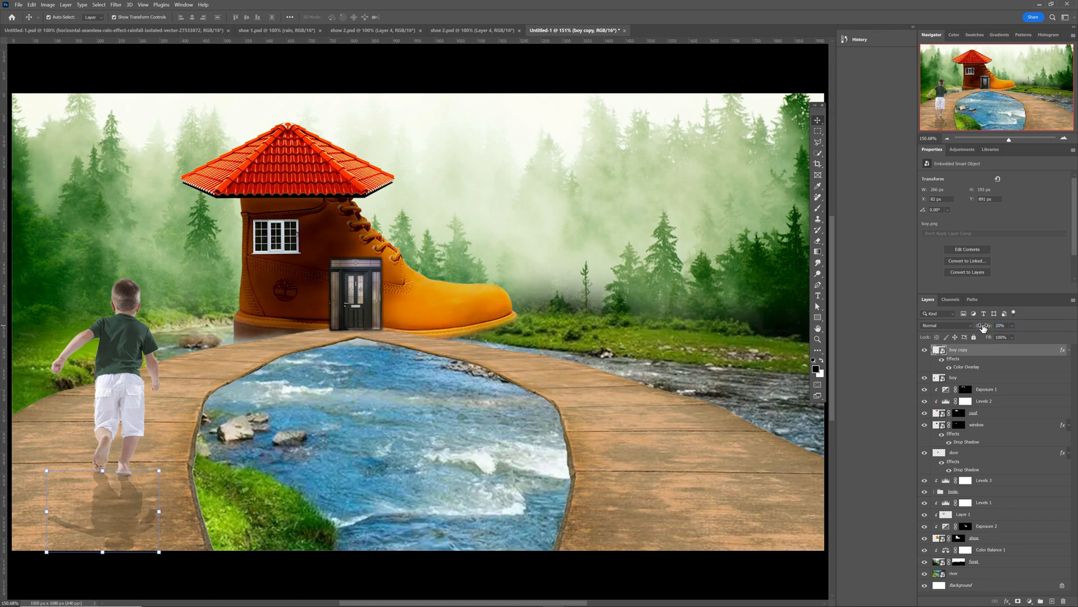
# Soften the boy's shadow with a Gaussian Blur of 8.8 pixels radius.
pyautogui.click(115, 5)
pyautogui.moveTo(202, 103)
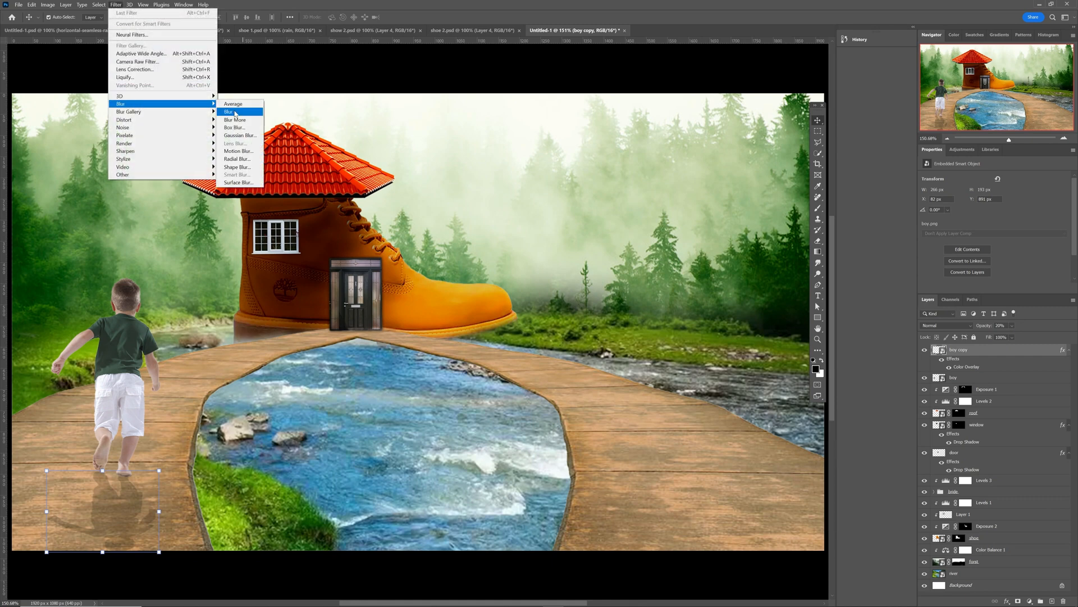
pyautogui.click(245, 137)
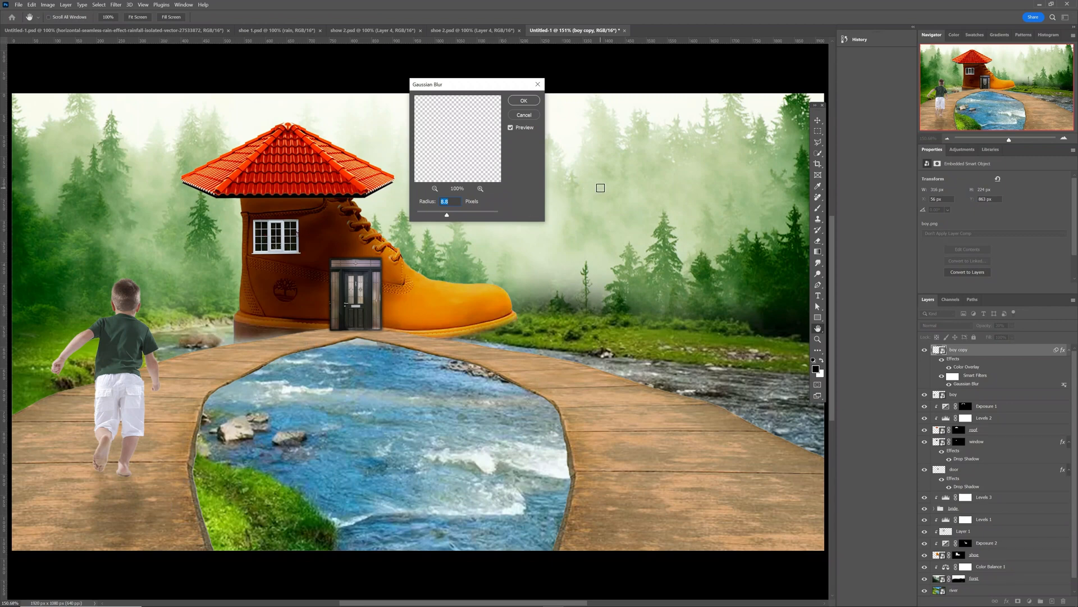
pyautogui.click(524, 101)
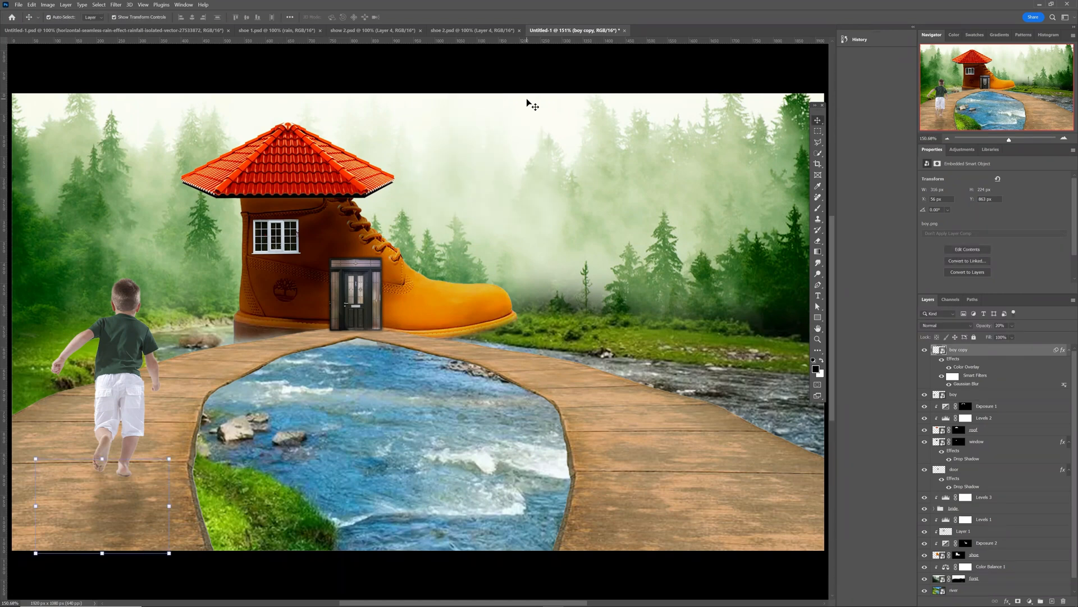
# Add a Levels adjustment clipped to the boy layer and raise its black input level to about 25.
pyautogui.click(227, 281)
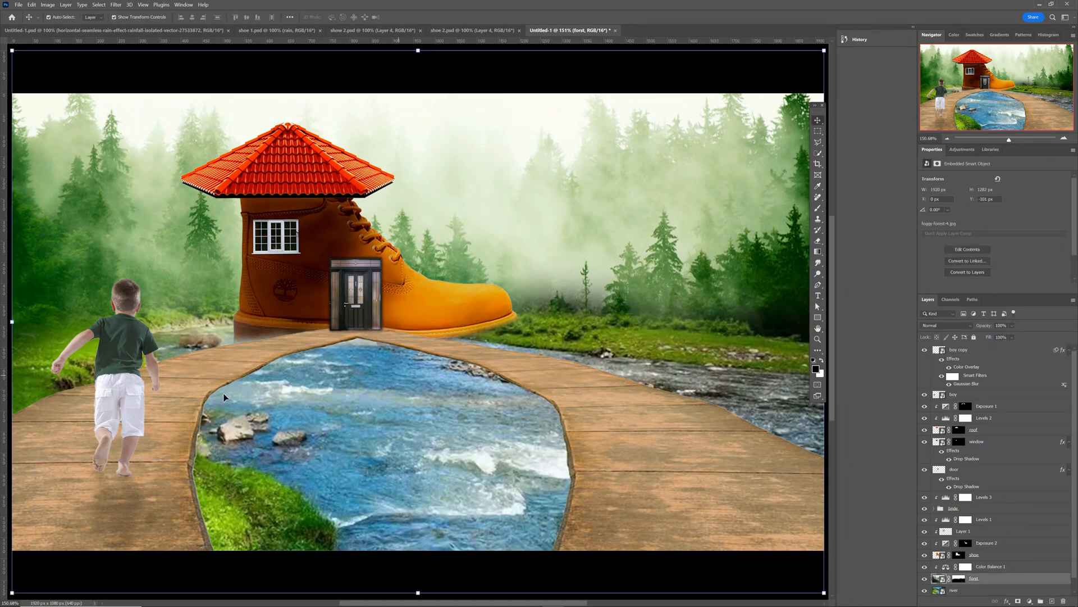
pyautogui.click(135, 384)
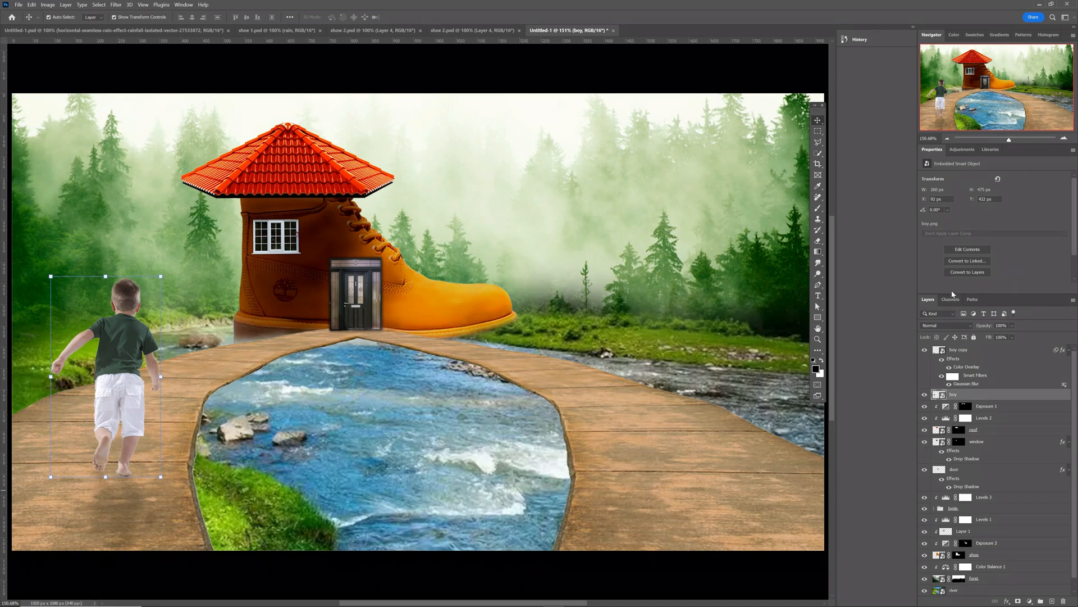
pyautogui.click(961, 150)
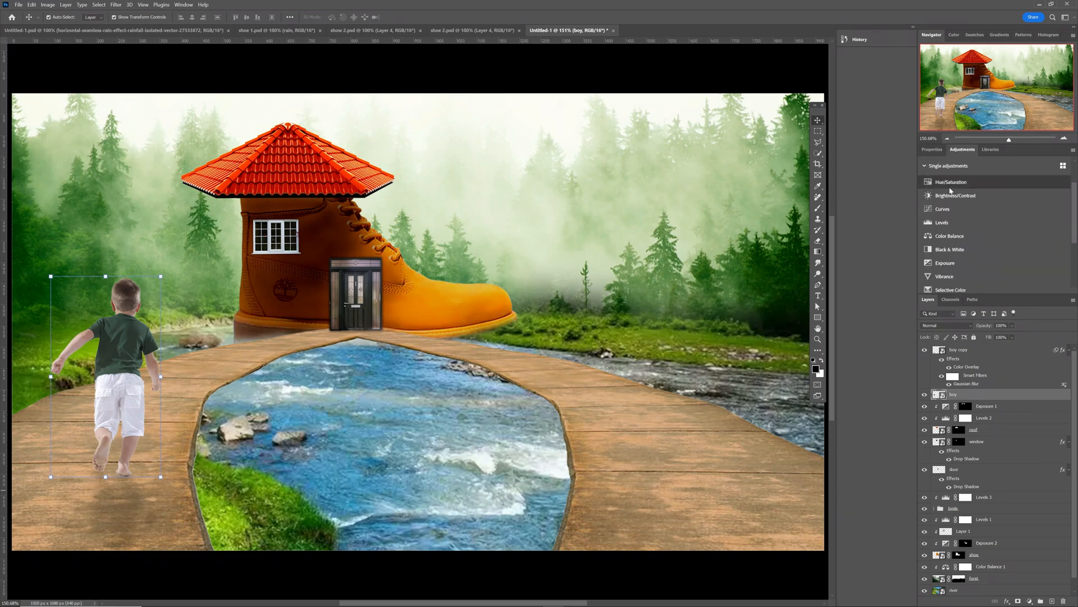
pyautogui.click(948, 223)
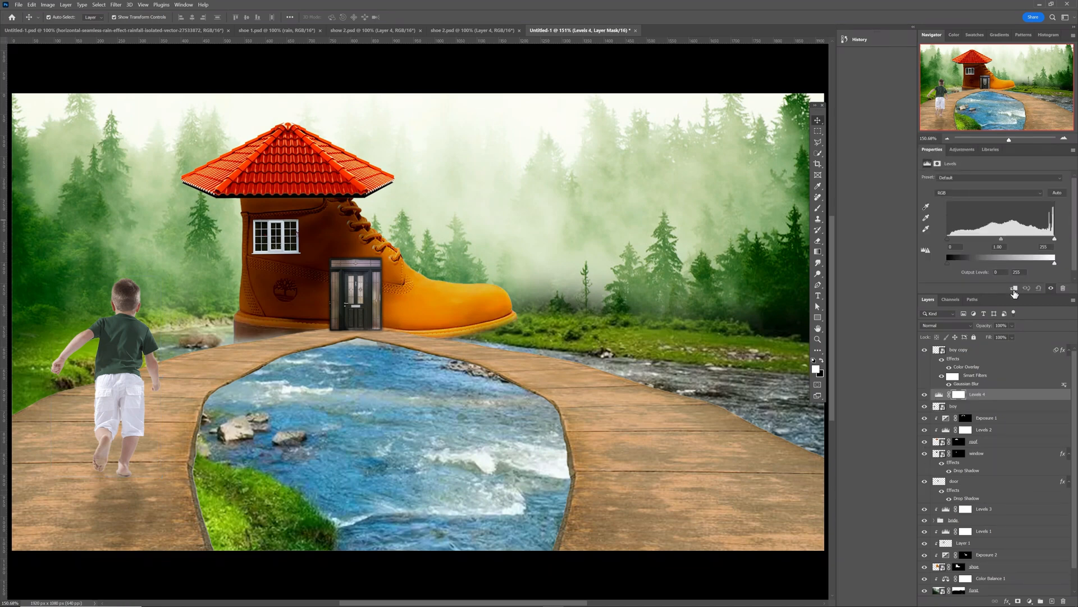
pyautogui.click(1014, 290)
pyautogui.moveTo(946, 239); pyautogui.dragTo(955, 239)
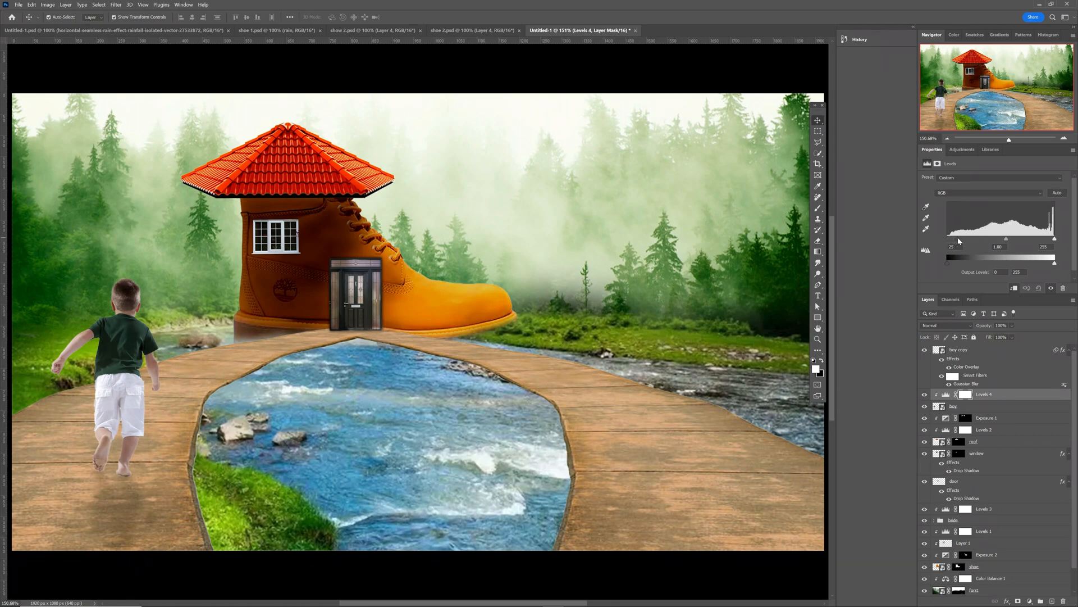
# Place the dog image above the boy's shadow layer and position it on the wooden path across the river from the boy.
pyautogui.click(976, 350)
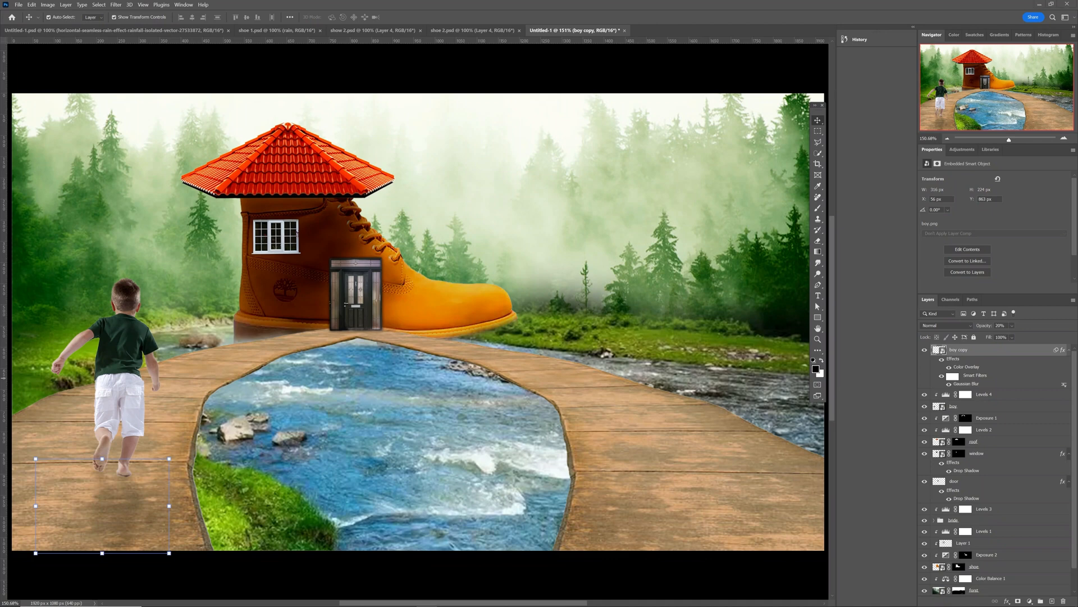
pyautogui.moveTo(1, 282); pyautogui.dragTo(568, 438)
pyautogui.moveTo(422, 341); pyautogui.dragTo(666, 423)
pyautogui.press('Return')
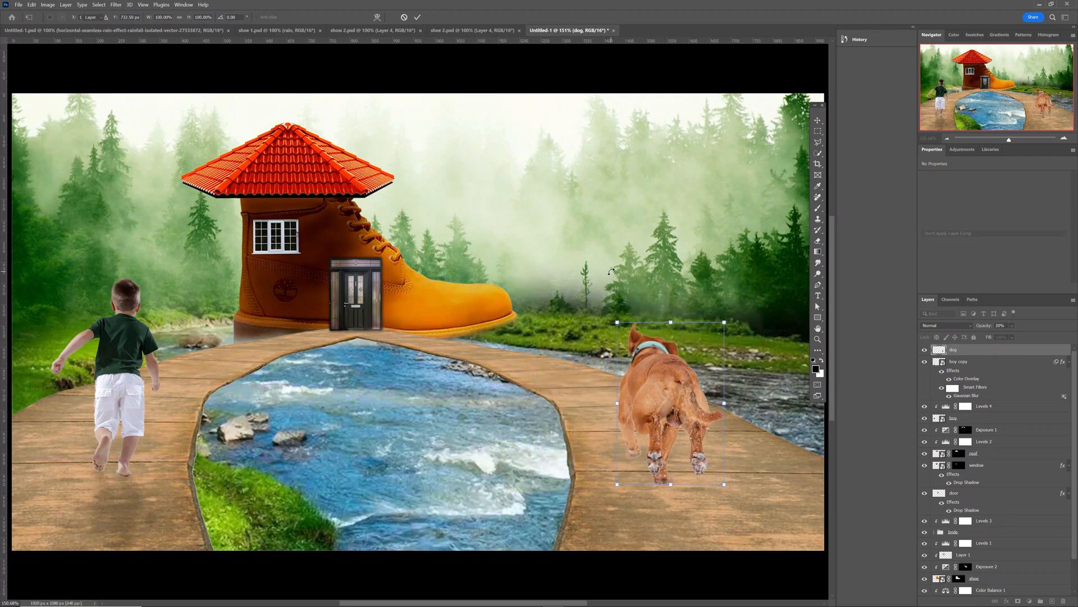
pyautogui.click(611, 276)
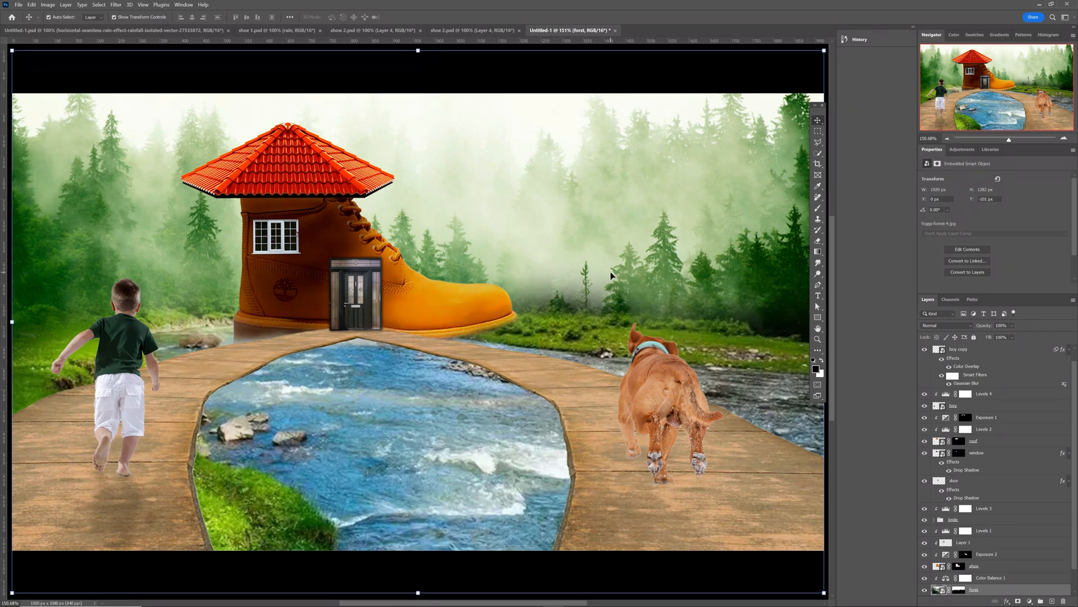
# Create a new layer directly above the dog layer and clip it to the dog.
pyautogui.click(665, 382)
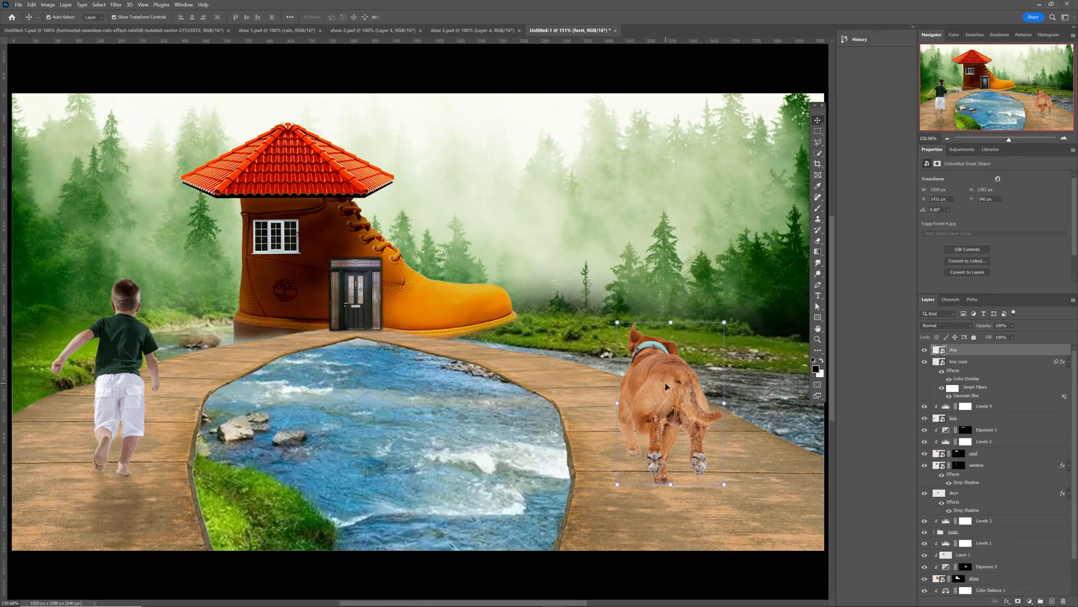
pyautogui.click(1054, 602)
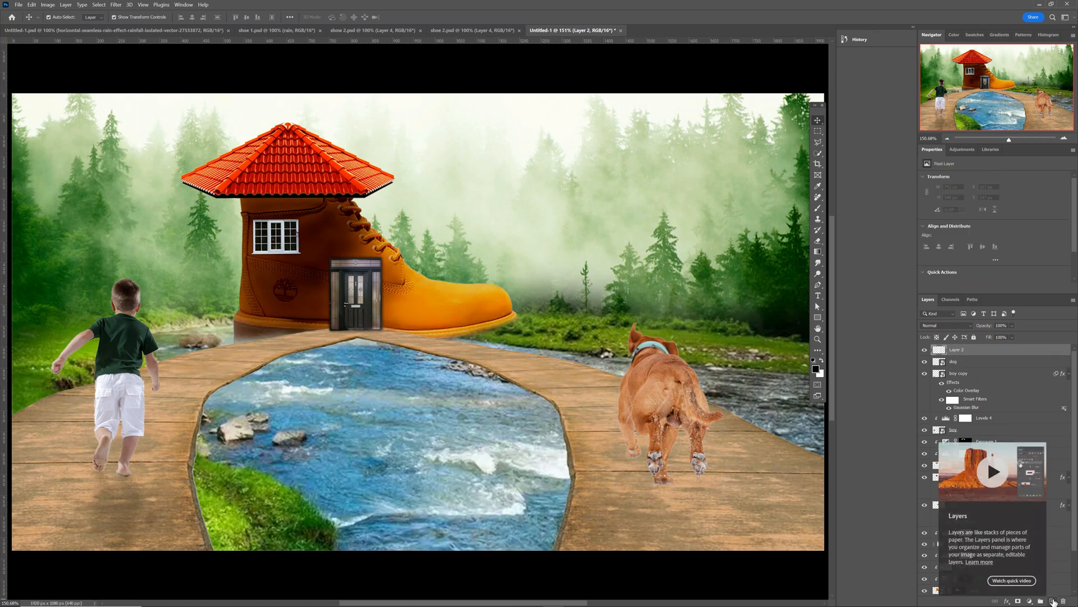
pyautogui.keyDown('alt'); pyautogui.click(933, 354); pyautogui.keyUp('alt')
# Paint soft black shading onto the dog's lifted front paw on the clipped layer at 52% brush opacity.
pyautogui.press('z')
pyautogui.moveTo(660, 440); pyautogui.dragTo(684, 448)
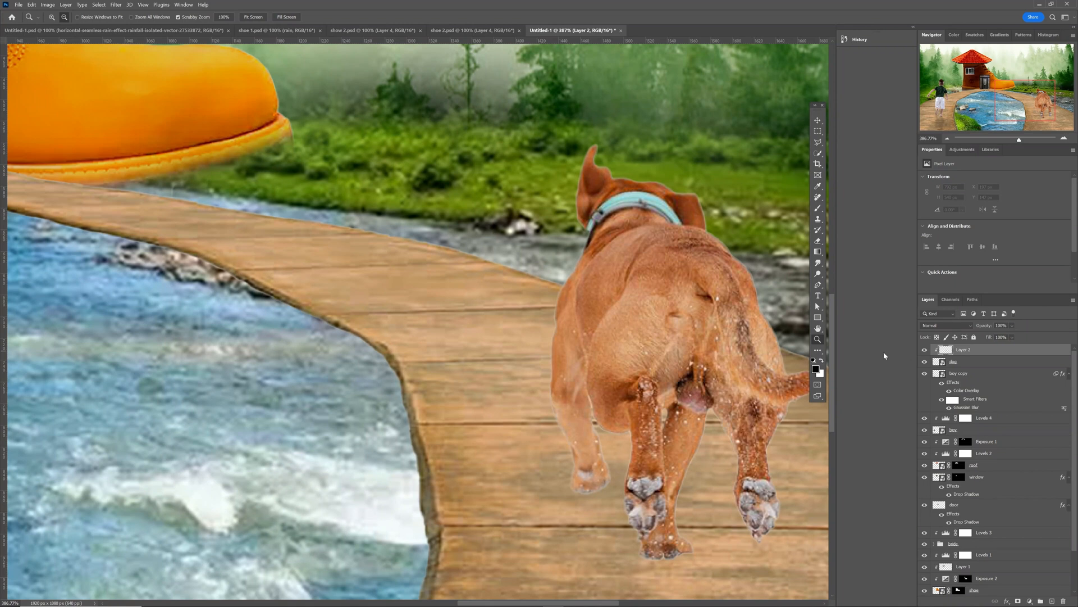
pyautogui.press('b')
pyautogui.moveTo(627, 401); pyautogui.dragTo(590, 398)
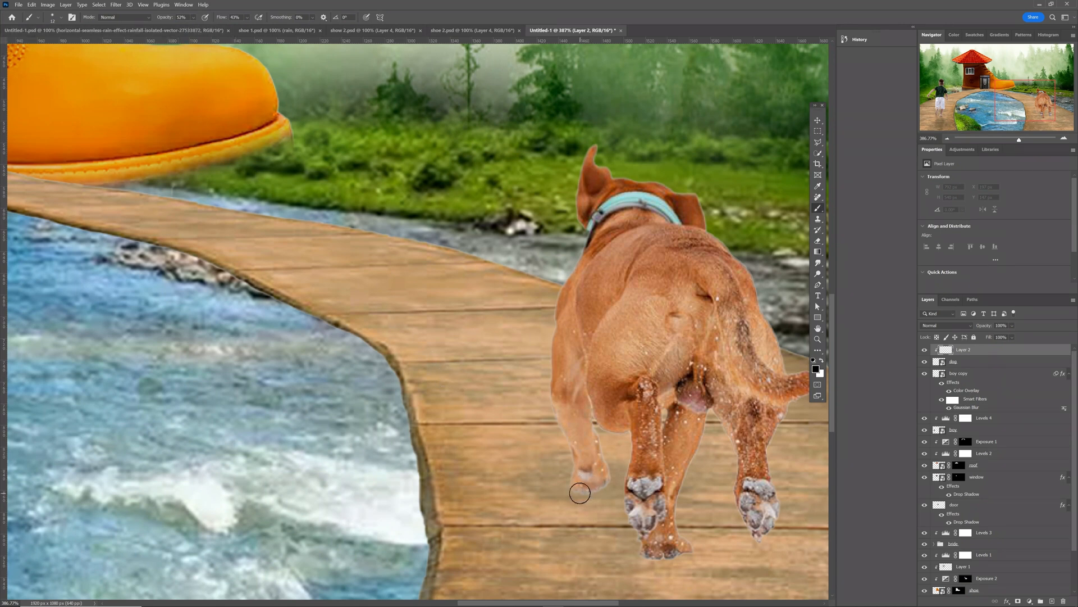
pyautogui.moveTo(580, 492)
pyautogui.mouseDown()
pyautogui.moveTo(609, 485)
pyautogui.moveTo(567, 490)
pyautogui.moveTo(612, 484)
pyautogui.moveTo(579, 493)
pyautogui.moveTo(587, 495)
pyautogui.mouseUp()
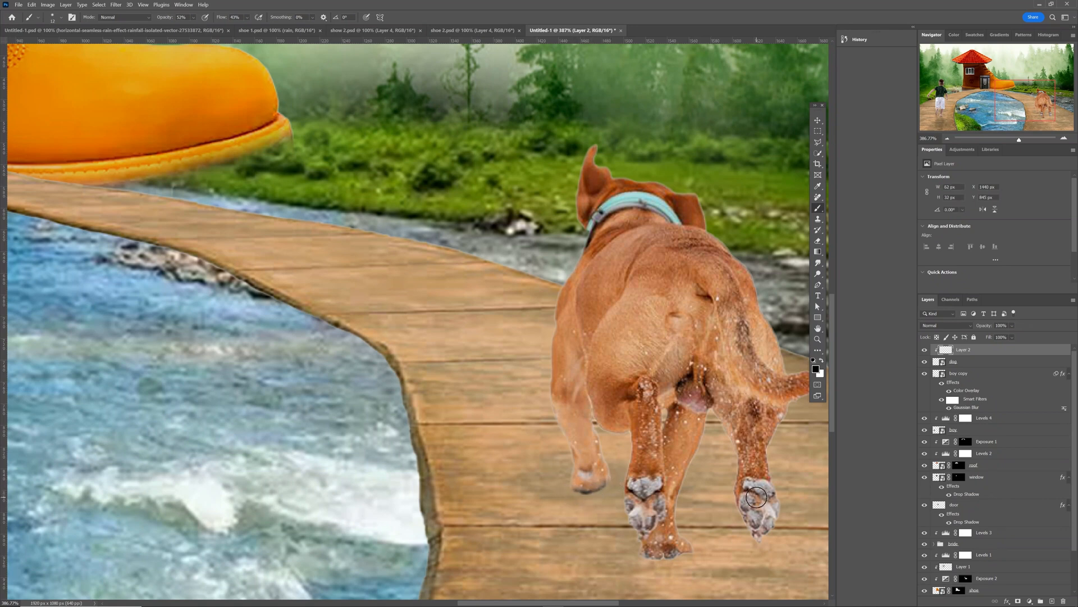
# Add a new layer clipped to the dog-side wooden path and paint a soft black shadow beneath the dog's front paw.
pyautogui.press('v')
pyautogui.click(538, 563)
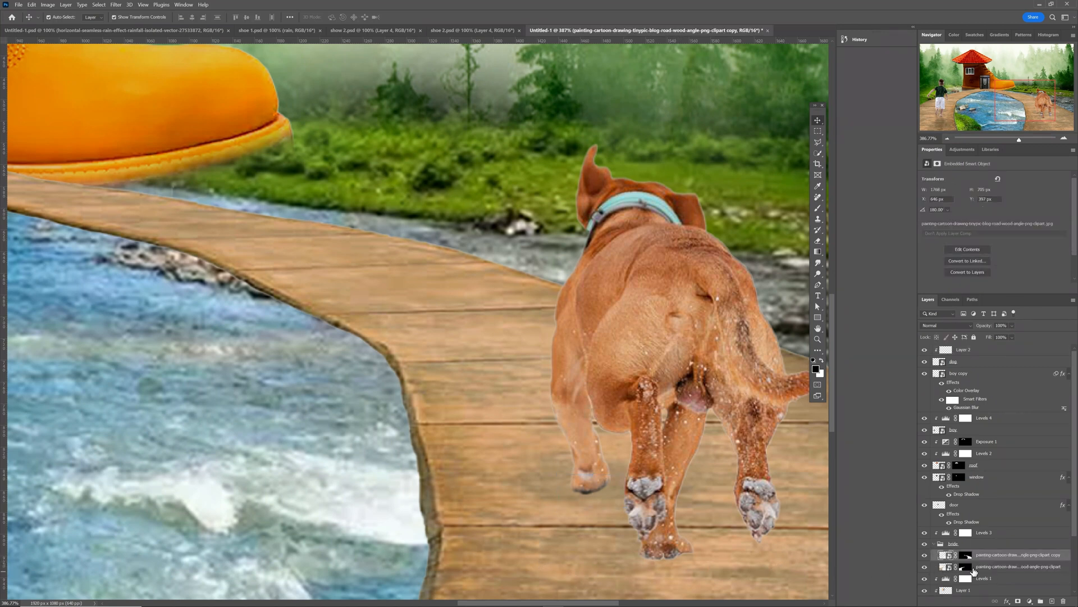
pyautogui.click(1053, 602)
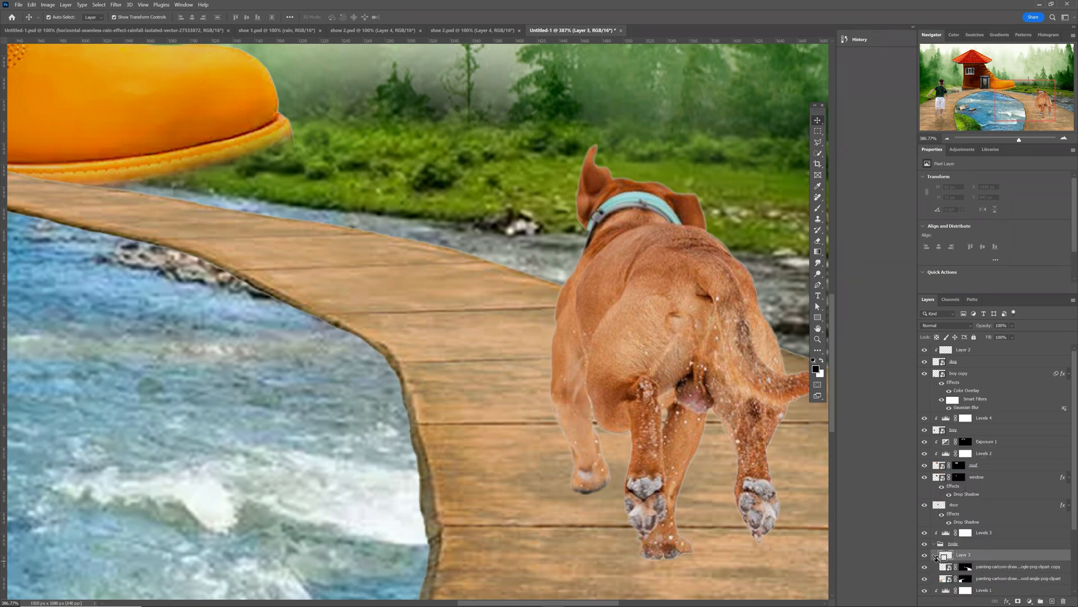
pyautogui.keyDown('alt'); pyautogui.click(935, 557); pyautogui.keyUp('alt')
pyautogui.press('b')
pyautogui.moveTo(577, 507)
pyautogui.mouseDown()
pyautogui.moveTo(577, 494)
pyautogui.moveTo(608, 486)
pyautogui.mouseUp()
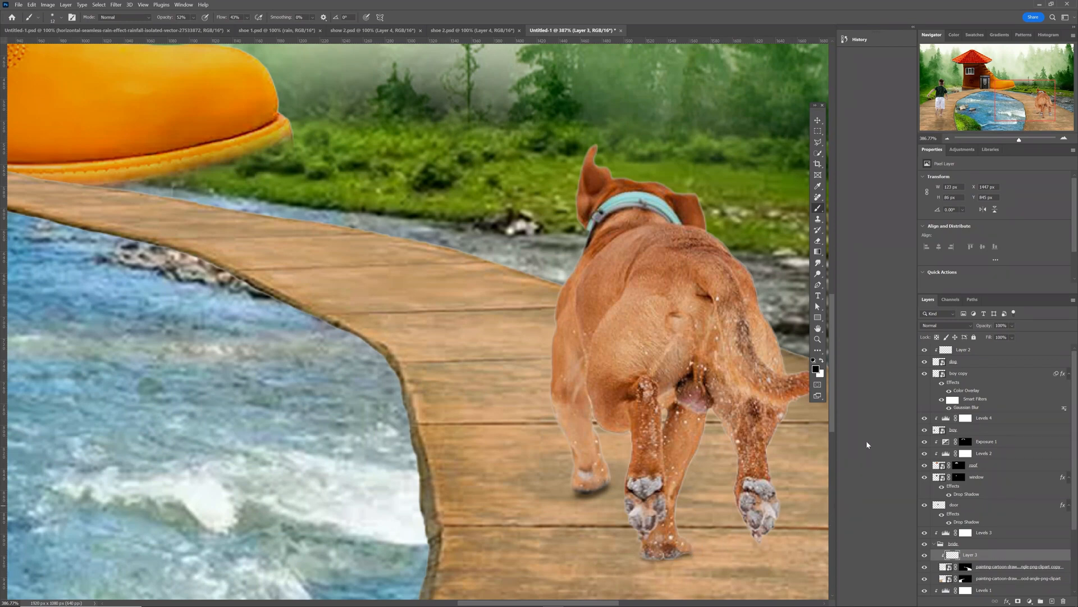
# Return to the layer clipped to the dog and paint black shading along the bottom of its lowest paw.
pyautogui.click(975, 351)
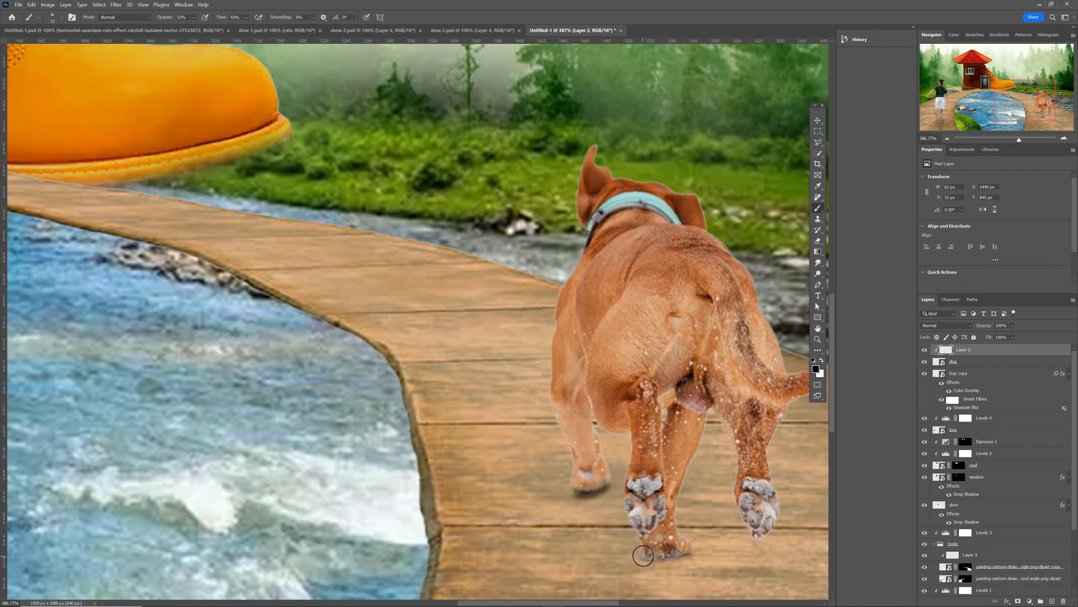
pyautogui.moveTo(644, 555); pyautogui.dragTo(650, 555)
pyautogui.scroll(-4, 643, 562)
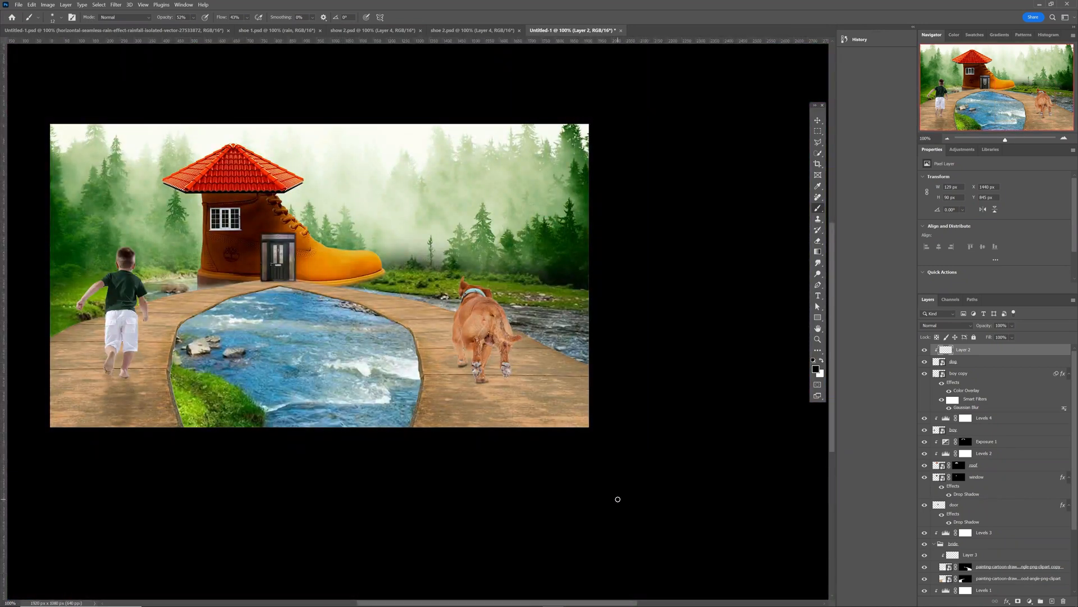
# Add an Exposure adjustment clipped to the wooden path group and raise its exposure to about +0.7.
pyautogui.press('v')
pyautogui.click(378, 477)
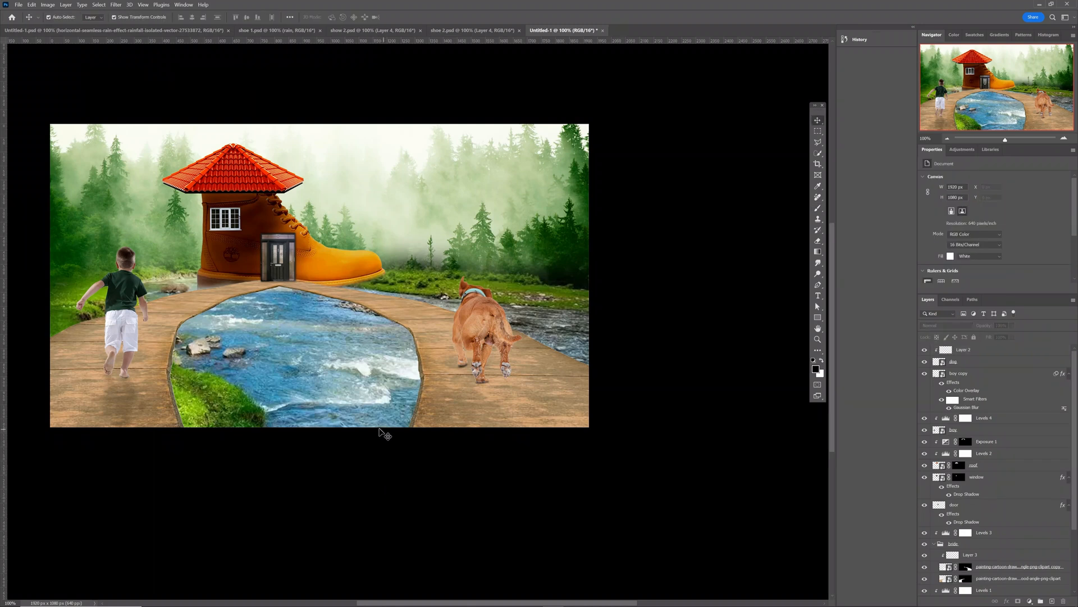
pyautogui.click(434, 385)
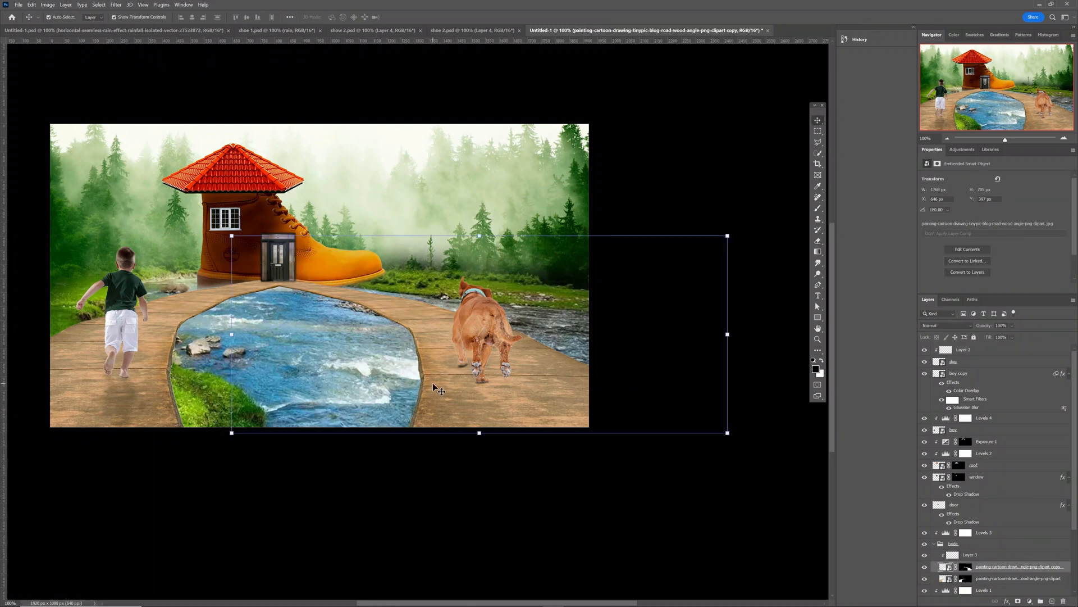
pyautogui.click(973, 545)
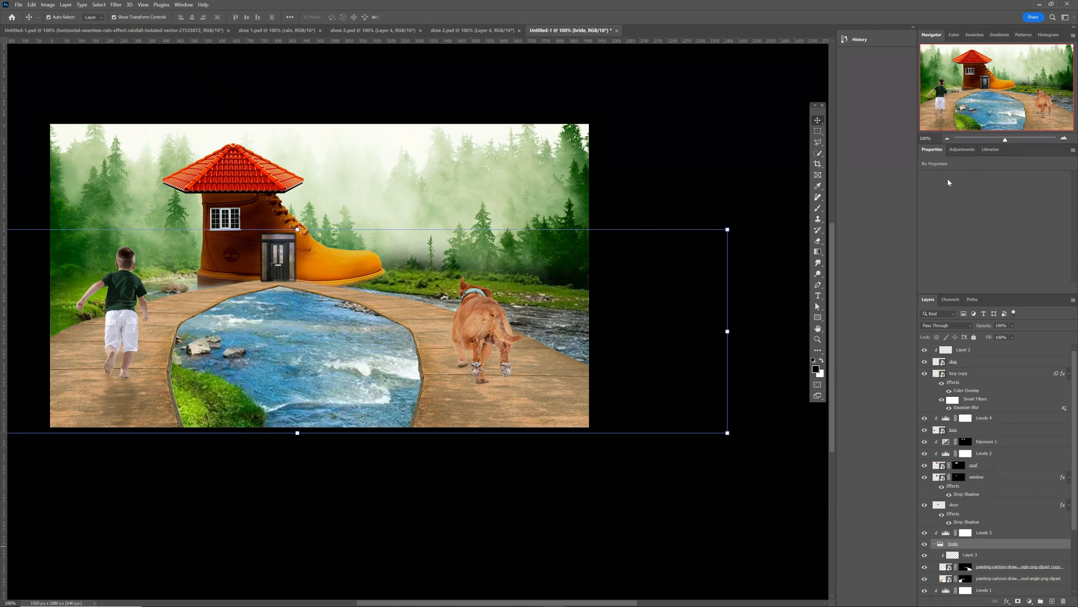
pyautogui.click(953, 150)
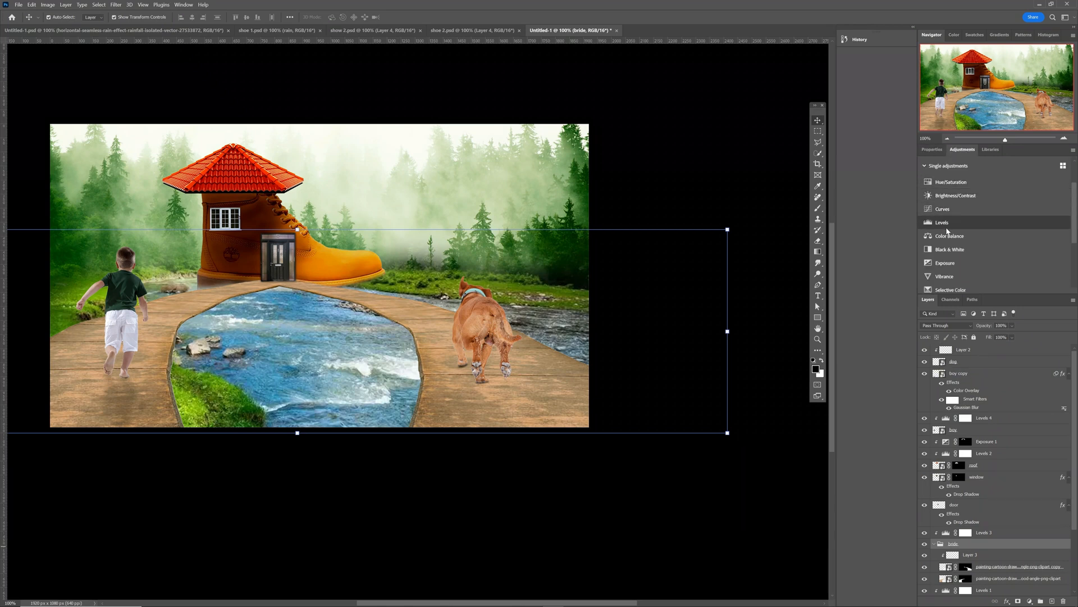
pyautogui.click(948, 263)
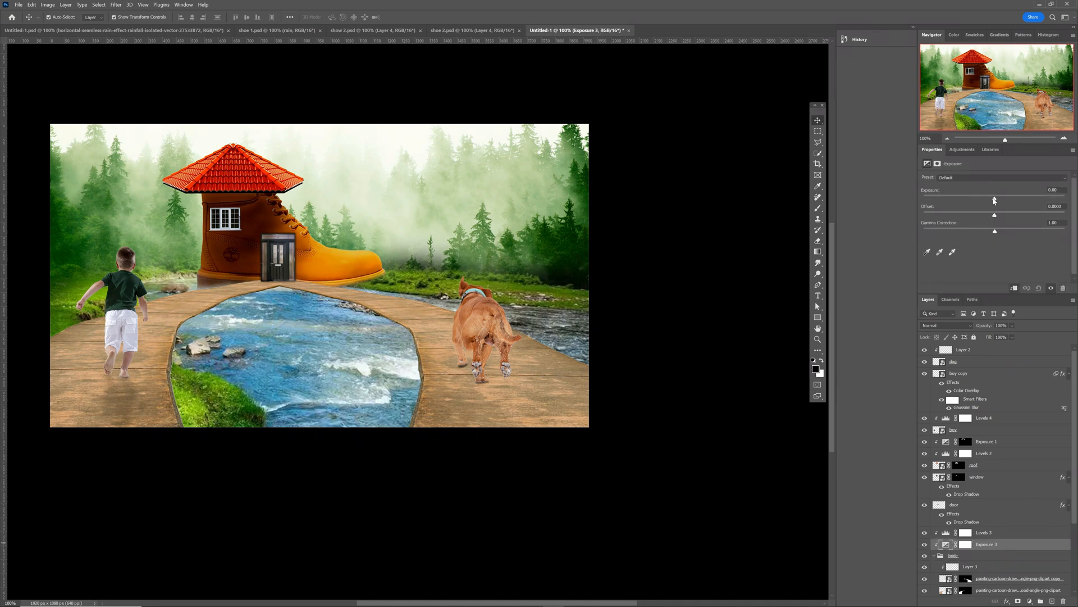
pyautogui.moveTo(999, 198); pyautogui.dragTo(1003, 200)
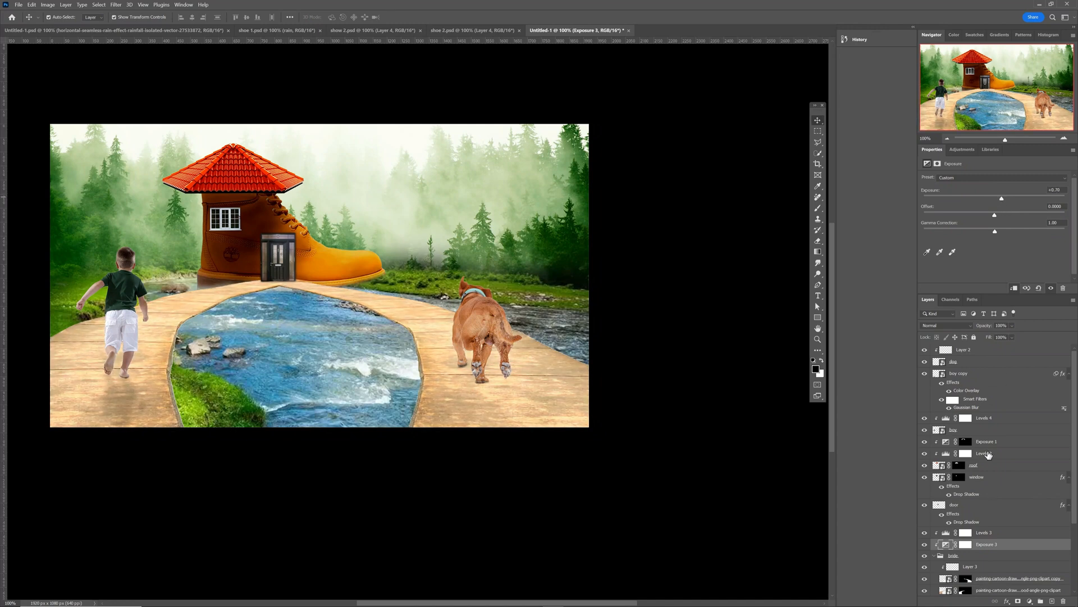
# Invert the path Exposure mask and paint white at 25% brush opacity to brighten parts of both wooden paths.
pyautogui.click(965, 545)
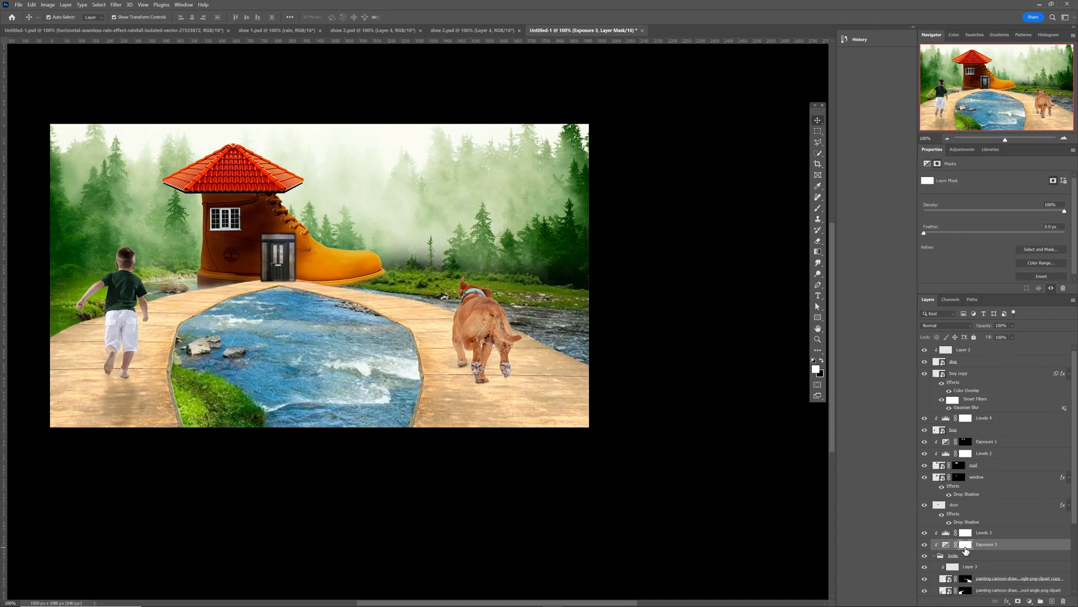
pyautogui.hotkey('ctrl', 'i')
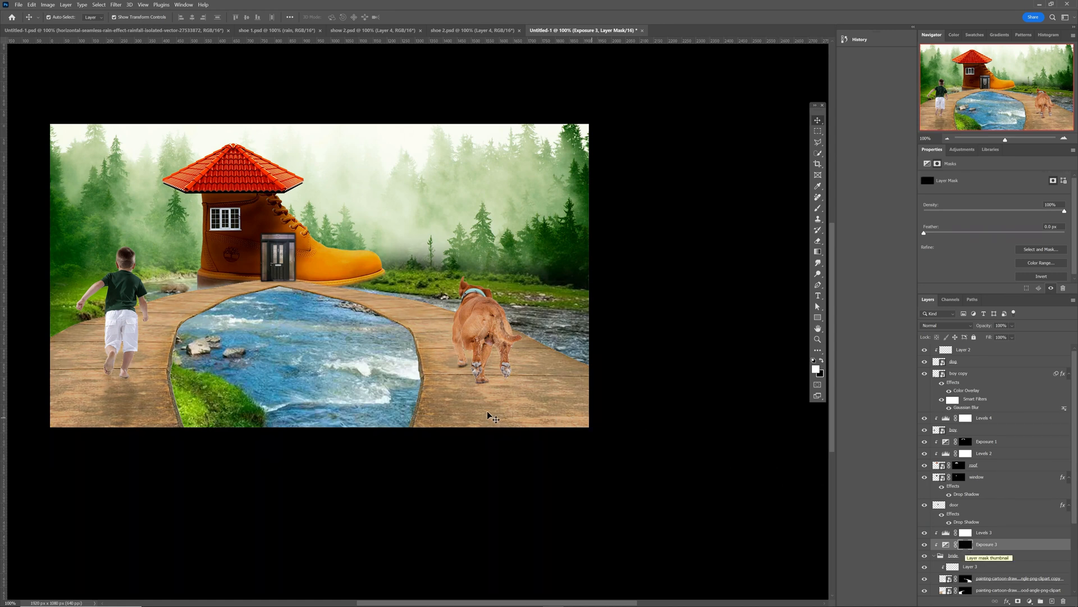
pyautogui.press('b')
pyautogui.moveTo(443, 409); pyautogui.dragTo(481, 412)
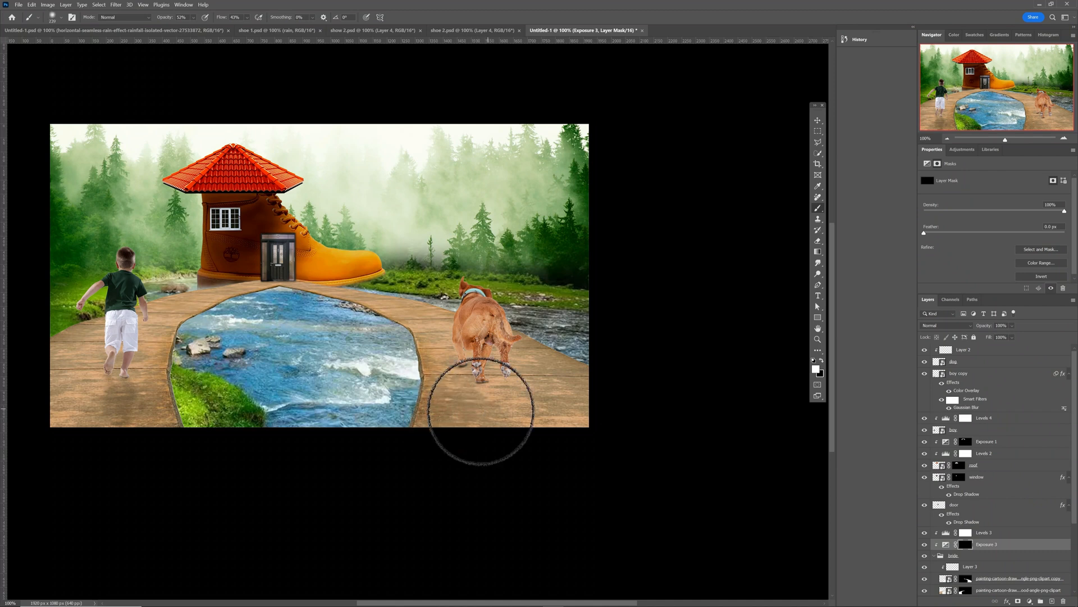
pyautogui.click(194, 20)
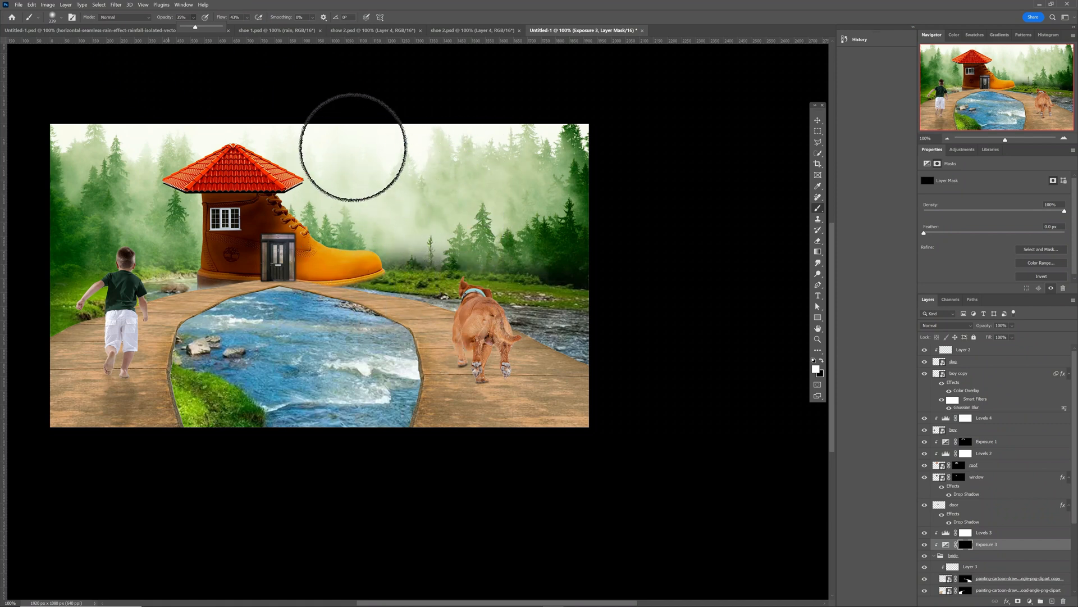
pyautogui.moveTo(391, 307)
pyautogui.mouseDown()
pyautogui.moveTo(431, 337)
pyautogui.moveTo(364, 296)
pyautogui.moveTo(411, 335)
pyautogui.moveTo(469, 347)
pyautogui.moveTo(487, 421)
pyautogui.moveTo(489, 402)
pyautogui.moveTo(433, 337)
pyautogui.moveTo(439, 323)
pyautogui.mouseUp()
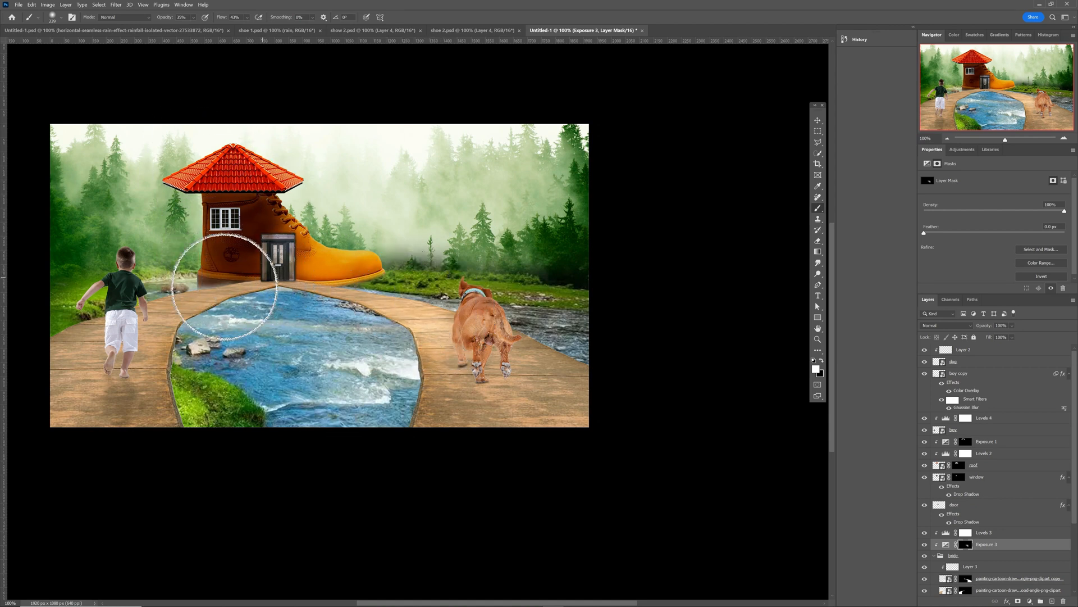
pyautogui.moveTo(178, 306)
pyautogui.mouseDown()
pyautogui.moveTo(146, 317)
pyautogui.moveTo(157, 297)
pyautogui.moveTo(143, 292)
pyautogui.moveTo(135, 306)
pyautogui.moveTo(174, 309)
pyautogui.moveTo(167, 326)
pyautogui.moveTo(138, 333)
pyautogui.moveTo(142, 315)
pyautogui.moveTo(131, 311)
pyautogui.moveTo(110, 324)
pyautogui.moveTo(143, 306)
pyautogui.moveTo(147, 320)
pyautogui.moveTo(322, 376)
pyautogui.mouseUp()
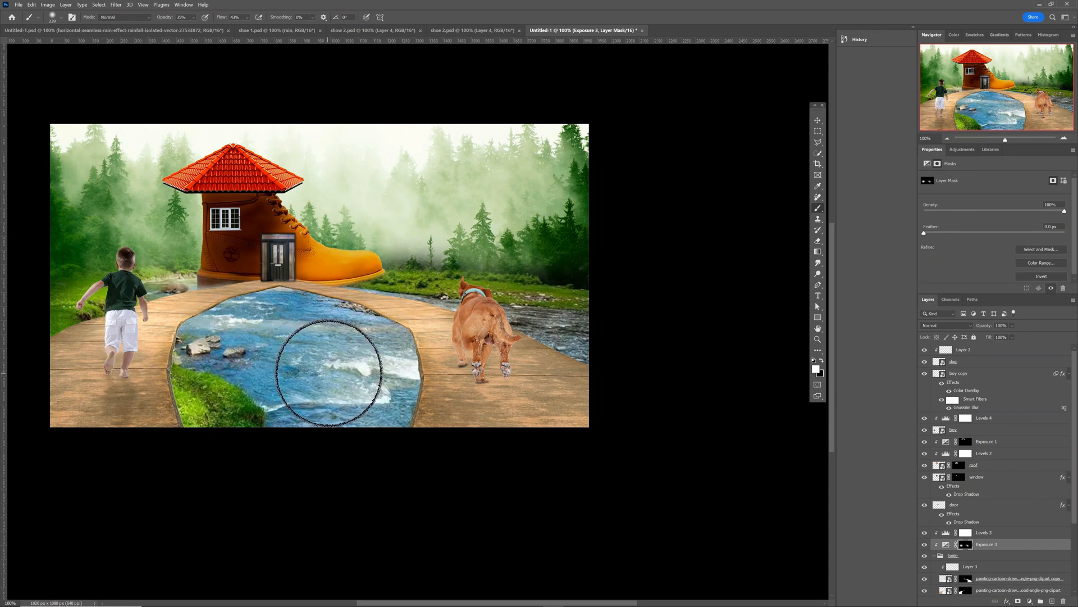
# Add an Exposure adjustment clipped to the river layer and raise its exposure to about +1.3.
pyautogui.press('v')
pyautogui.click(572, 342)
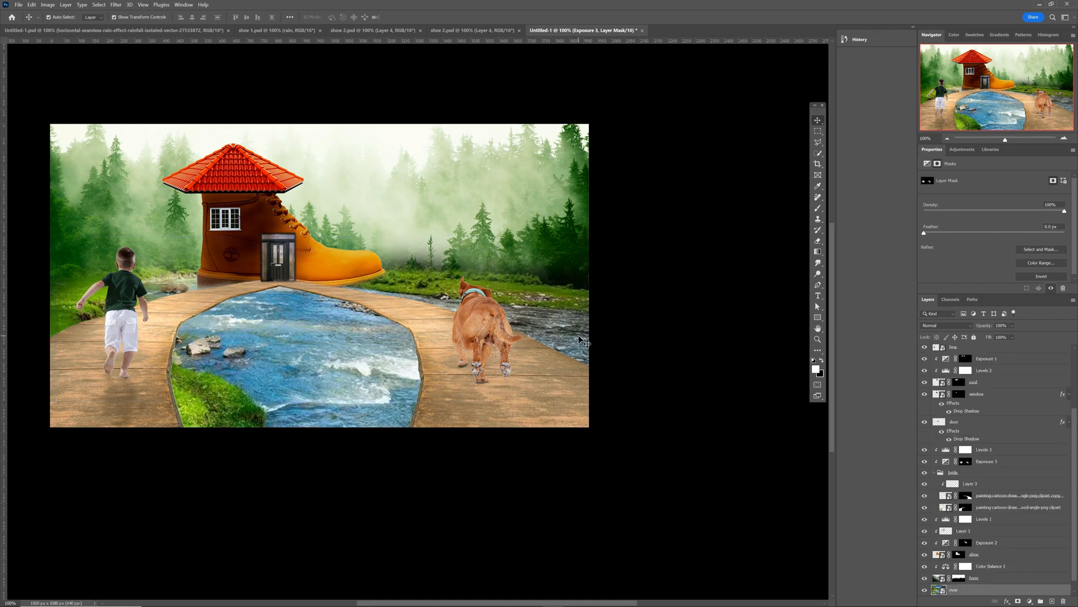
pyautogui.scroll(-1, 1029, 561)
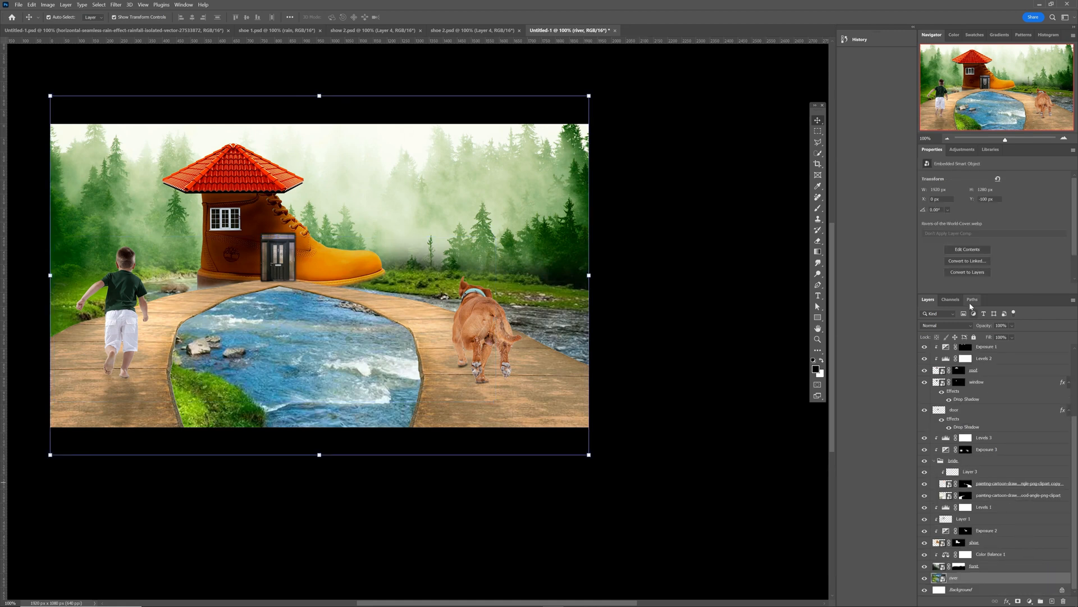
pyautogui.click(962, 149)
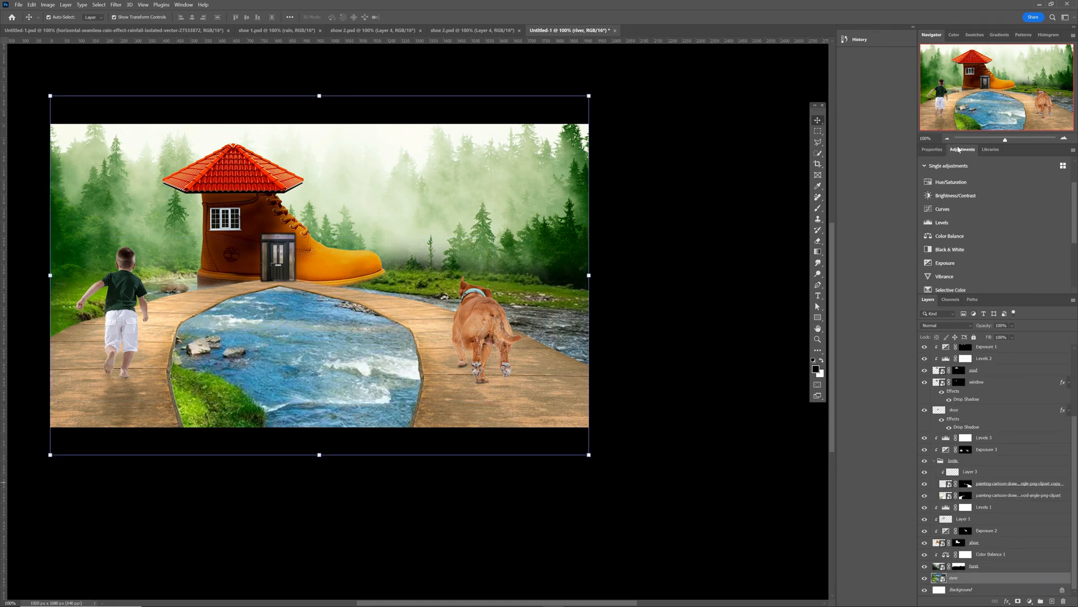
pyautogui.click(958, 262)
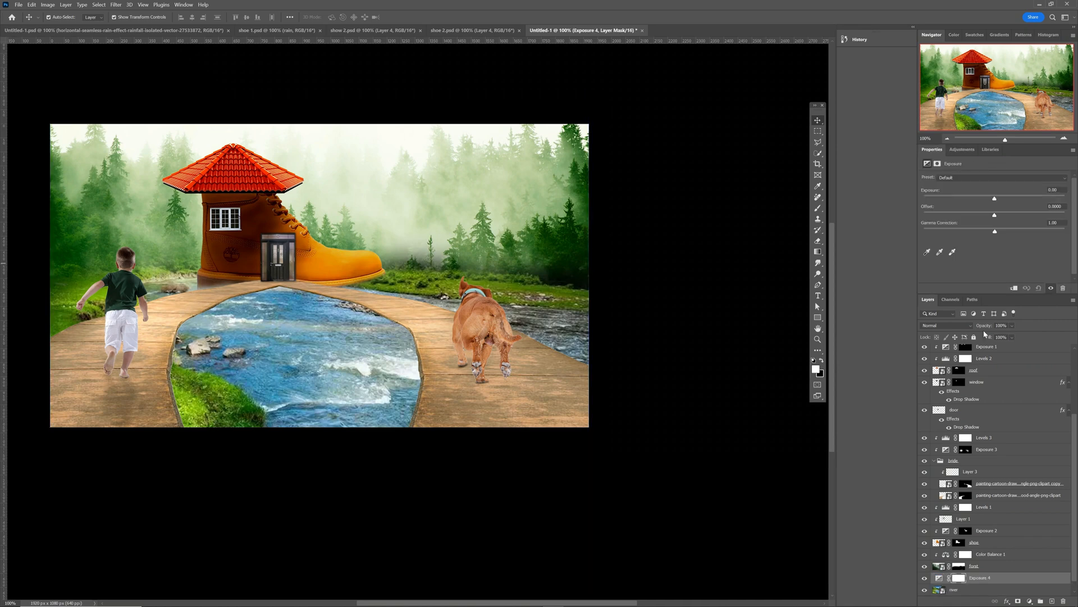
pyautogui.click(1014, 289)
pyautogui.moveTo(995, 199); pyautogui.dragTo(1009, 198)
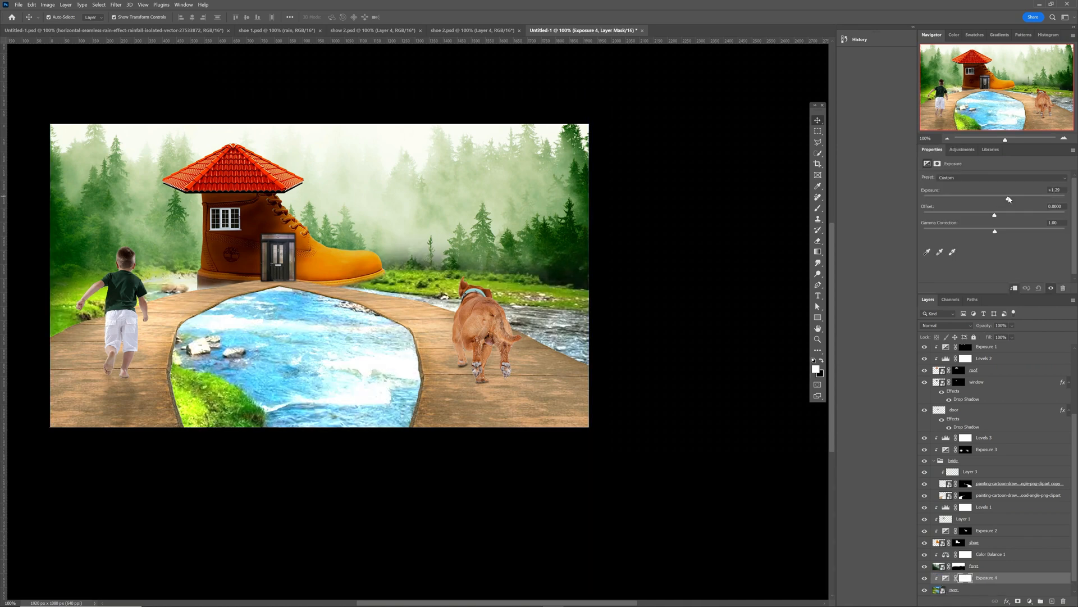
# Invert the river Exposure mask and paint white at 25% brush opacity to brighten the water between the paths.
pyautogui.click(962, 579)
pyautogui.hotkey('ctrl', 'i')
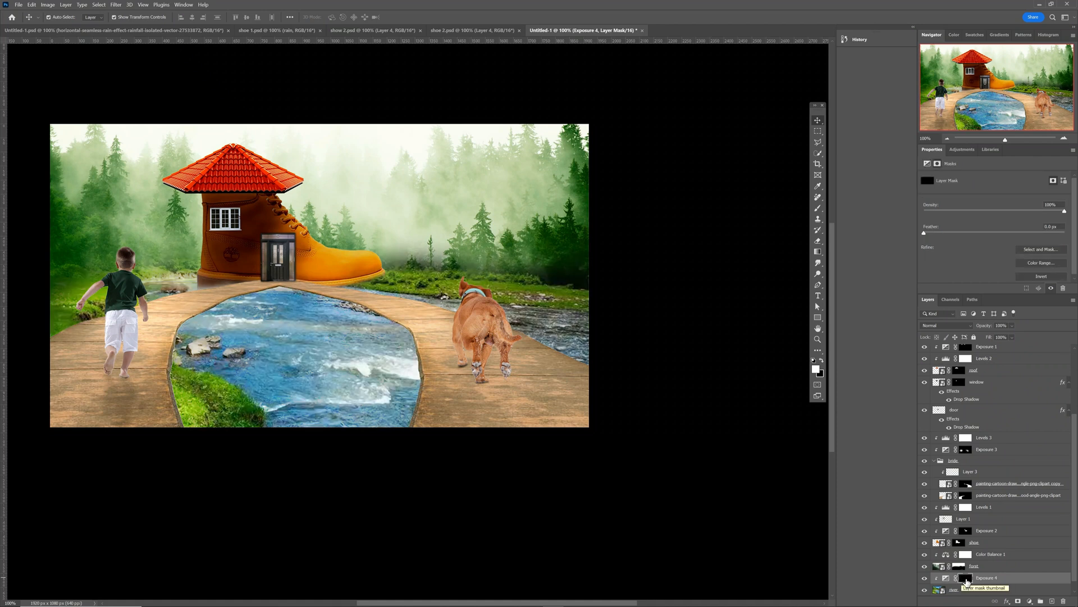
pyautogui.press('b')
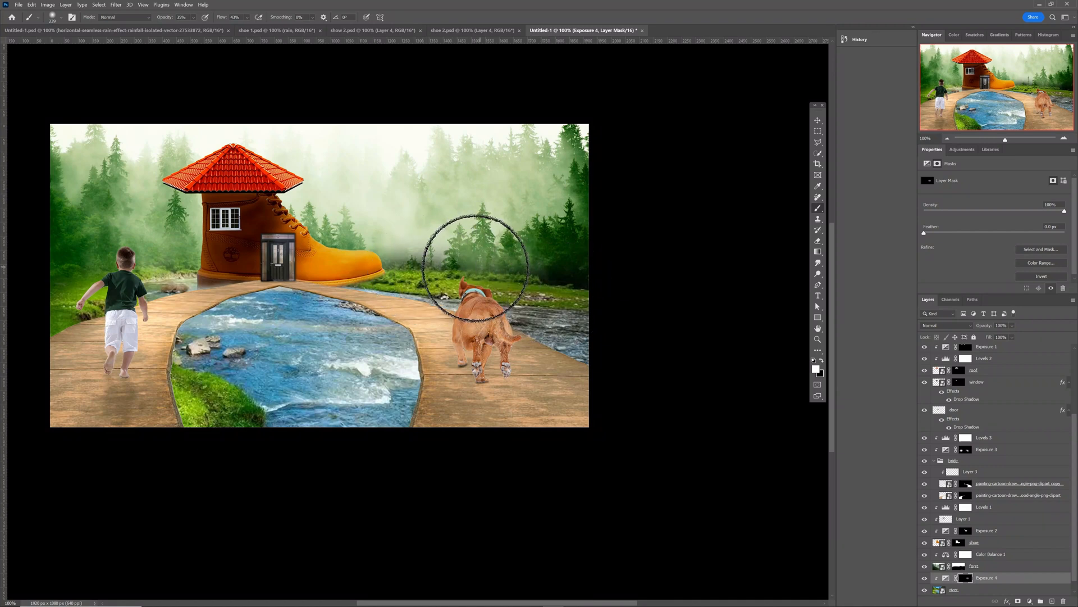
pyautogui.moveTo(361, 328)
pyautogui.mouseDown()
pyautogui.moveTo(364, 373)
pyautogui.moveTo(402, 376)
pyautogui.moveTo(364, 420)
pyautogui.mouseUp()
pyautogui.moveTo(345, 335)
pyautogui.mouseDown()
pyautogui.moveTo(366, 400)
pyautogui.moveTo(399, 413)
pyautogui.mouseUp()
pyautogui.moveTo(308, 317)
pyautogui.mouseDown()
pyautogui.moveTo(323, 421)
pyautogui.moveTo(318, 342)
pyautogui.moveTo(328, 414)
pyautogui.mouseUp()
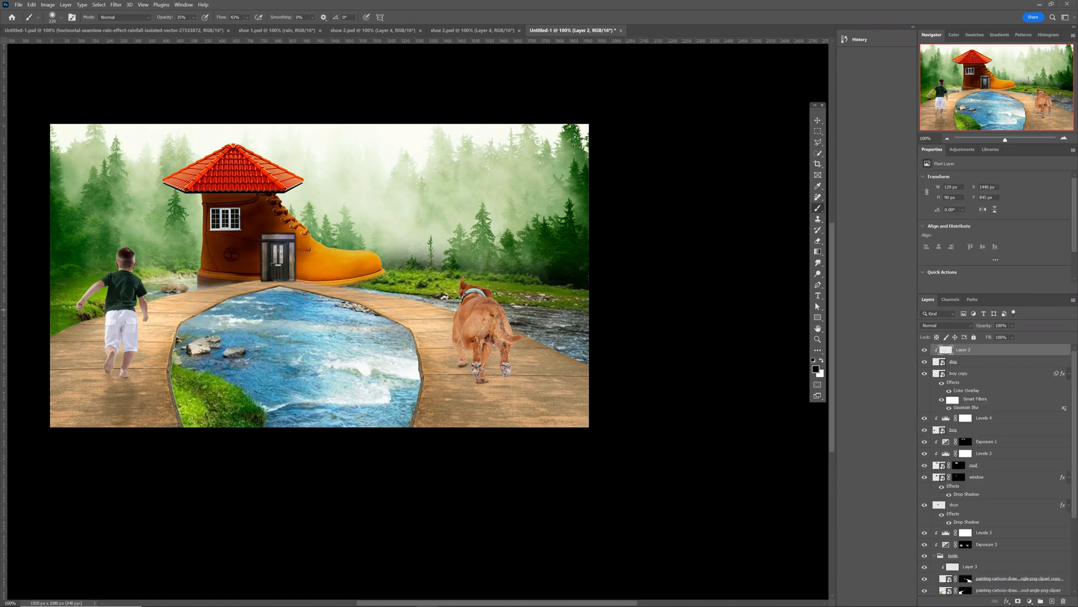
# Place the flying birds silhouette image as the top layer and set its blend mode to Darken.
pyautogui.moveTo(199, 290); pyautogui.dragTo(290, 337)
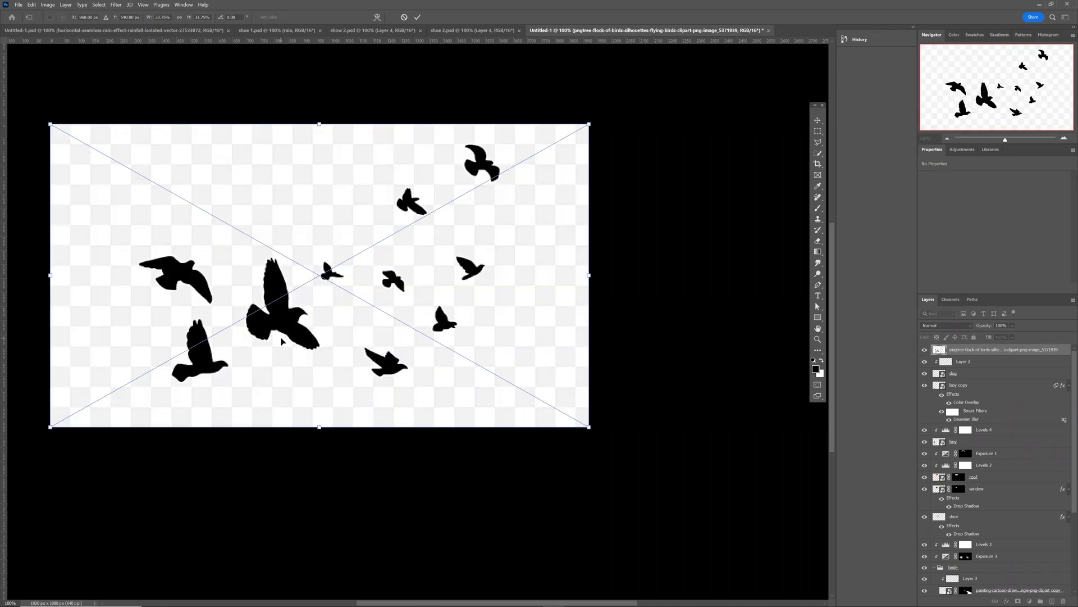
pyautogui.click(417, 17)
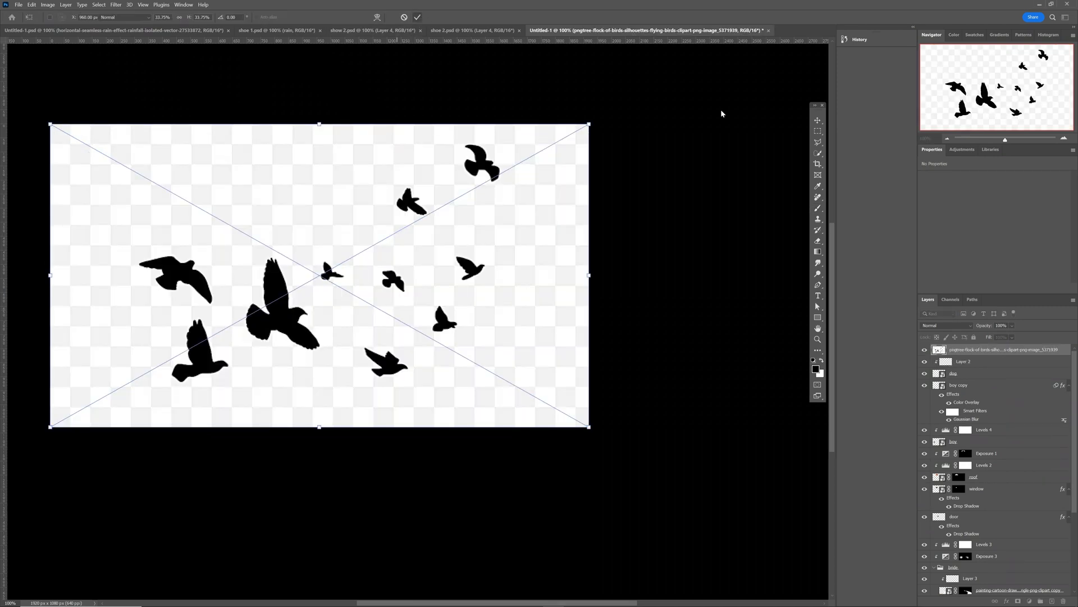
pyautogui.click(958, 327)
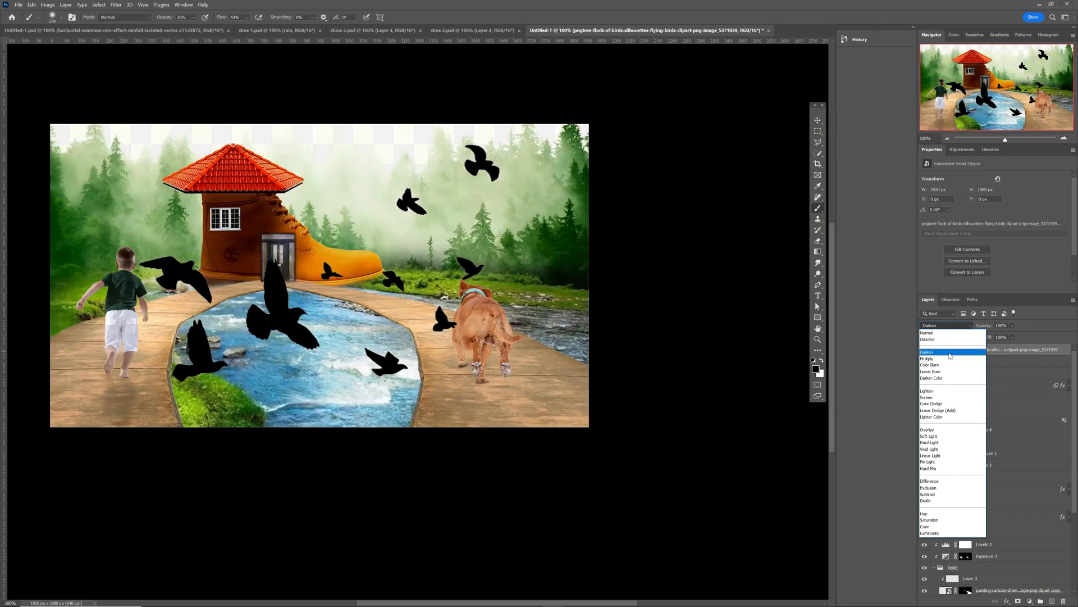
pyautogui.click(950, 353)
# Scale the bird flock down to about 596 × 335 px and move it into the misty sky beside the red roof.
pyautogui.press('v')
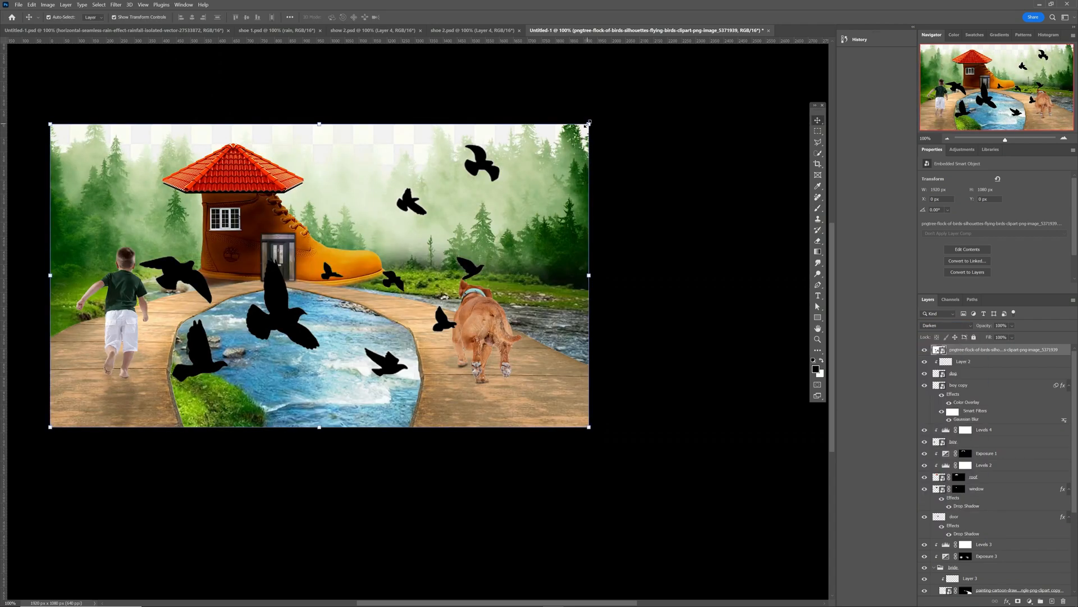
pyautogui.moveTo(588, 123); pyautogui.dragTo(189, 325)
pyautogui.moveTo(154, 364); pyautogui.dragTo(394, 175)
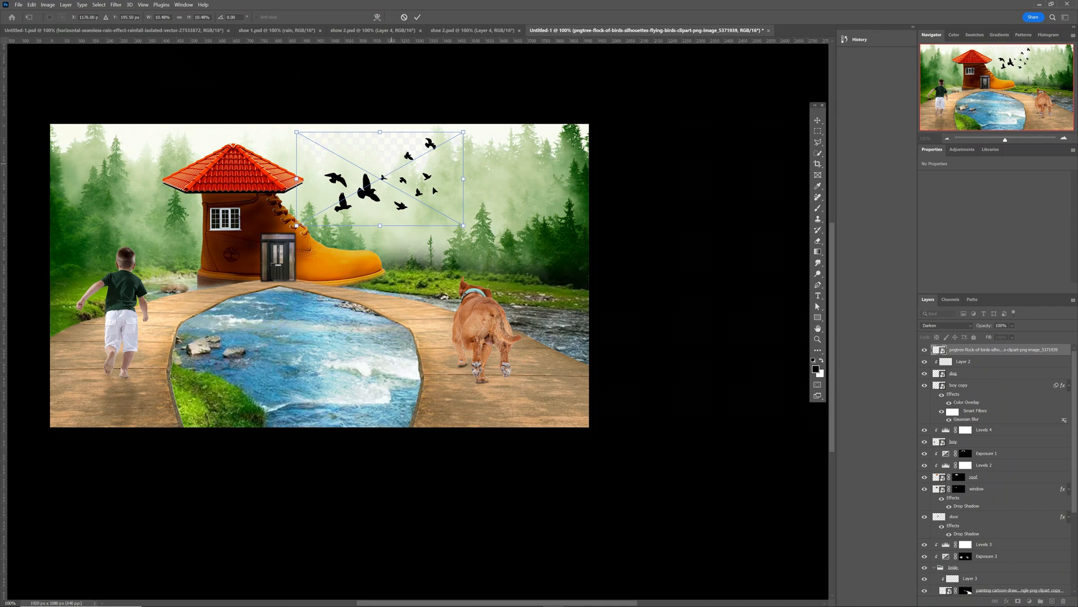
pyautogui.click(418, 17)
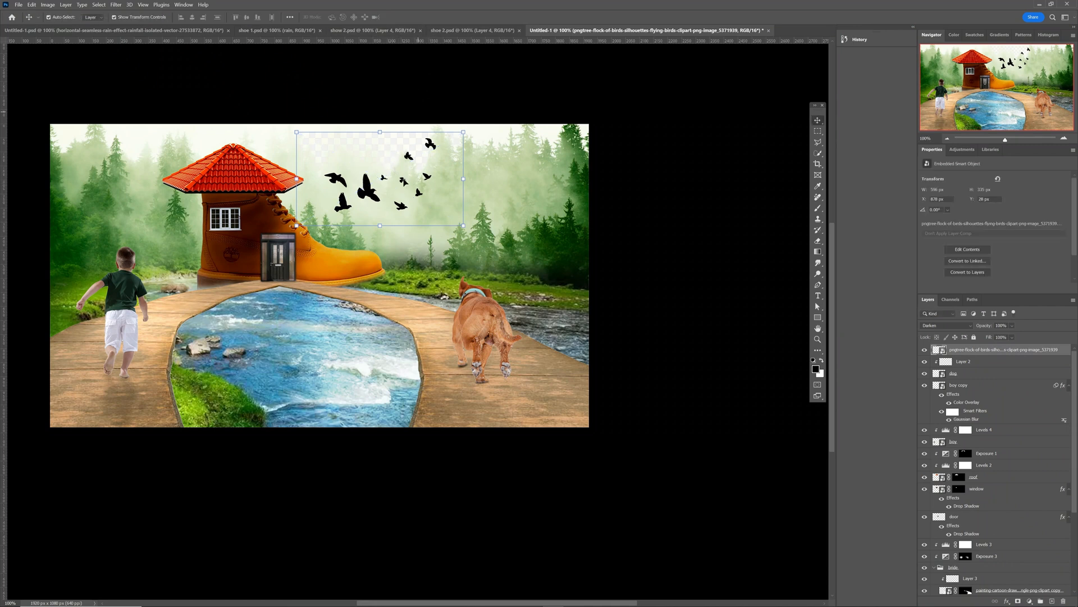
# Set the bird flock's blend mode to Color Burn at 11% opacity and scale it down to about 485 × 272 px.
pyautogui.click(949, 326)
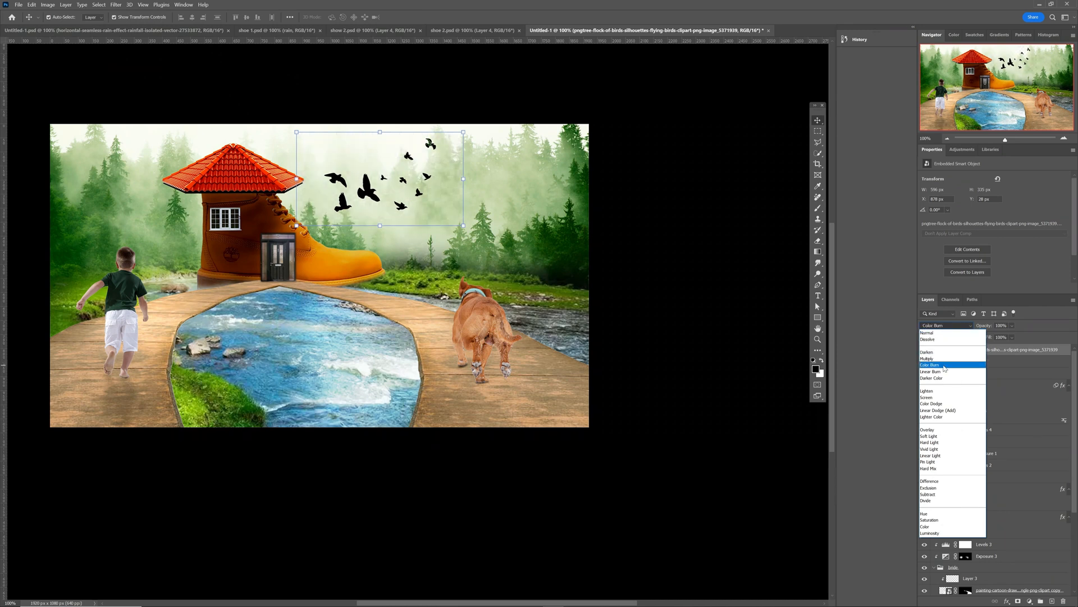
pyautogui.click(945, 366)
pyautogui.moveTo(463, 225); pyautogui.dragTo(433, 200)
pyautogui.press('Return')
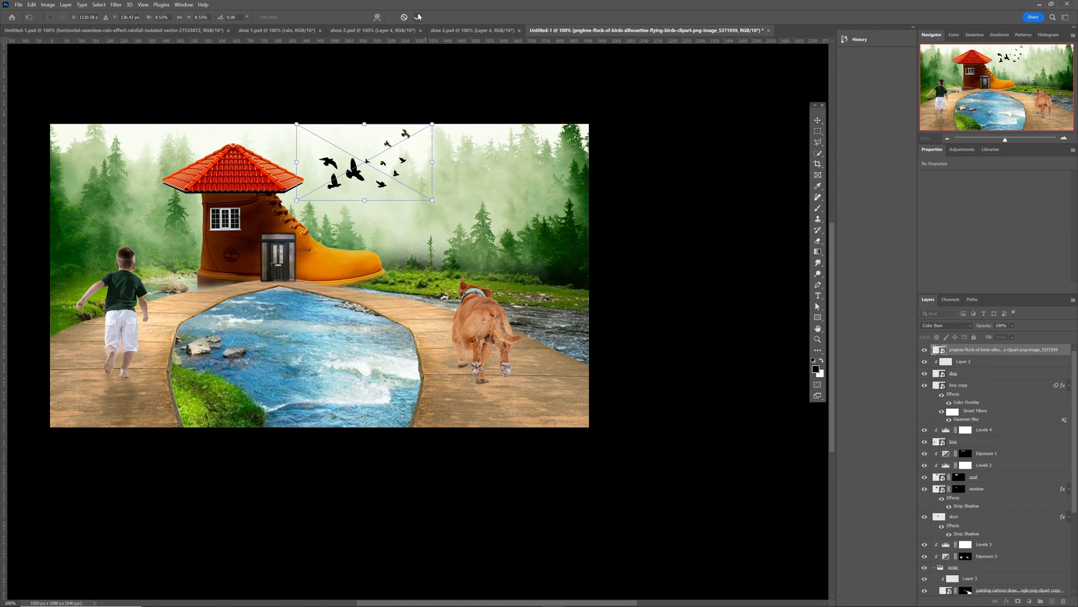
pyautogui.click(419, 17)
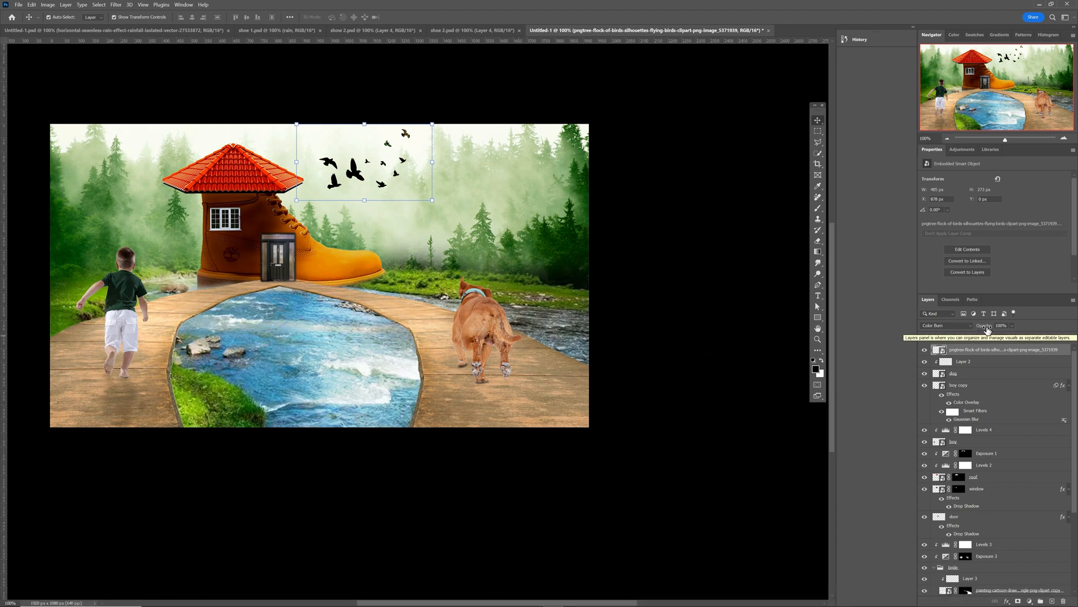
pyautogui.moveTo(988, 330); pyautogui.dragTo(950, 332)
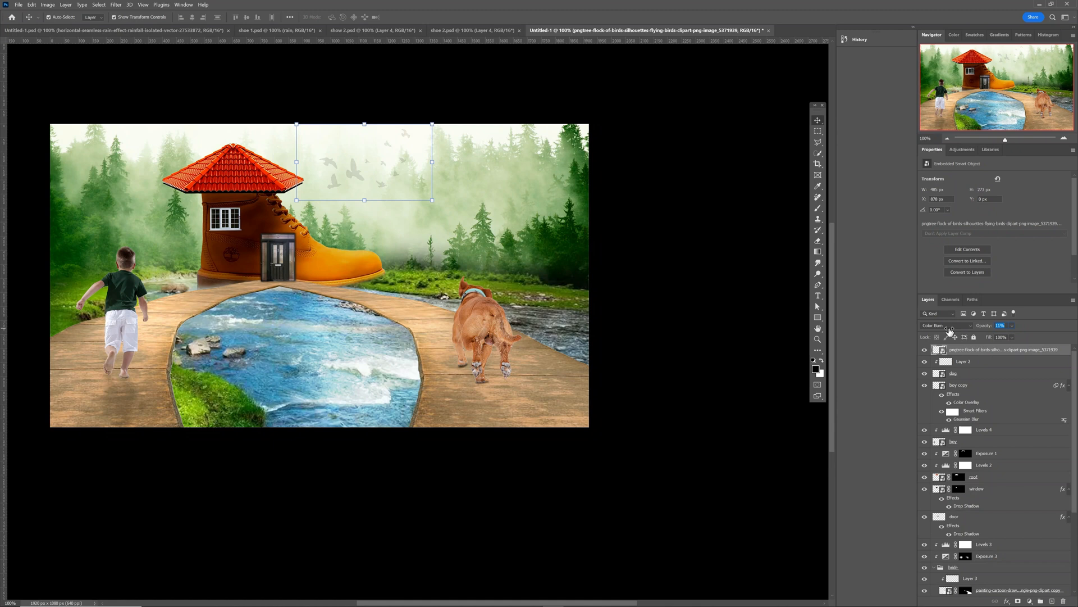
pyautogui.click(373, 97)
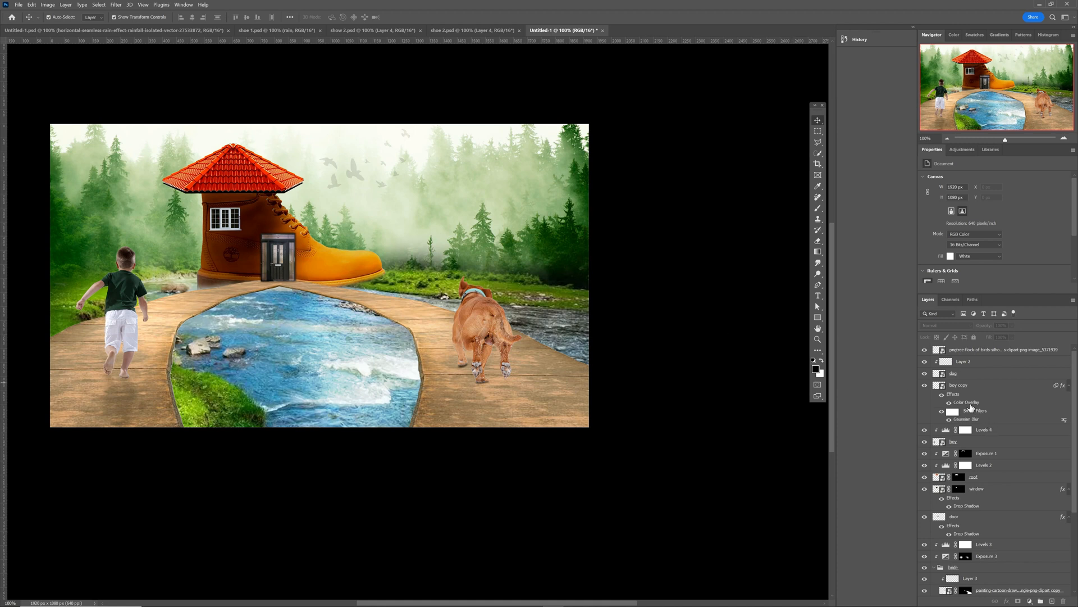
# Add a Levels adjustment above the bird layer and raise its shadow input to about 22 to deepen the whole scene.
pyautogui.click(955, 351)
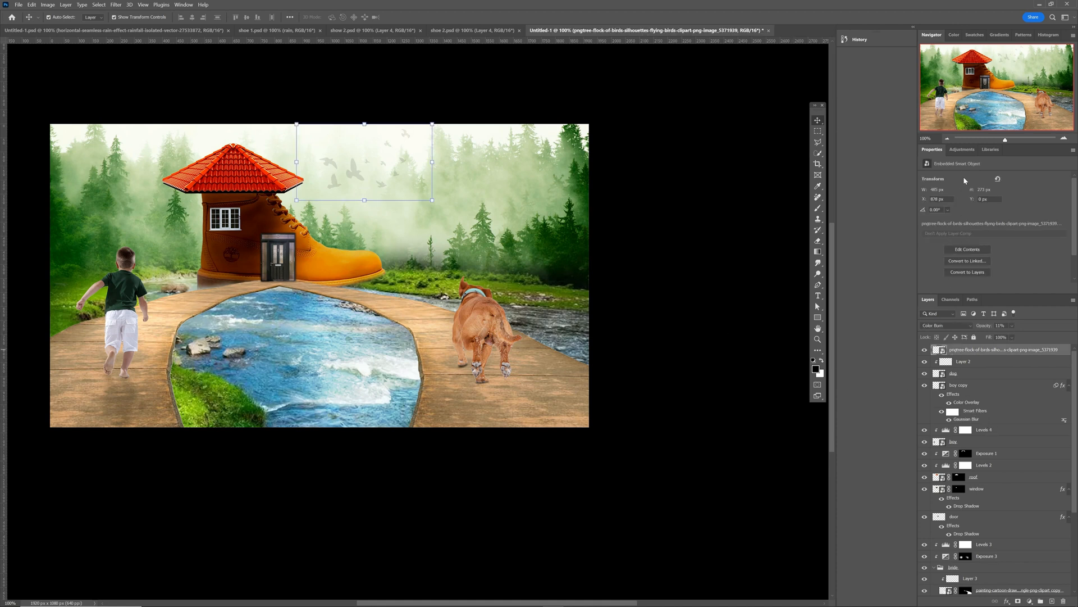
pyautogui.click(962, 149)
pyautogui.click(973, 234)
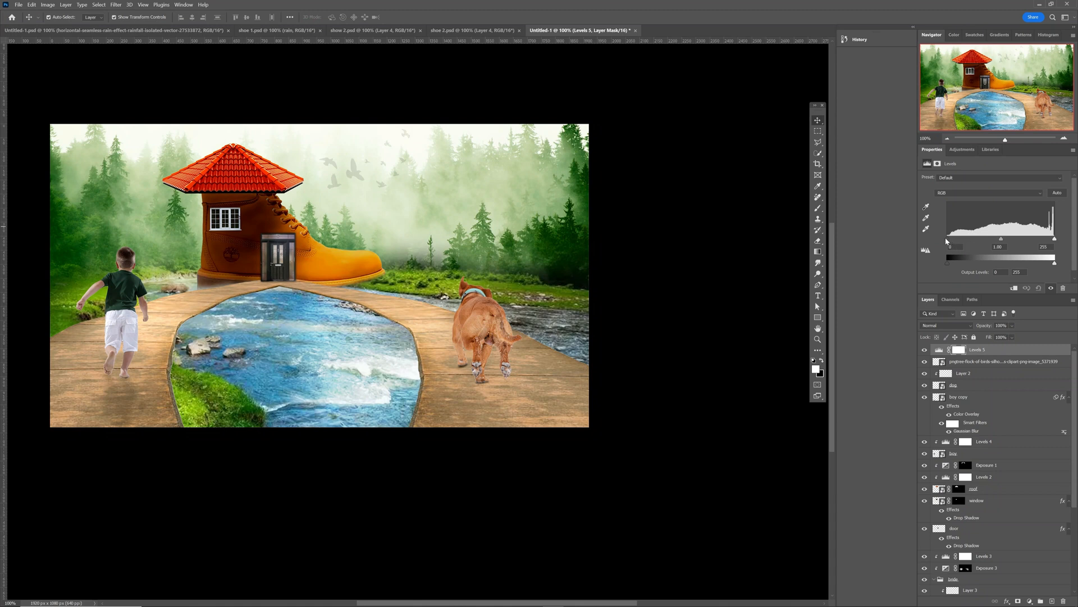
pyautogui.moveTo(951, 241); pyautogui.dragTo(957, 240)
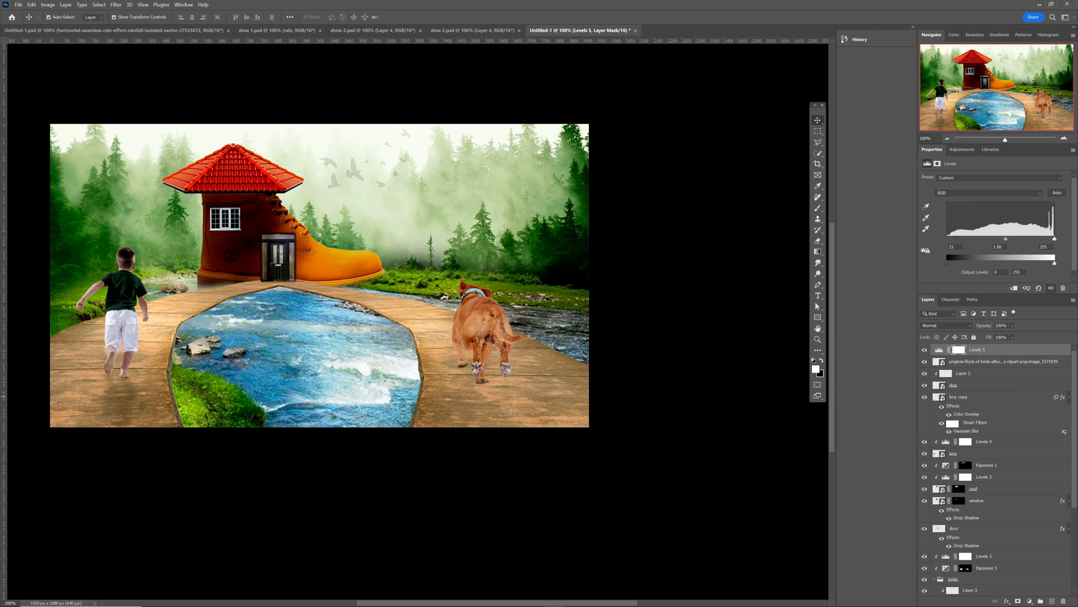
# Place the rain image as the top layer and enlarge it to about 1973 × 1414 px so it covers the canvas.
pyautogui.moveTo(6, 396); pyautogui.dragTo(240, 349)
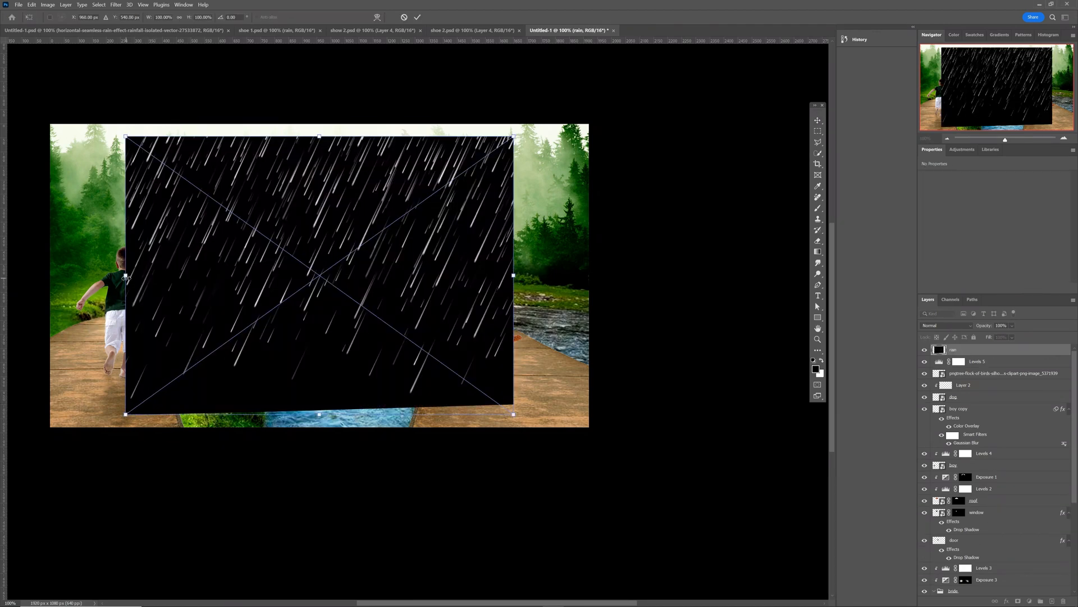
pyautogui.moveTo(126, 277); pyautogui.dragTo(50, 285)
pyautogui.moveTo(513, 277); pyautogui.dragTo(605, 284)
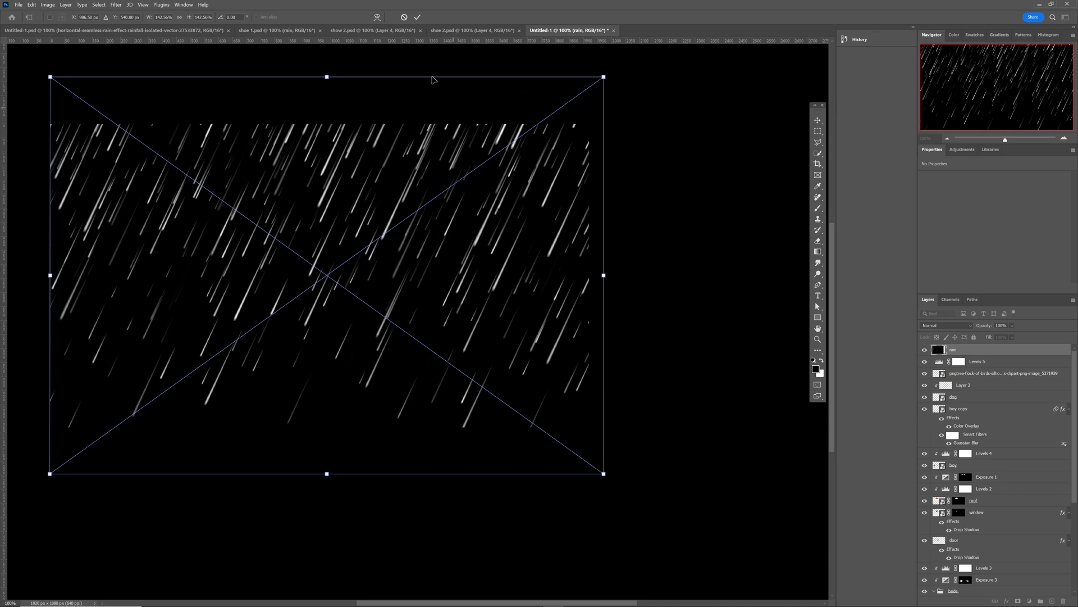
pyautogui.click(418, 17)
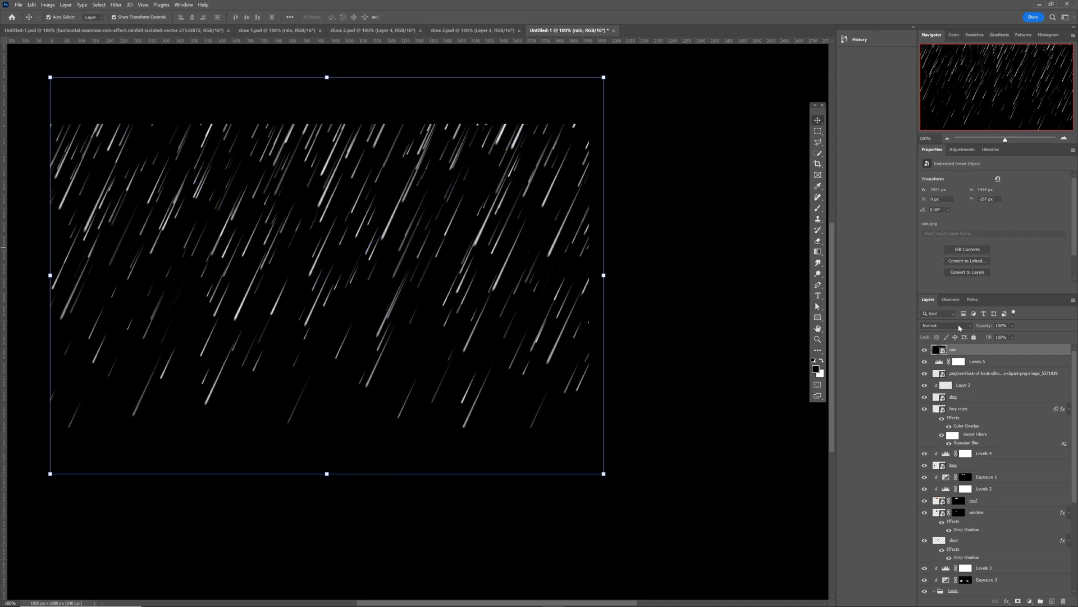
# Set the rain layer's blend mode to Screen.
pyautogui.click(957, 326)
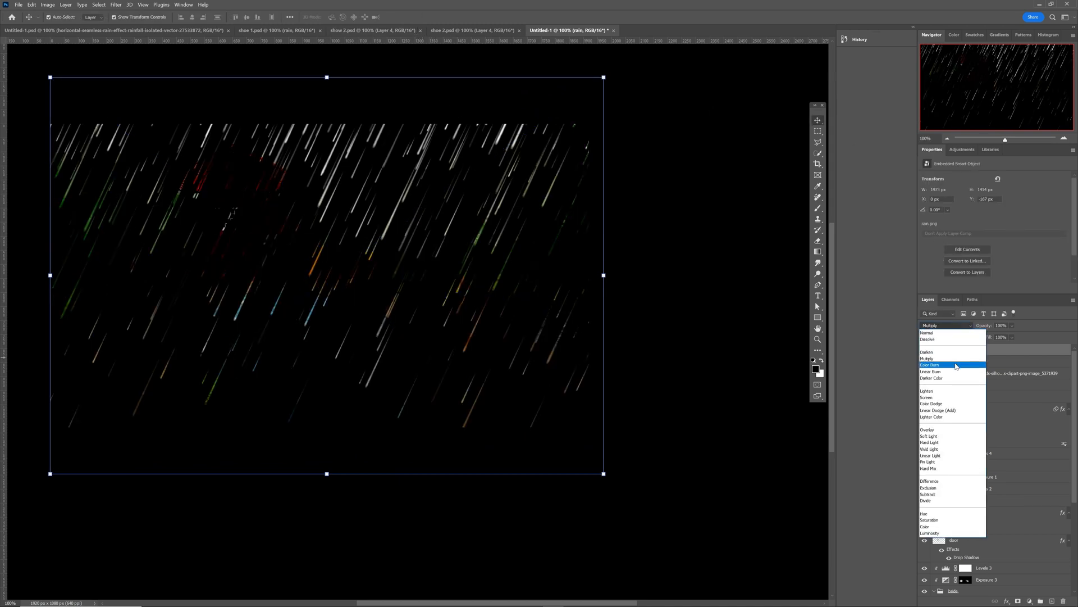
pyautogui.click(957, 400)
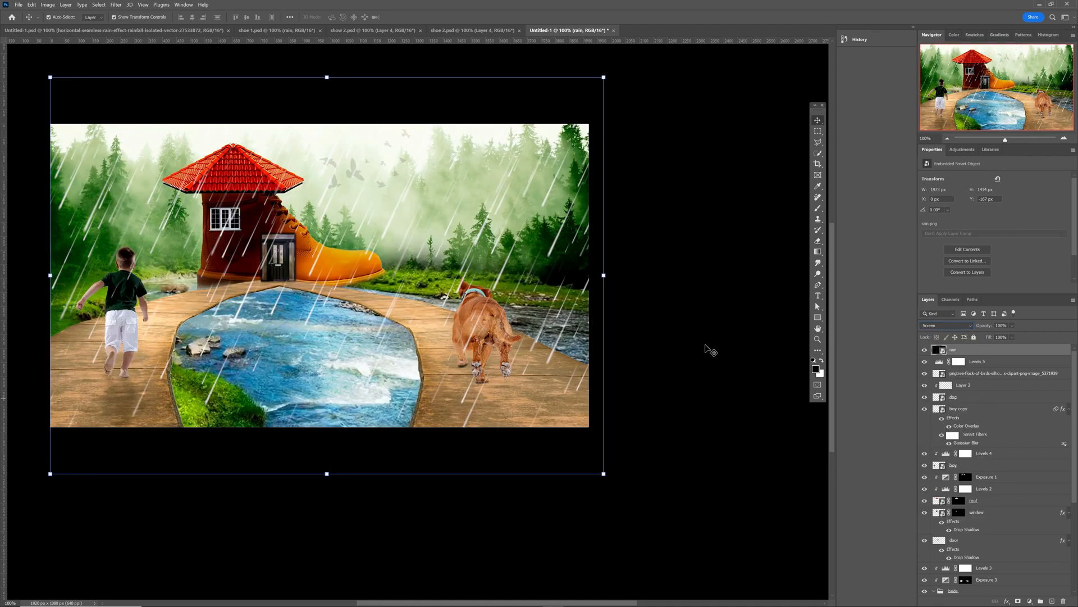
pyautogui.click(653, 275)
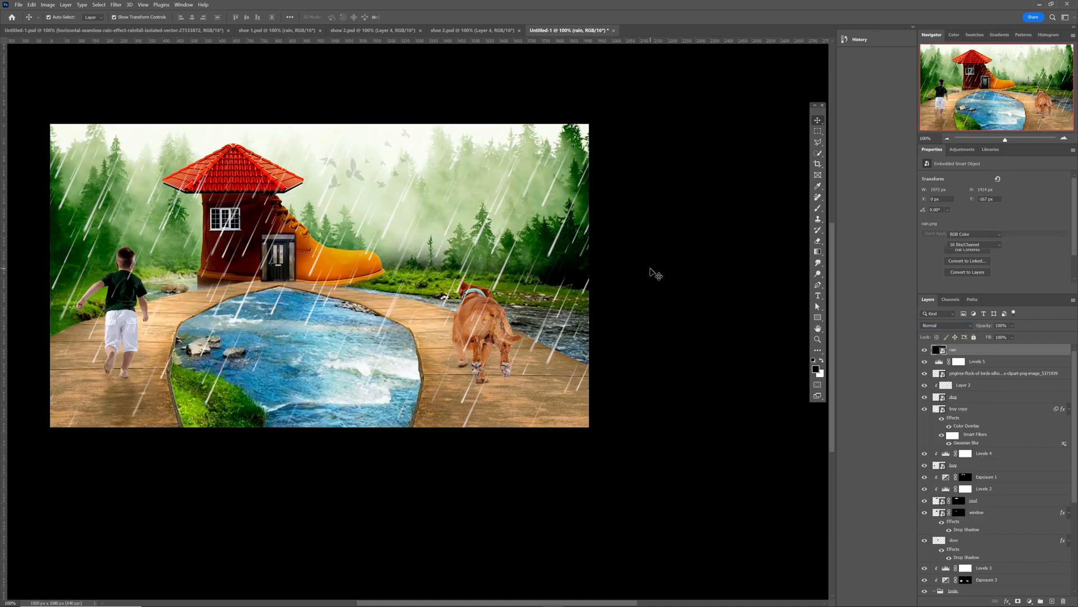
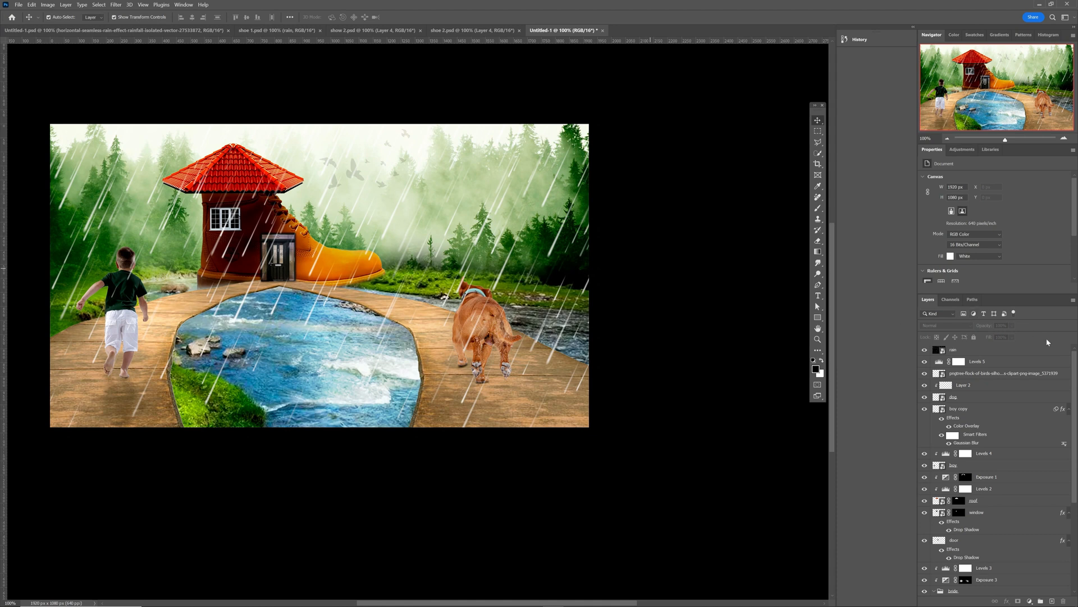
# Create a new layer above the rain and choose the 629 px smoke brush with a pale mist colour sampled from the forest.
pyautogui.click(1020, 354)
pyautogui.click(1052, 601)
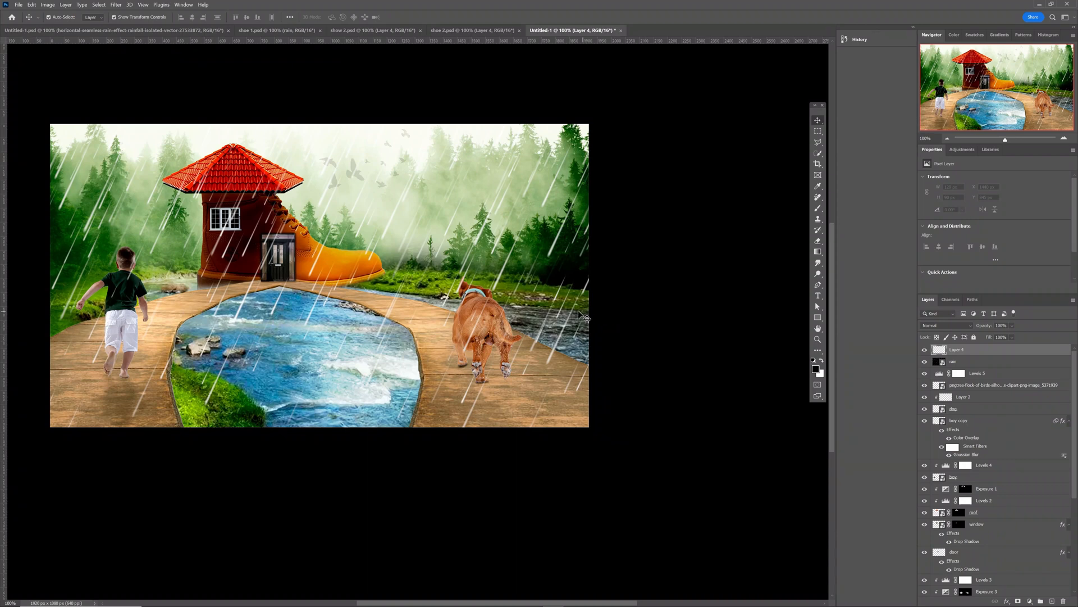
pyautogui.press('b')
pyautogui.rightClick(442, 316)
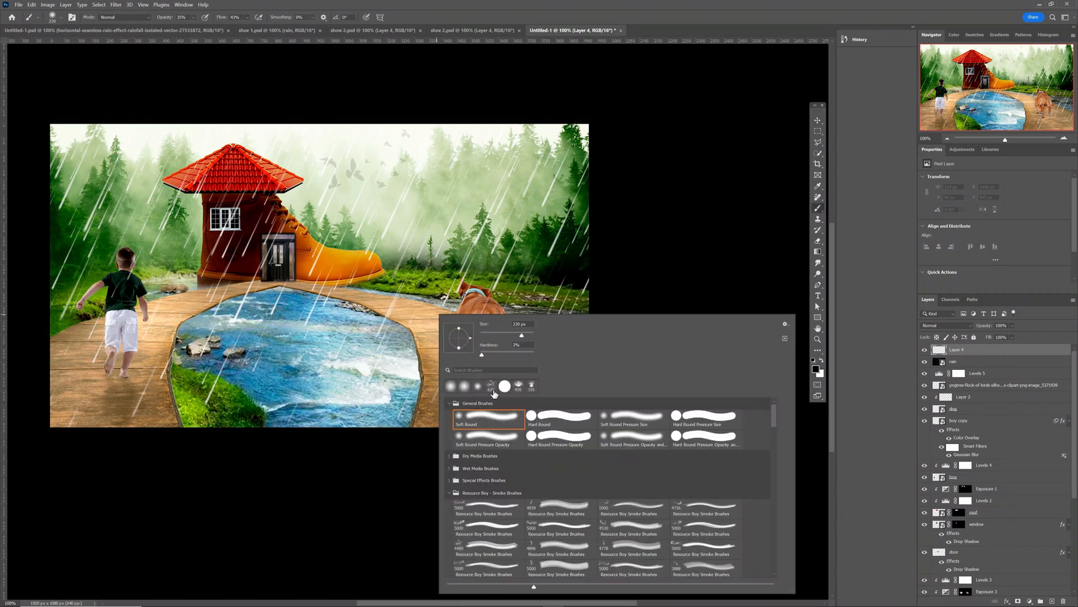
pyautogui.click(492, 389)
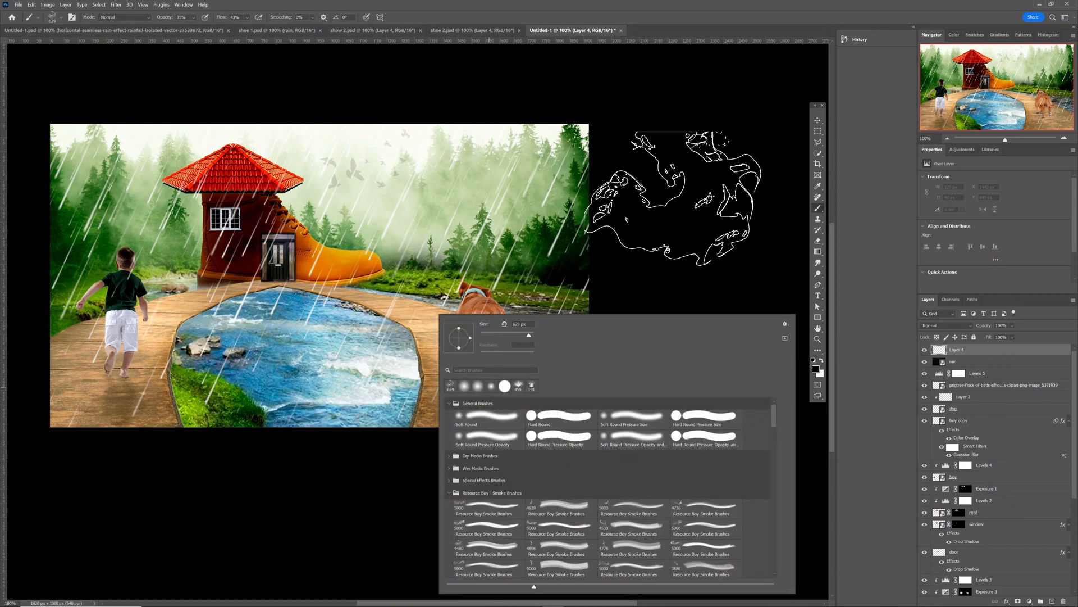
pyautogui.click(695, 203)
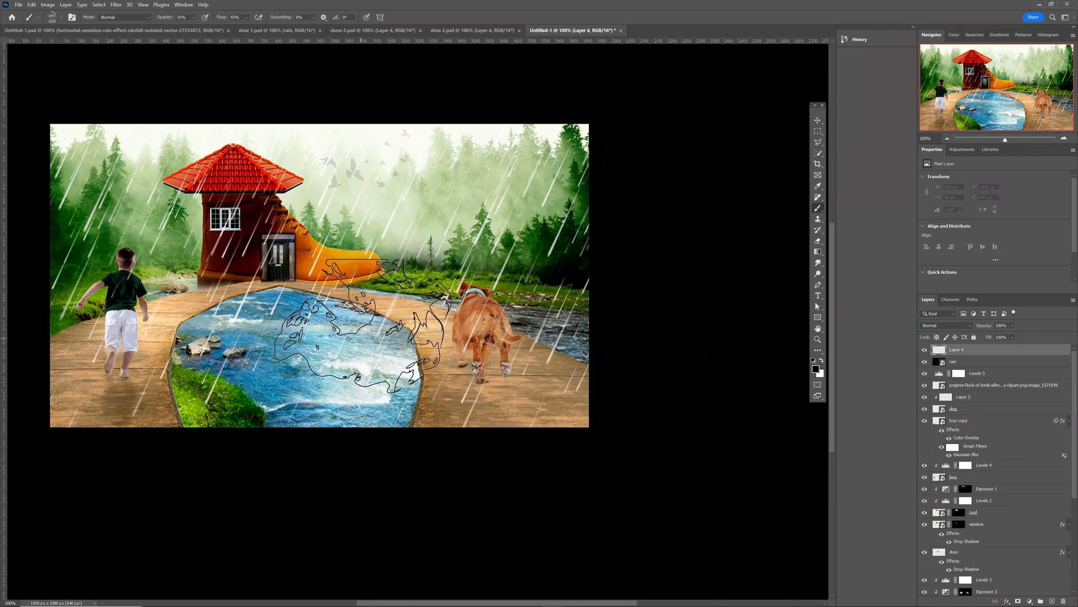
pyautogui.keyDown('alt'); pyautogui.click(385, 207); pyautogui.keyUp('alt')
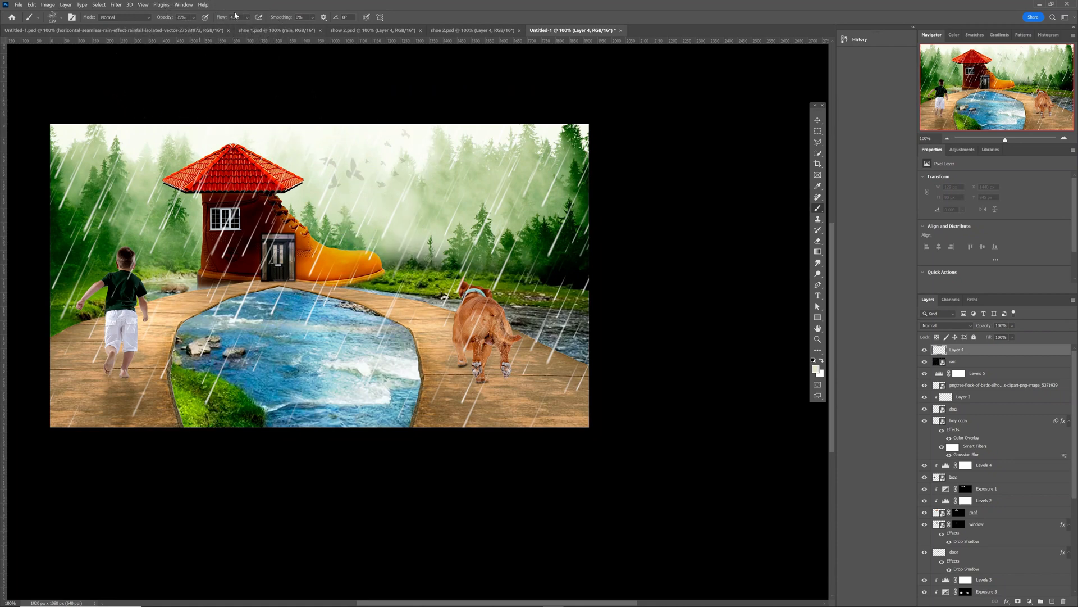
# Raise the smoke brush opacity to 50% and stamp mist over the forest and riverbank around the dog.
pyautogui.click(548, 264)
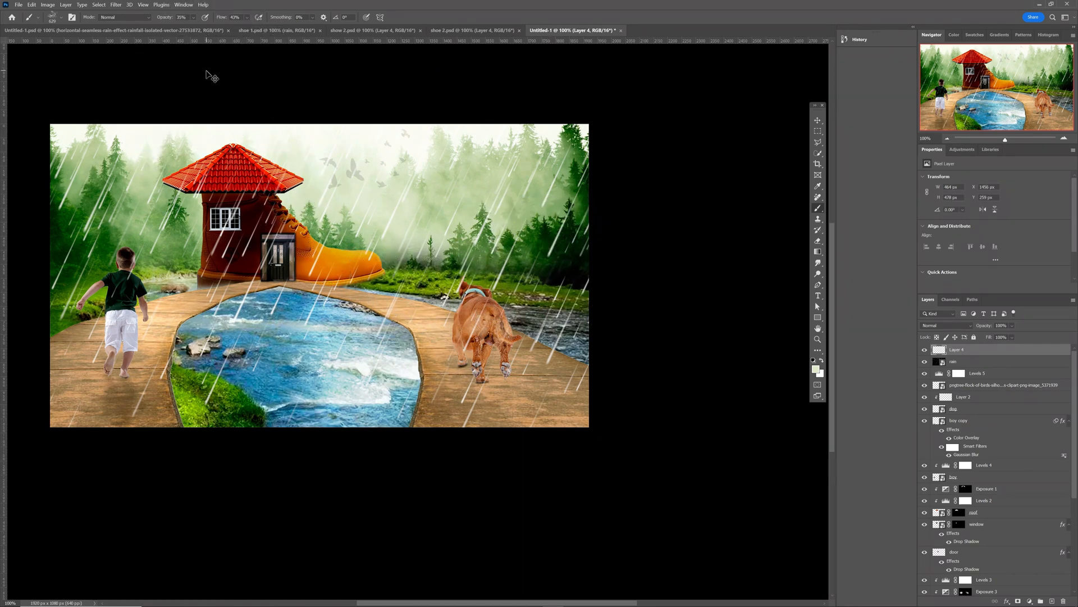
pyautogui.click(193, 17)
pyautogui.moveTo(199, 31); pyautogui.dragTo(206, 31)
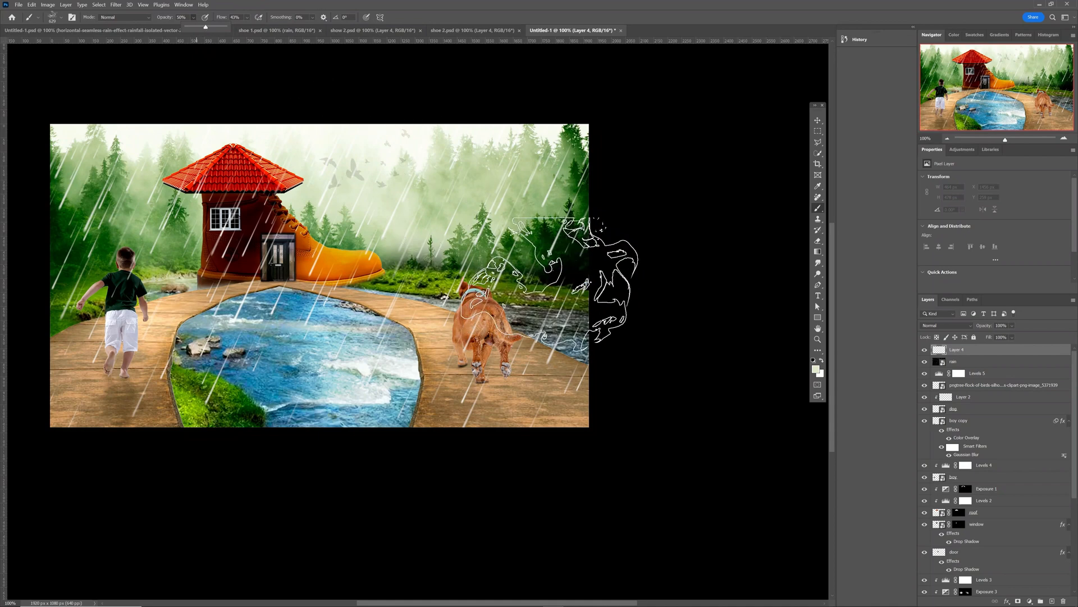
pyautogui.click(551, 277)
pyautogui.click(455, 230)
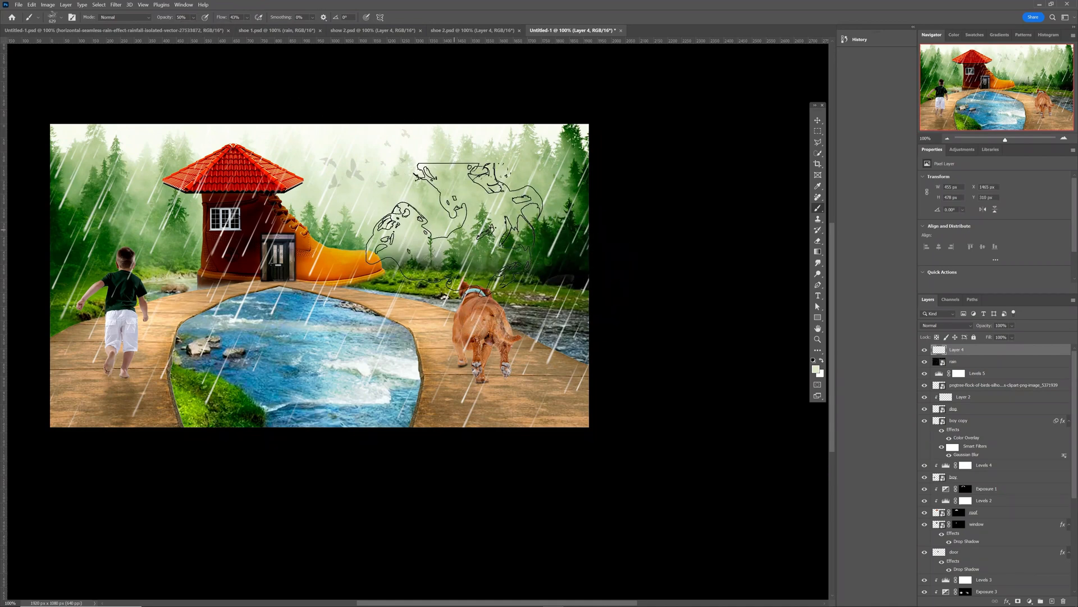
# Raise the smoke brush opacity to 71% and stamp more mist over the forest, the river and the scene's outer edges.
pyautogui.click(193, 17)
pyautogui.moveTo(196, 26); pyautogui.dragTo(206, 28)
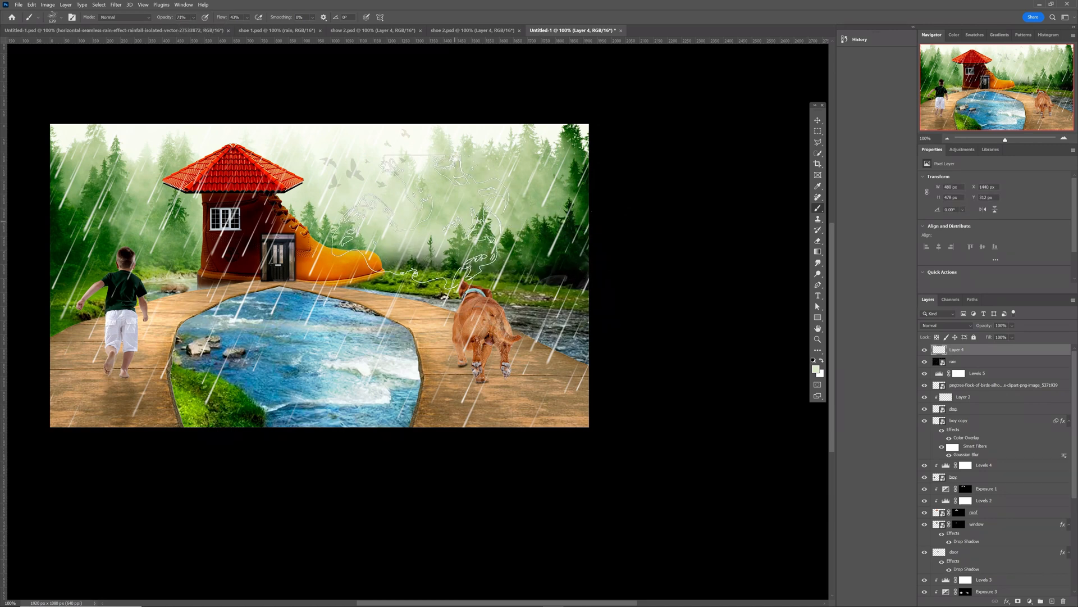
pyautogui.click(420, 222)
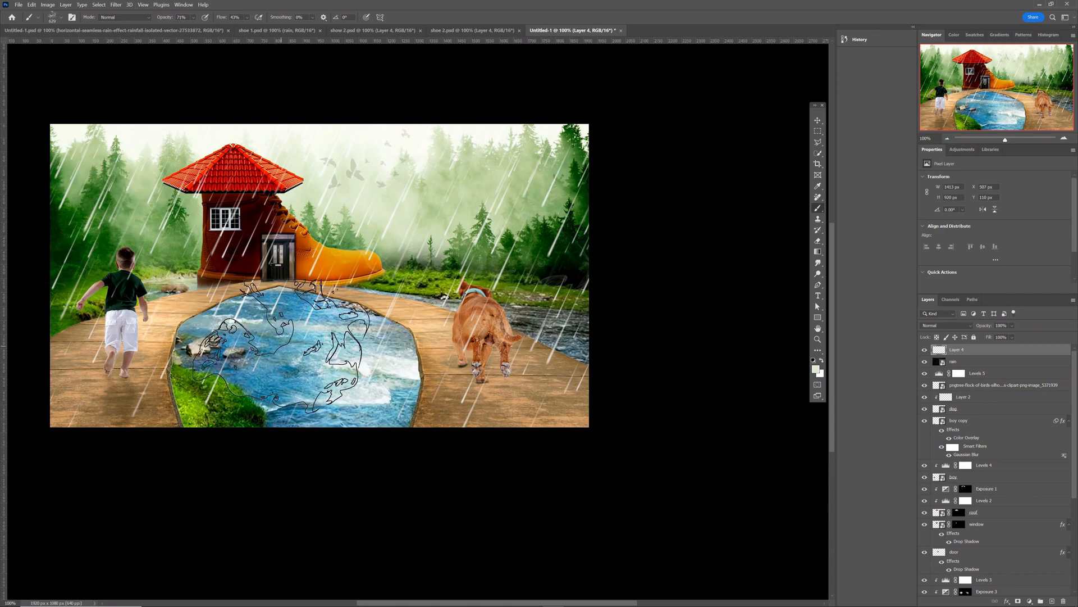
pyautogui.click(281, 326)
pyautogui.click(313, 364)
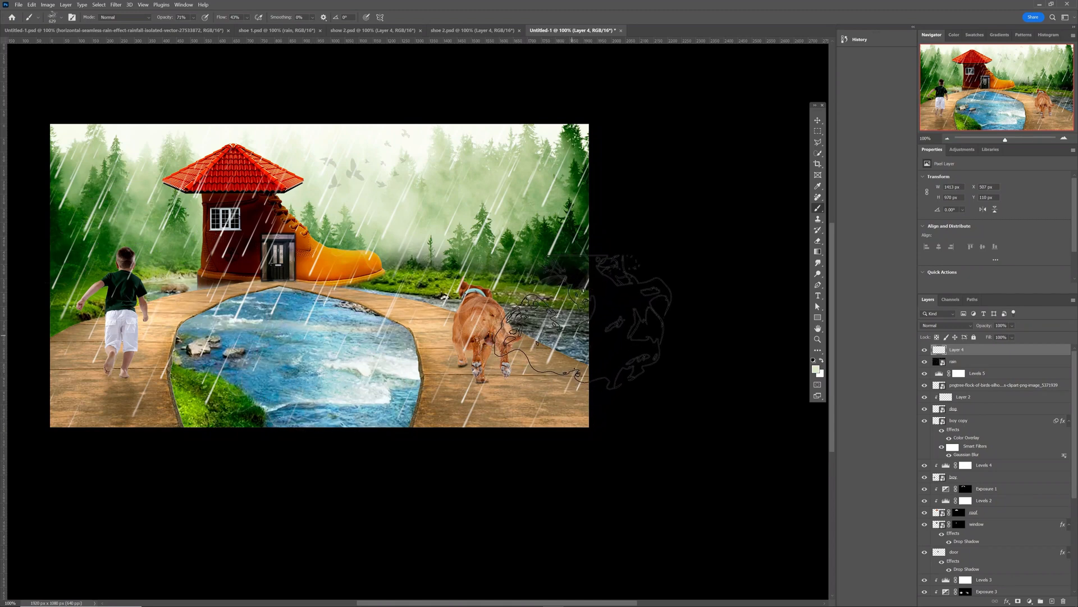
pyautogui.click(556, 225)
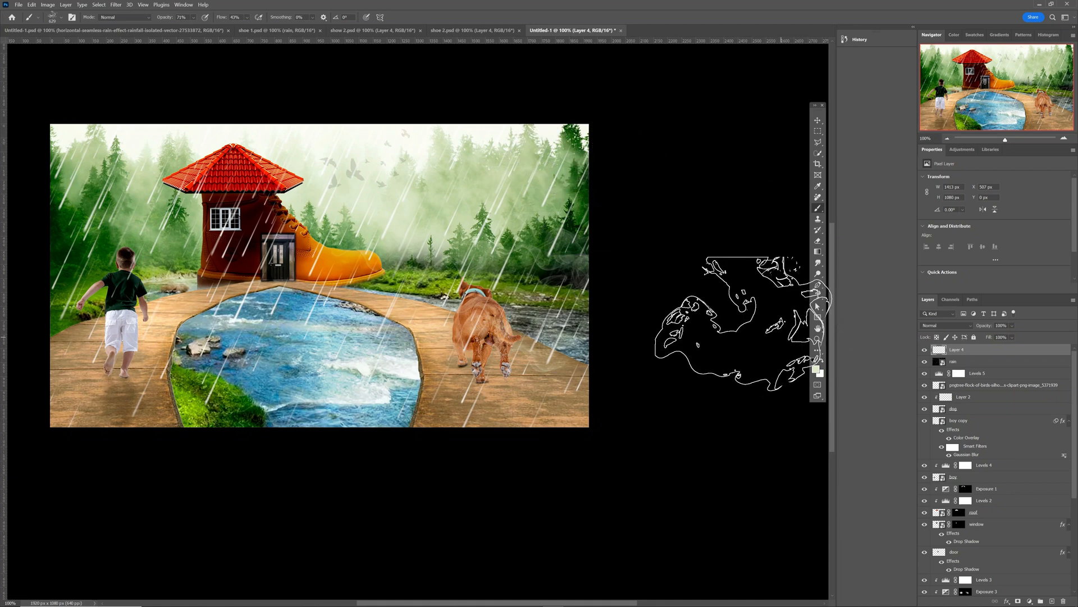
pyautogui.click(148, 101)
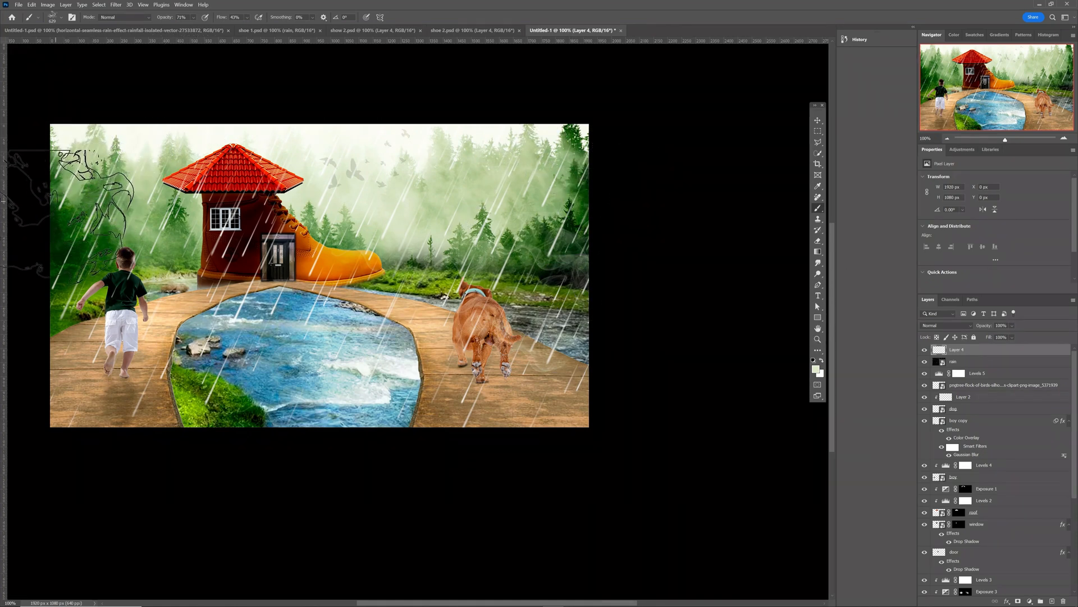
pyautogui.click(65, 230)
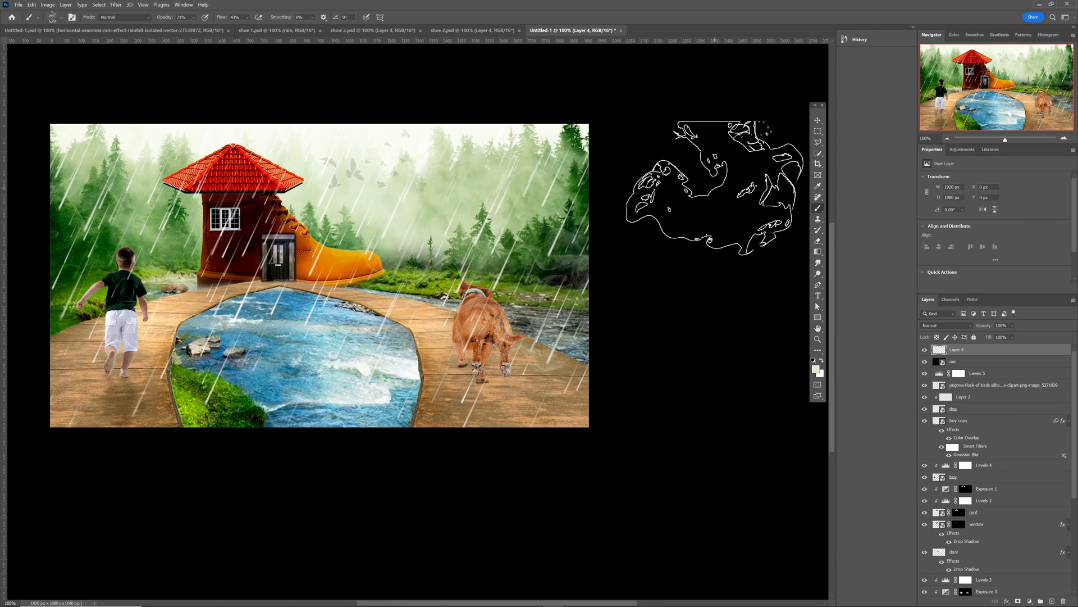
pyautogui.press('v')
pyautogui.click(664, 106)
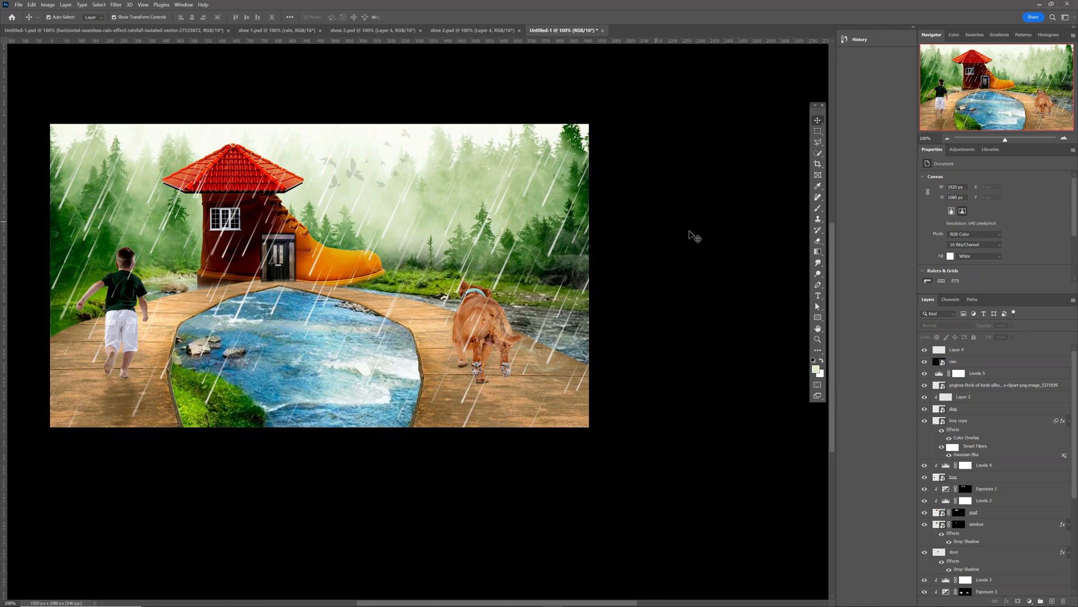
# Stamp all visible layers into a new merged top layer and convert it to a smart object.
pyautogui.click(979, 351)
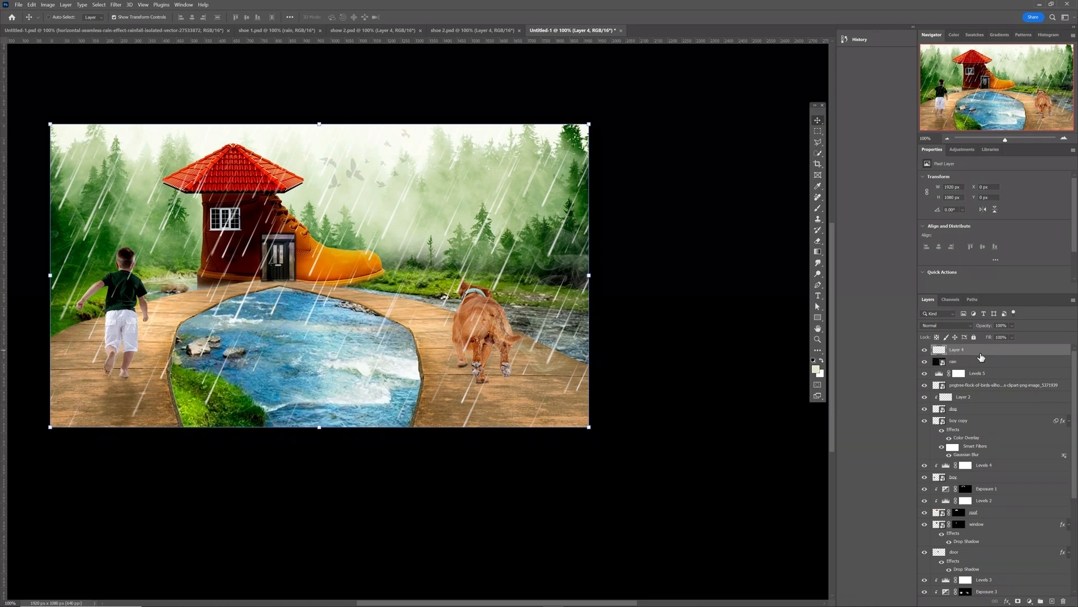
pyautogui.hotkey('ctrl', 'shift', 'alt', 'e')
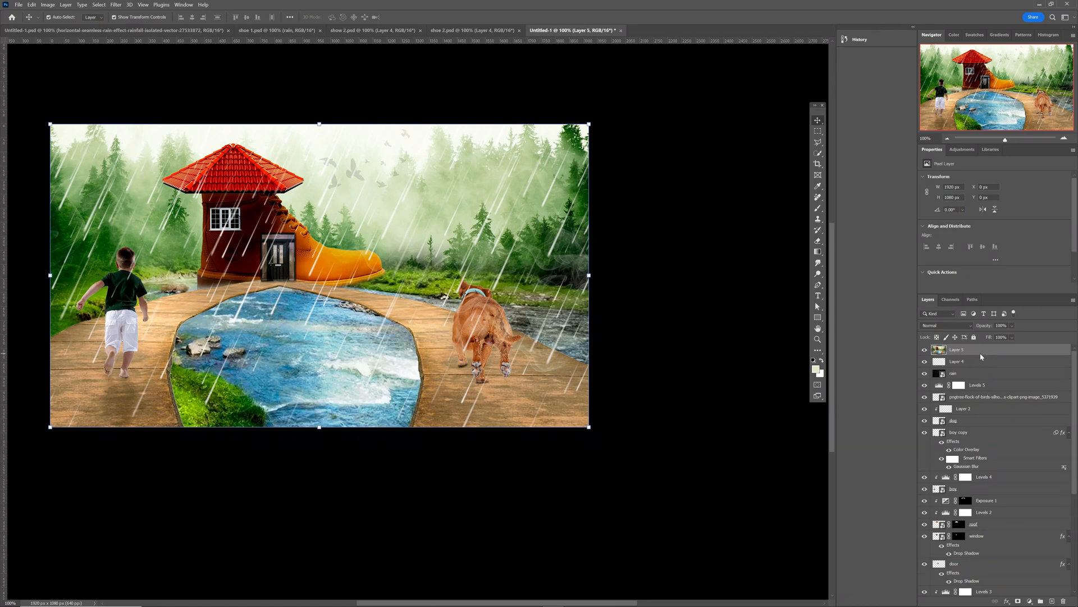
pyautogui.rightClick(981, 349)
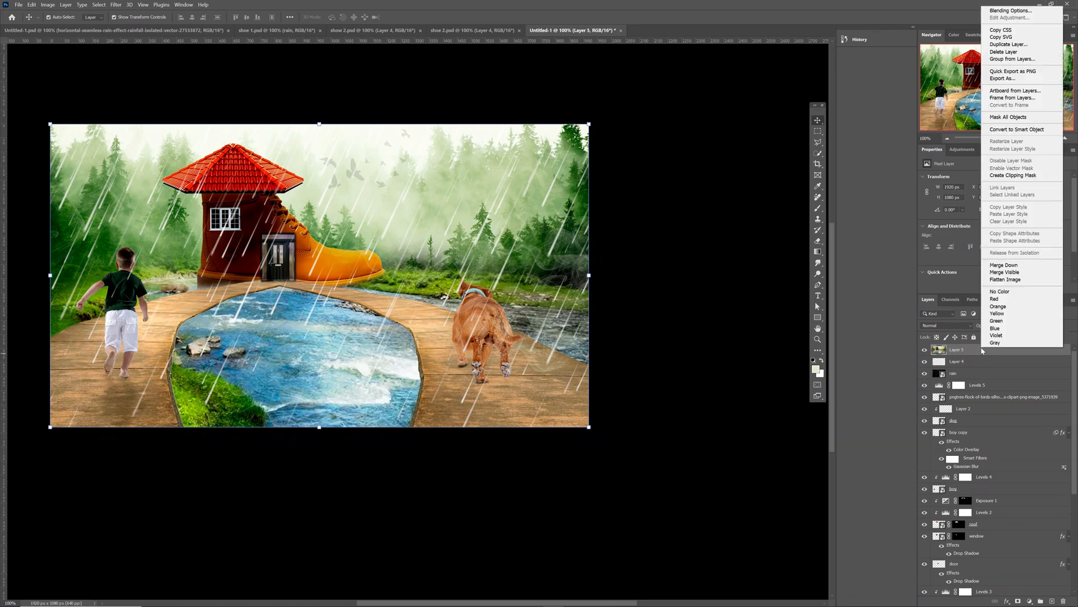
pyautogui.click(1014, 130)
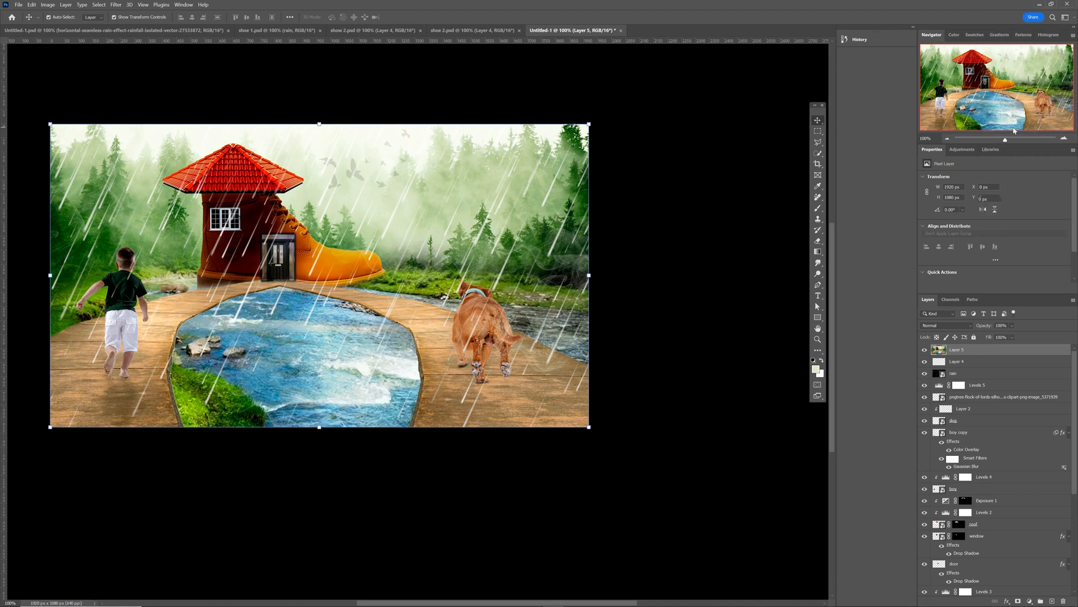
# Open the Camera Raw Filter on the merged smart object with a side-by-side before/after preview.
pyautogui.click(117, 5)
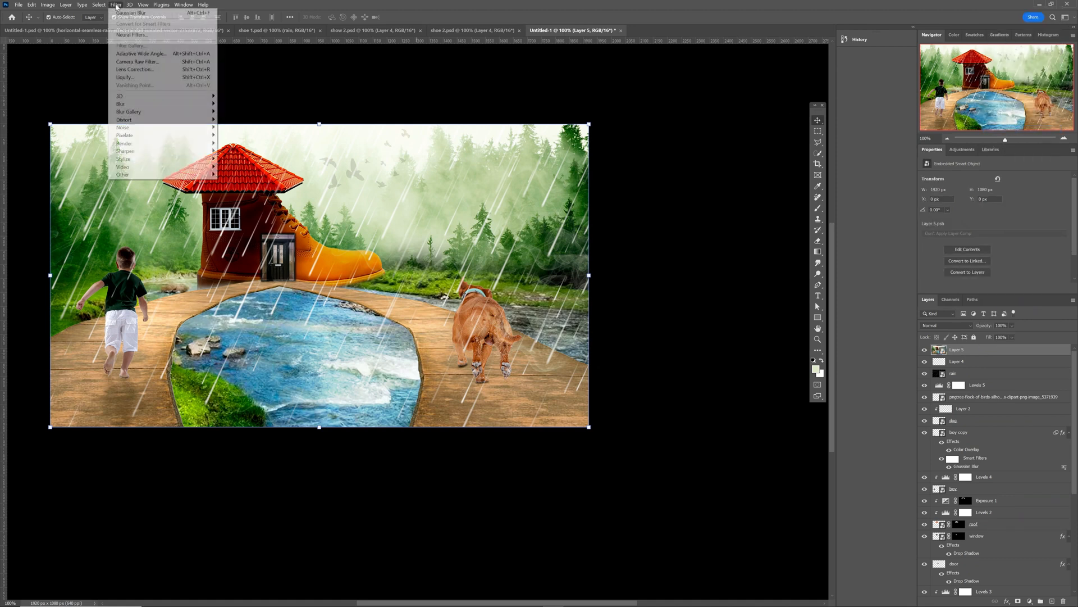
pyautogui.click(136, 54)
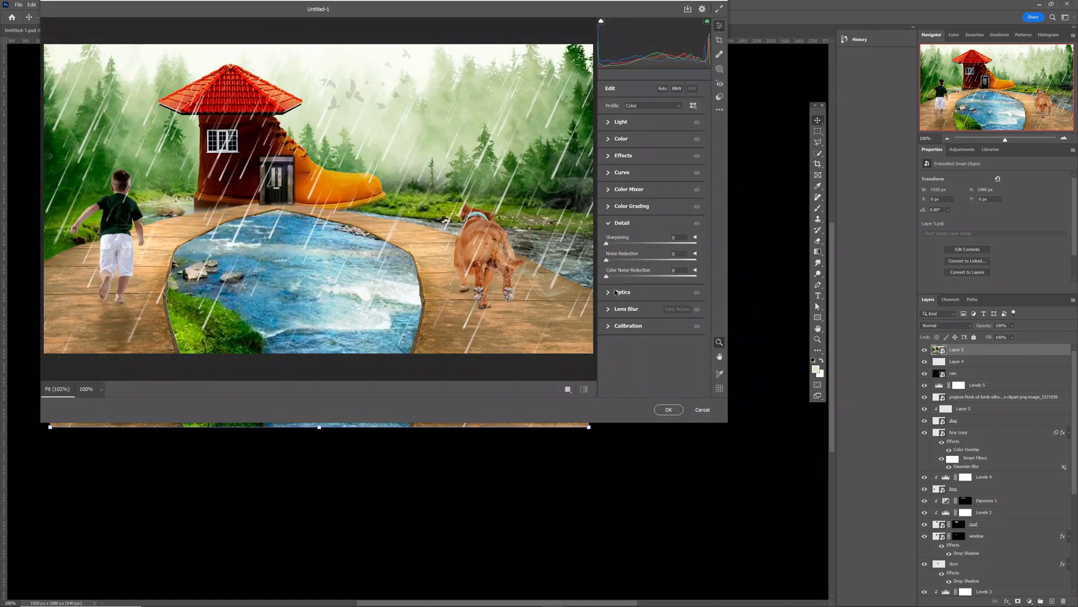
pyautogui.click(568, 389)
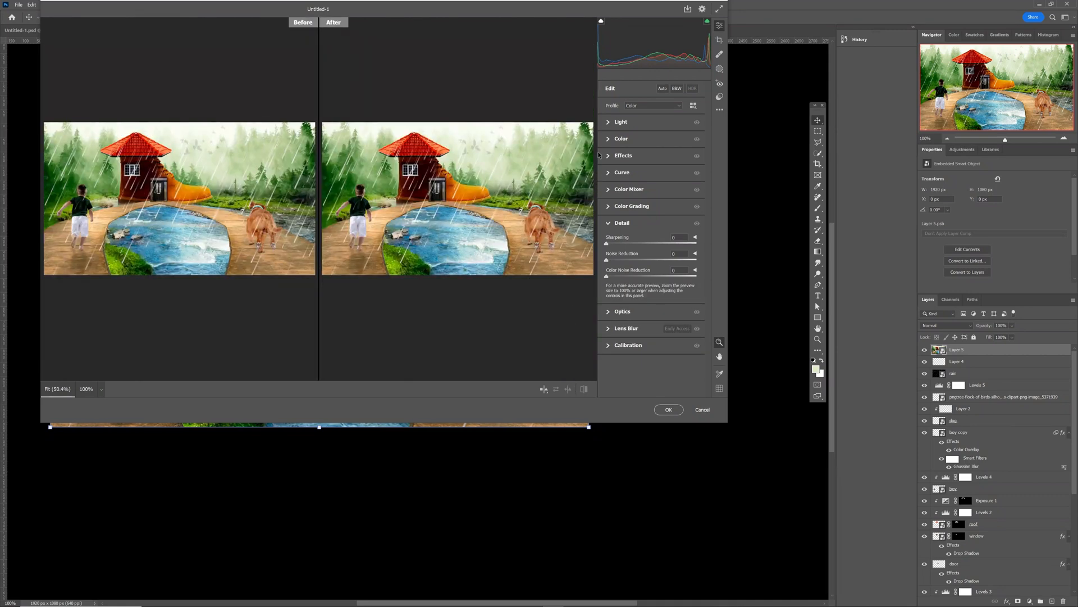
# Set the Camera Raw light values to exposure -0.25, contrast +24, highlights -47, shadows +63 and blacks -74.
pyautogui.click(610, 123)
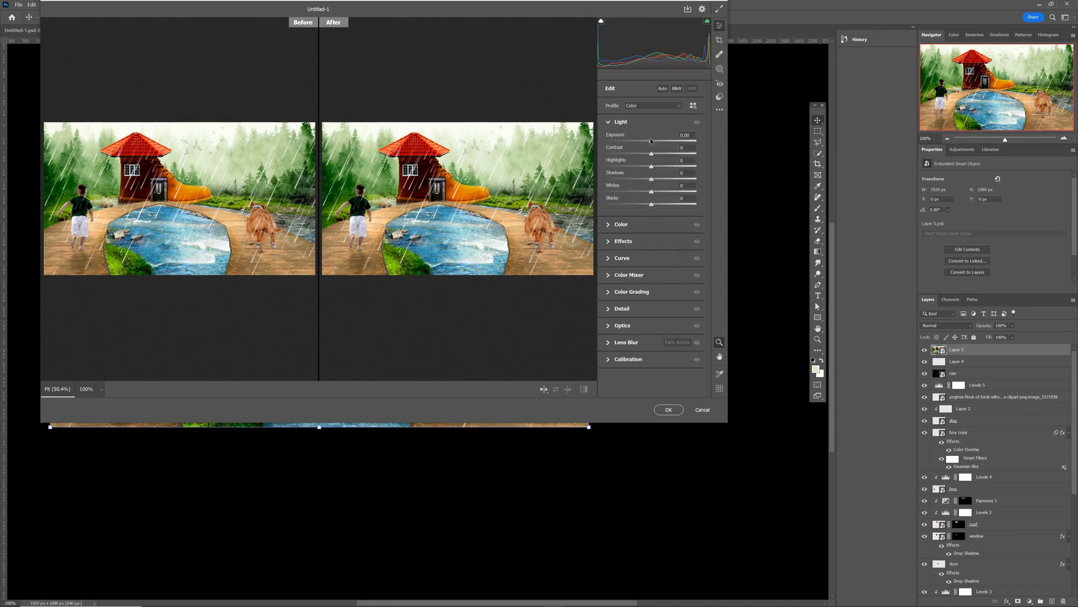
pyautogui.moveTo(652, 143); pyautogui.dragTo(650, 143)
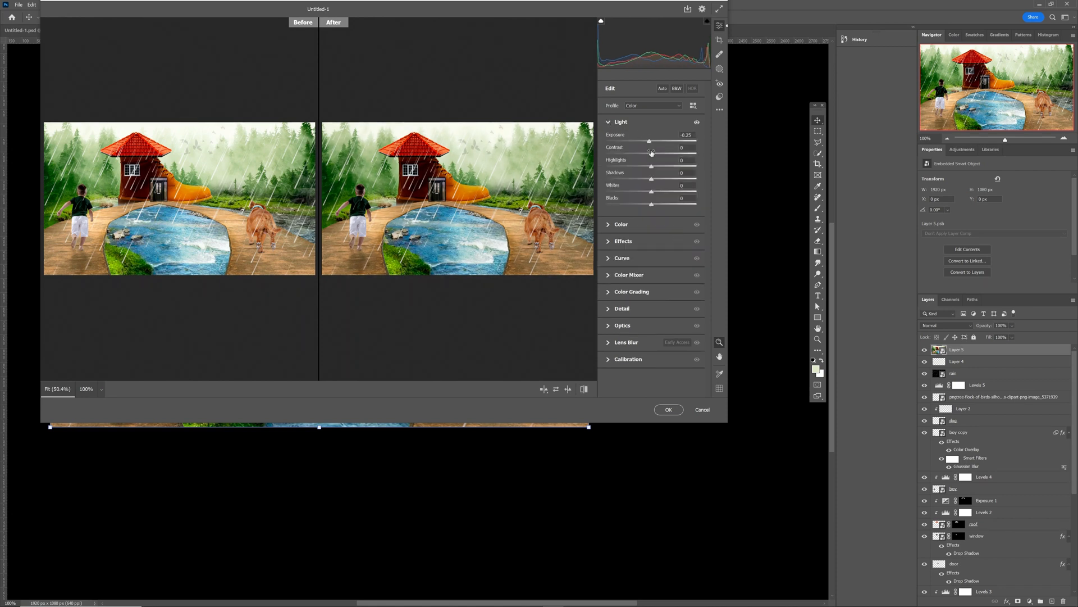
pyautogui.moveTo(652, 152); pyautogui.dragTo(632, 167)
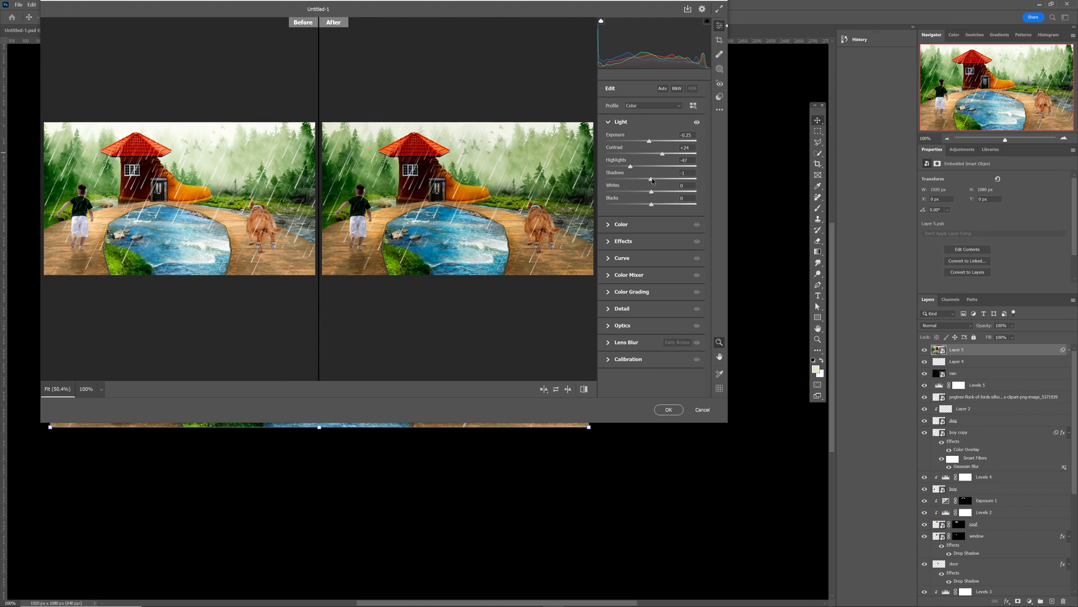
pyautogui.moveTo(652, 179); pyautogui.dragTo(681, 181)
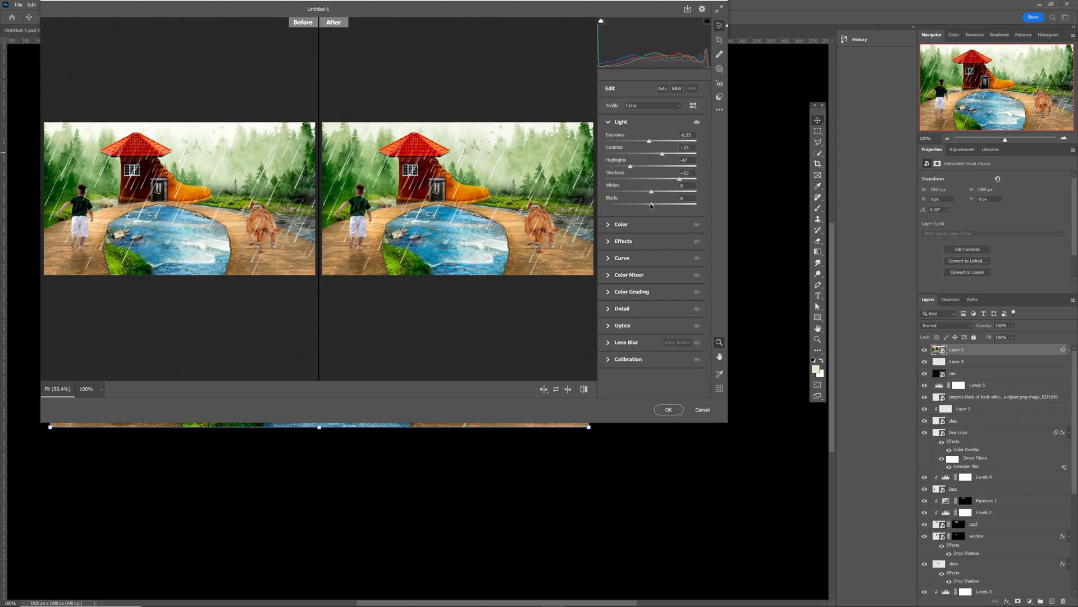
pyautogui.moveTo(647, 206); pyautogui.dragTo(618, 206)
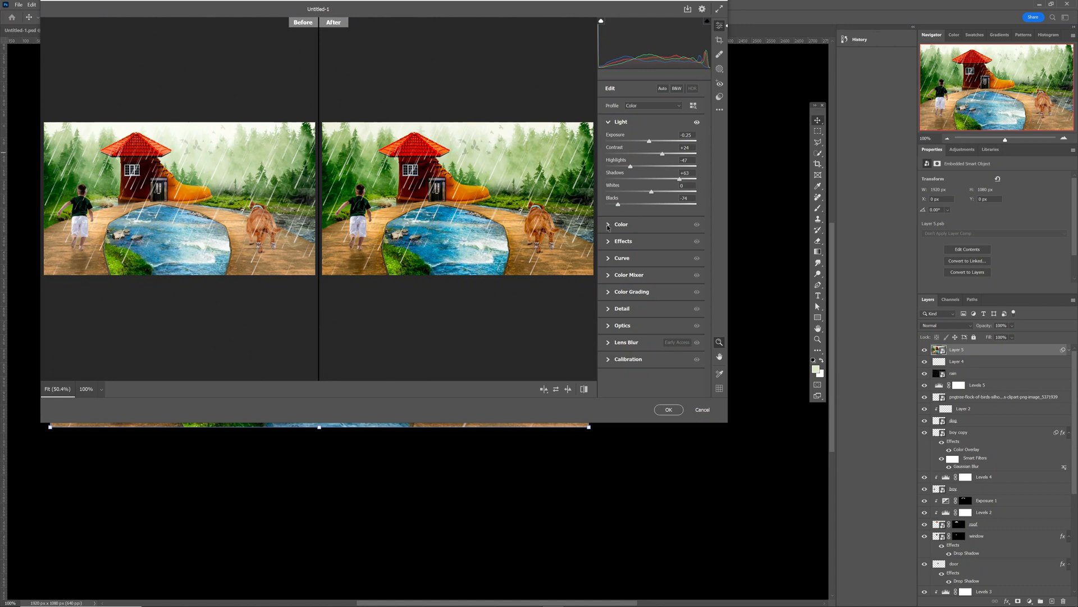
# Cool the scene's white balance to temperature -18 and shift the tint to -32.
pyautogui.click(608, 225)
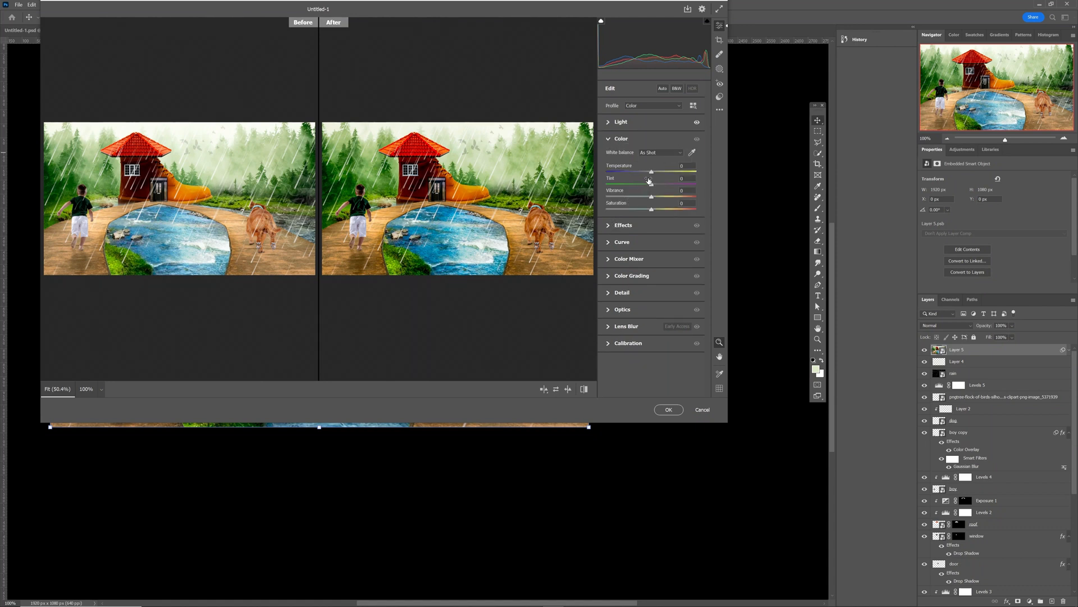
pyautogui.moveTo(652, 172); pyautogui.dragTo(644, 173)
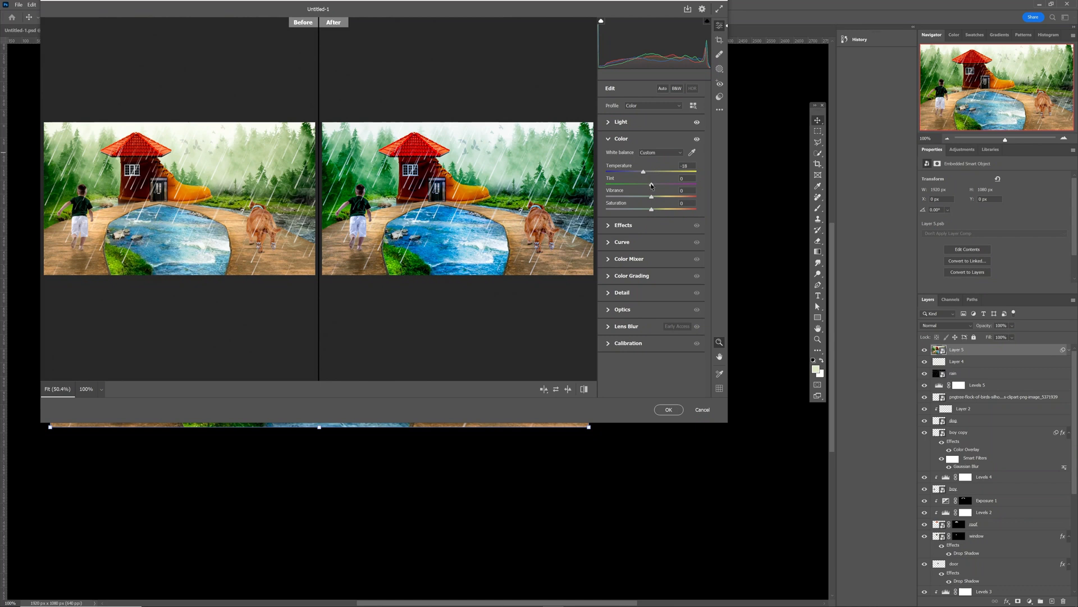
pyautogui.moveTo(652, 186); pyautogui.dragTo(637, 185)
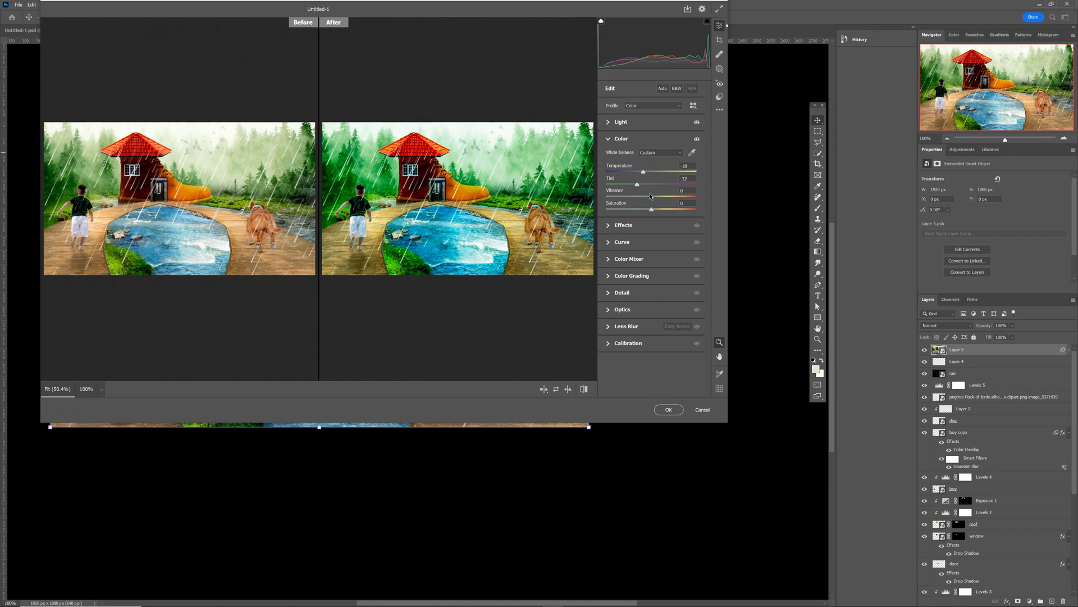
# Set the effects to texture +60 and clarity +54, and darken the edges with a vignette of -21.
pyautogui.click(609, 226)
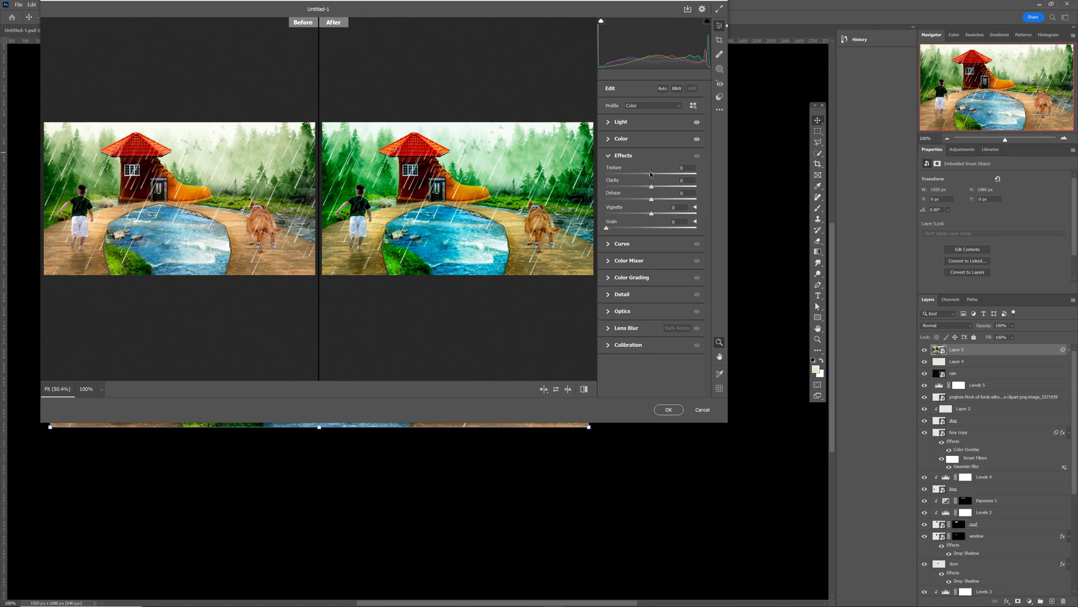
pyautogui.moveTo(651, 175); pyautogui.dragTo(675, 188)
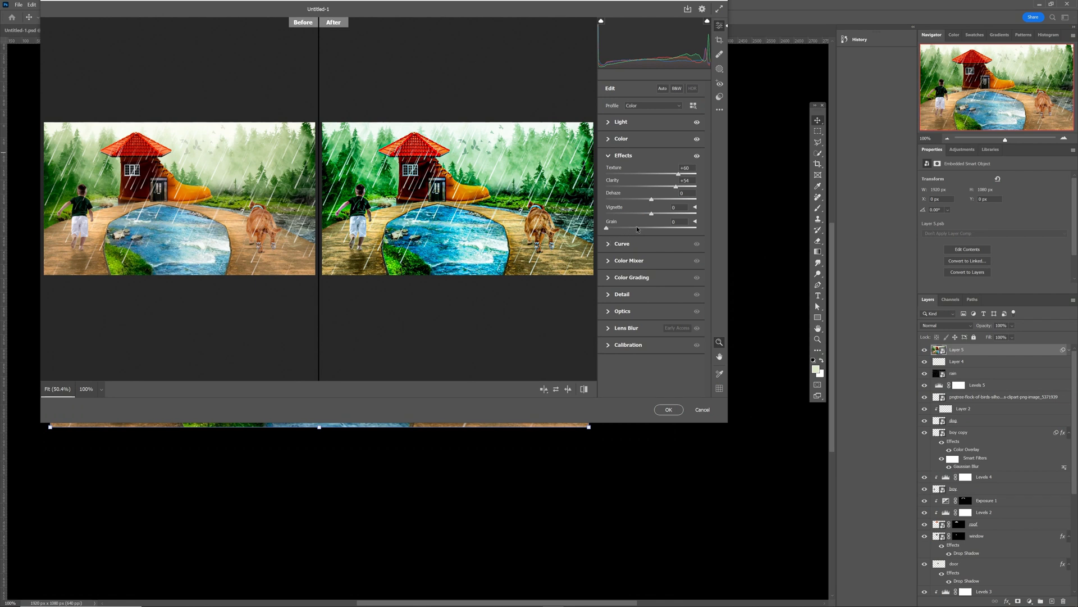
pyautogui.moveTo(651, 215); pyautogui.dragTo(644, 217)
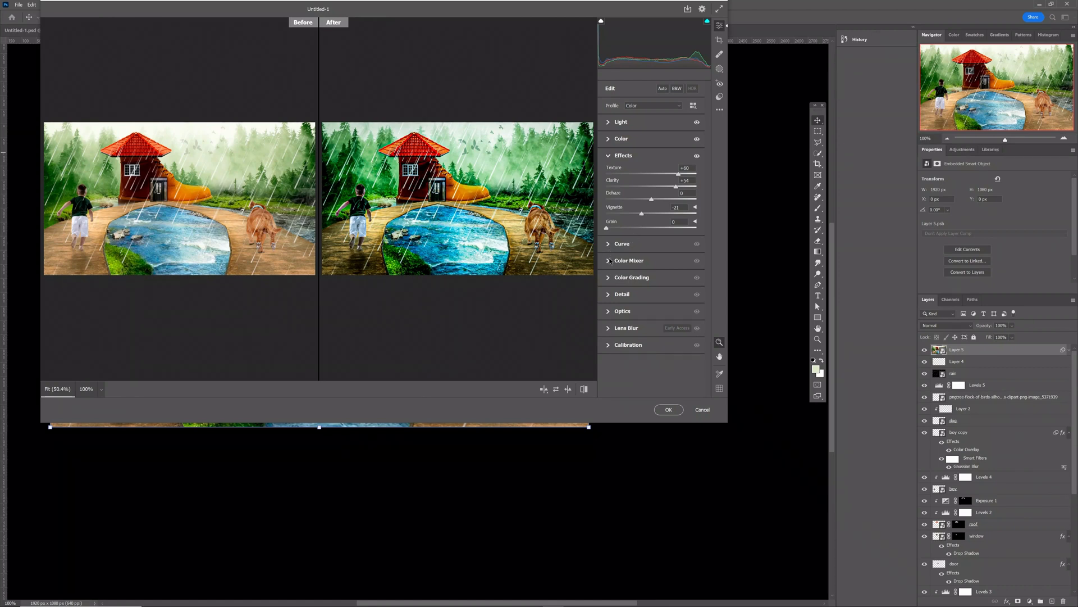
# Increase the red saturation in the Color Mixer and set the oranges to saturation +38 and luminance +43.
pyautogui.click(610, 260)
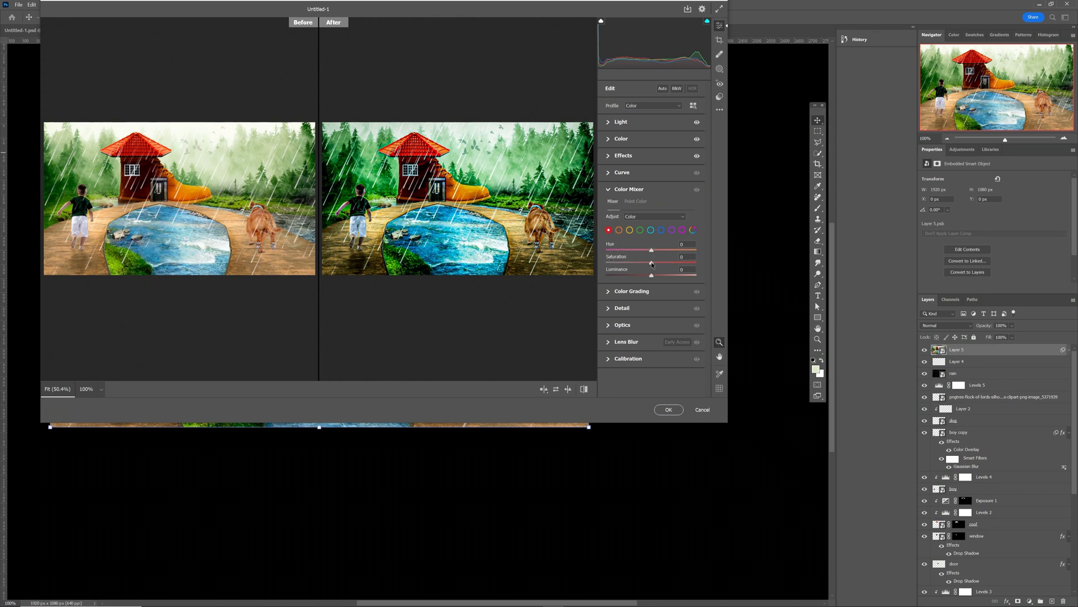
pyautogui.moveTo(651, 265); pyautogui.dragTo(669, 264)
pyautogui.click(620, 231)
pyautogui.moveTo(652, 263); pyautogui.dragTo(671, 276)
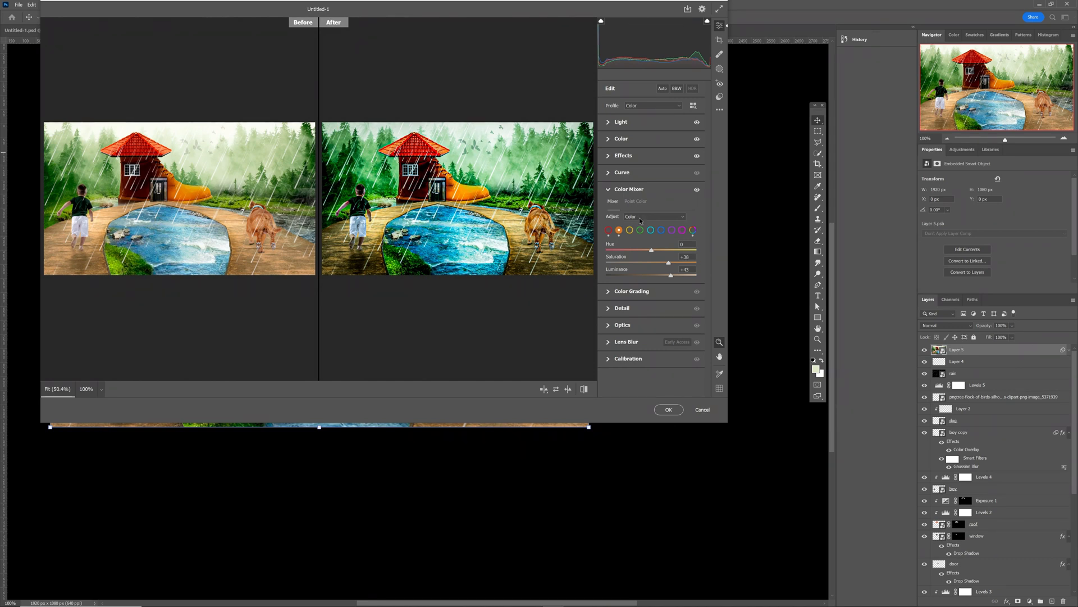
# Set the detail sharpening to 48 and apply the Camera Raw filter to the merged layer.
pyautogui.click(610, 309)
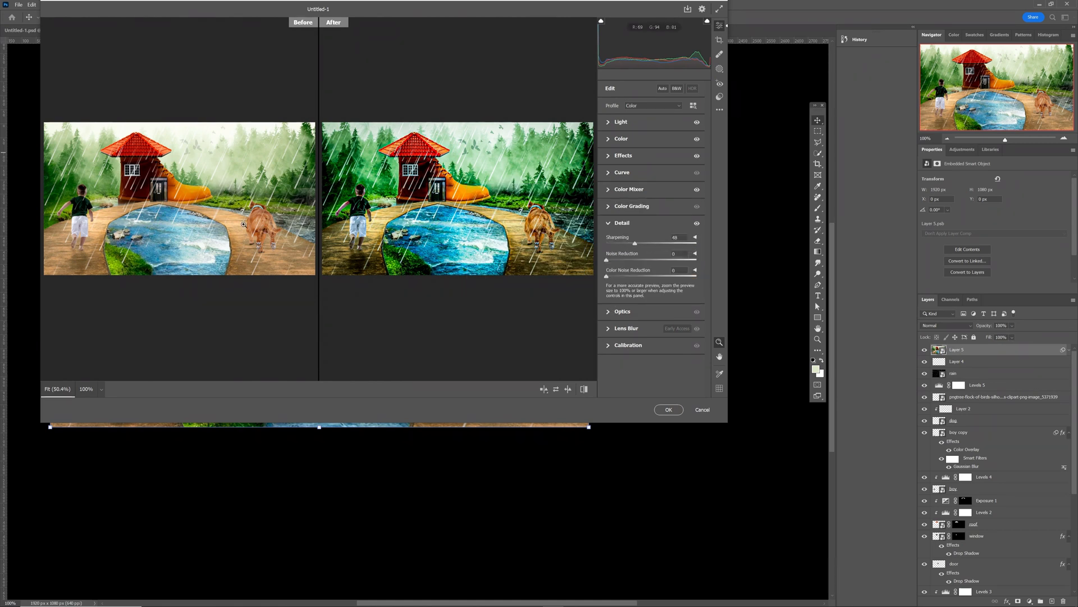
pyautogui.click(668, 411)
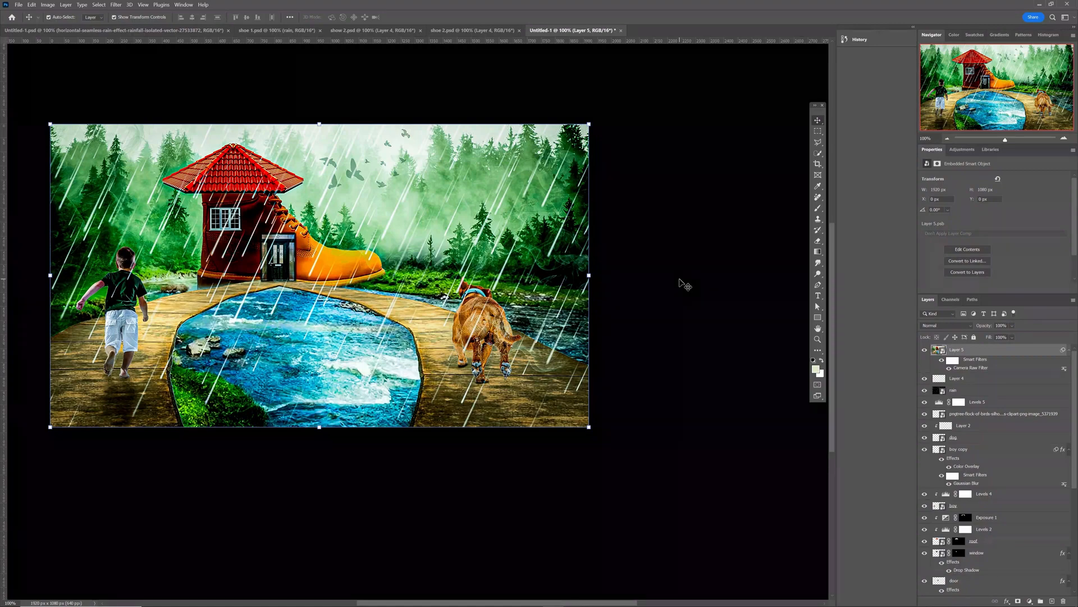
# Inspect the filtered scene up close and as a whole, and compare it with the earlier shoe-house versions in the other open documents.
pyautogui.scroll(2, 685, 284)
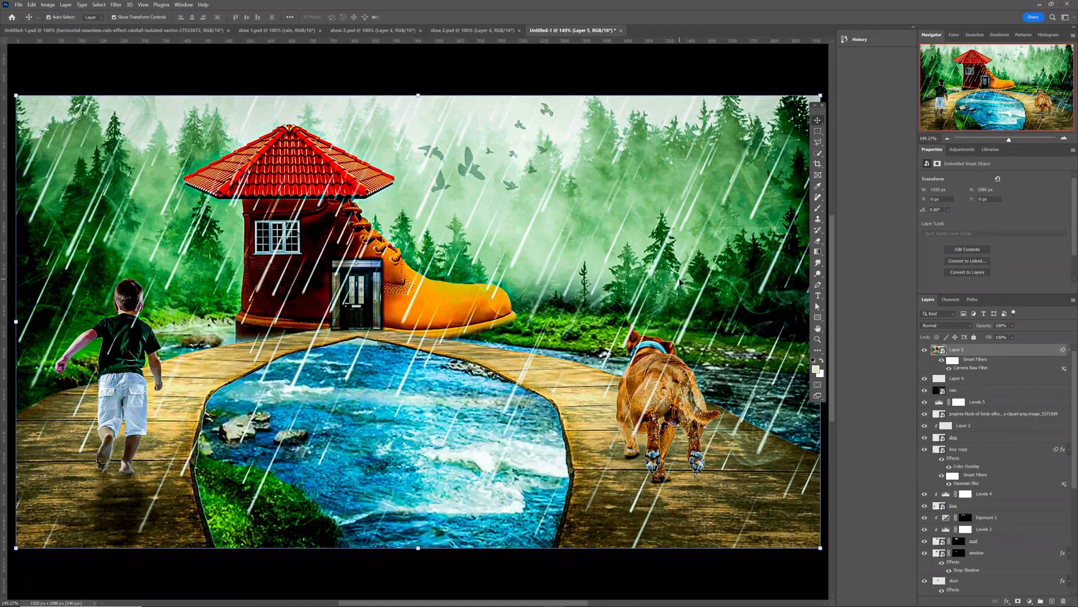
pyautogui.scroll(-2, 680, 283)
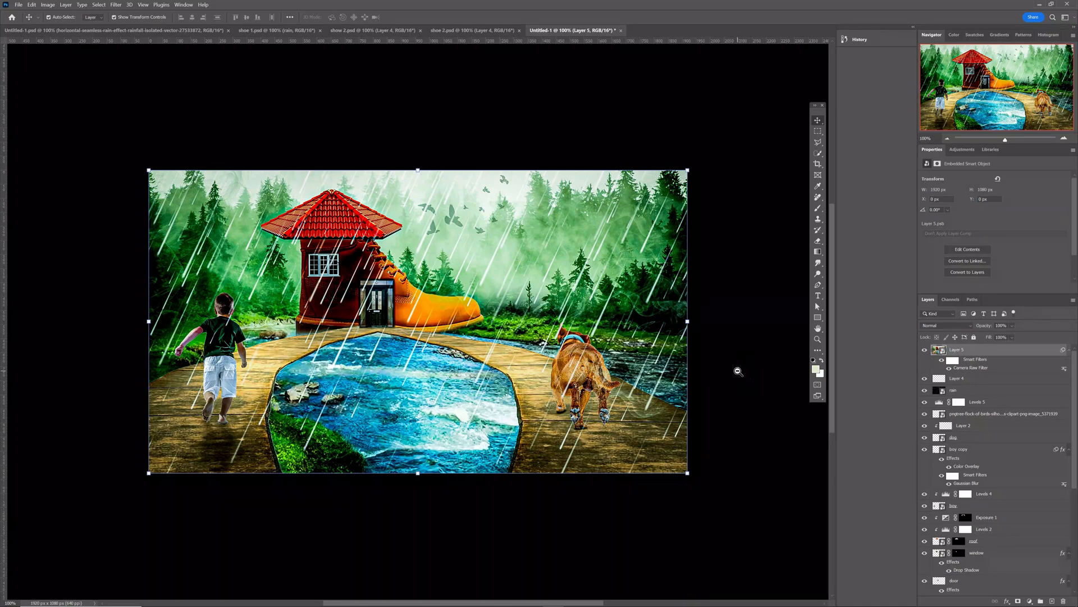
pyautogui.moveTo(739, 370); pyautogui.dragTo(723, 349)
pyautogui.scroll(1, 723, 349)
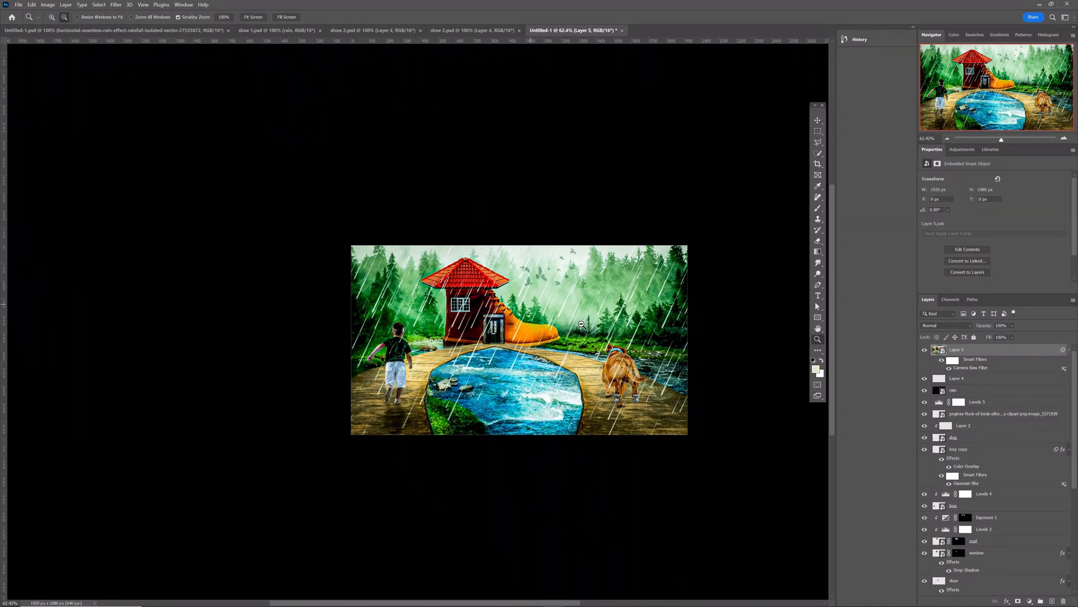
pyautogui.click(487, 30)
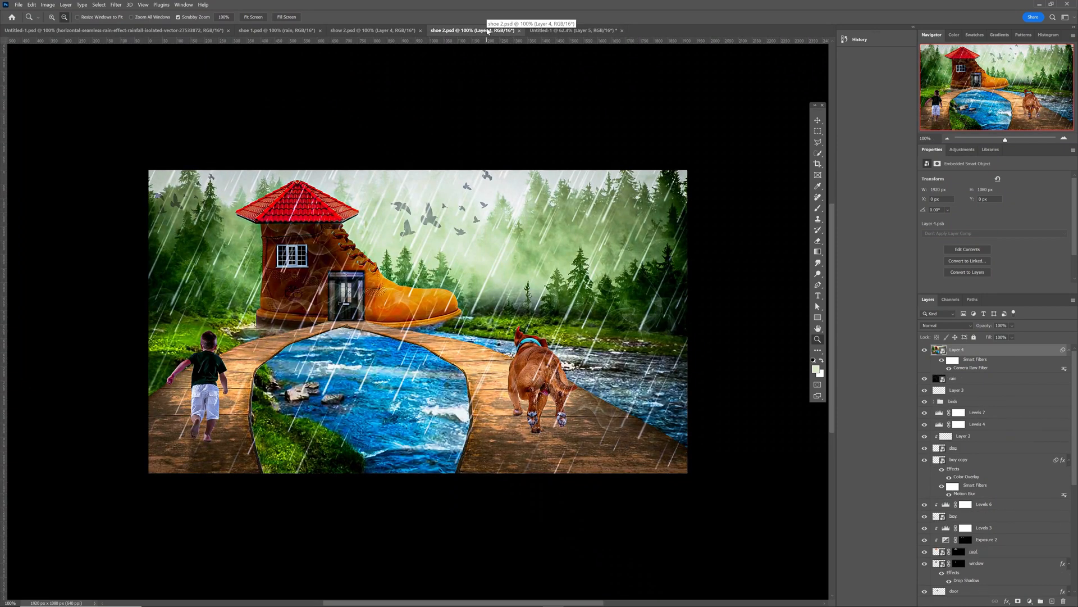
pyautogui.click(385, 33)
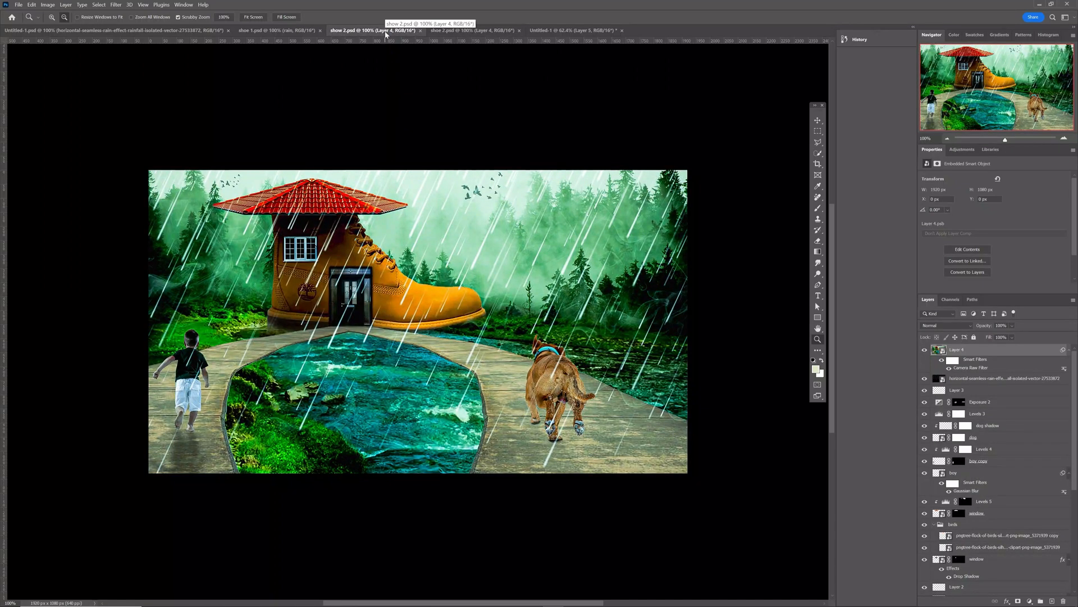
pyautogui.click(282, 31)
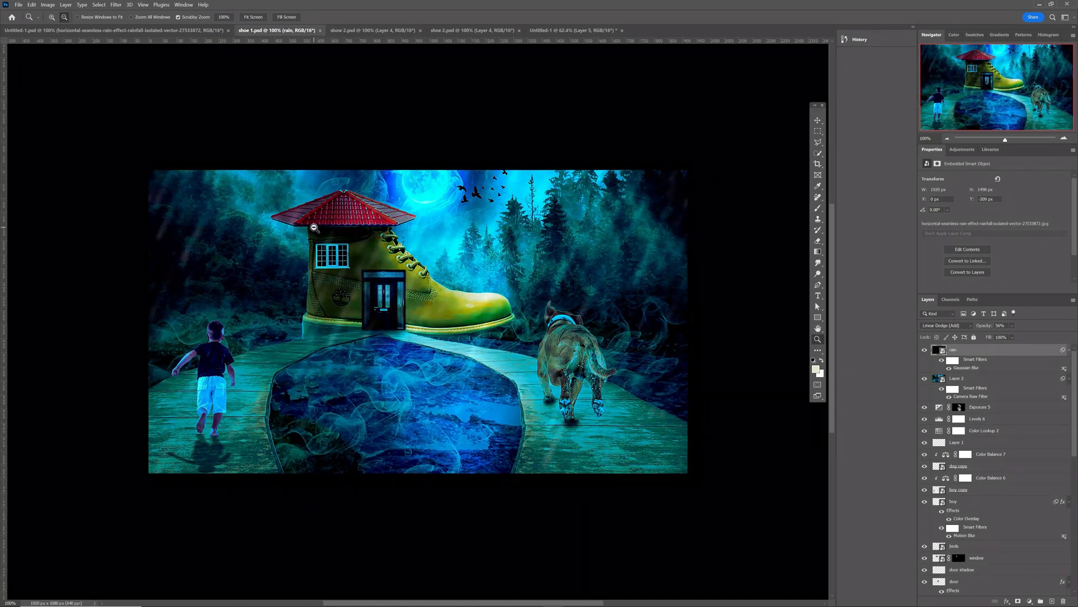
pyautogui.click(445, 32)
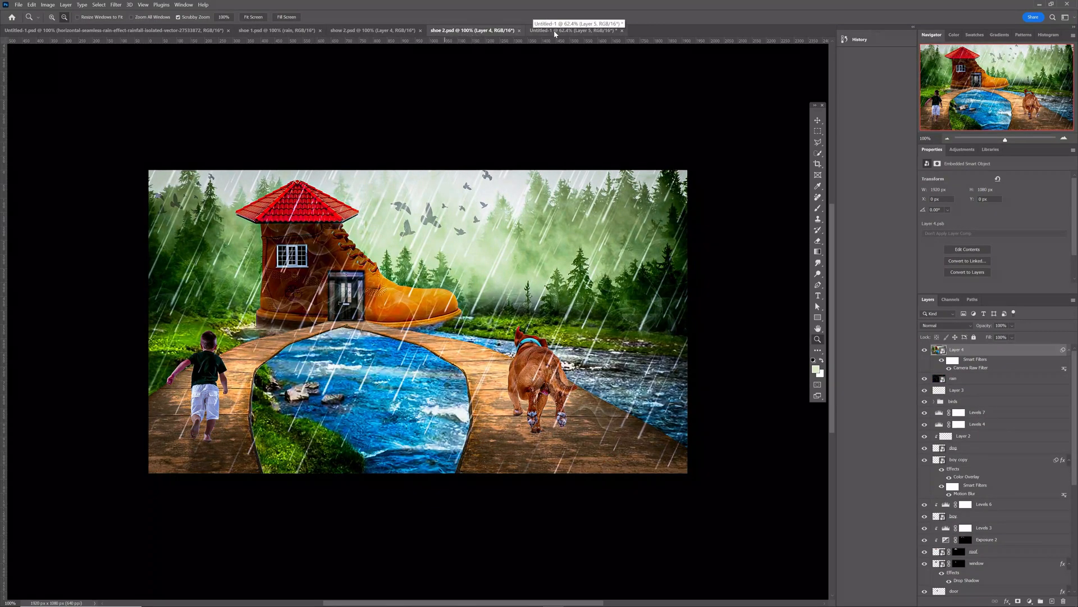
pyautogui.click(555, 31)
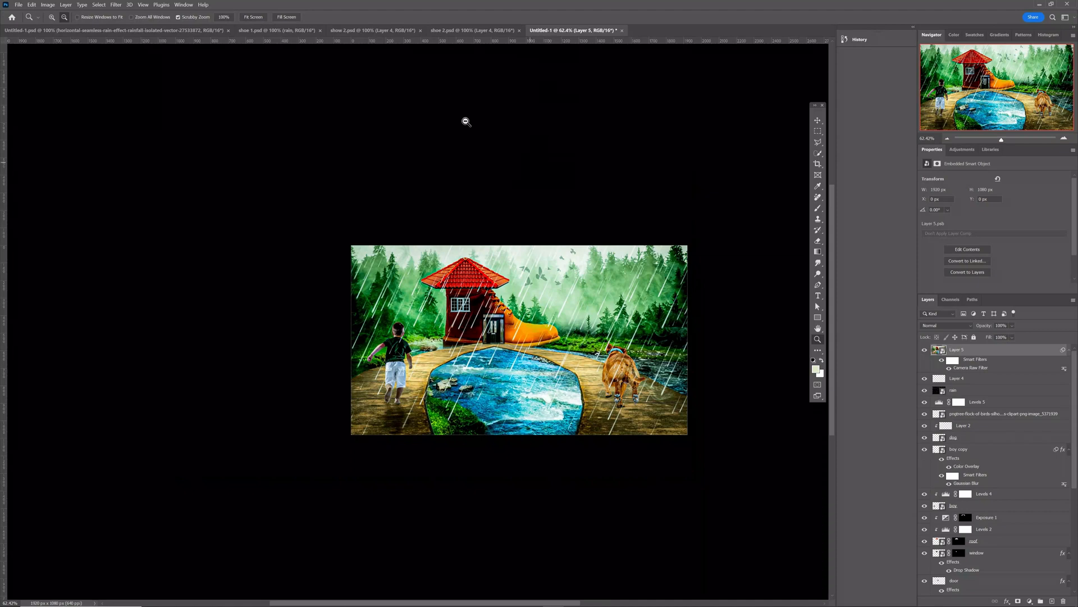
# Compare the finished scene repeatedly with the blue night version, look over the green rainy version again, and return to the finished scene.
pyautogui.click(252, 31)
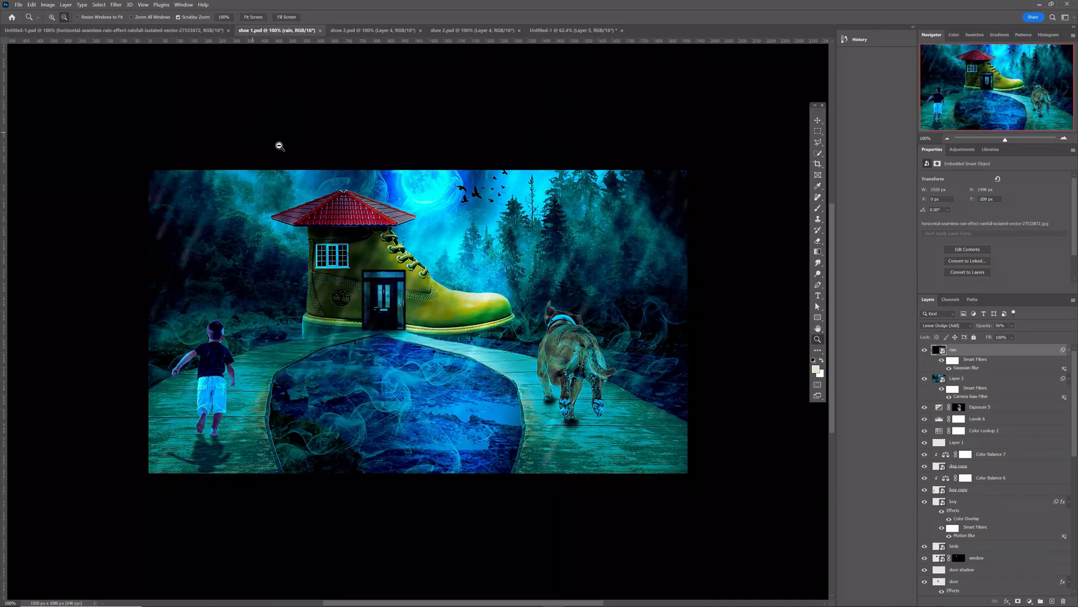
pyautogui.click(563, 32)
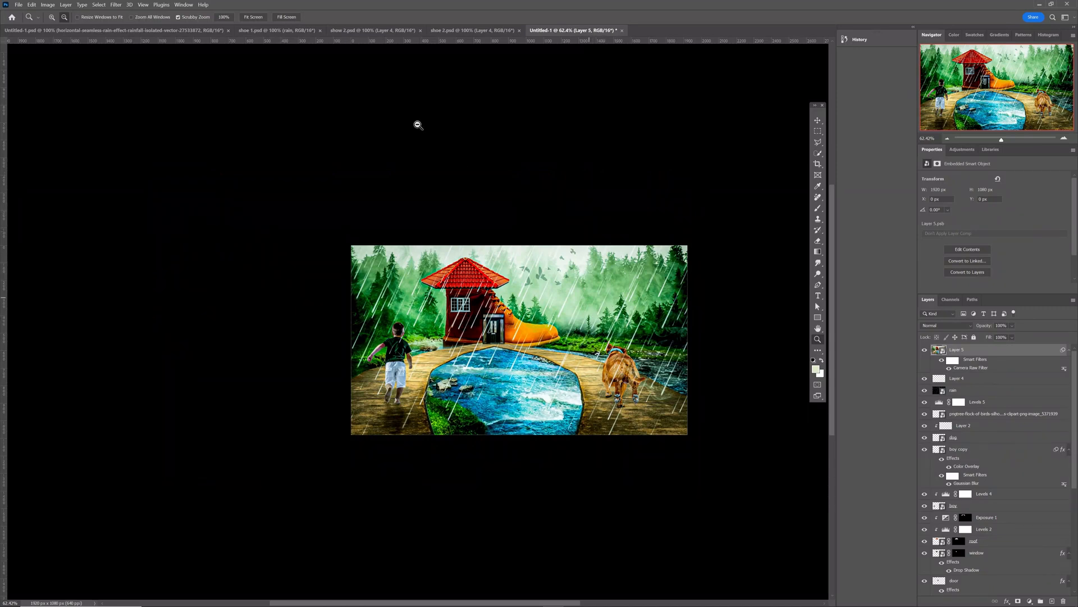
pyautogui.click(258, 31)
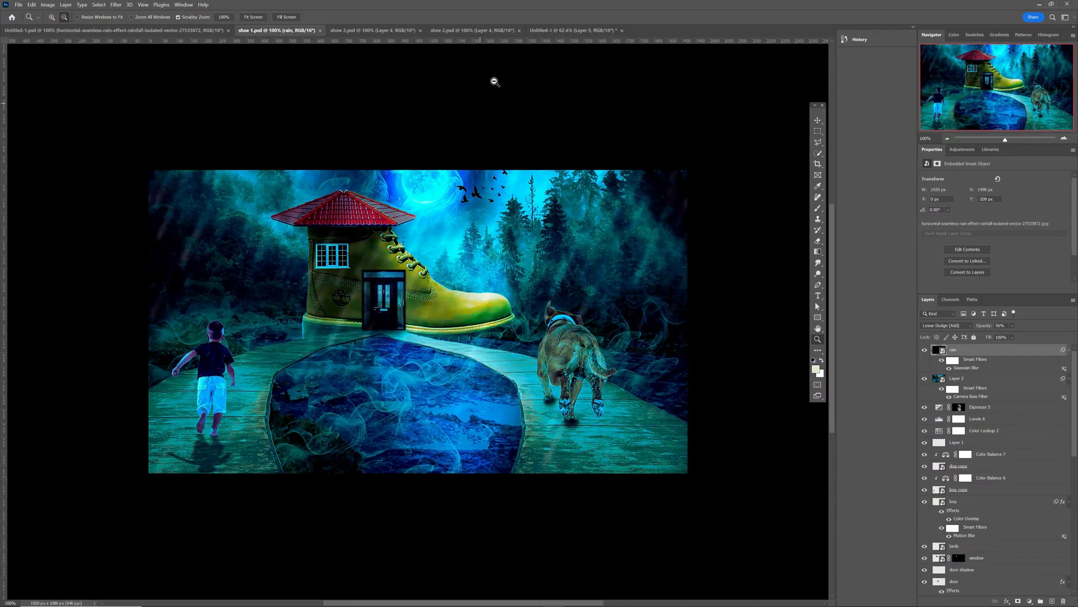
pyautogui.click(559, 34)
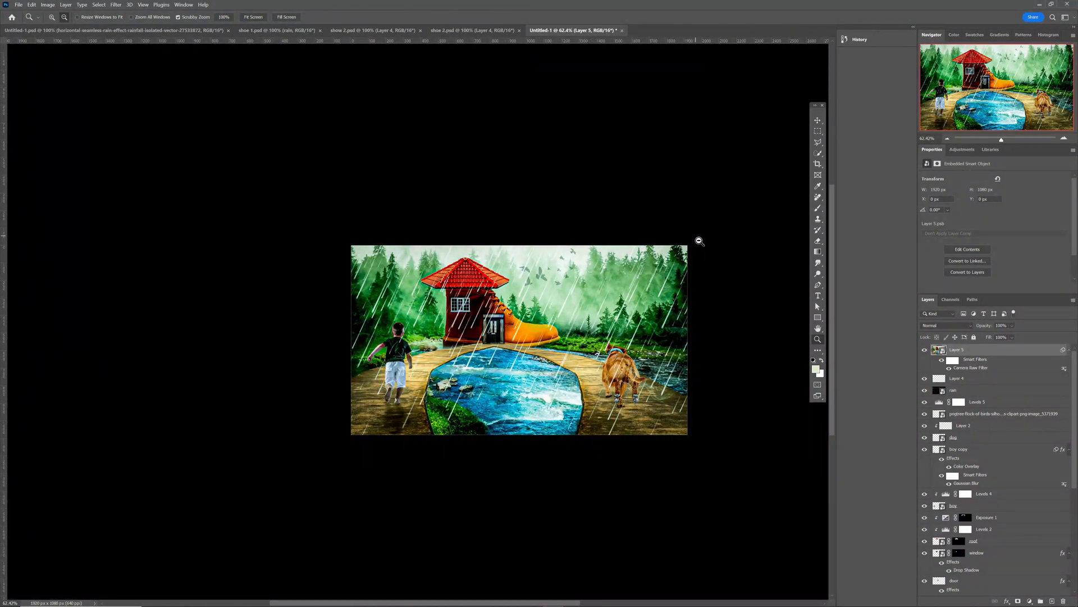
pyautogui.scroll(-2, 698, 241)
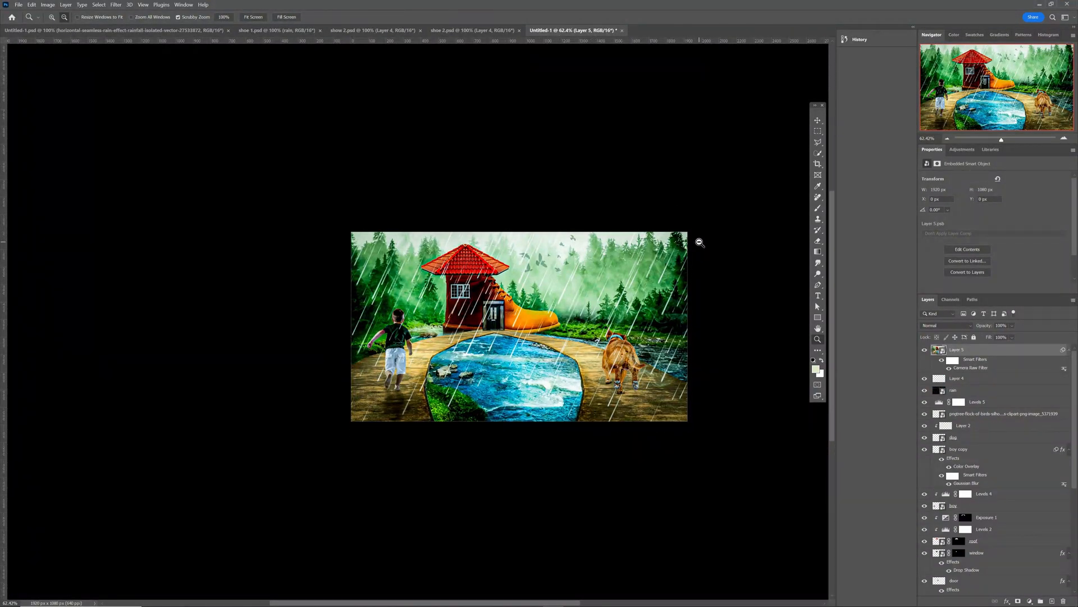
pyautogui.click(465, 32)
pyautogui.click(360, 32)
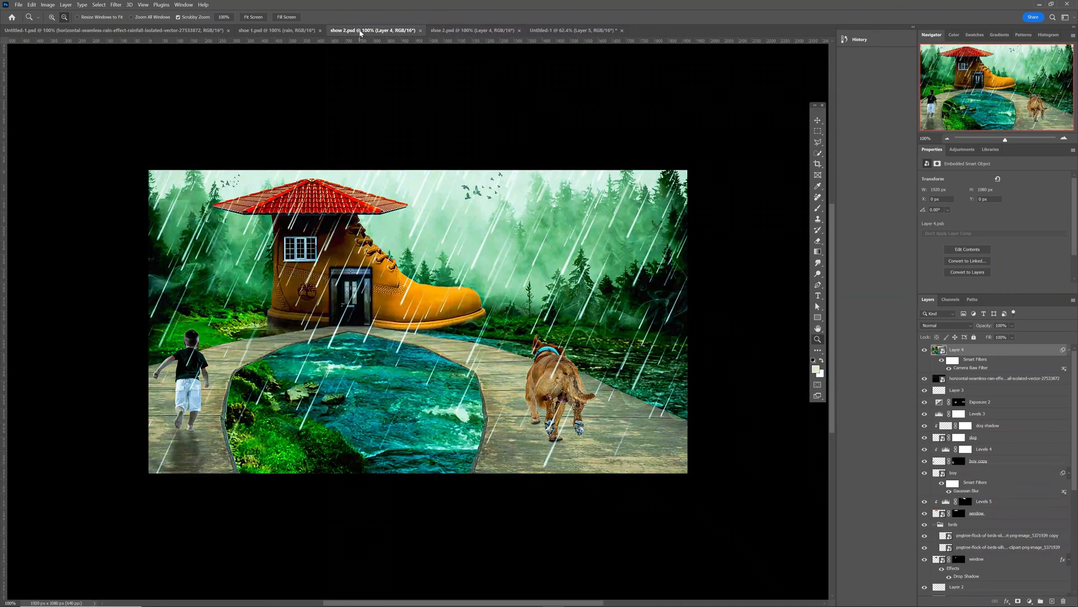
pyautogui.click(298, 32)
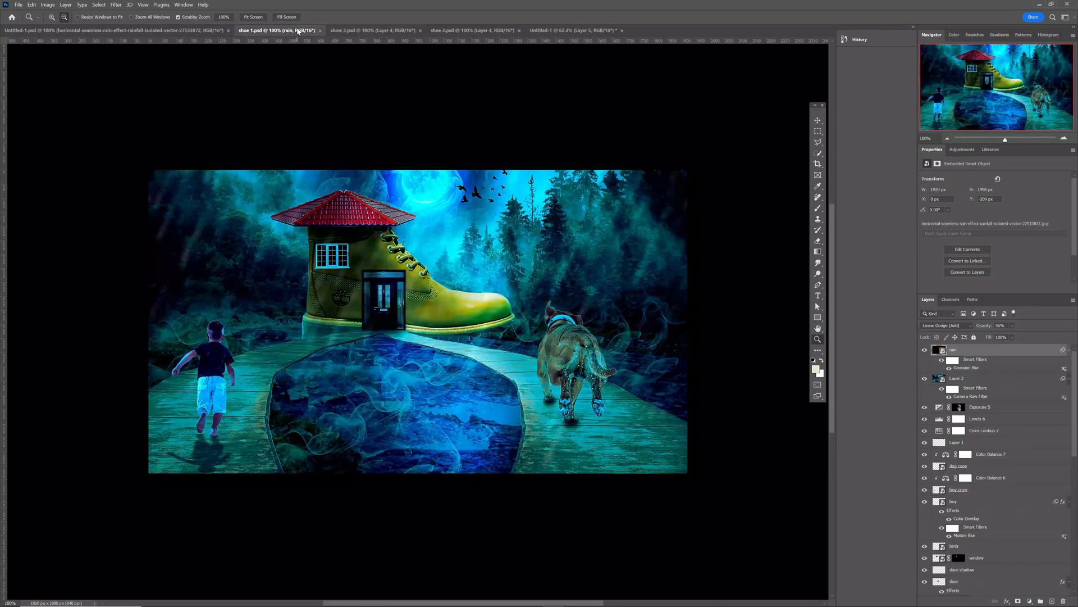
pyautogui.click(568, 32)
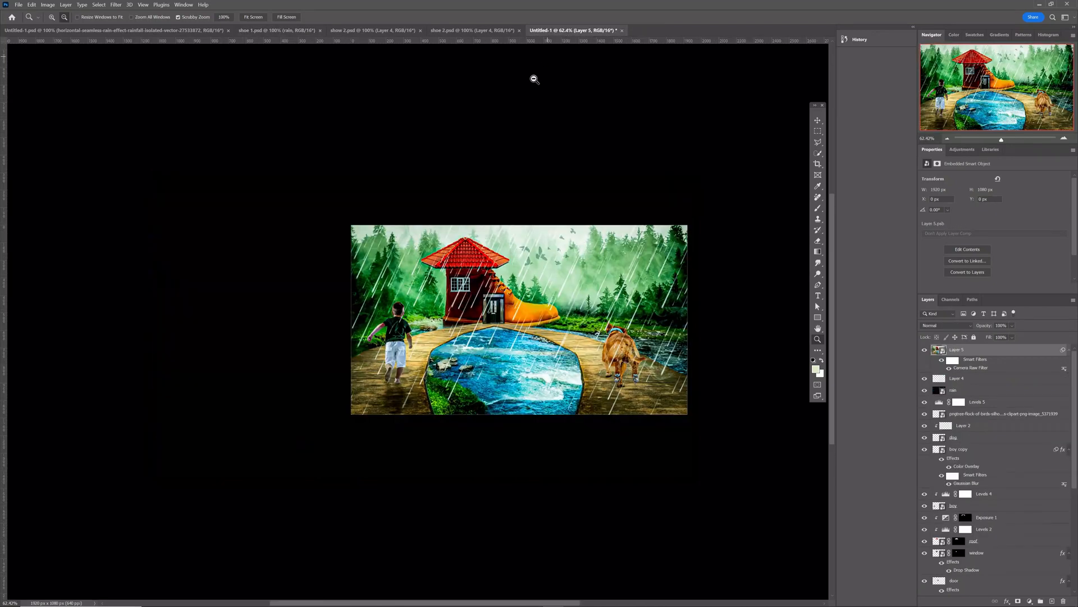